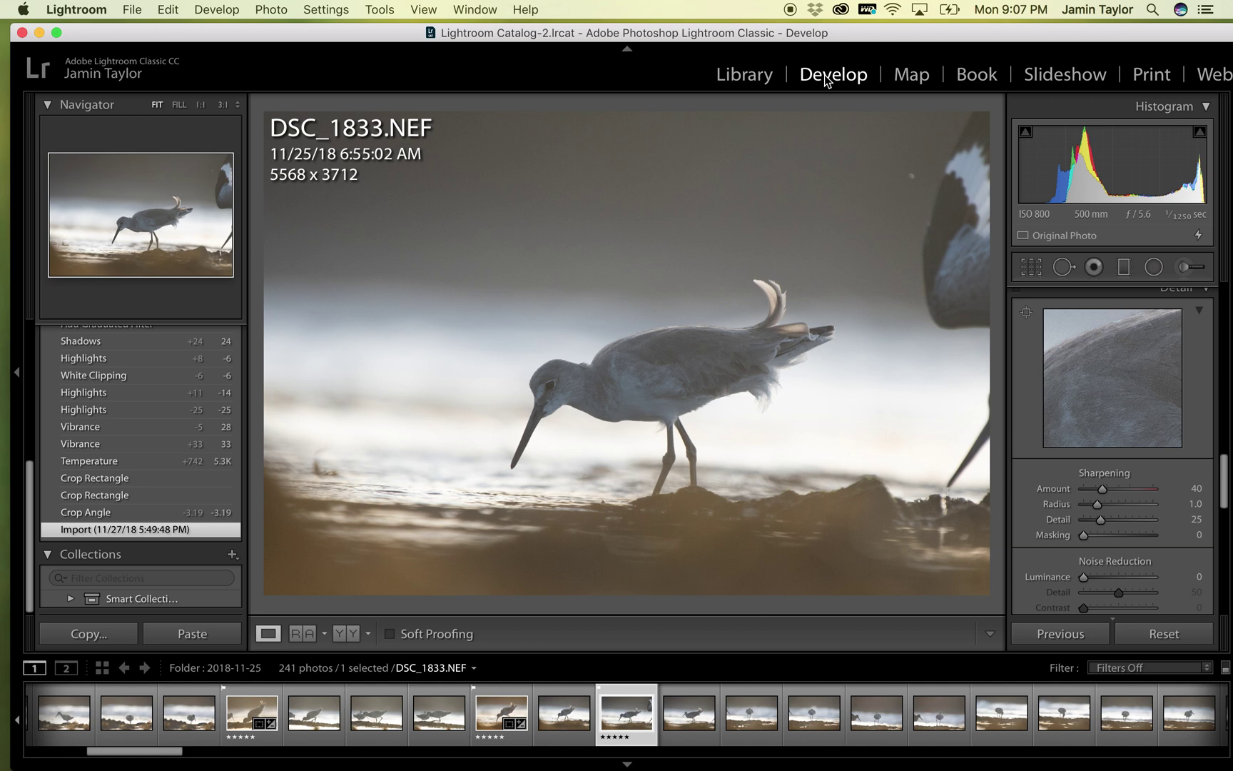
Crop the bird photo to 4844 x 3229, excluding the second bird at its right edge, and straighten it by −2.68 degrees.
{"action": "left_click", "coordinate": [1029, 267]}
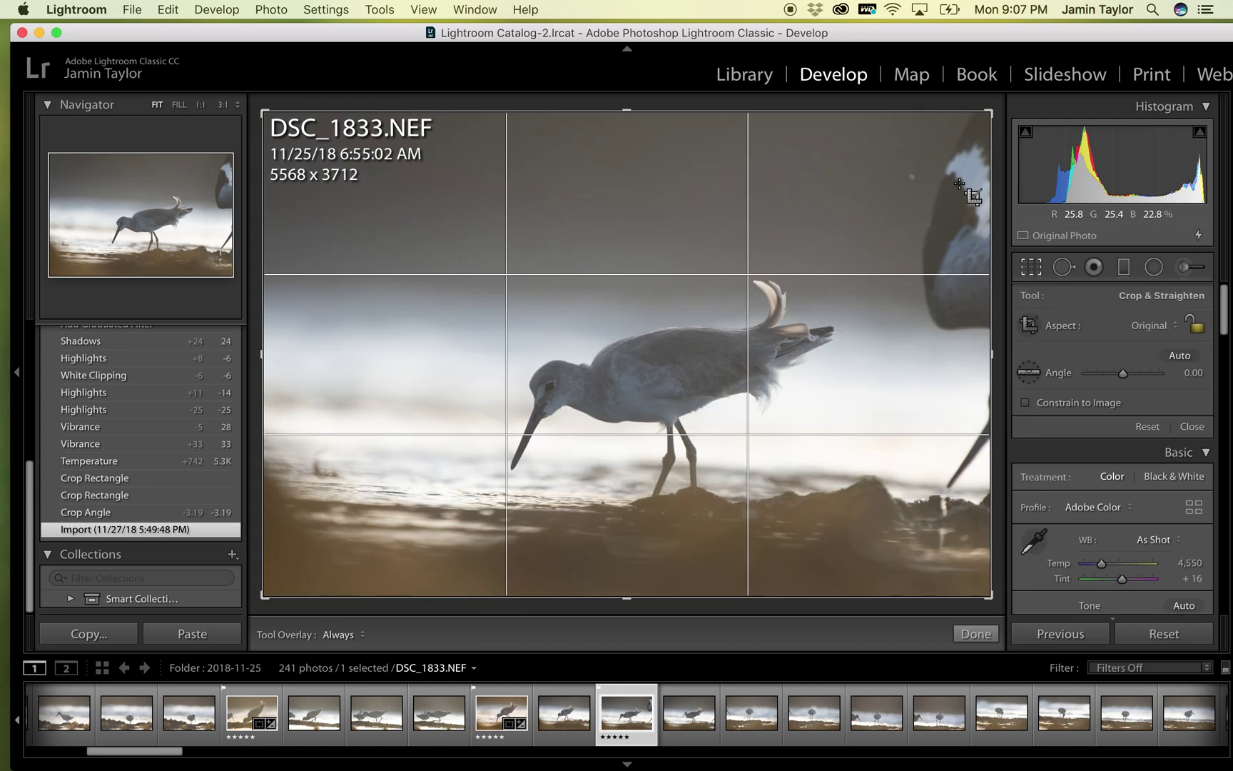
{"action": "left_click_drag", "start_coordinate": [989, 114], "coordinate": [949, 139]}
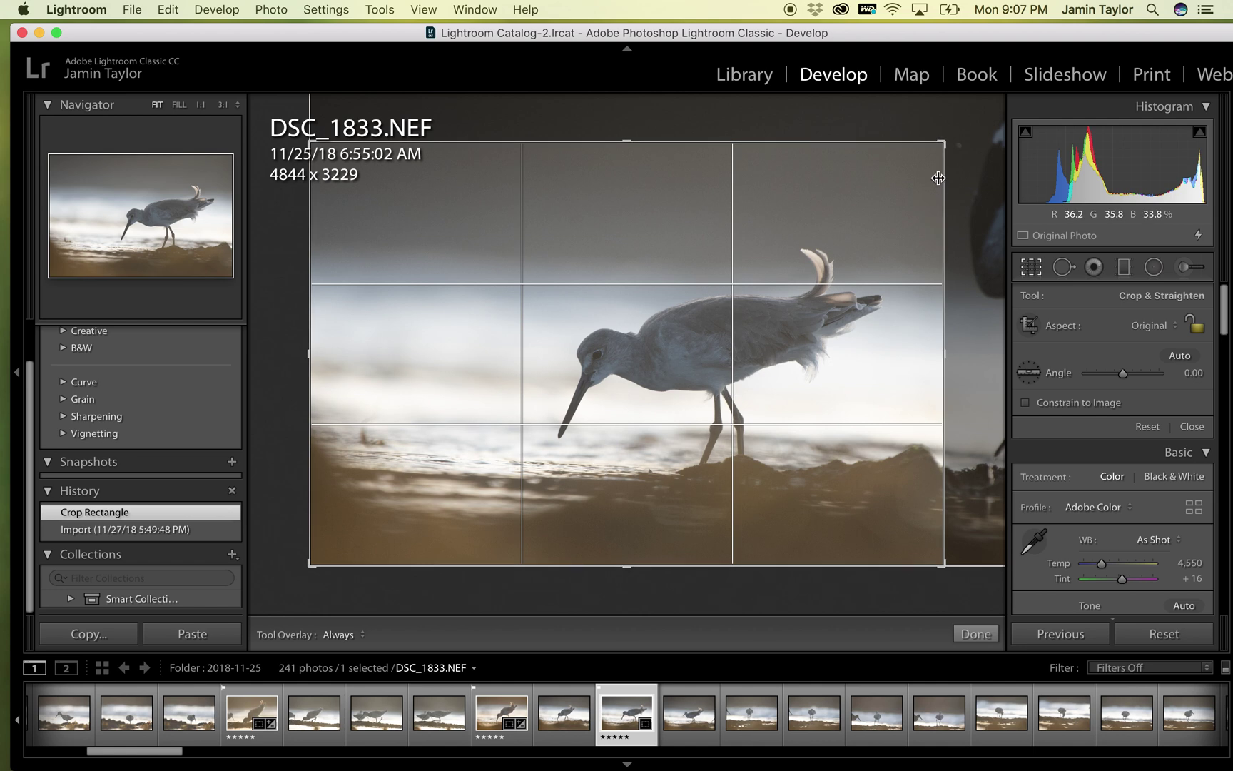
{"action": "left_click_drag", "start_coordinate": [954, 134], "coordinate": [943, 119]}
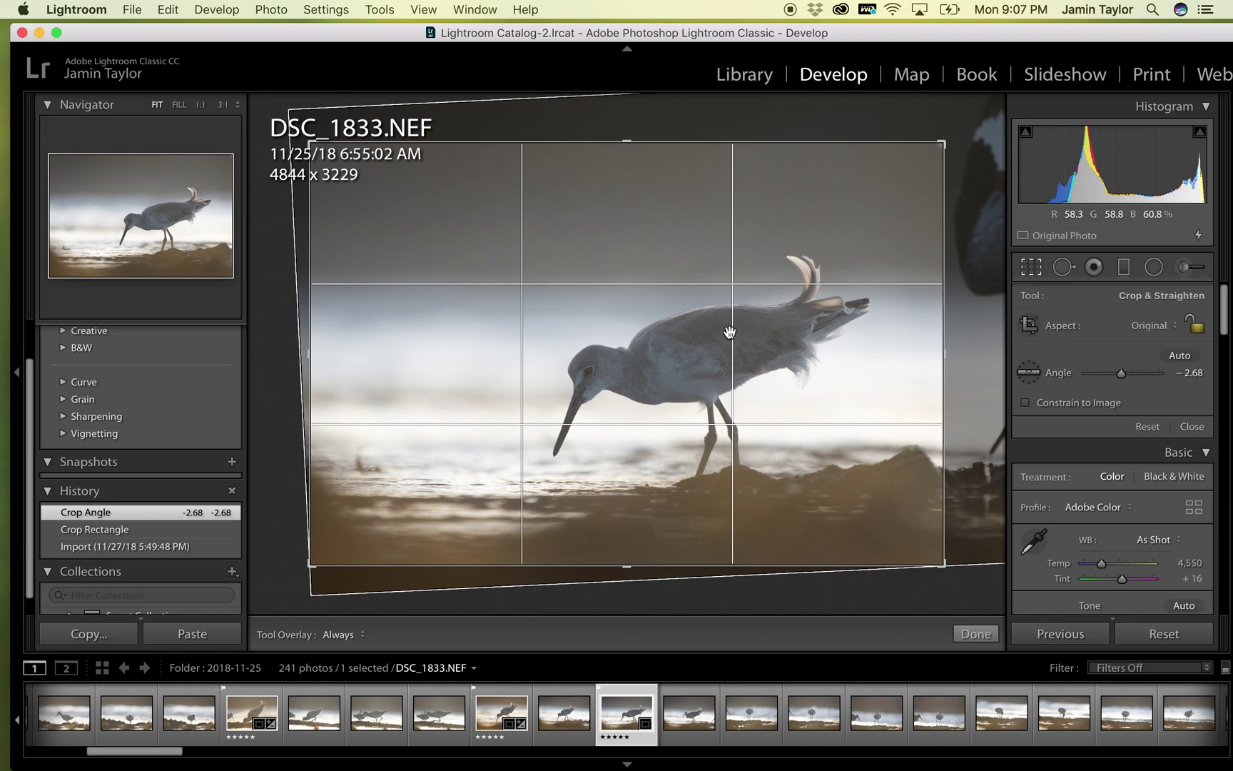
{"action": "left_click", "coordinate": [712, 363]}
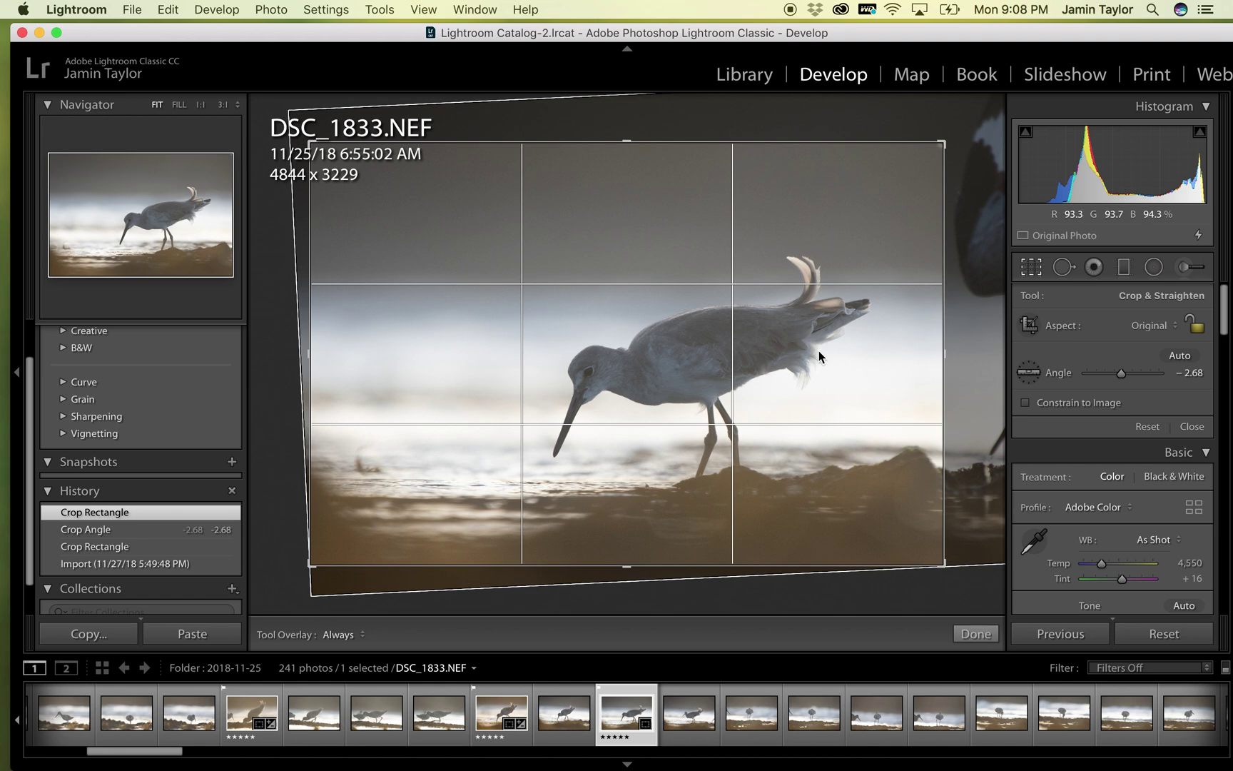
{"action": "left_click", "coordinate": [1030, 268]}
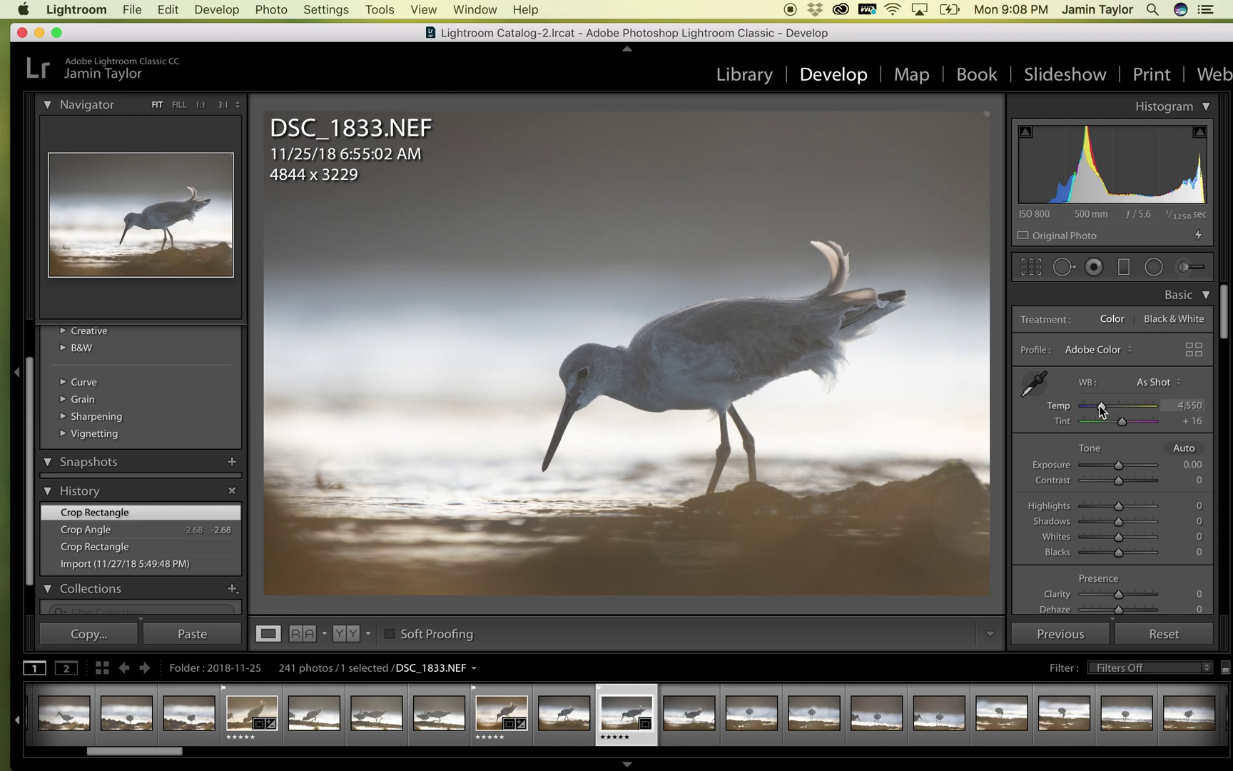
Set the photo's Temp to 5,298, Exposure to +0.25, Highlights to +60 and Whites to −65.
{"action": "left_click_drag", "start_coordinate": [1103, 408], "coordinate": [1106, 407]}
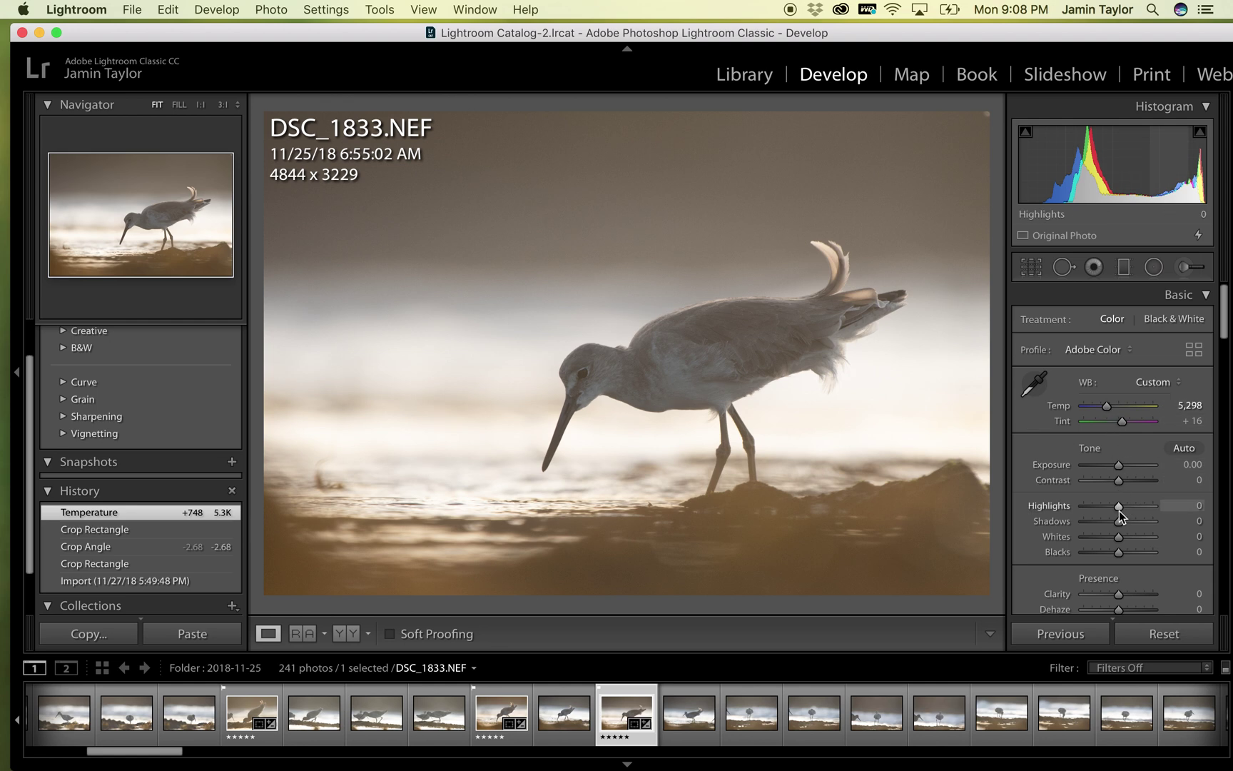
{"action": "left_click_drag", "start_coordinate": [1118, 466], "coordinate": [1119, 467]}
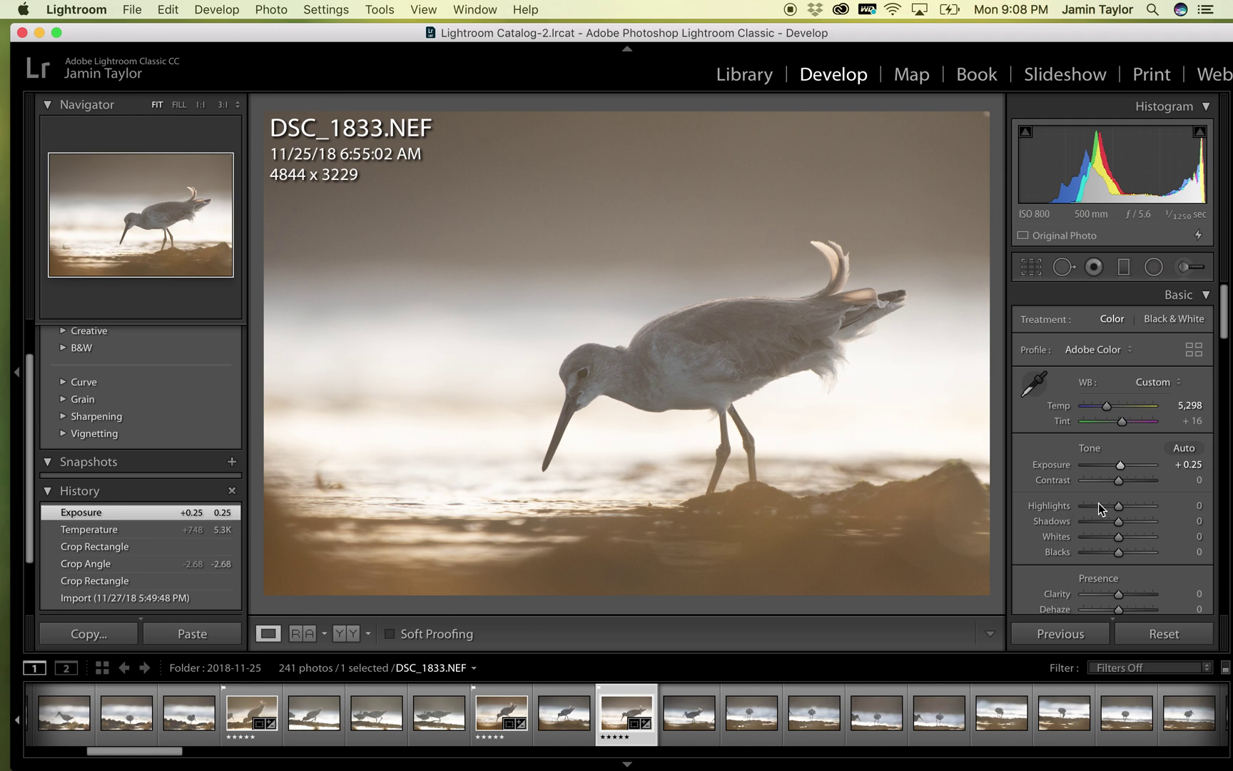
{"action": "mouse_move", "coordinate": [1118, 505]}
{"action": "left_mouse_down"}
{"action": "mouse_move", "coordinate": [1132, 505]}
{"action": "mouse_move", "coordinate": [1095, 537]}
{"action": "mouse_move", "coordinate": [1138, 508]}
{"action": "left_mouse_up"}
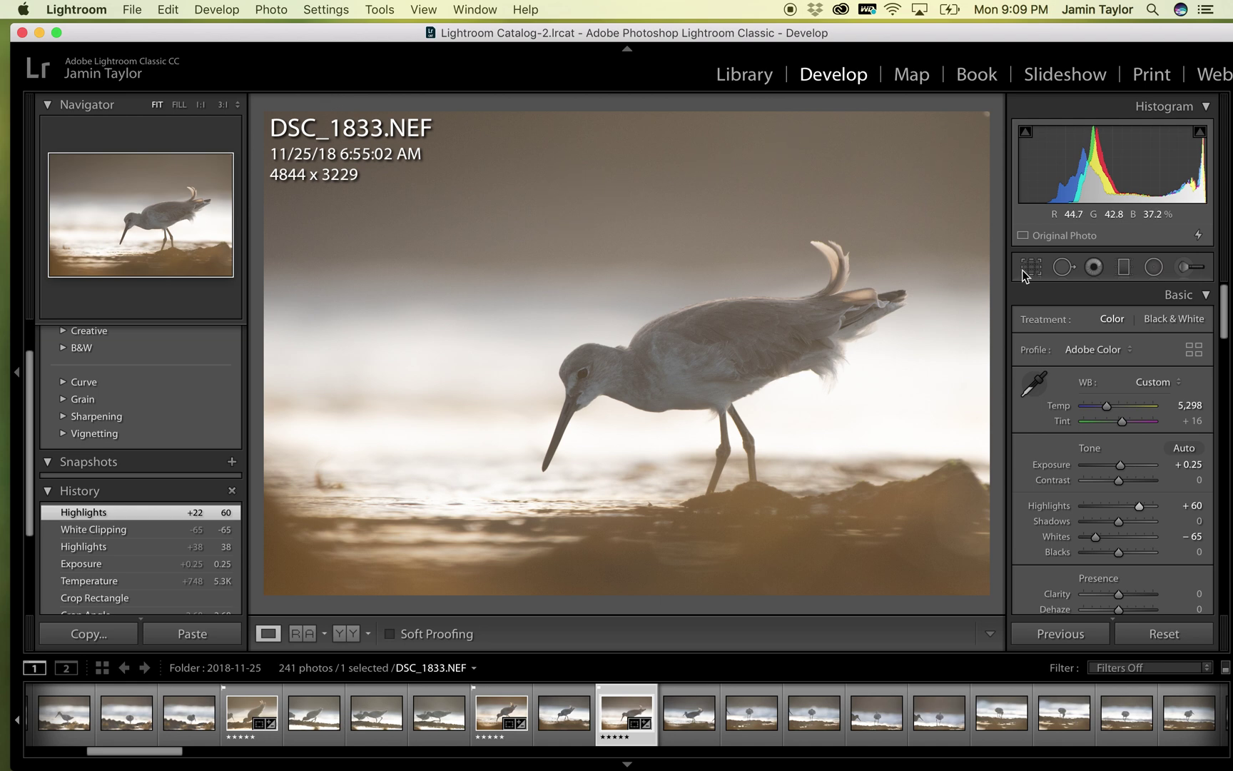
Add a horizontal graduated filter running from the photo's upper edge down to the top of the bird's back.
{"action": "left_click", "coordinate": [1124, 269]}
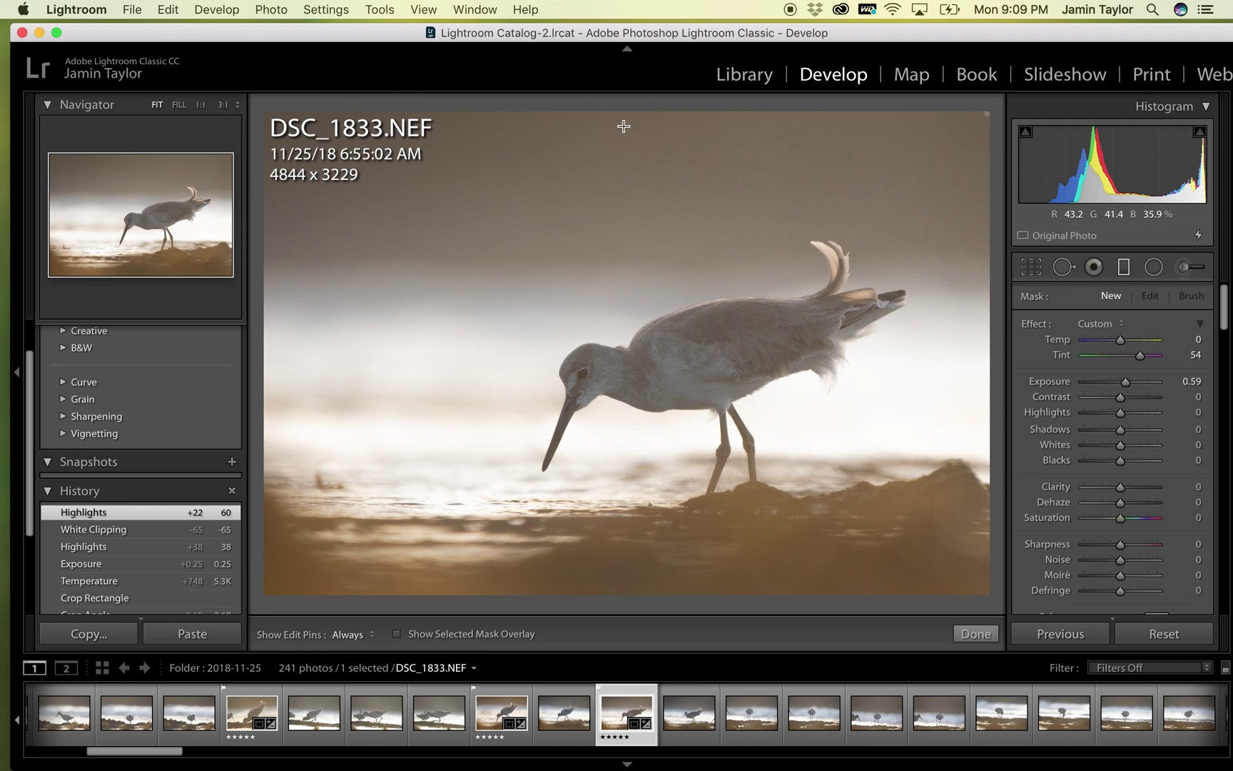
{"action": "key", "text": "shift"}
{"action": "left_click_drag", "start_coordinate": [626, 111], "coordinate": [631, 337]}
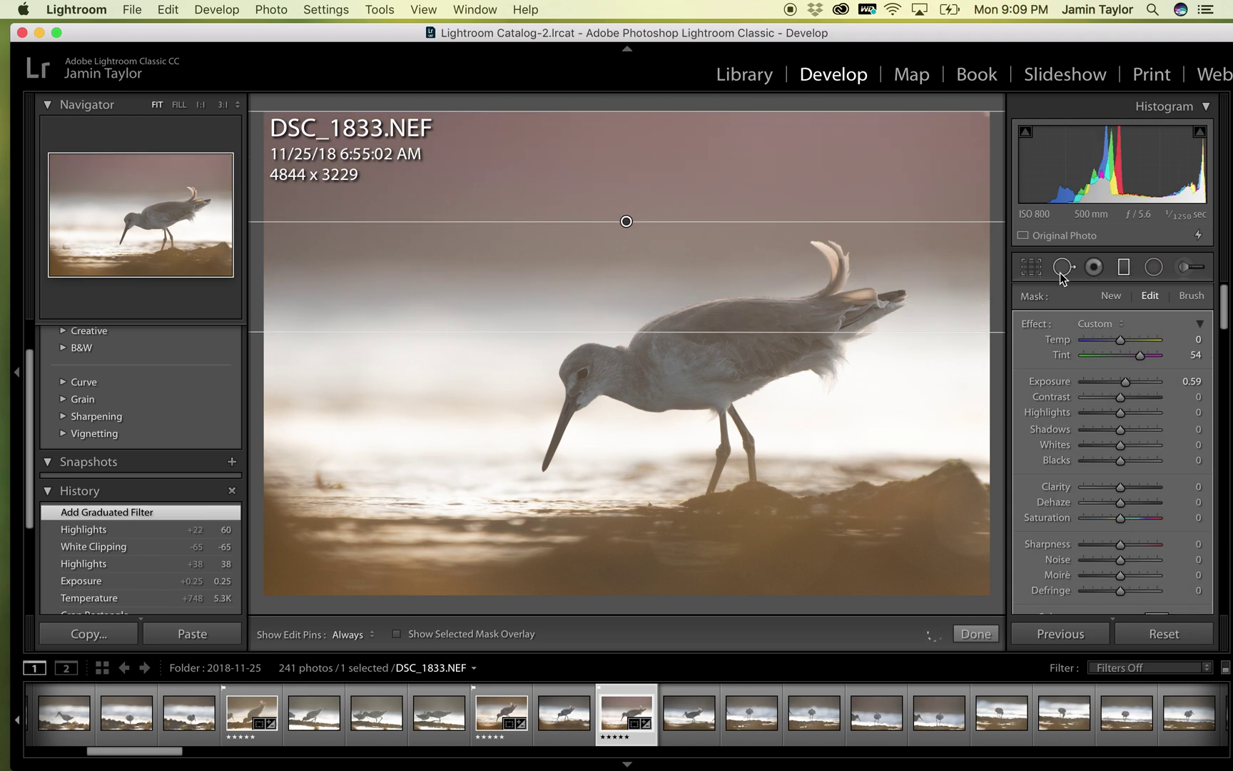
Reset the graduated filter's Tint to 0, set its Temp to 13 and extend its lower boundary to the bird's body.
{"action": "double_click", "coordinate": [1060, 357]}
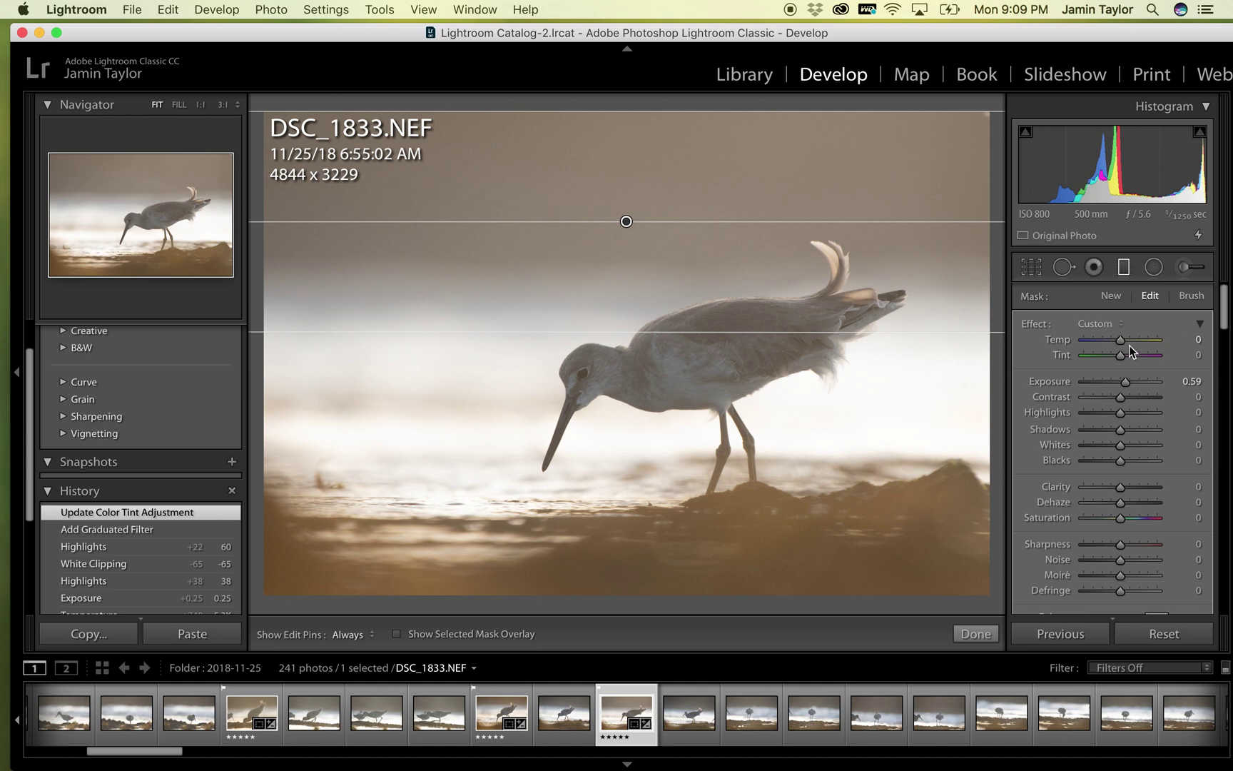
{"action": "left_click_drag", "start_coordinate": [1120, 342], "coordinate": [1124, 342]}
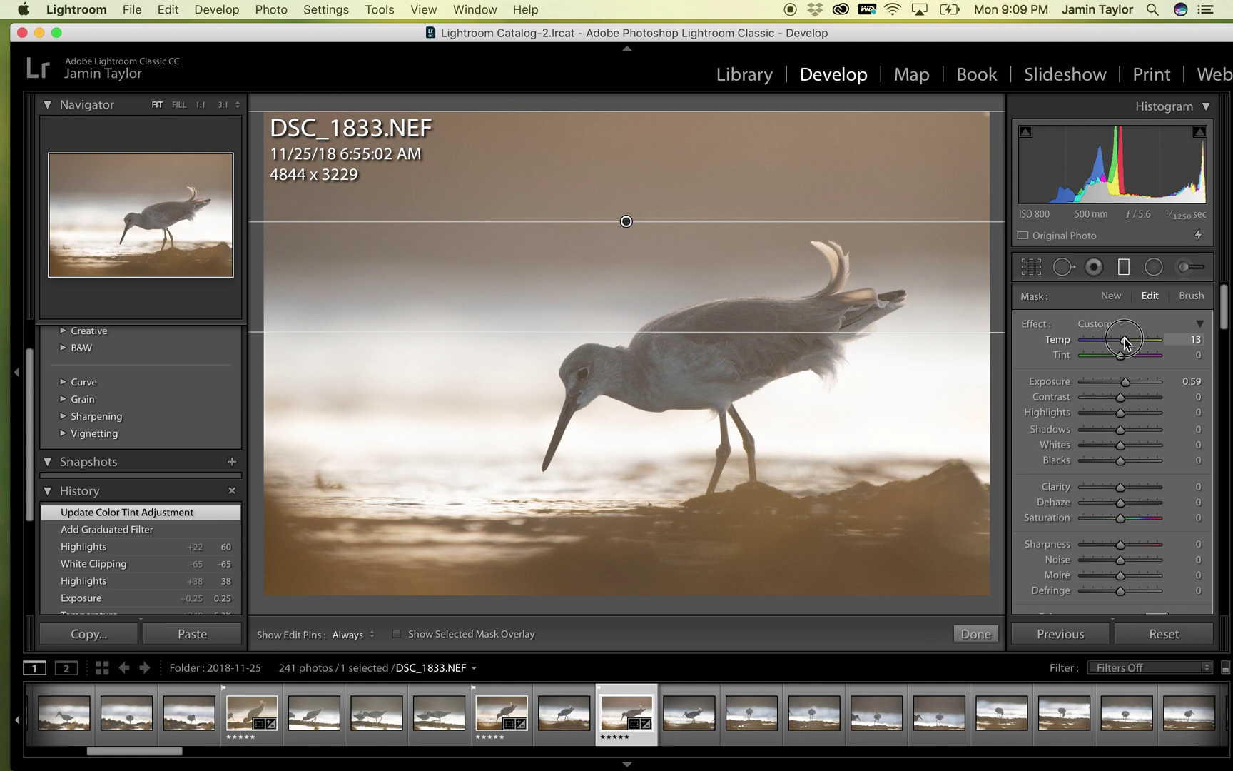
{"action": "left_click_drag", "start_coordinate": [1124, 341], "coordinate": [1125, 341]}
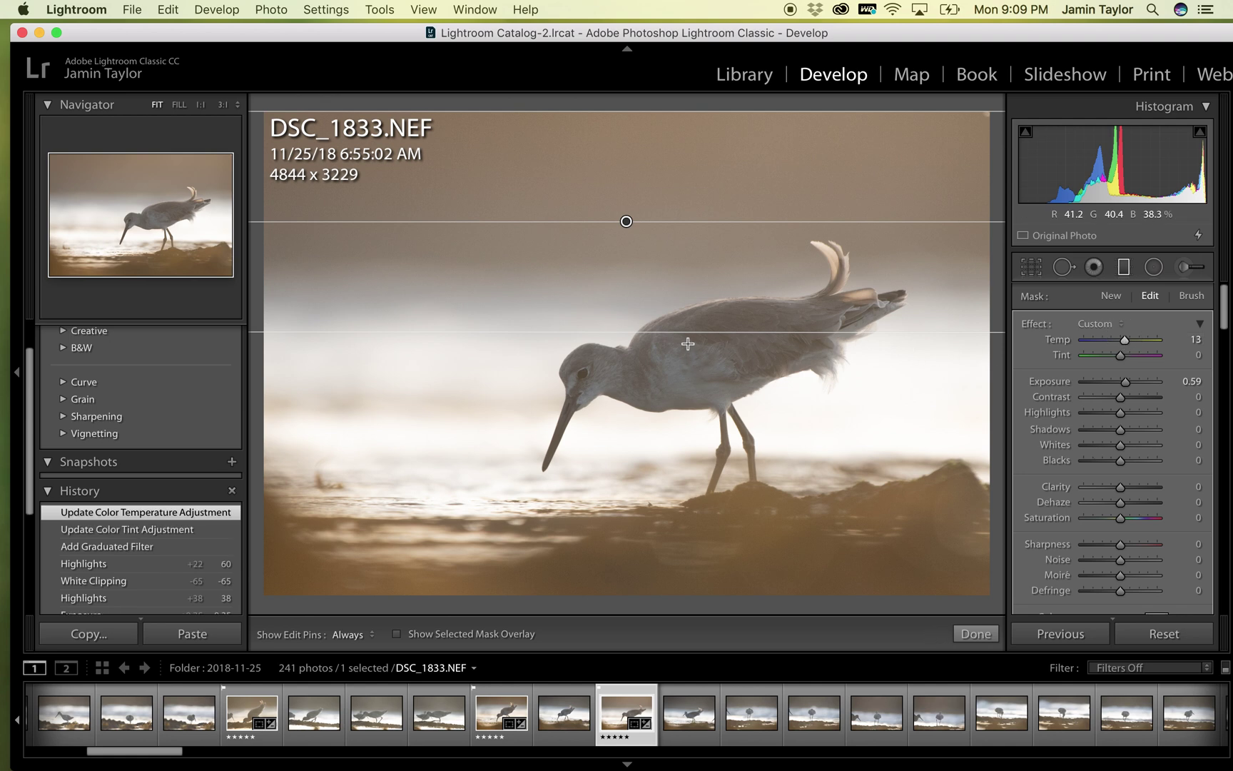
{"action": "left_click_drag", "start_coordinate": [685, 335], "coordinate": [676, 372]}
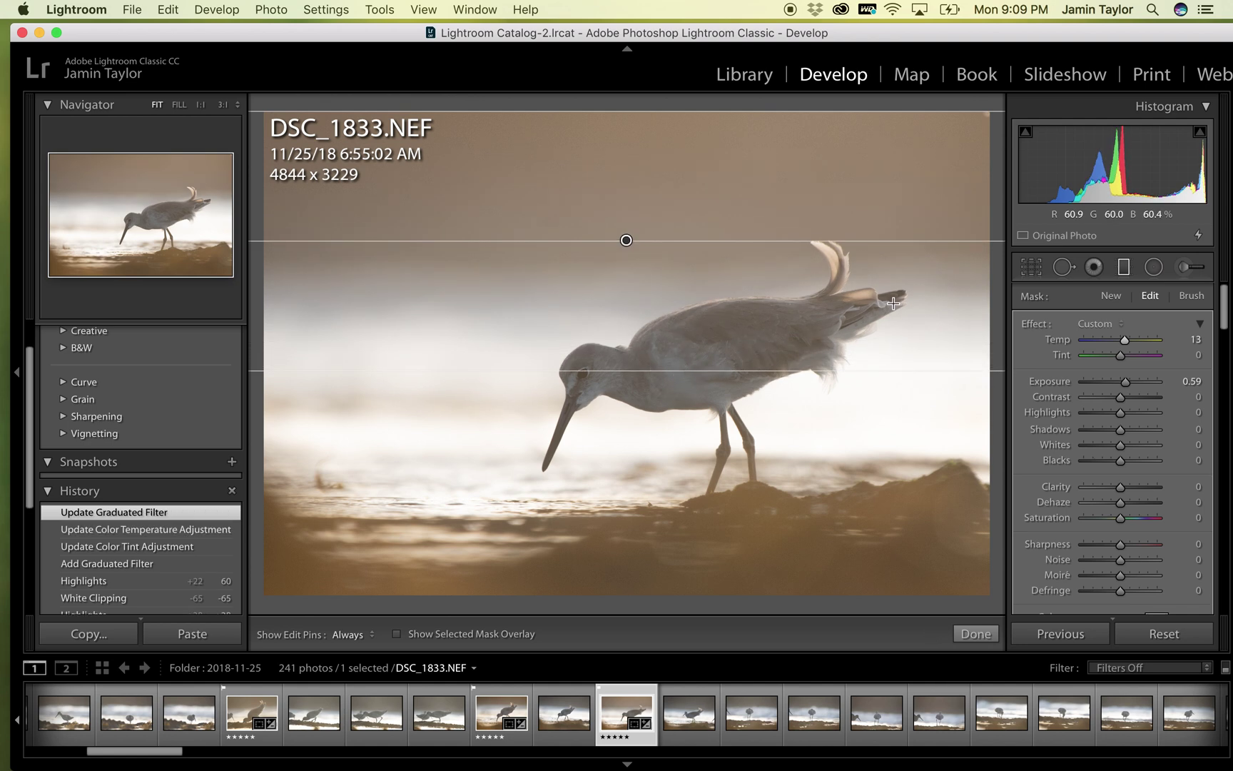
{"action": "left_click", "coordinate": [1124, 267]}
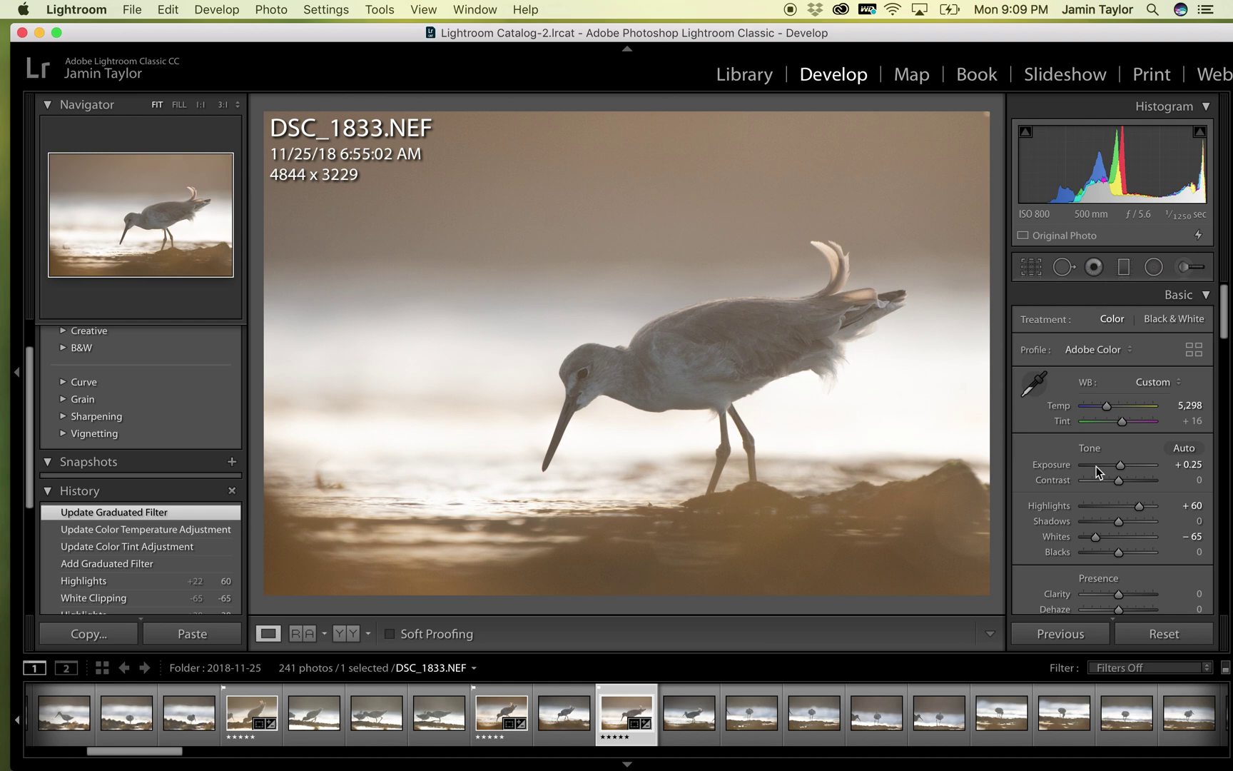
Set the photo's Clarity to +18 and Vibrance to +24.
{"action": "left_click_drag", "start_coordinate": [1119, 595], "coordinate": [1125, 595]}
{"action": "scroll", "coordinate": [1046, 486], "scroll_direction": "down", "scroll_amount": 3}
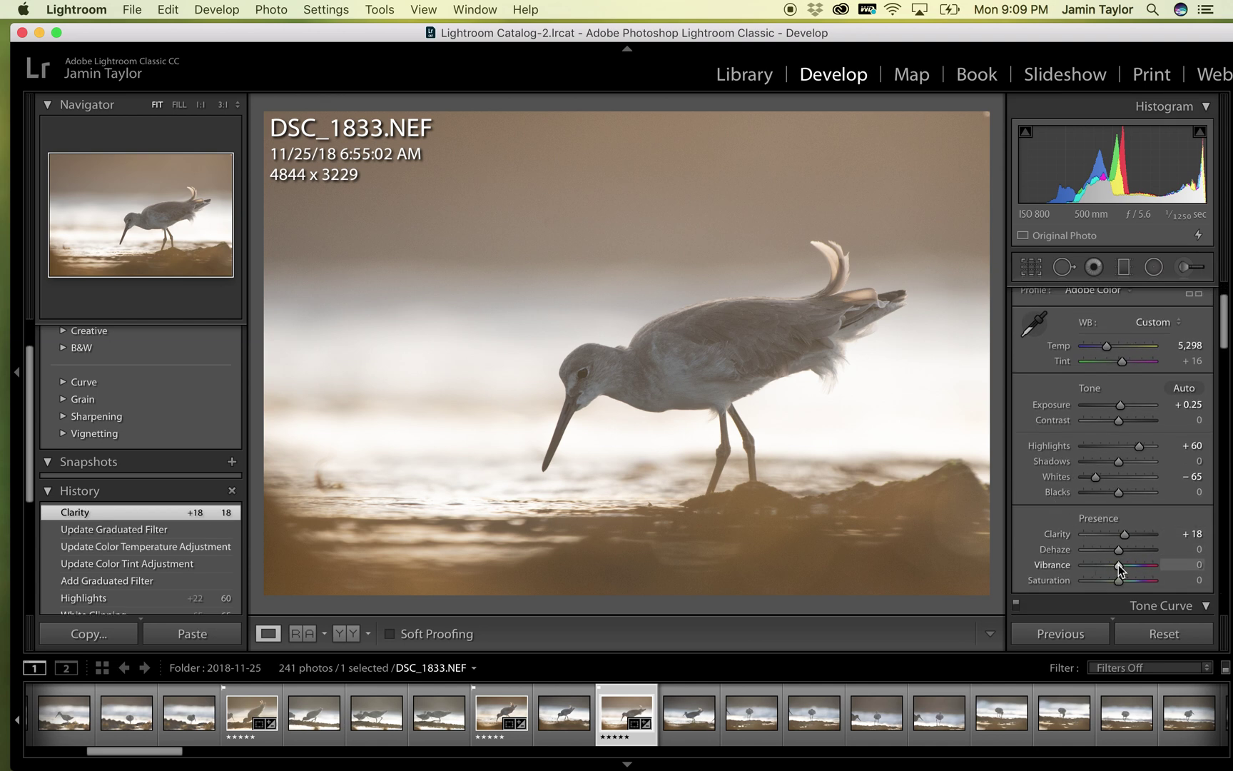
{"action": "left_click_drag", "start_coordinate": [1119, 564], "coordinate": [1128, 569]}
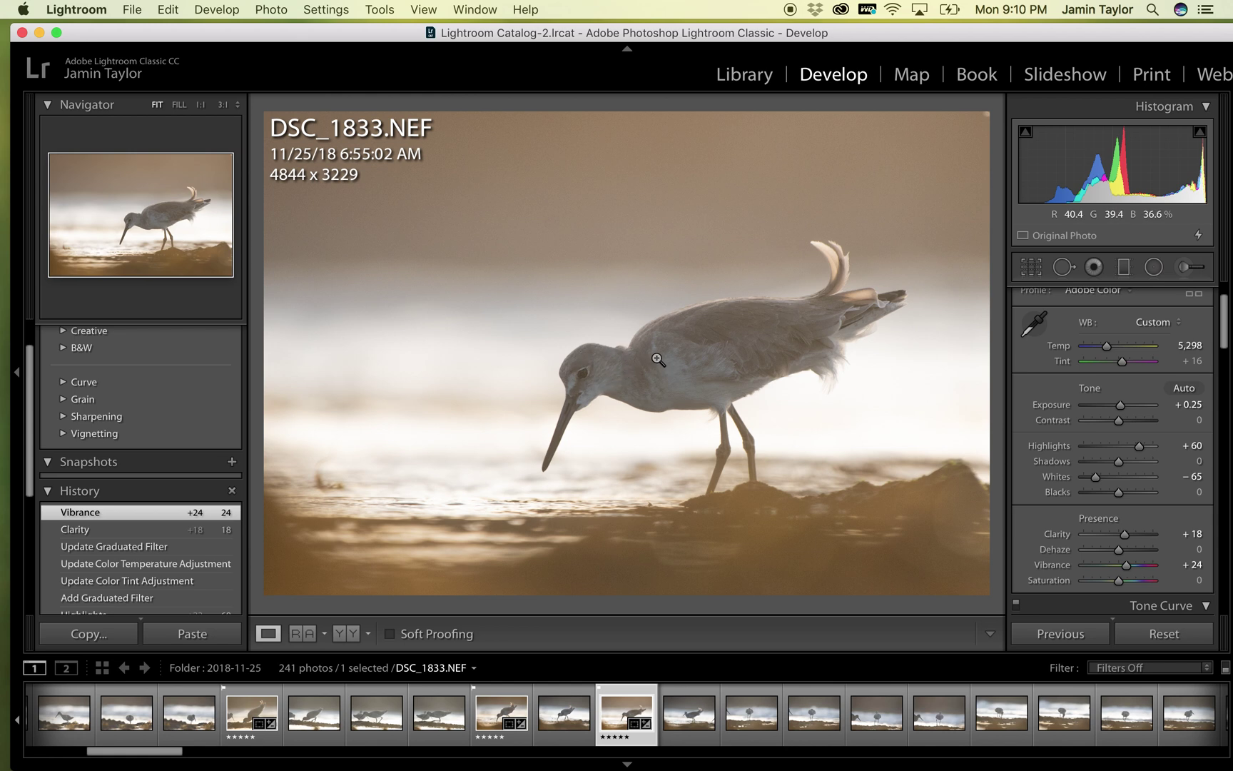
Send a copy of the photo with Lightroom adjustments to Topaz Studio for editing.
{"action": "right_click", "coordinate": [615, 382]}
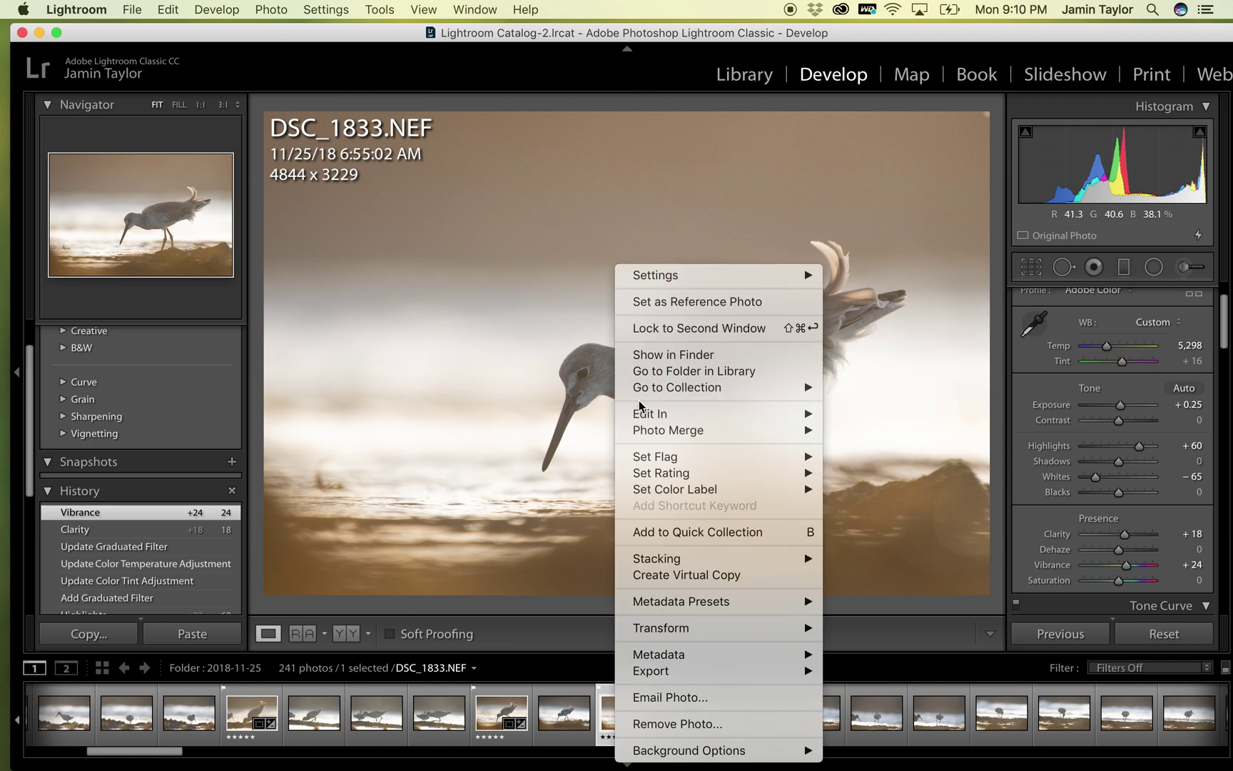
{"action": "mouse_move", "coordinate": [640, 419]}
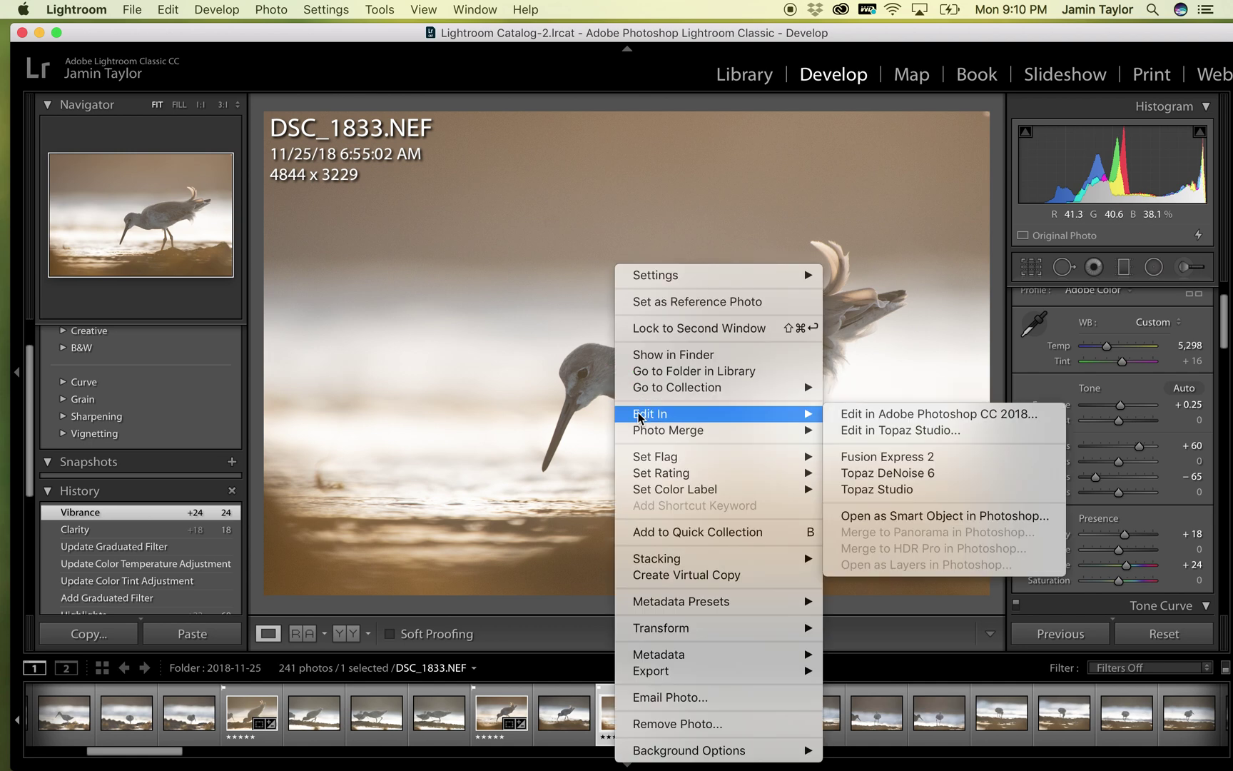
{"action": "left_click", "coordinate": [886, 431]}
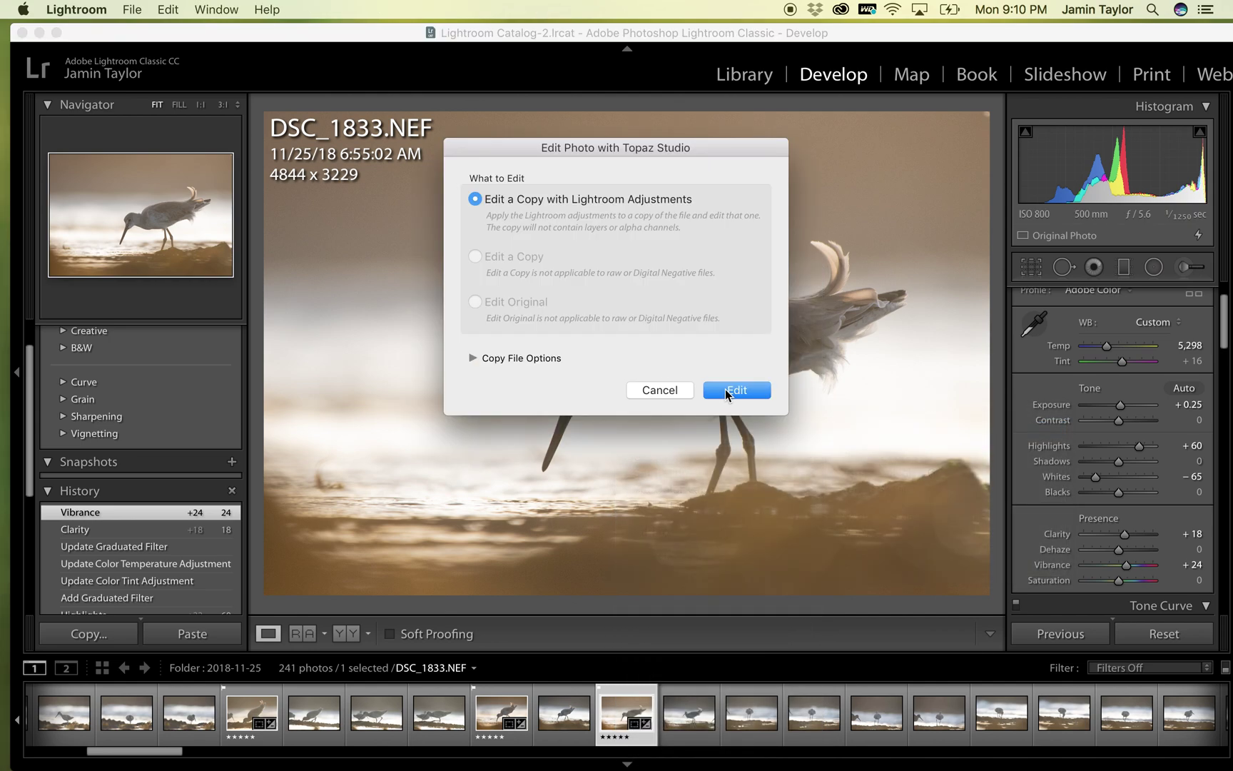
{"action": "left_click", "coordinate": [738, 390]}
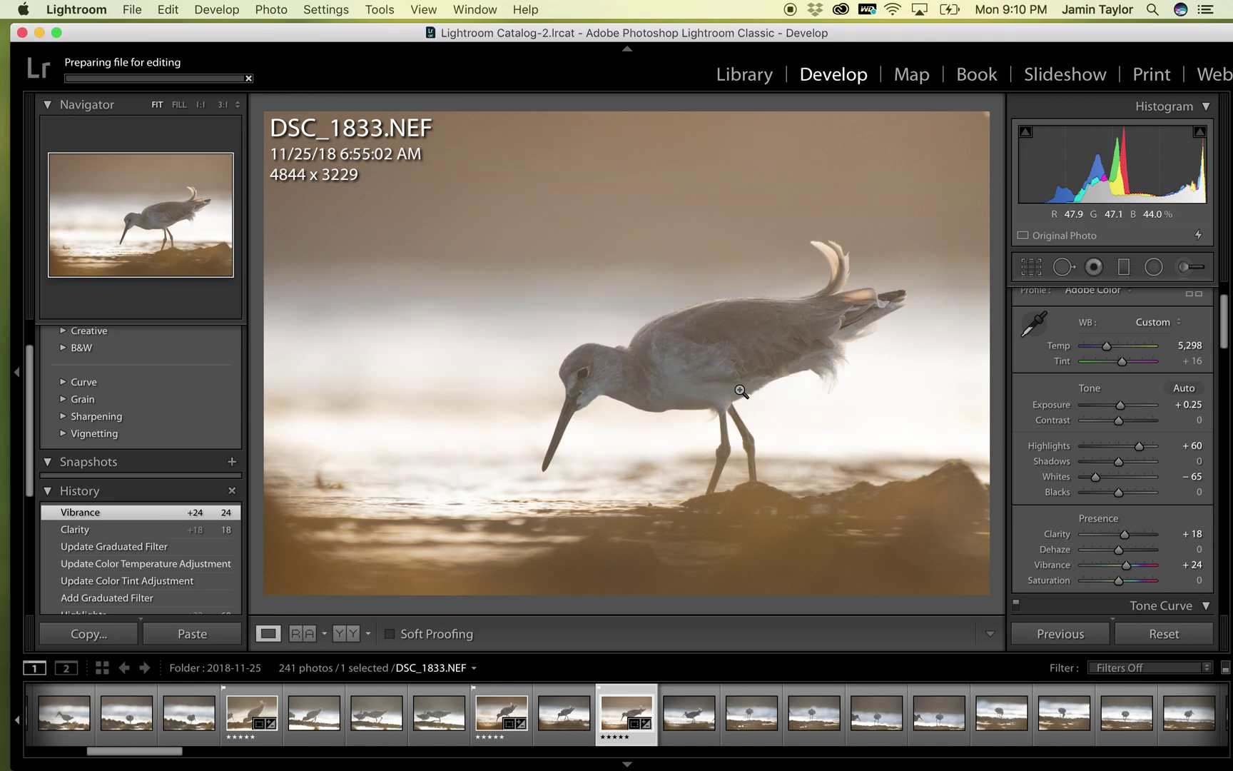
Switch to Topaz Studio and add an AI Clear adjustment to DSC_1833-Edit.tif.
{"action": "left_click", "coordinate": [1140, 762]}
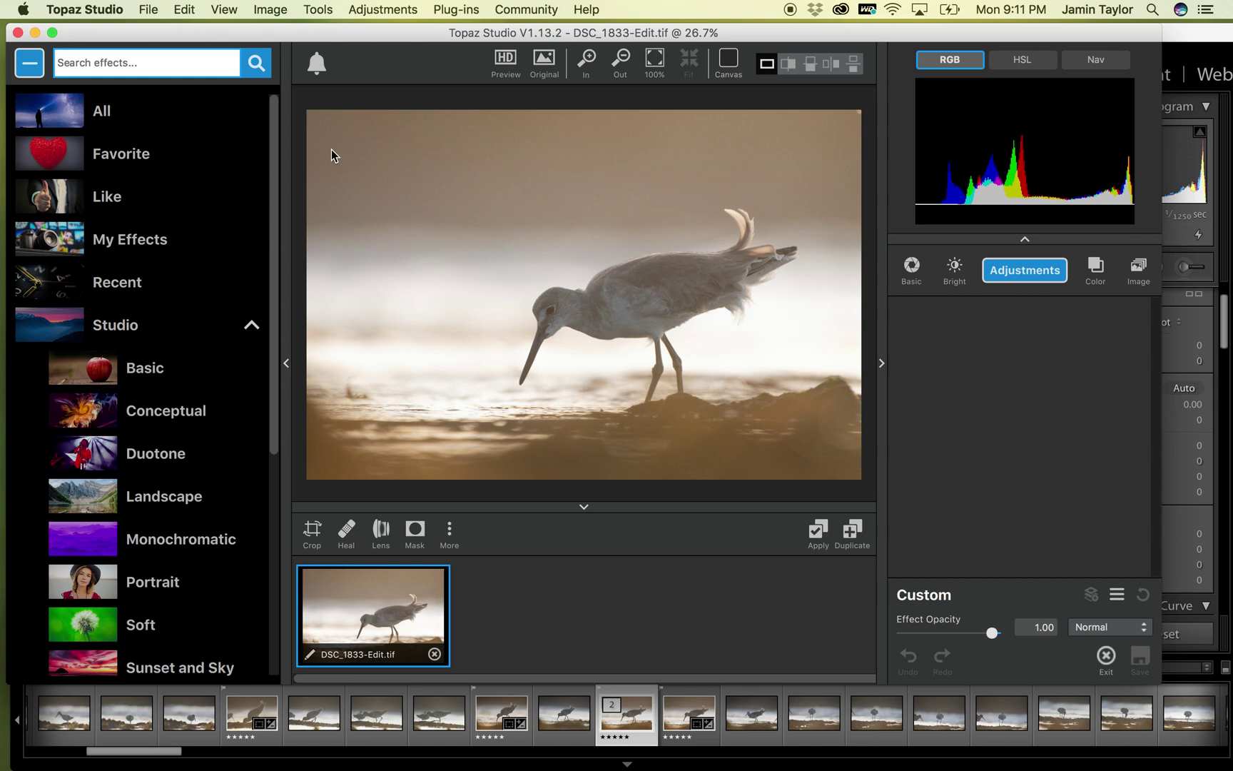
{"action": "left_click", "coordinate": [383, 9]}
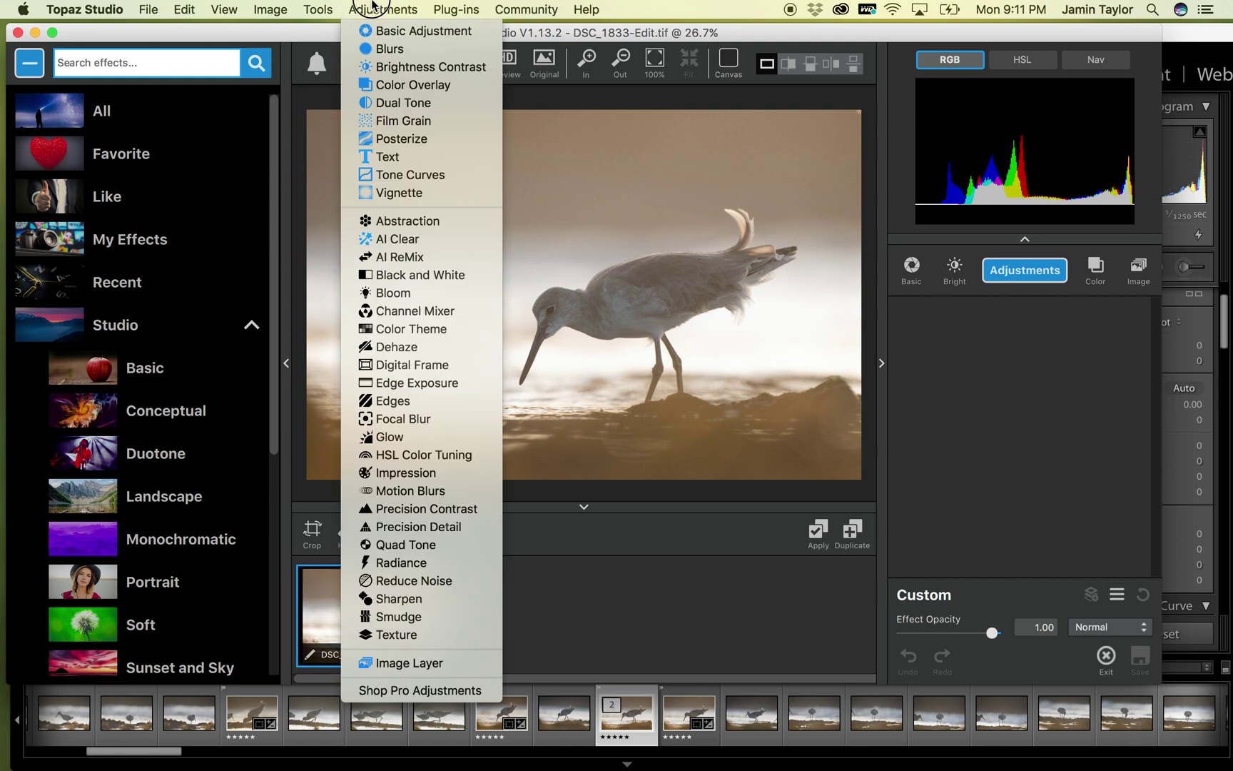
{"action": "left_click", "coordinate": [402, 240]}
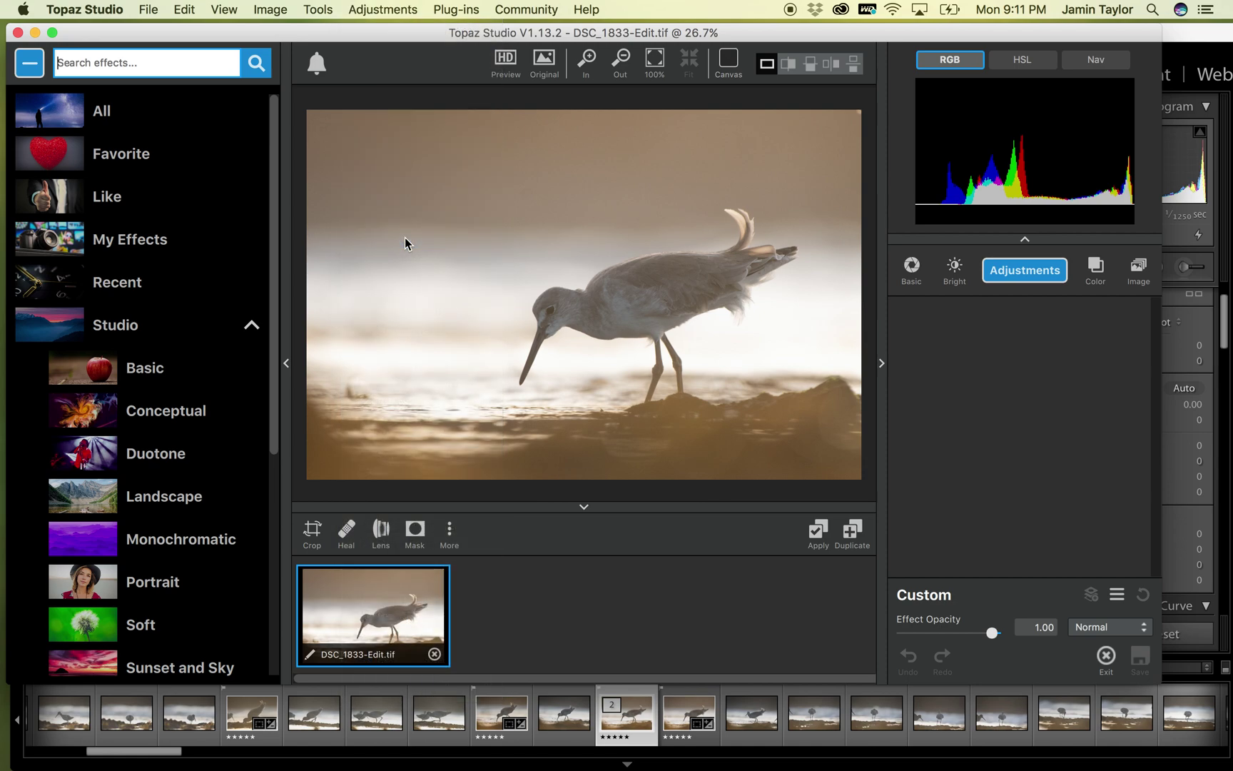
Examine the AI Clear result on the bird's head, feathers and legs at 100% zoom.
{"action": "left_click", "coordinate": [585, 294]}
{"action": "left_click_drag", "start_coordinate": [589, 266], "coordinate": [605, 236]}
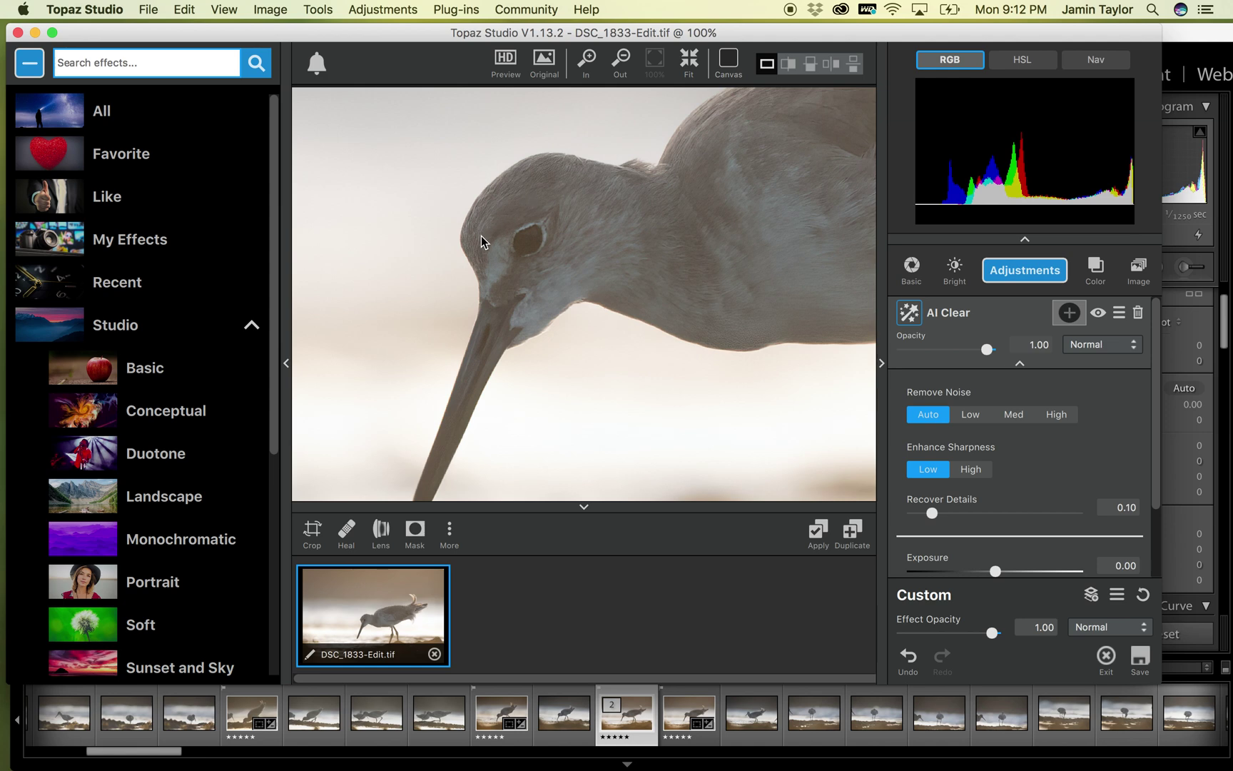
{"action": "left_click_drag", "start_coordinate": [777, 203], "coordinate": [534, 279]}
{"action": "left_click_drag", "start_coordinate": [614, 272], "coordinate": [696, 231]}
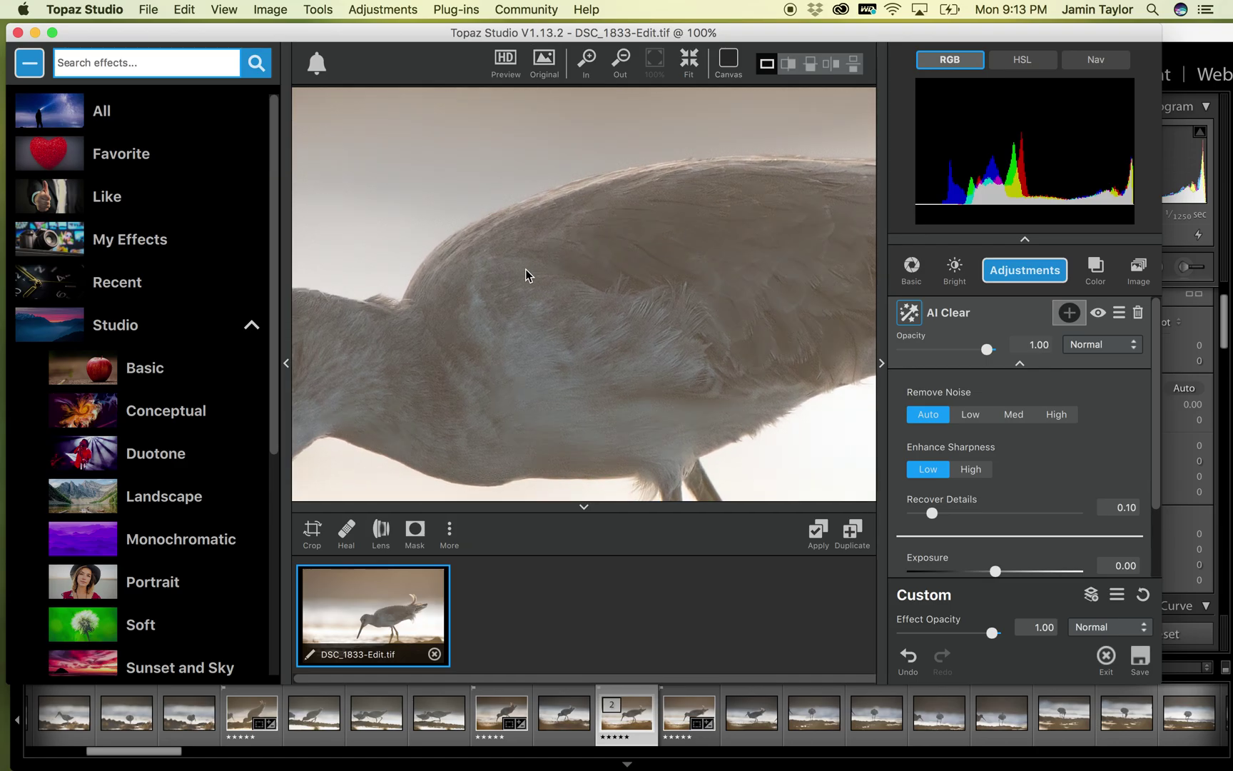
{"action": "left_click_drag", "start_coordinate": [555, 311], "coordinate": [501, 273]}
{"action": "left_click_drag", "start_coordinate": [512, 338], "coordinate": [523, 245]}
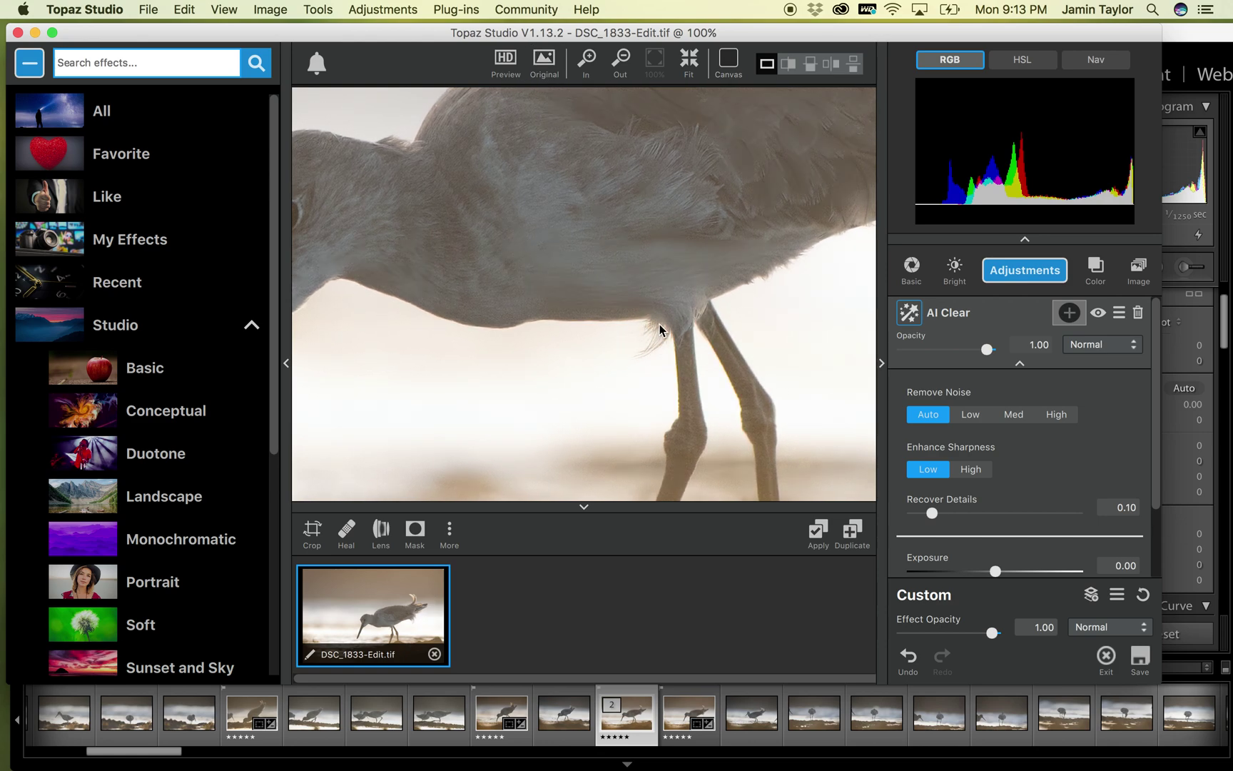
{"action": "left_click_drag", "start_coordinate": [520, 270], "coordinate": [648, 264]}
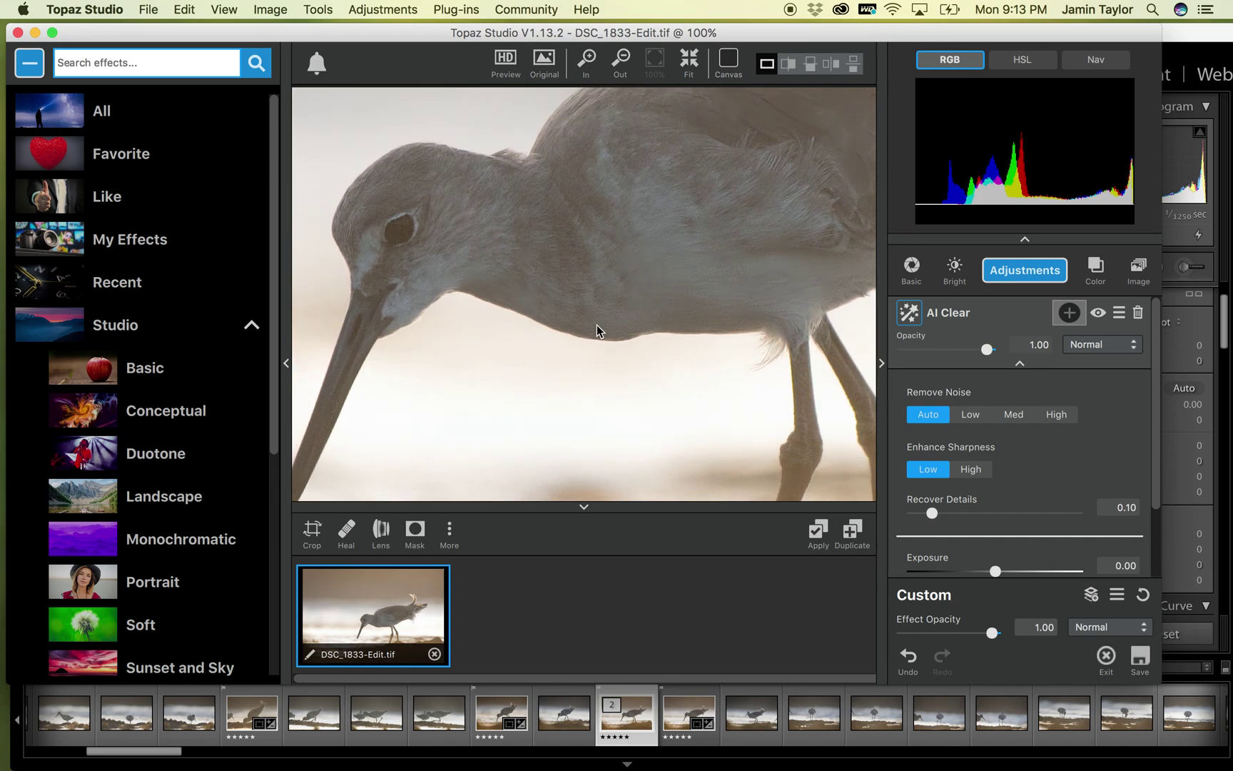
{"action": "left_click_drag", "start_coordinate": [504, 213], "coordinate": [589, 202]}
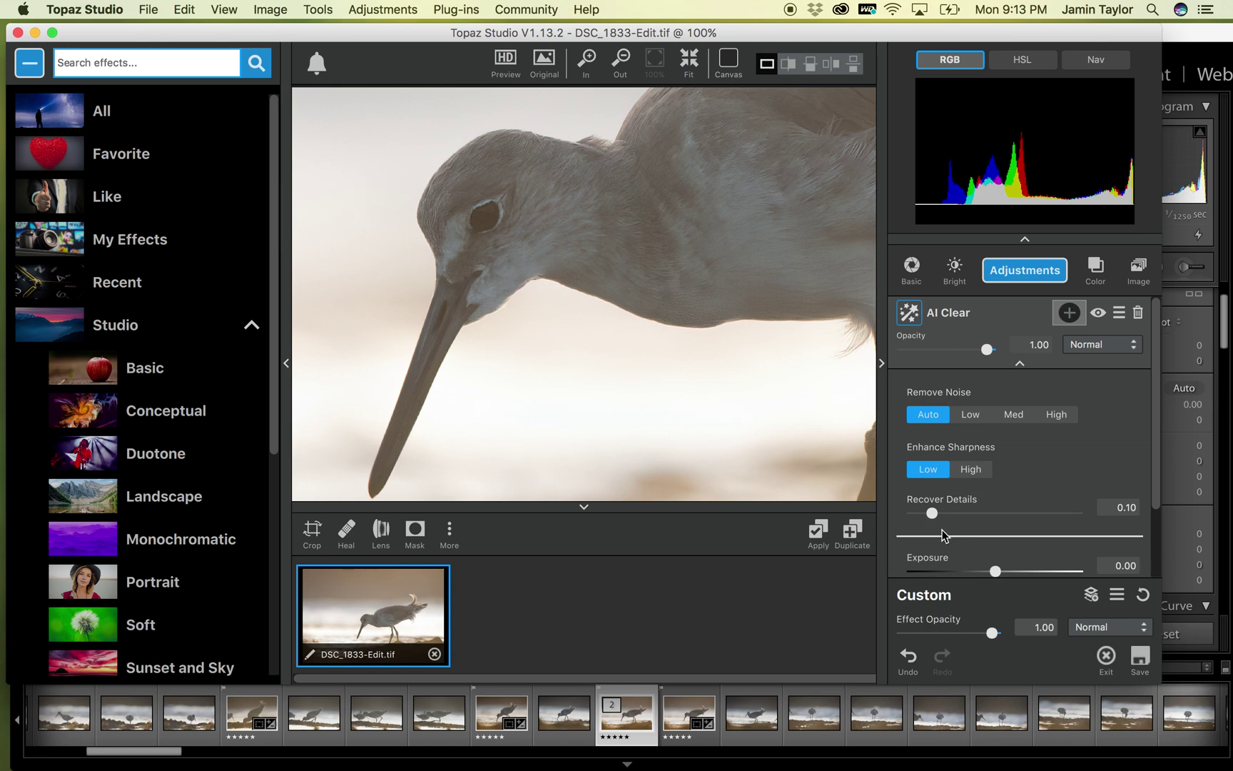
{"action": "left_click_drag", "start_coordinate": [1150, 450], "coordinate": [1156, 386]}
{"action": "left_click_drag", "start_coordinate": [708, 243], "coordinate": [705, 271]}
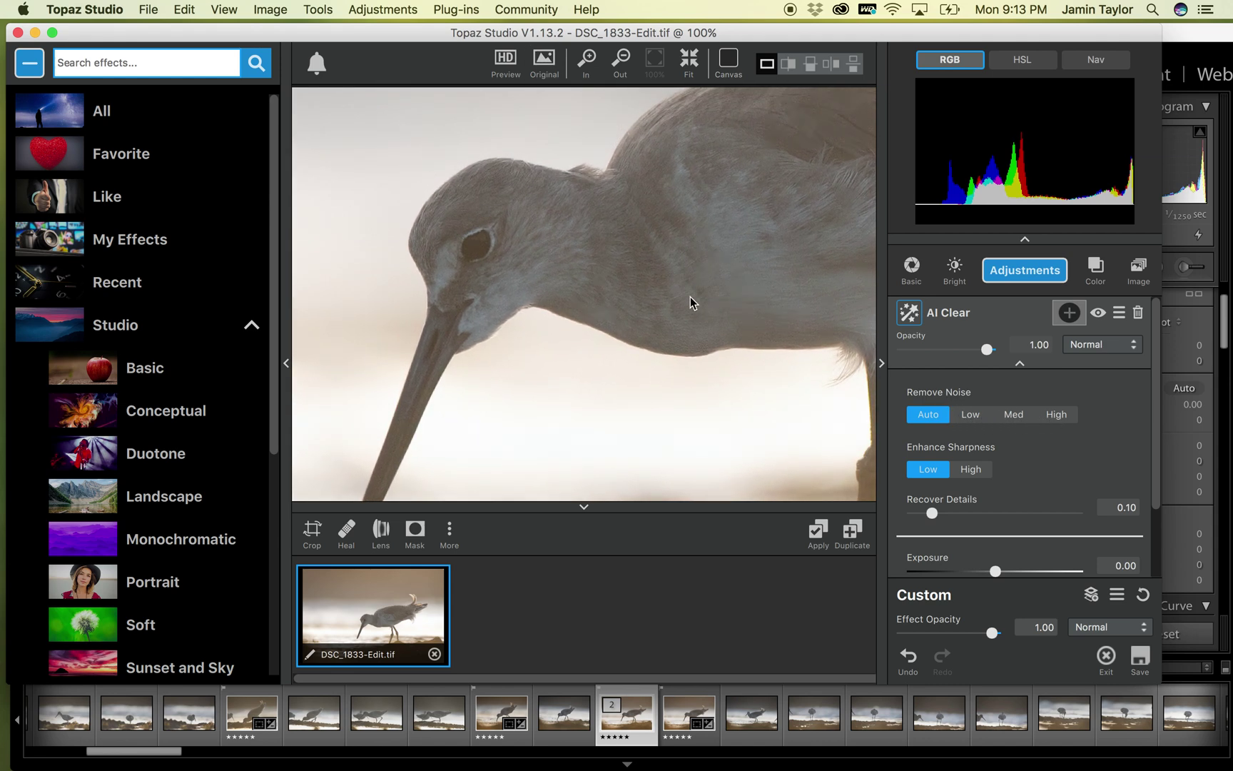
{"action": "left_click_drag", "start_coordinate": [547, 251], "coordinate": [525, 269]}
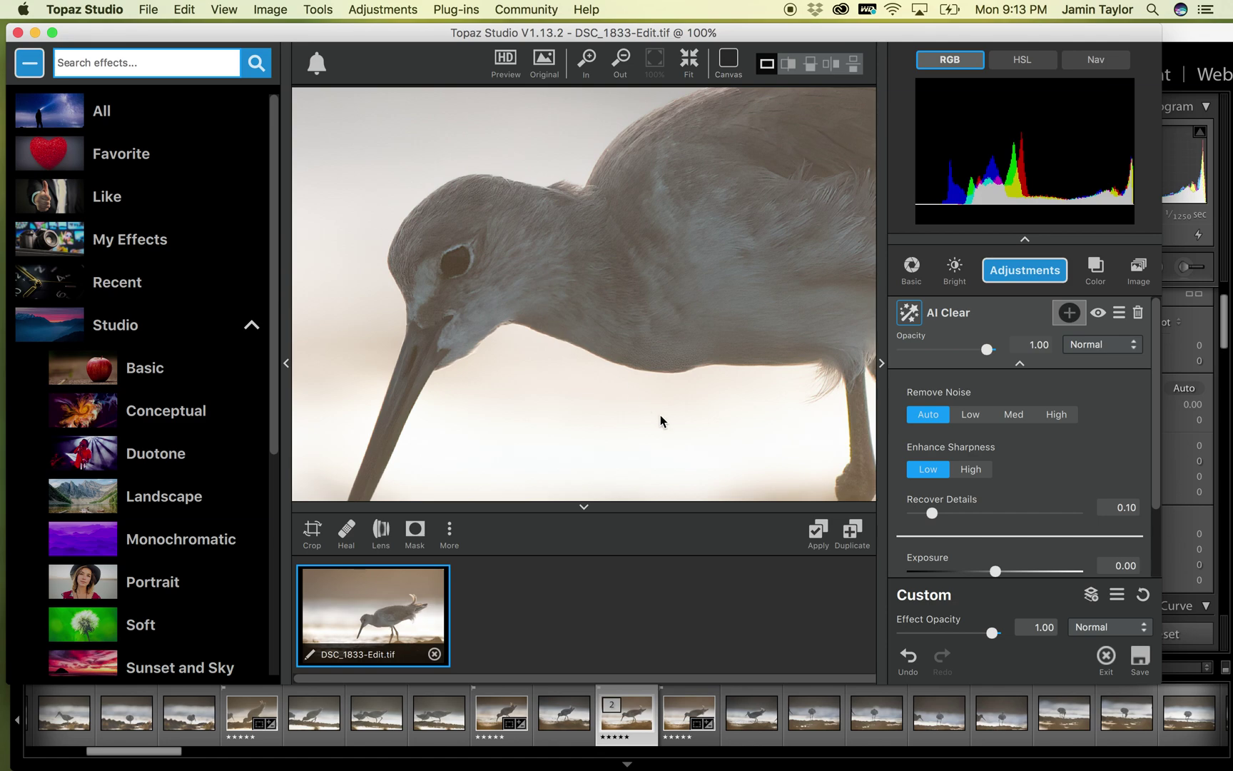
Apply the AI Clear adjustment to the photo, and save and close DSC_1833-Edit.tif.
{"action": "left_click", "coordinate": [817, 534]}
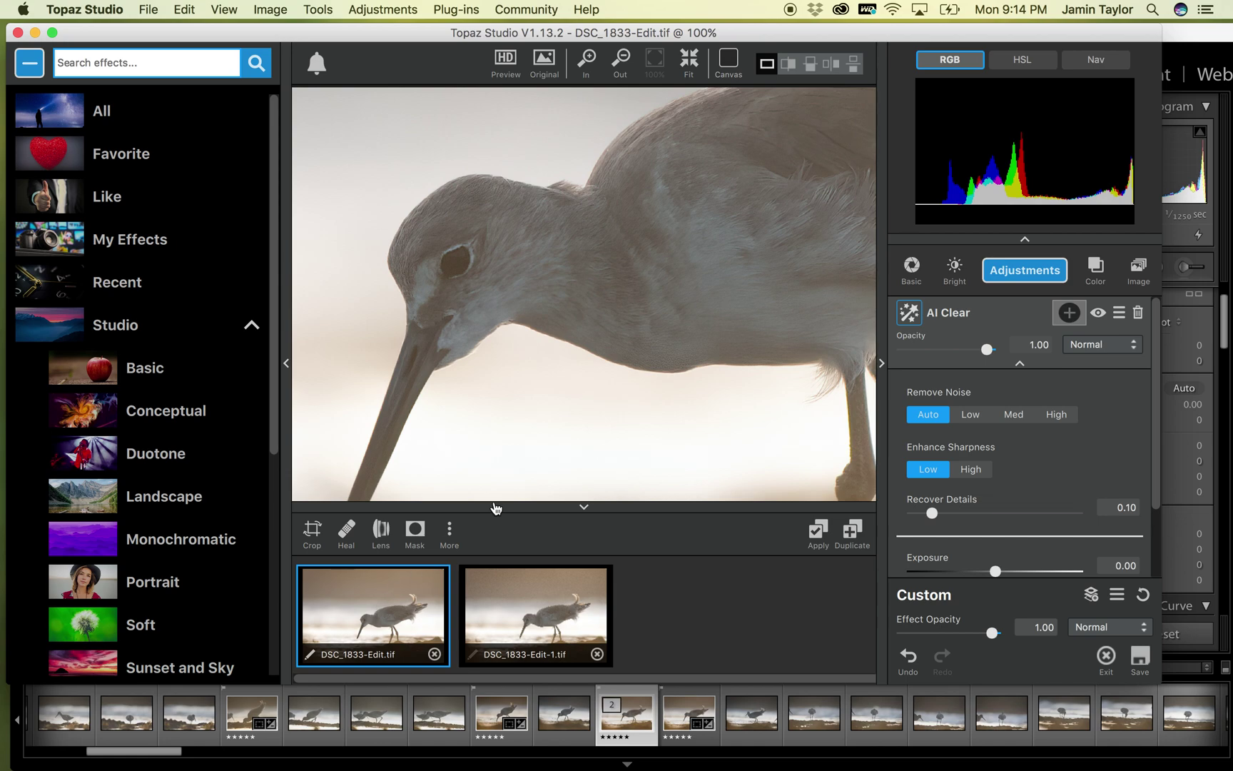
{"action": "key", "text": "super+s"}
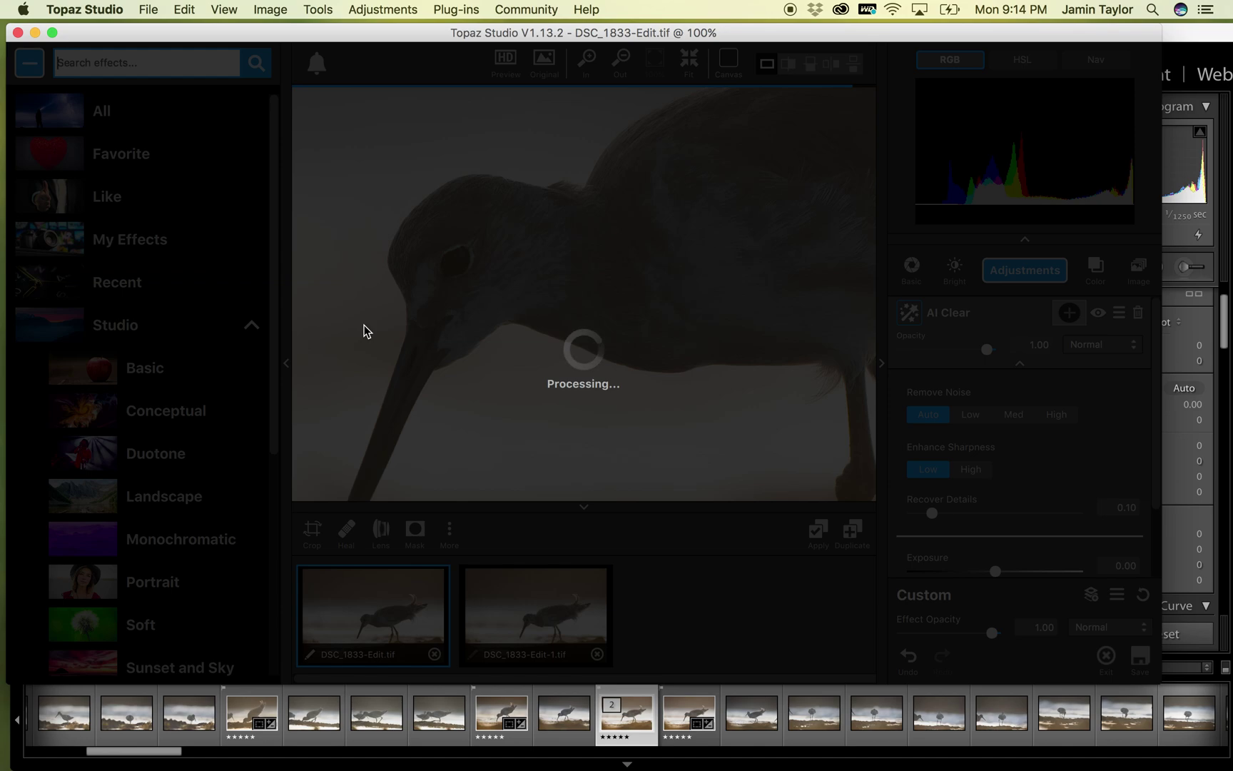
{"action": "key", "text": "super+s"}
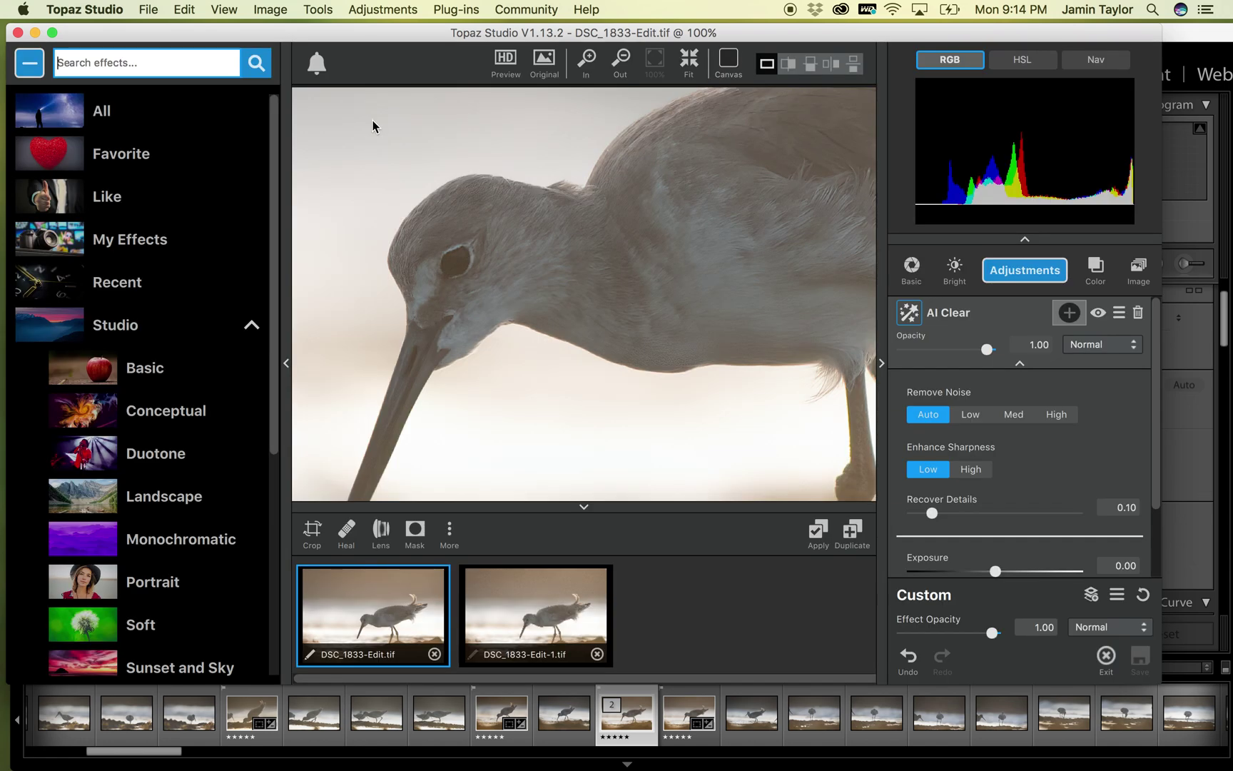
{"action": "left_click", "coordinate": [434, 654]}
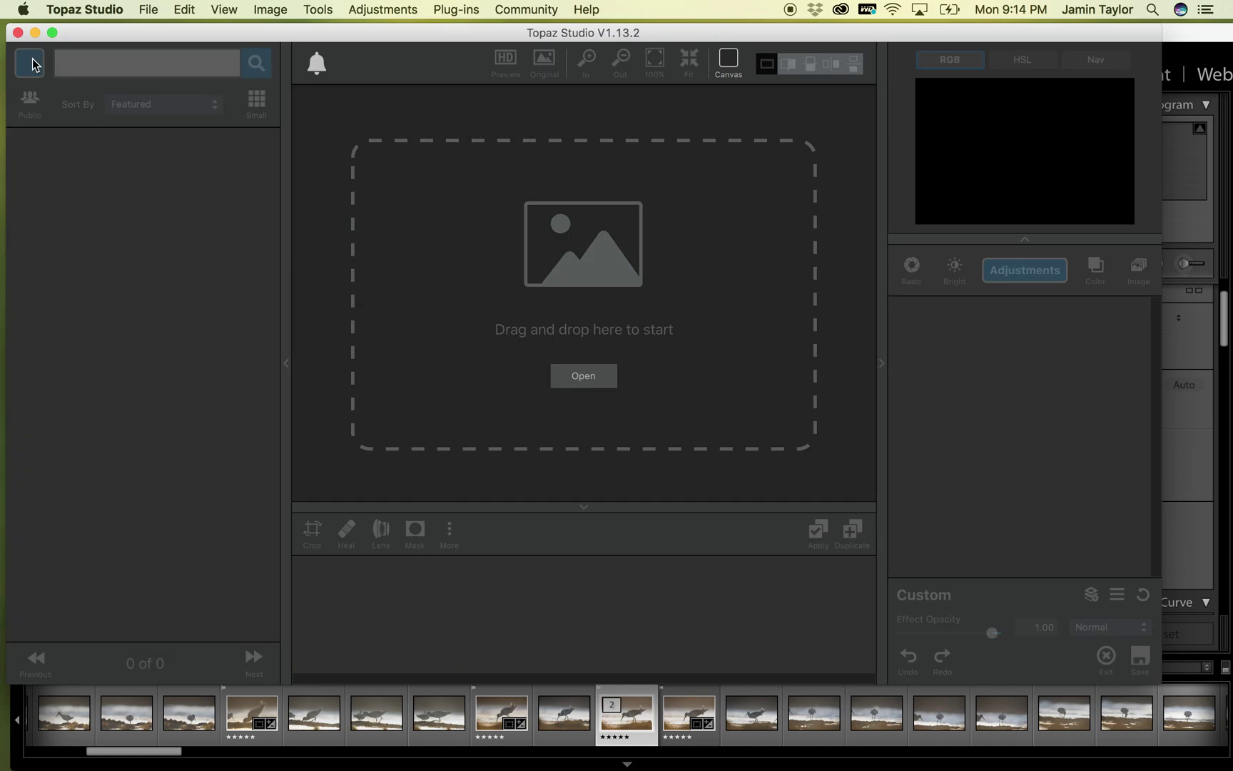
Switch to Lightroom, show the photo in the Library module, and rate DSC_1833-Edit.tif five stars.
{"action": "left_click", "coordinate": [35, 33]}
{"action": "left_click", "coordinate": [493, 34]}
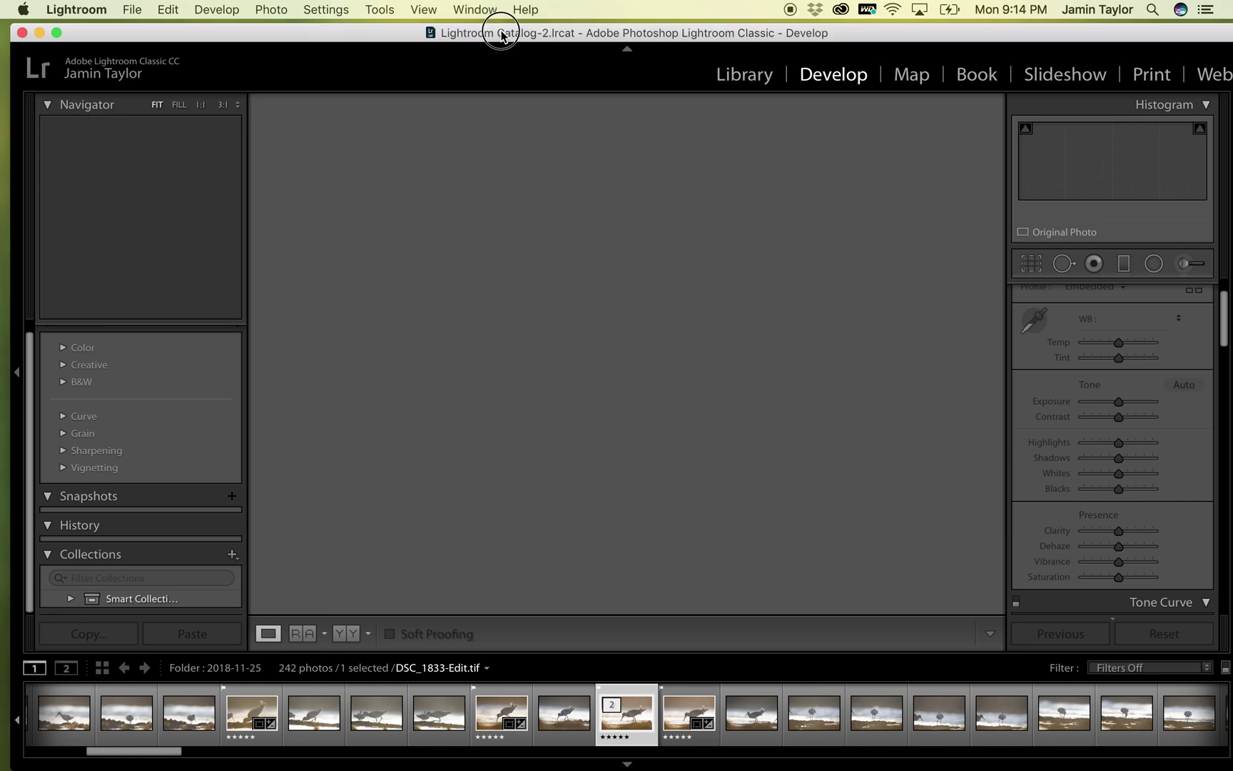
{"action": "left_click", "coordinate": [745, 75]}
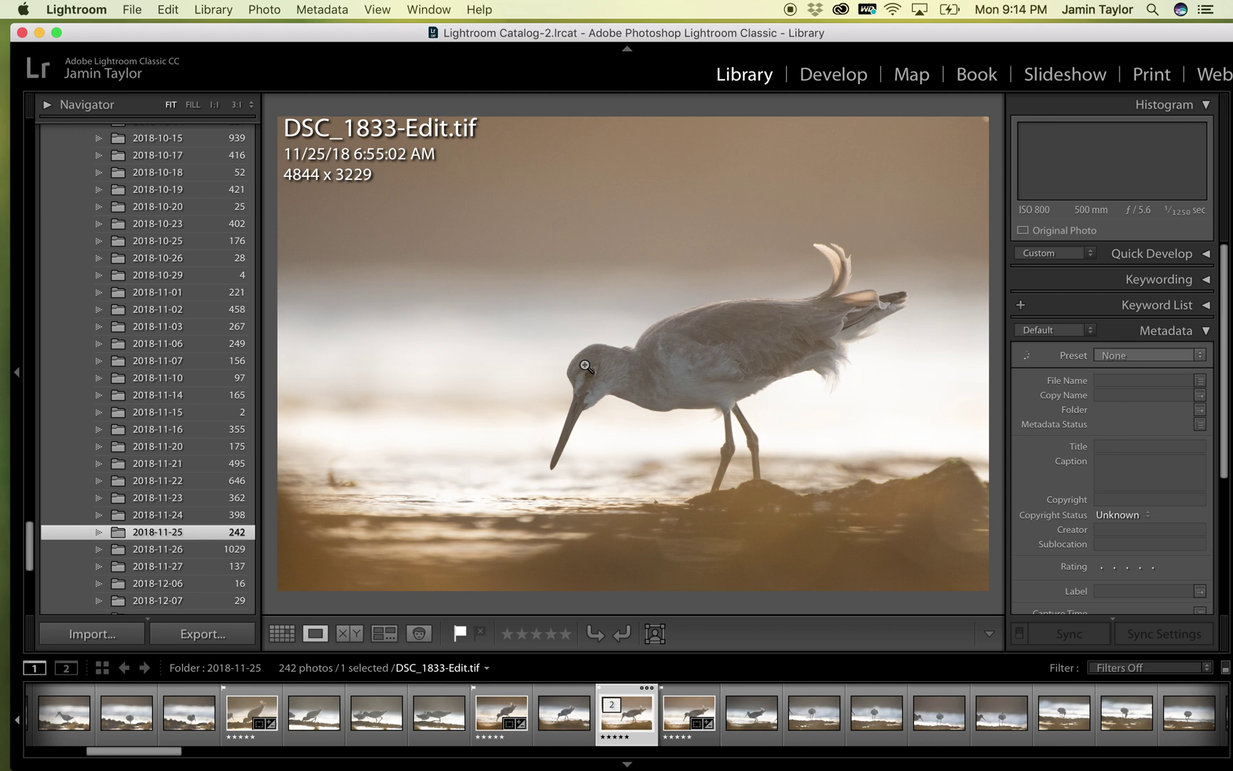
{"action": "left_click", "coordinate": [627, 382]}
{"action": "right_click", "coordinate": [627, 383]}
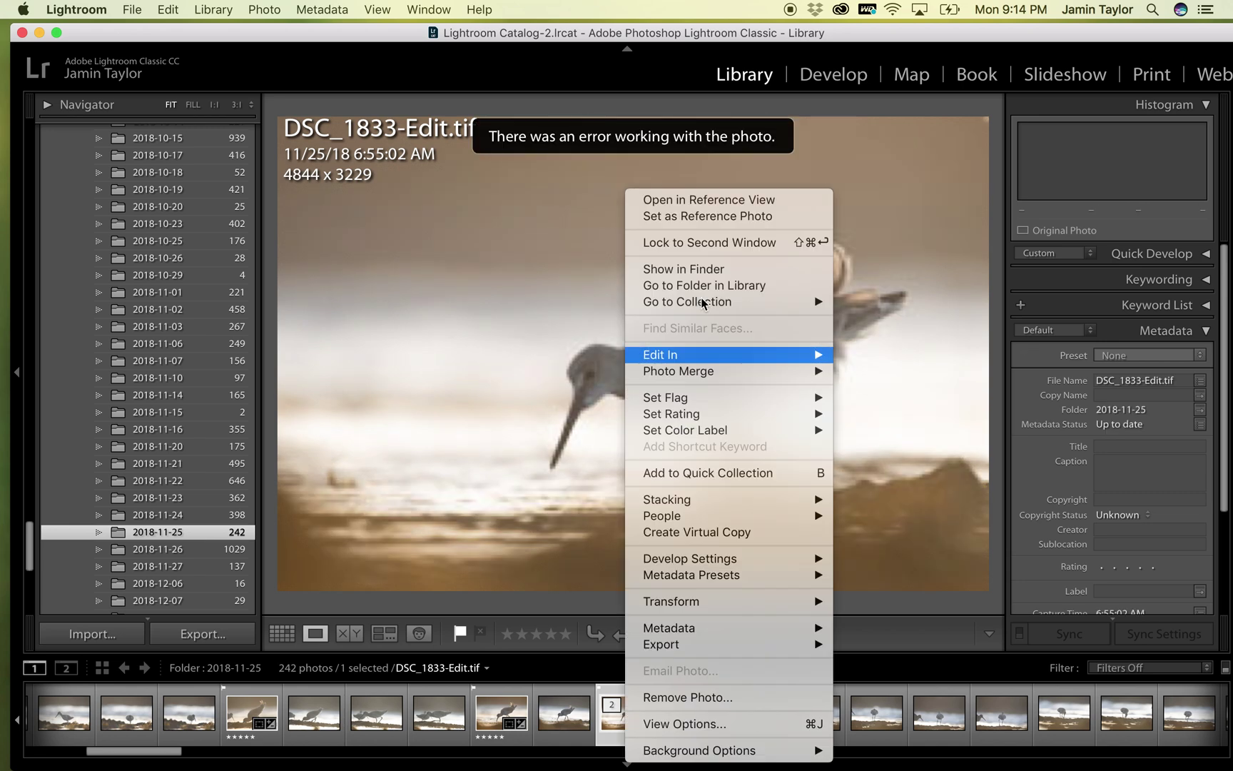
{"action": "left_click", "coordinate": [771, 105]}
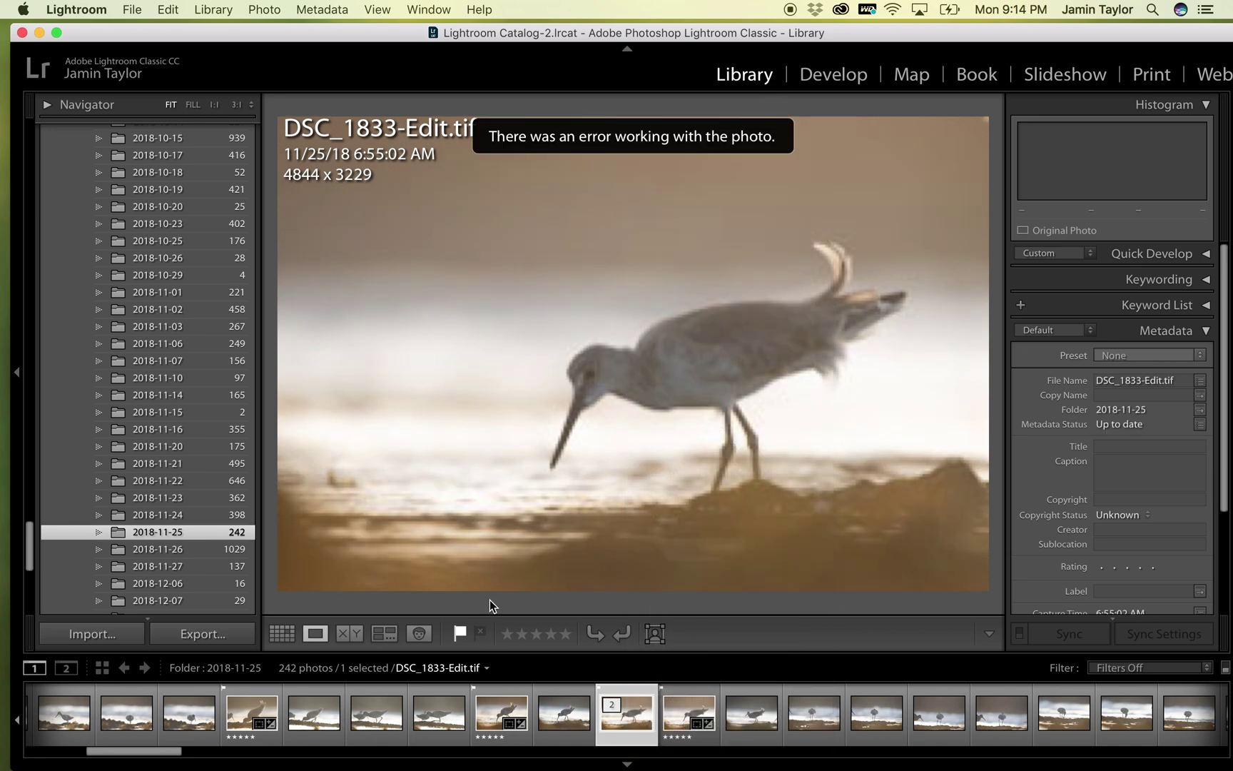
{"action": "left_click", "coordinate": [551, 637]}
{"action": "left_click", "coordinate": [563, 635]}
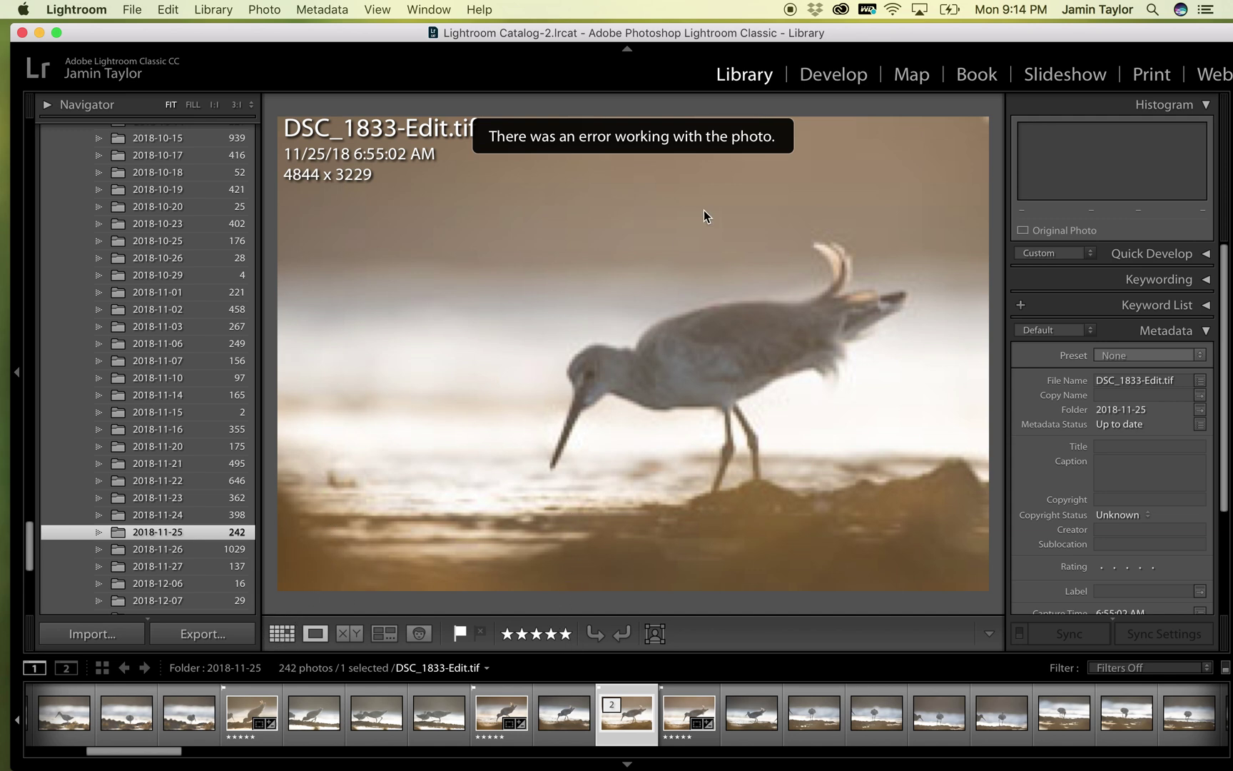
Look through the library thumbnails around the edited shorebird photo, and open DSC_1833-Edit.tif in Loupe view.
{"action": "key", "text": "g"}
{"action": "left_click_drag", "start_coordinate": [740, 34], "coordinate": [743, 34]}
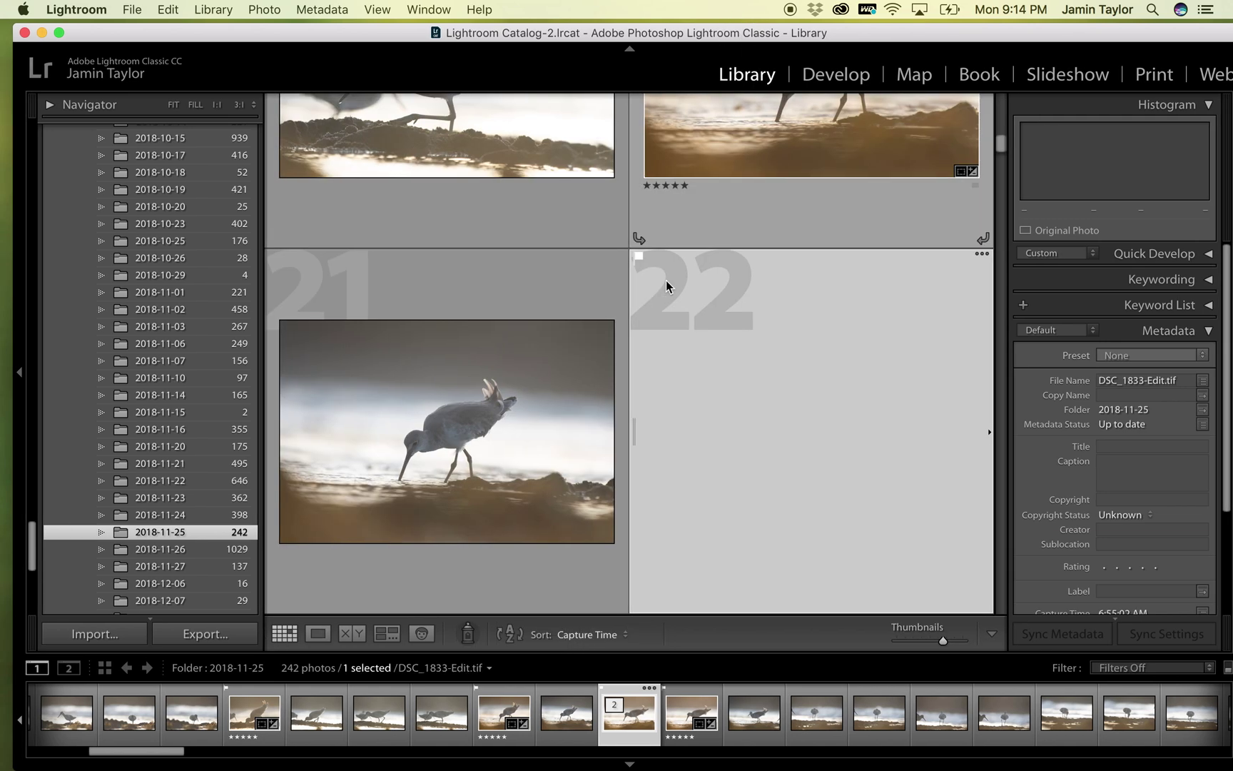
{"action": "scroll", "coordinate": [667, 299], "scroll_direction": "up", "scroll_amount": 3}
{"action": "key", "text": "j"}
{"action": "key", "text": "j"}
{"action": "scroll", "coordinate": [739, 324], "scroll_direction": "up", "scroll_amount": 3}
{"action": "scroll", "coordinate": [528, 297], "scroll_direction": "up", "scroll_amount": 2}
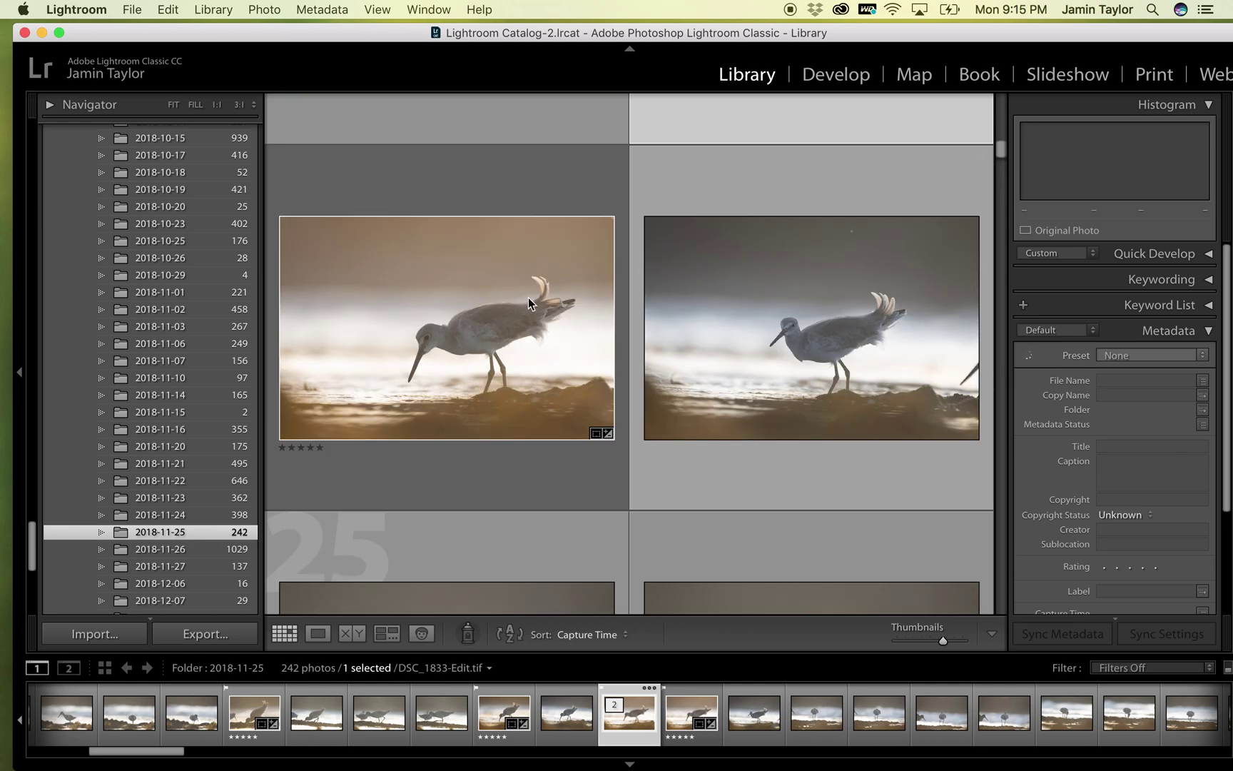
{"action": "scroll", "coordinate": [704, 261], "scroll_direction": "up", "scroll_amount": 1}
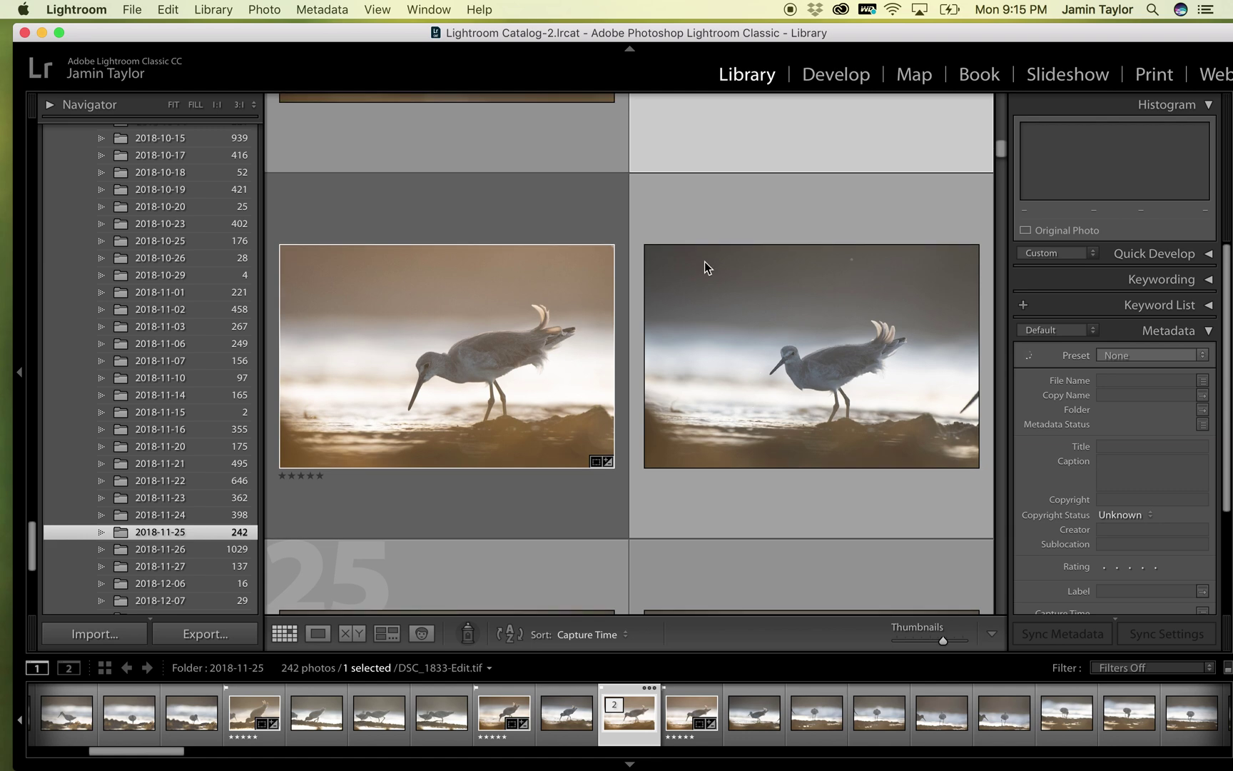
{"action": "scroll", "coordinate": [1003, 113], "scroll_direction": "up", "scroll_amount": 3}
{"action": "scroll", "coordinate": [1001, 141], "scroll_direction": "up", "scroll_amount": 4}
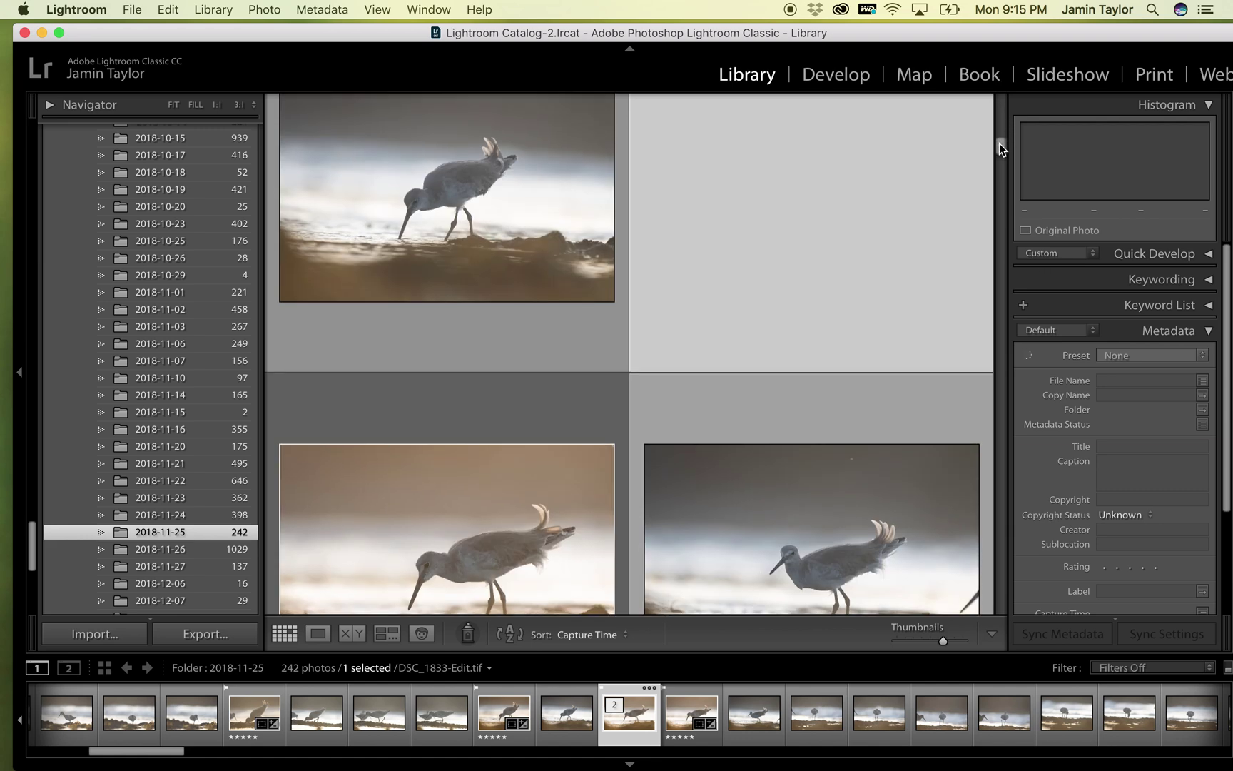
{"action": "scroll", "coordinate": [1000, 148], "scroll_direction": "up", "scroll_amount": 5}
{"action": "left_click_drag", "start_coordinate": [999, 145], "coordinate": [1000, 148]}
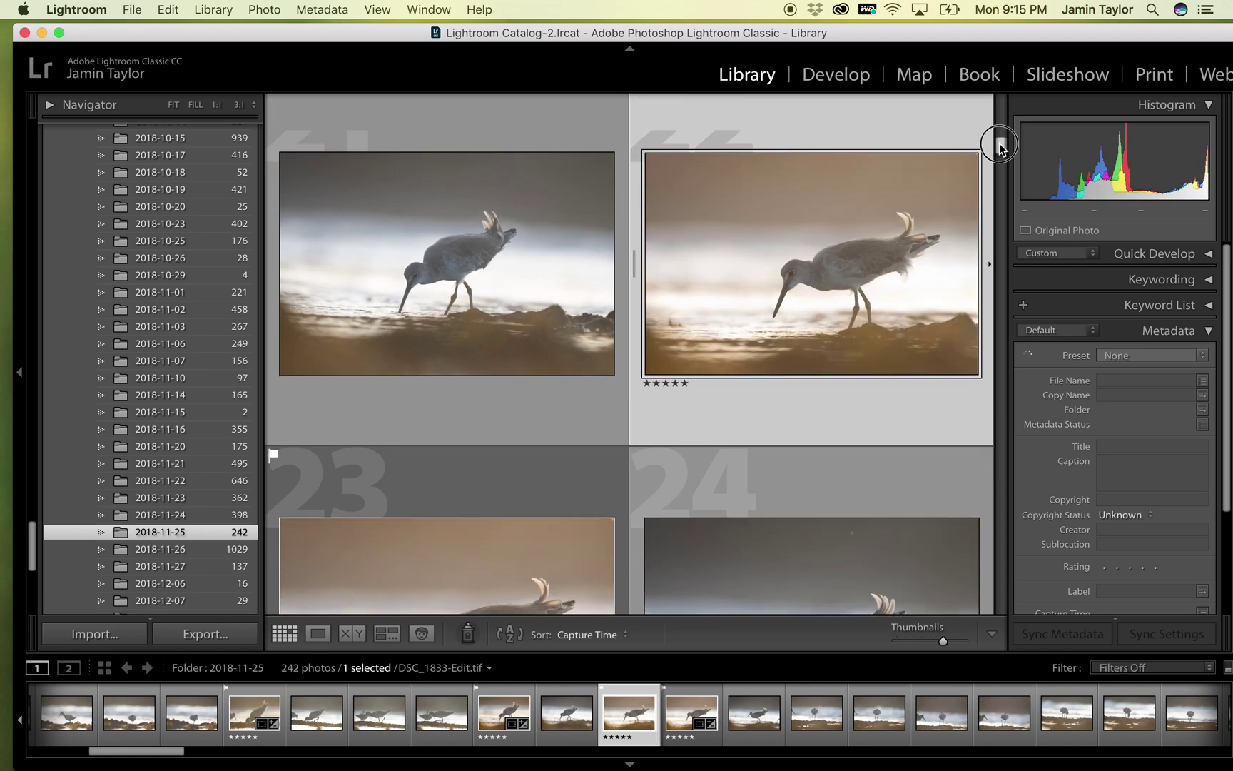
{"action": "double_click", "coordinate": [819, 256]}
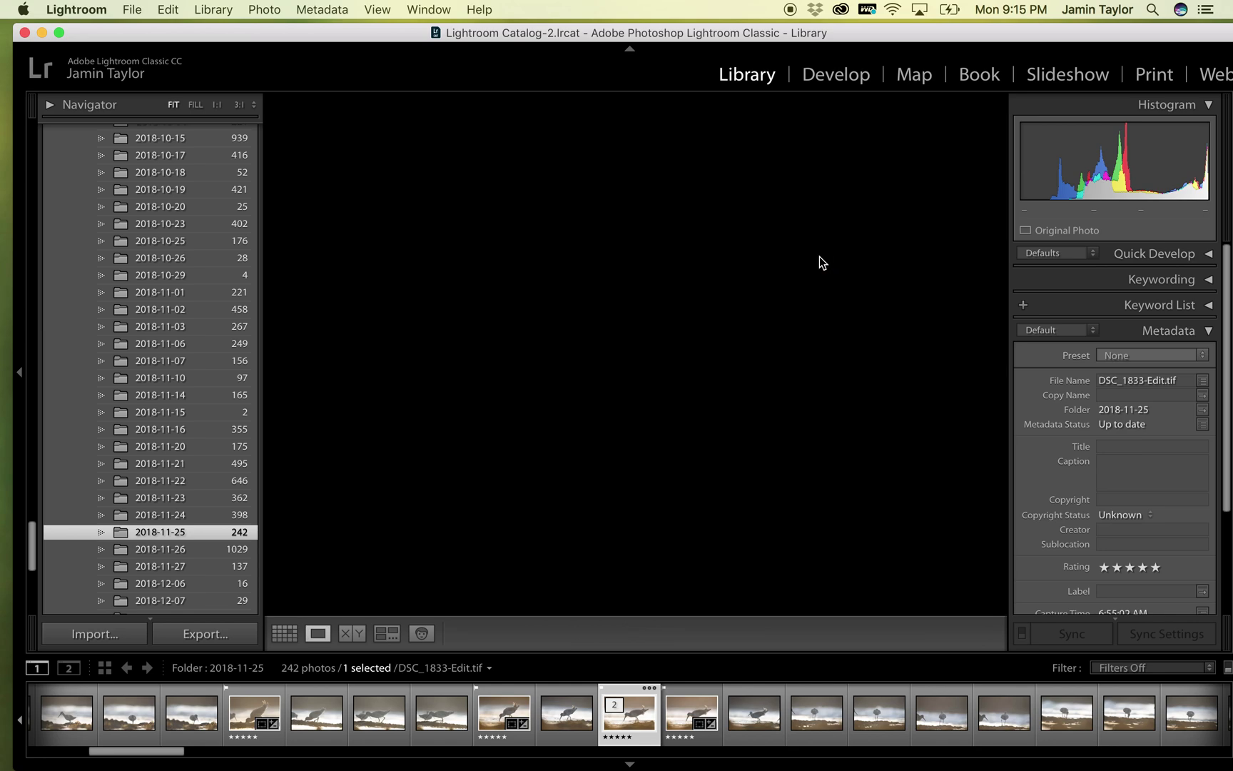
Open a copy of DSC_1833-Edit.tif with Lightroom adjustments in Adobe Photoshop CC 2018.
{"action": "right_click", "coordinate": [647, 367]}
{"action": "mouse_move", "coordinate": [691, 357]}
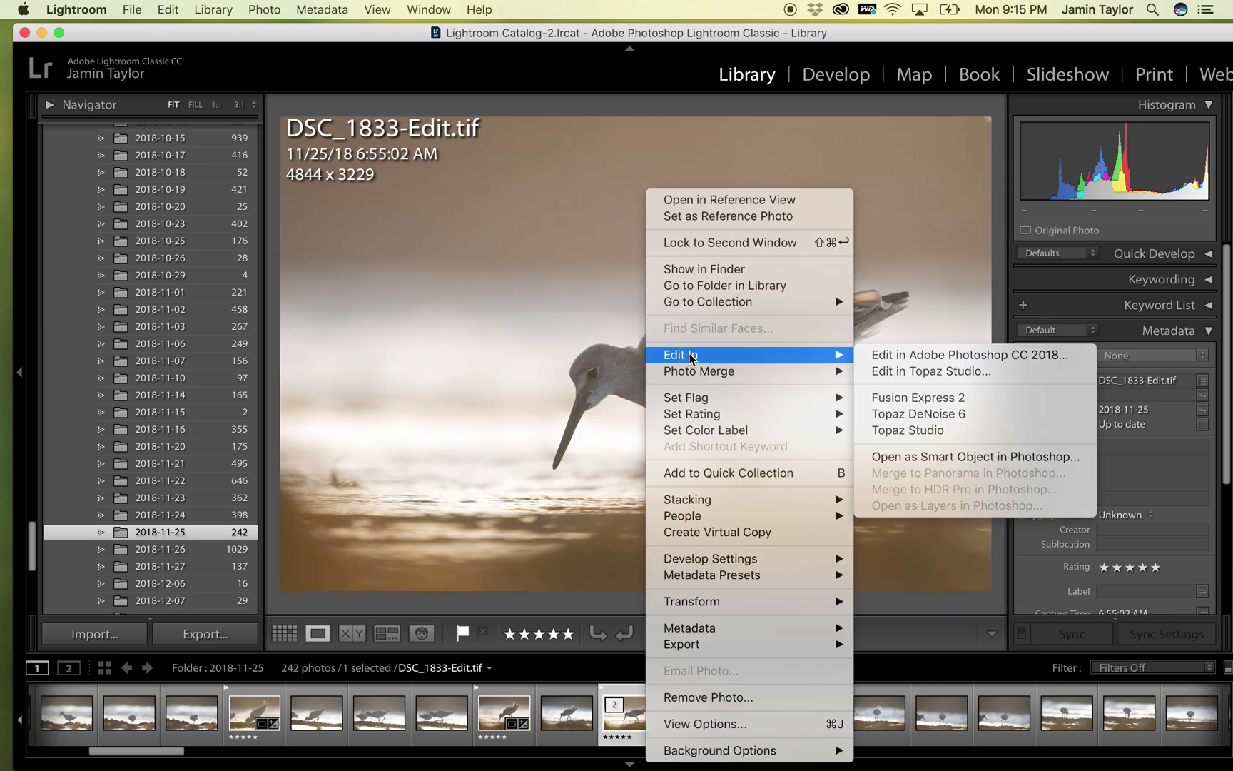
{"action": "left_click", "coordinate": [941, 357]}
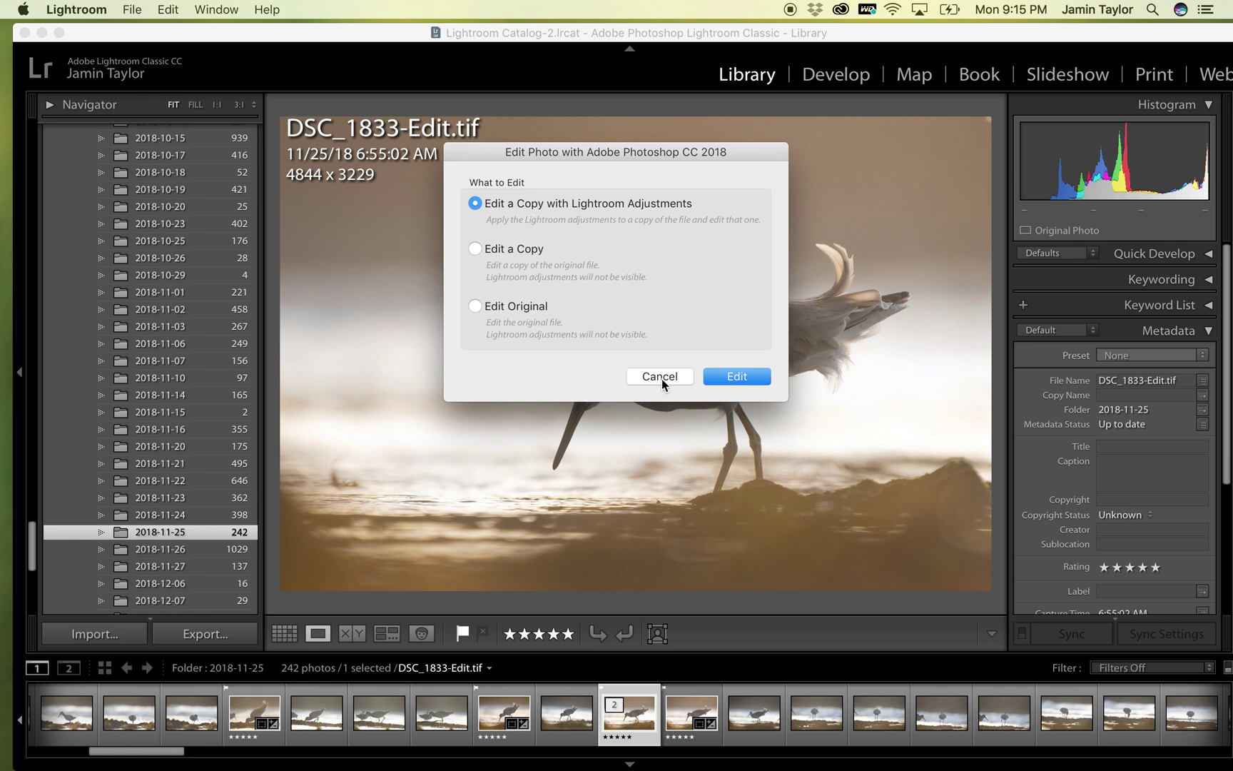
{"action": "left_click", "coordinate": [734, 379]}
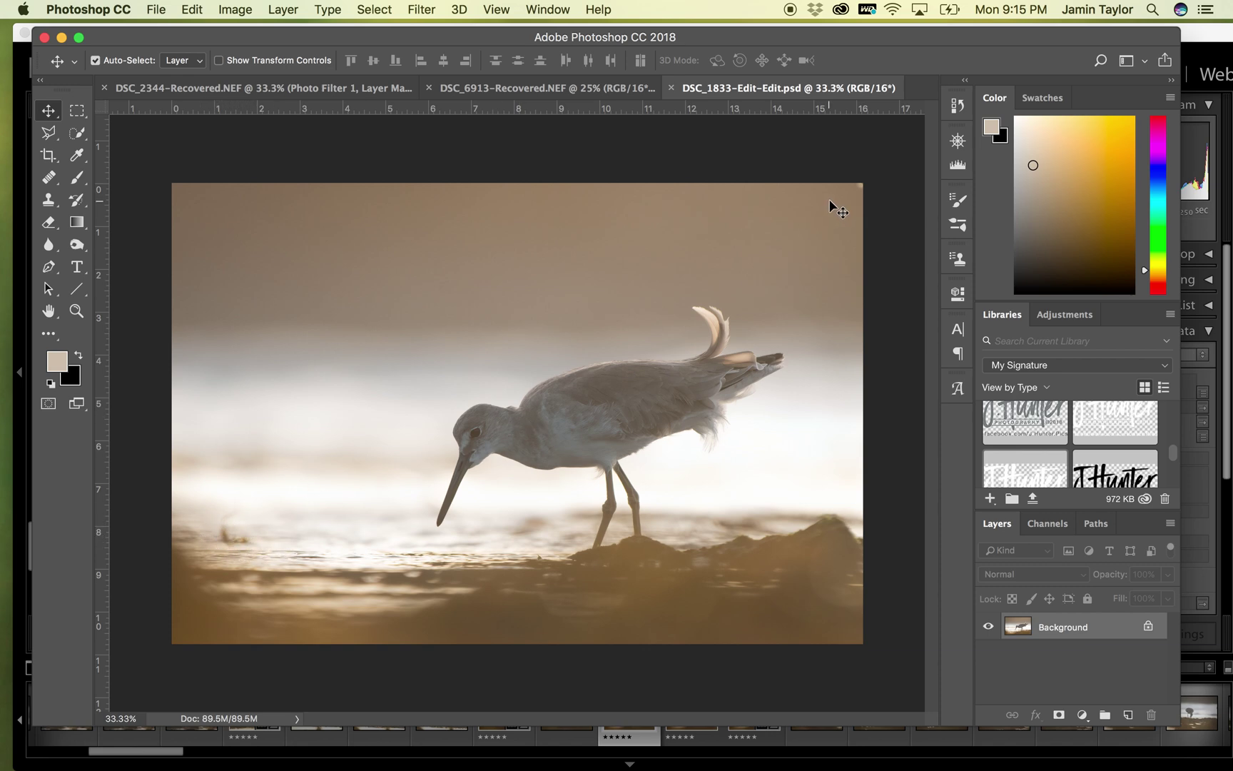
Remove the light blemish in the photo's upper-right corner using the Healing Brush at size 300.
{"action": "left_click", "coordinate": [50, 180]}
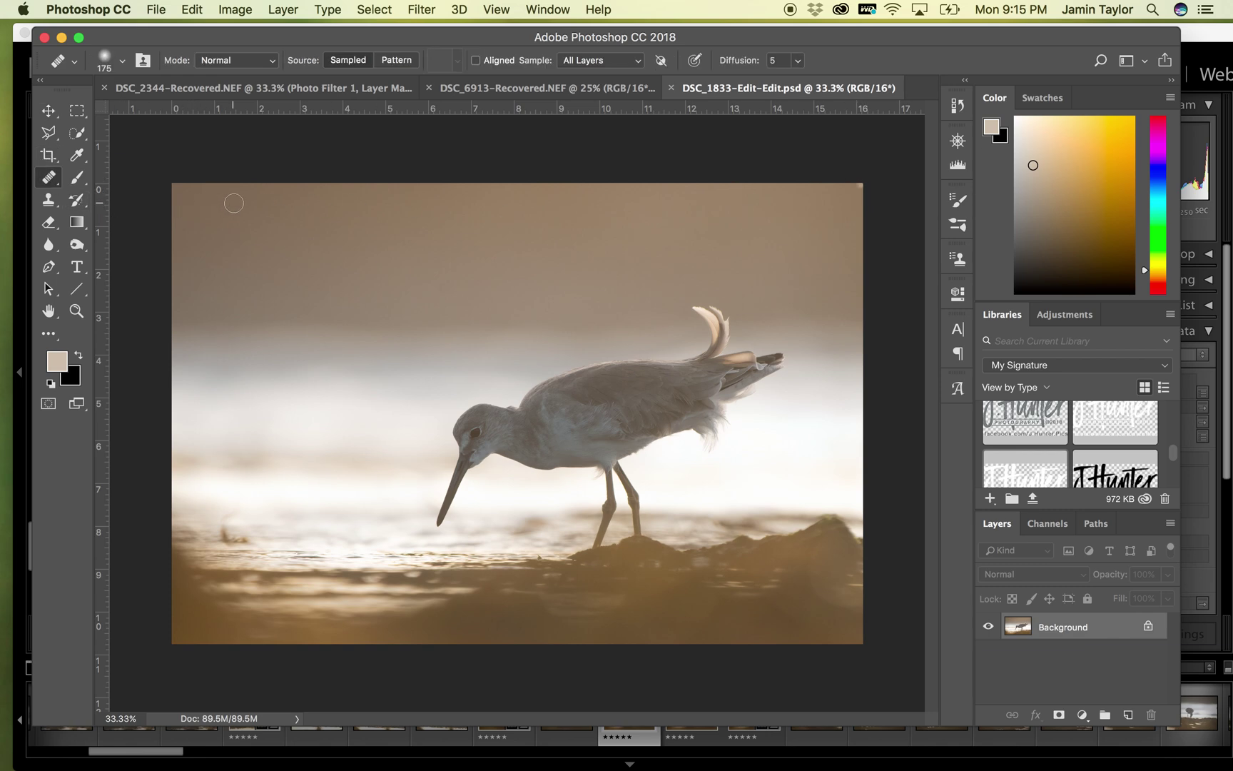
{"action": "key", "text": "bracketright"}
{"action": "key", "text": "bracketright"}
{"action": "key", "text": "bracketright"}
{"action": "left_click", "coordinate": [864, 189]}
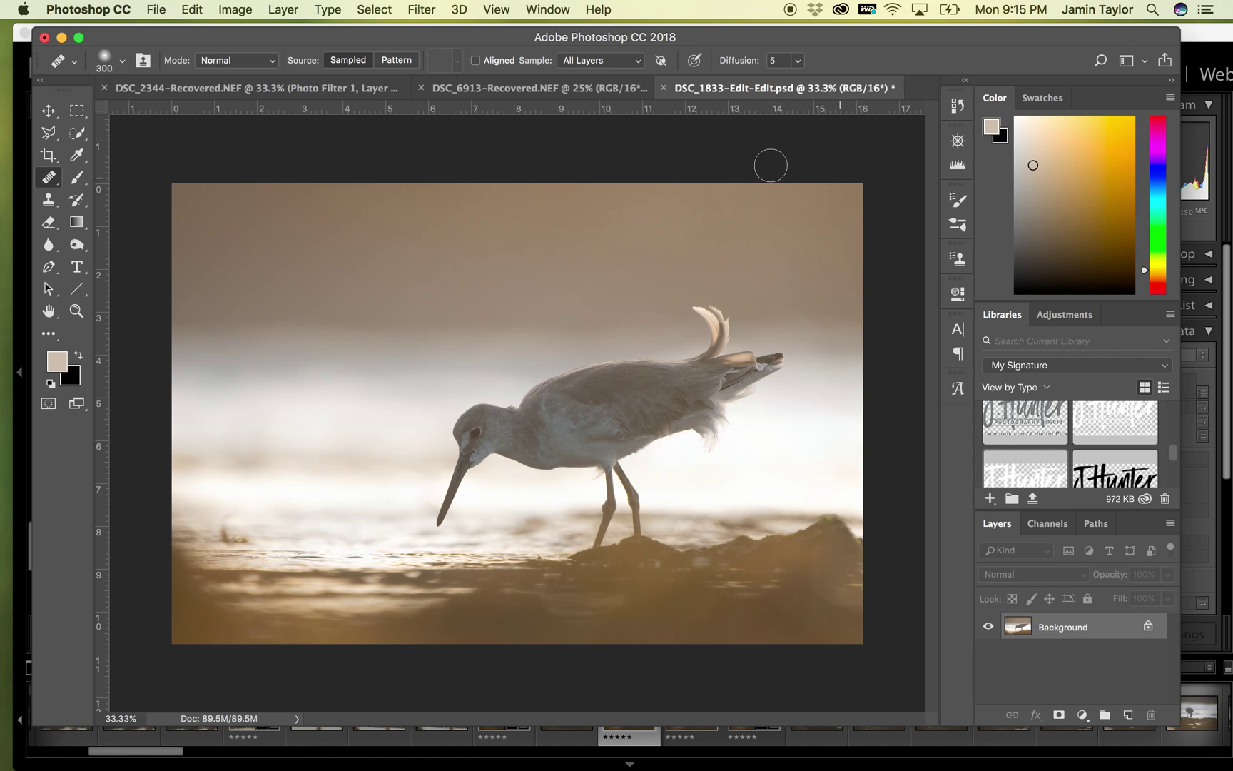
Heal the small dark spot in the water at the photo's lower left with a size 175 Healing Brush sampled from nearby water.
{"action": "left_click", "coordinate": [267, 537], "text": "alt"}
{"action": "left_click_drag", "start_coordinate": [240, 536], "coordinate": [226, 531]}
{"action": "key", "text": "super+z"}
{"action": "key", "text": "bracketleft"}
{"action": "key", "text": "bracketleft"}
{"action": "key", "text": "bracketleft"}
{"action": "left_click_drag", "start_coordinate": [229, 508], "coordinate": [227, 515]}
{"action": "left_click", "coordinate": [206, 531]}
{"action": "left_click", "coordinate": [227, 538]}
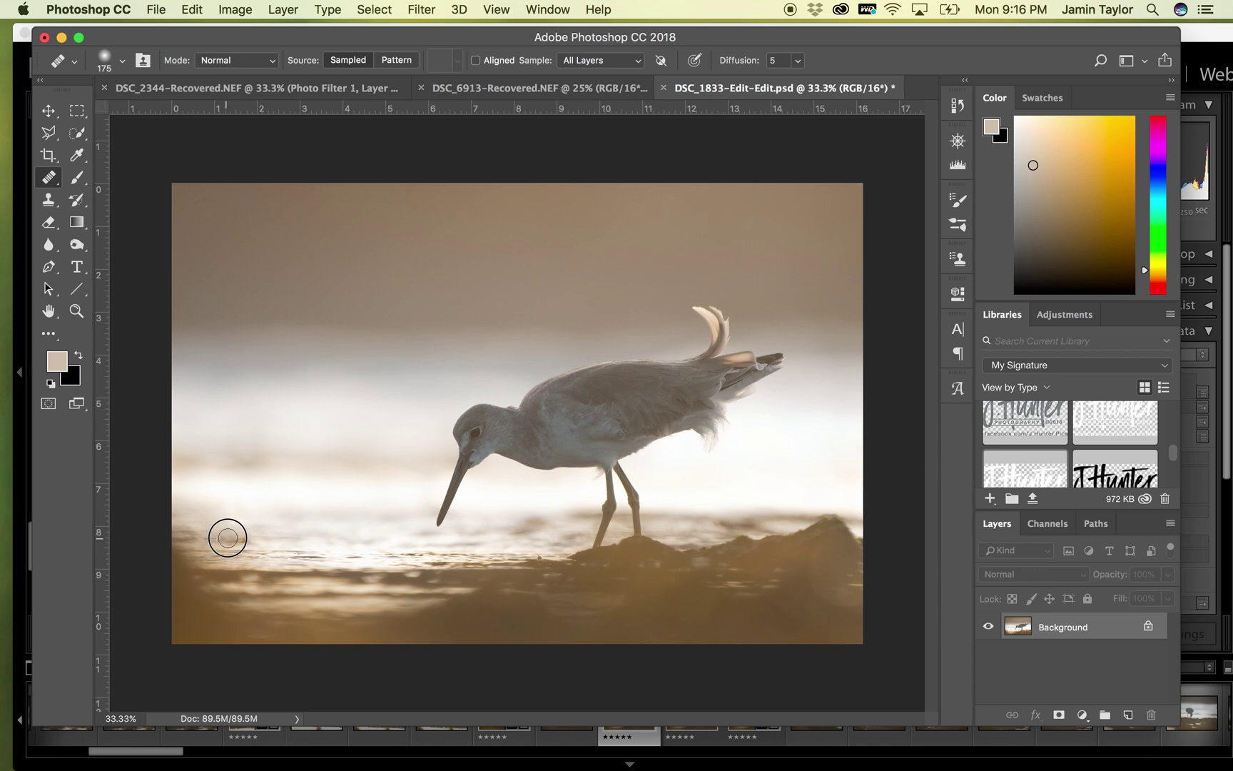
{"action": "left_click", "coordinate": [261, 539], "text": "alt"}
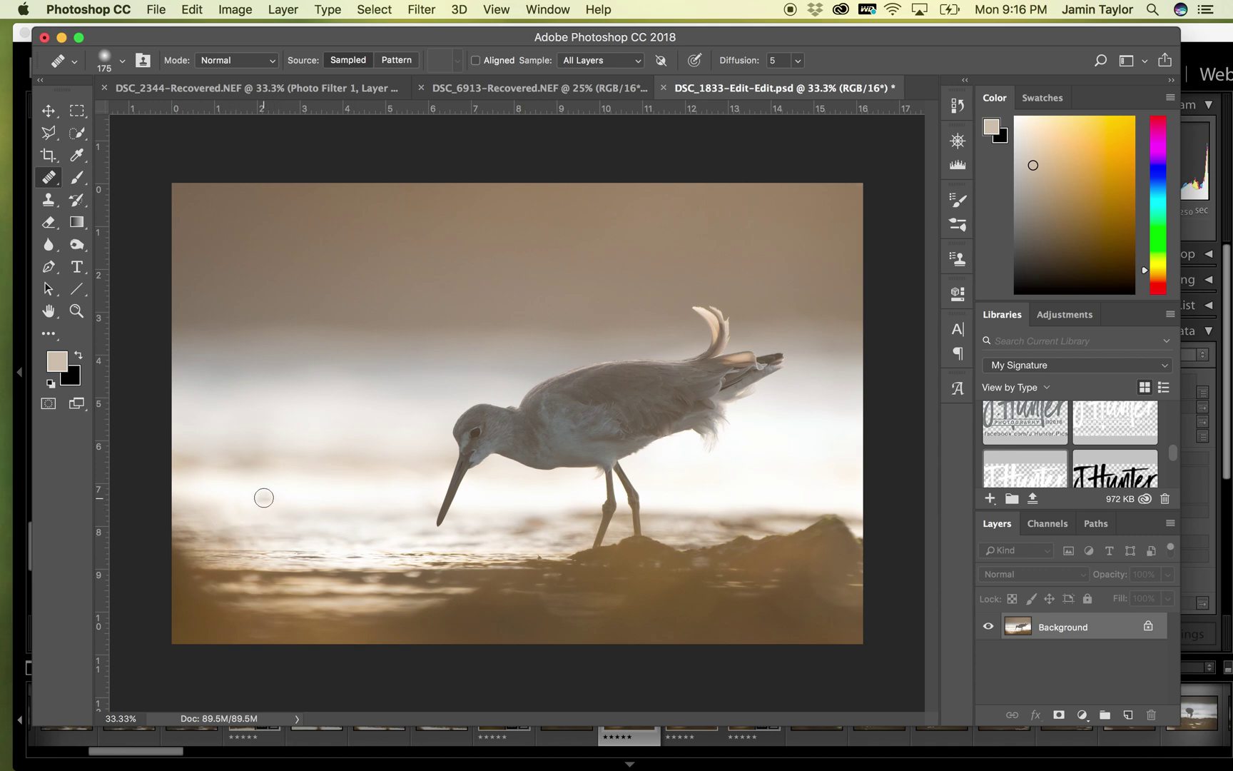
{"action": "left_click", "coordinate": [225, 535]}
{"action": "left_click_drag", "start_coordinate": [757, 454], "coordinate": [755, 424]}
{"action": "left_click", "coordinate": [48, 111]}
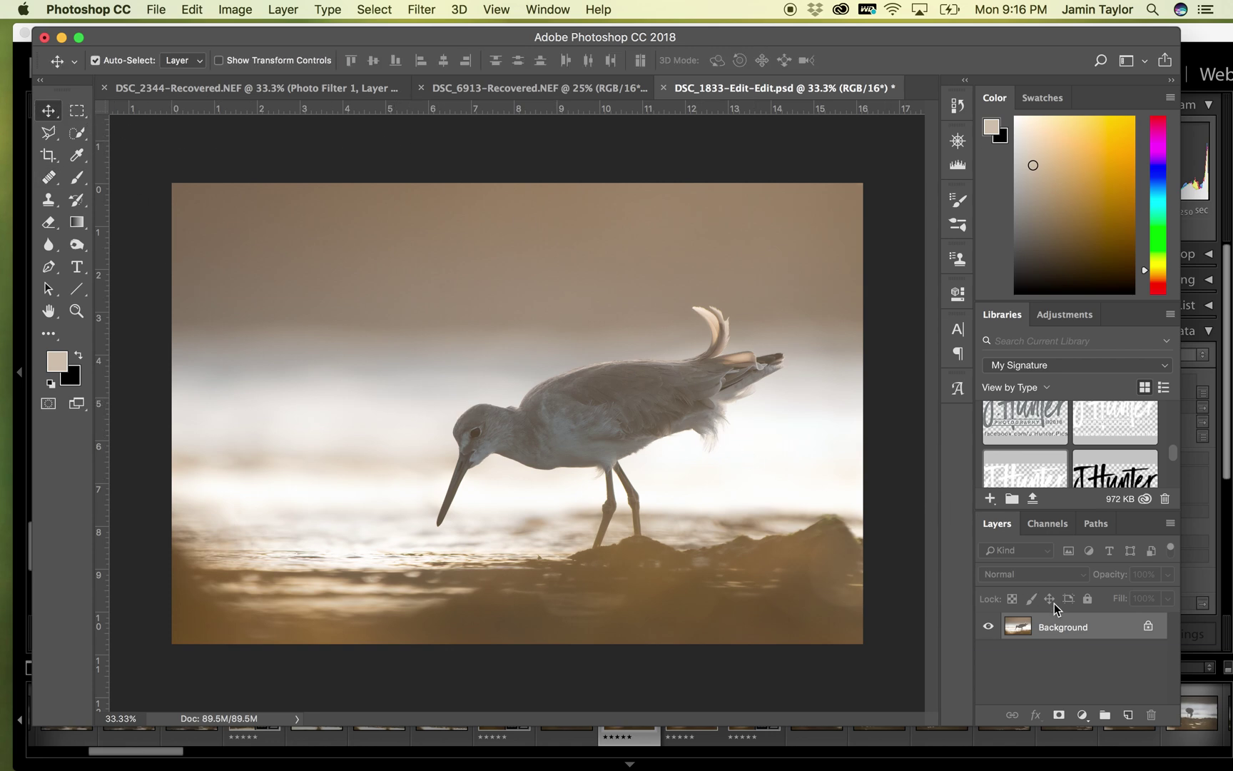
Add a Photo Filter adjustment layer with a custom orange color and 32% density.
{"action": "left_click", "coordinate": [1083, 715]}
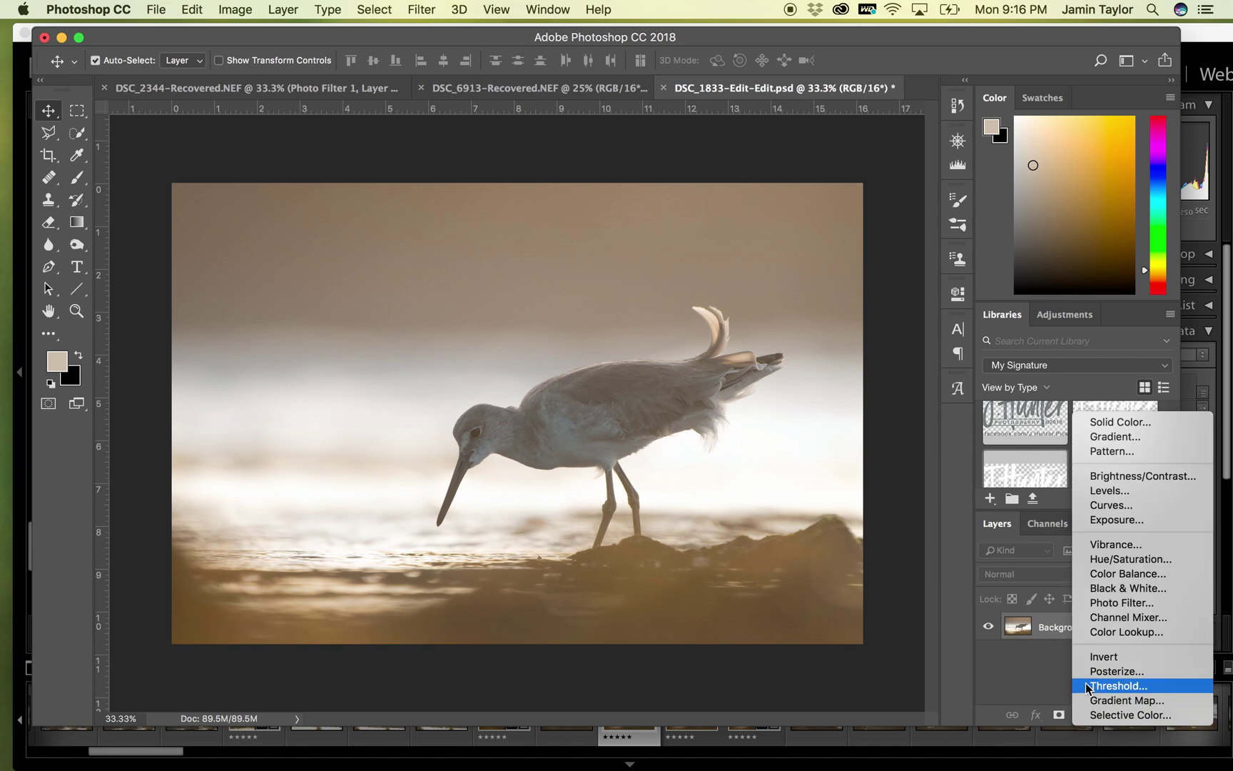
{"action": "left_click", "coordinate": [1128, 603]}
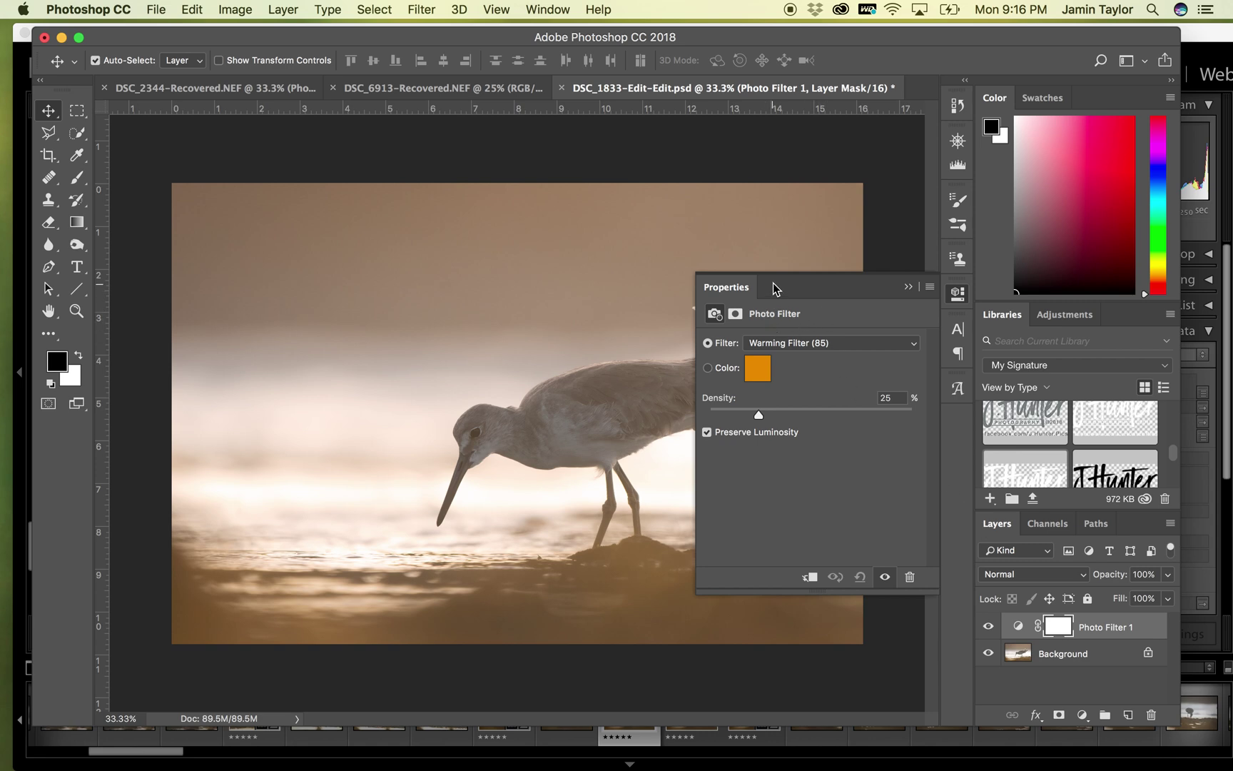
{"action": "left_click_drag", "start_coordinate": [759, 419], "coordinate": [792, 416]}
{"action": "left_click", "coordinate": [757, 369]}
{"action": "left_click", "coordinate": [987, 565]}
{"action": "left_click", "coordinate": [1097, 364]}
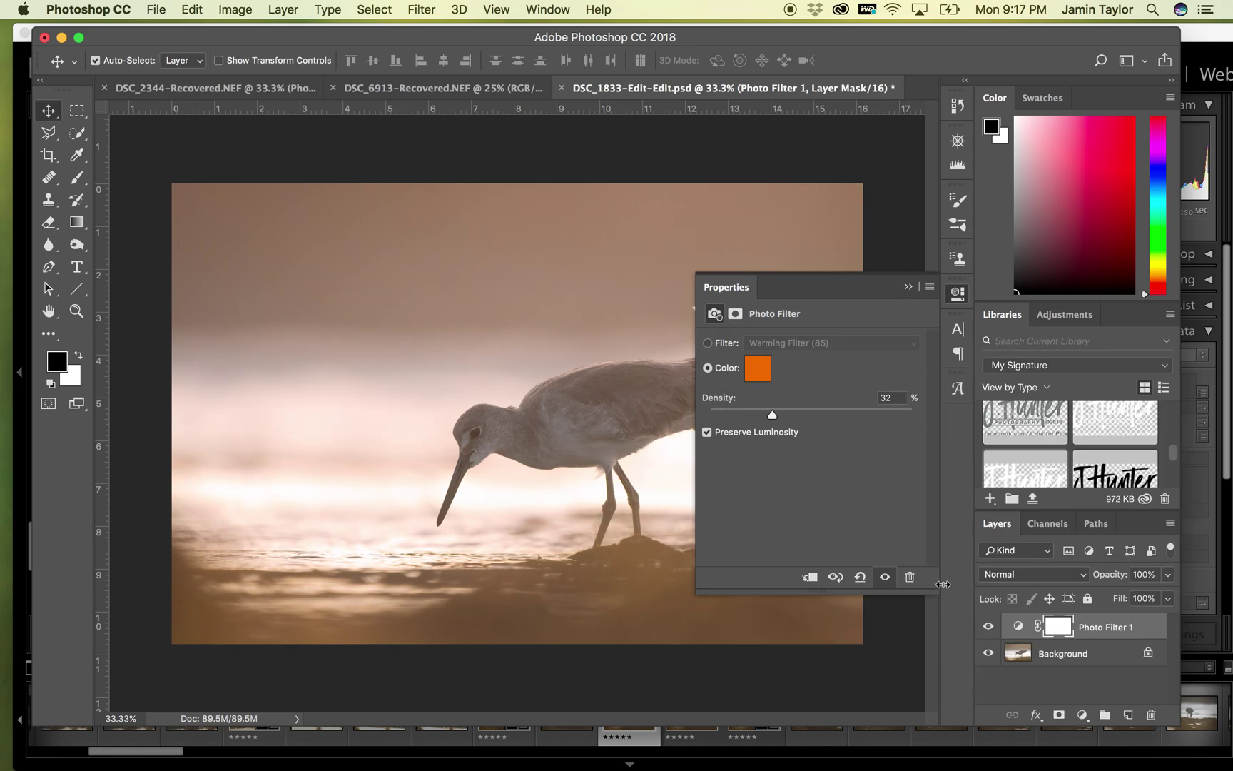
{"action": "left_click", "coordinate": [908, 285]}
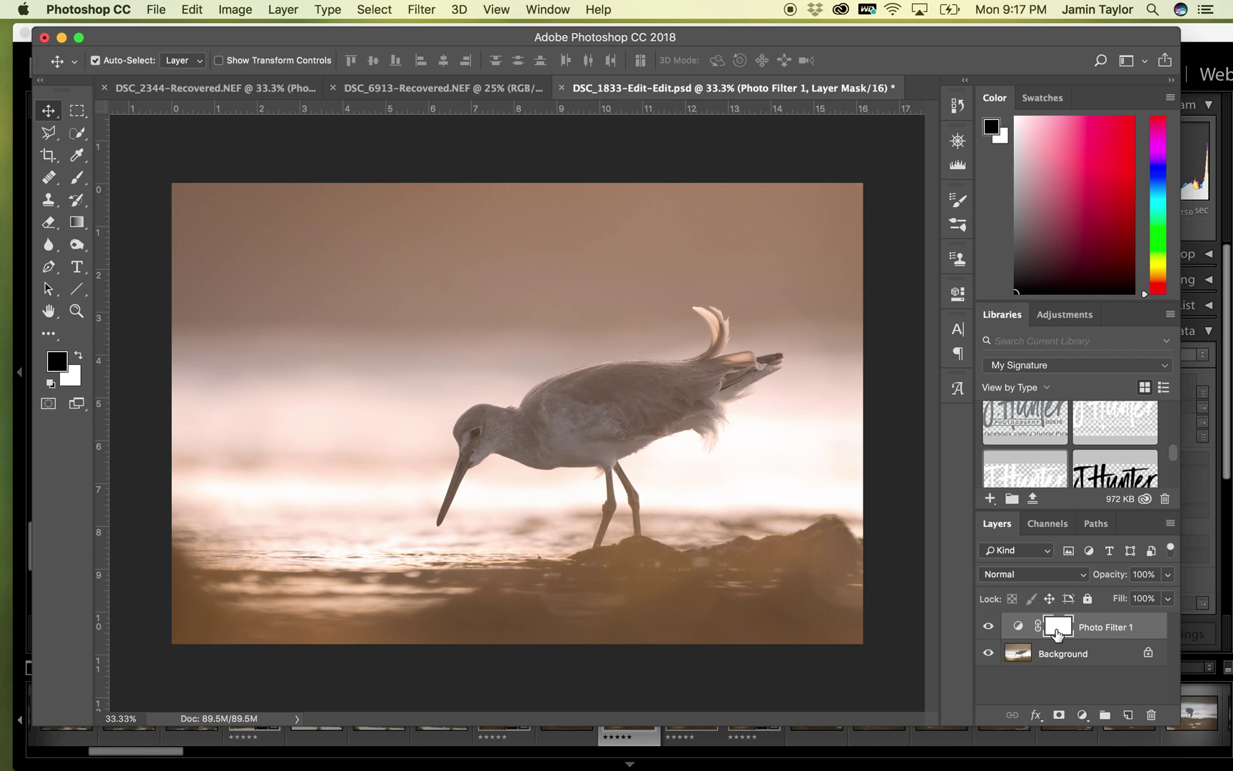
Compare the photo with and without the Photo Filter layer, and invert the layer's mask to black.
{"action": "key", "text": "super+i"}
{"action": "key", "text": "super+i"}
{"action": "left_click", "coordinate": [988, 626]}
{"action": "left_click", "coordinate": [989, 626]}
{"action": "left_click", "coordinate": [988, 627]}
{"action": "left_click", "coordinate": [989, 627]}
{"action": "left_click", "coordinate": [988, 626]}
{"action": "left_click", "coordinate": [989, 627]}
{"action": "left_click_drag", "start_coordinate": [1057, 626], "coordinate": [1055, 628]}
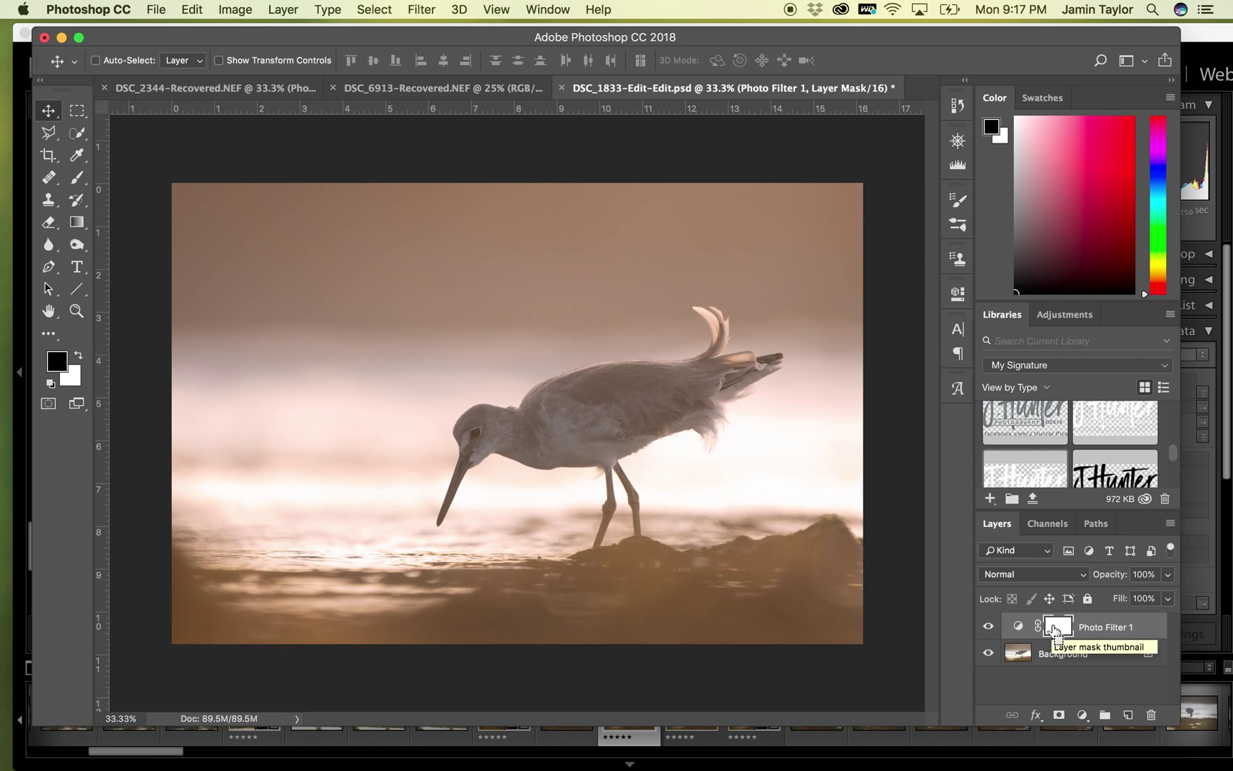
{"action": "key", "text": "super+i"}
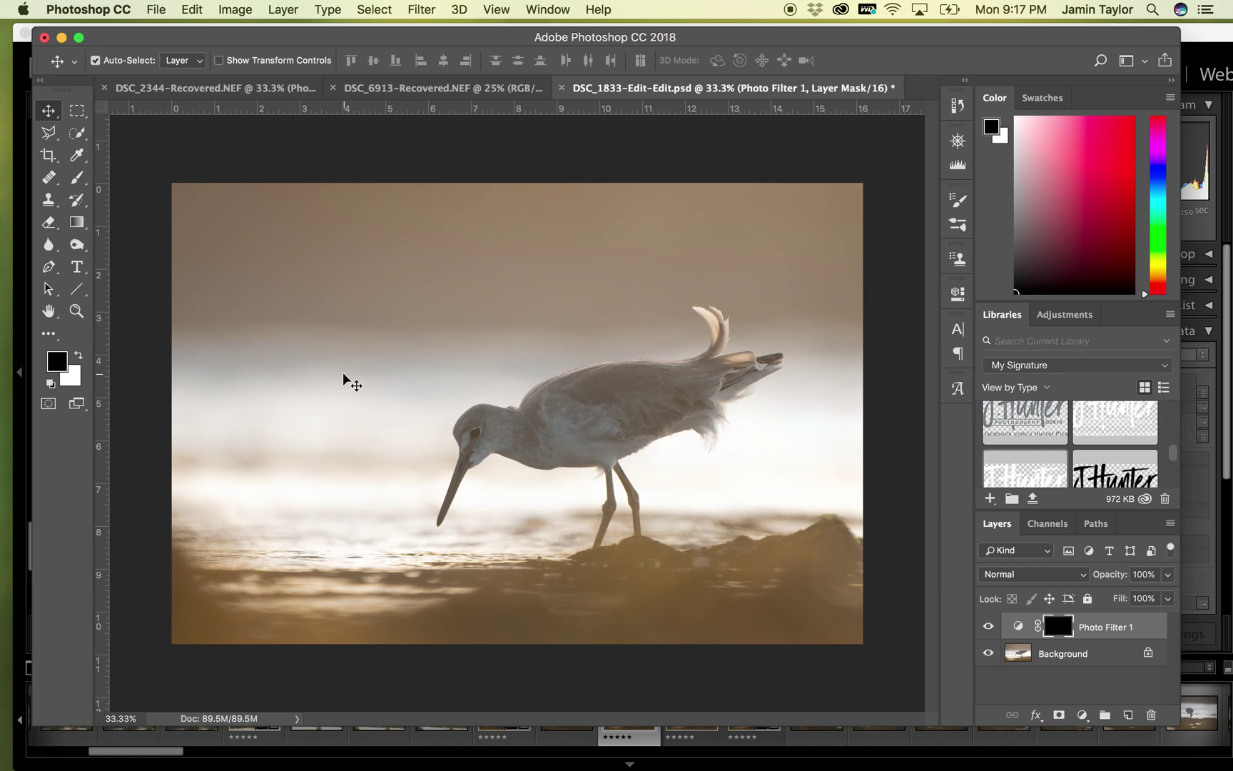
Paint white on the filter mask over the bird's body with a size 500 brush at 43% opacity.
{"action": "left_click", "coordinate": [75, 179]}
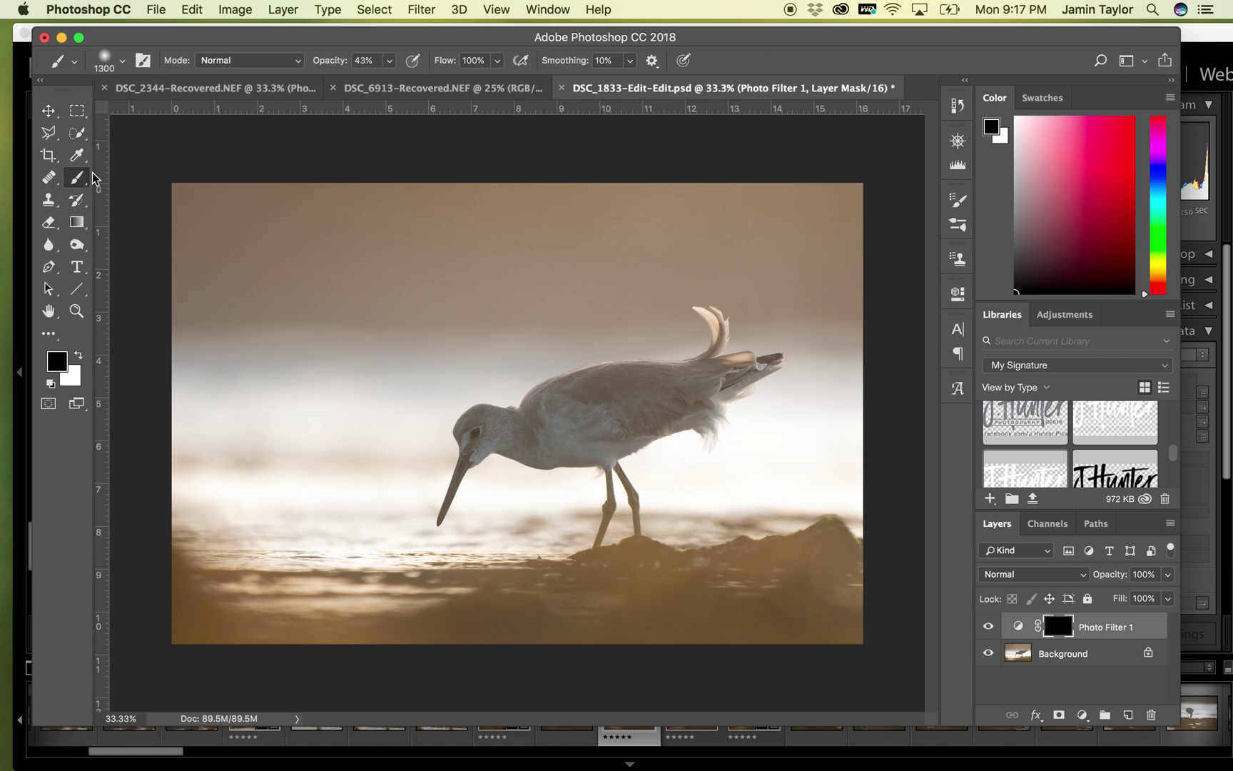
{"action": "left_click", "coordinate": [78, 354]}
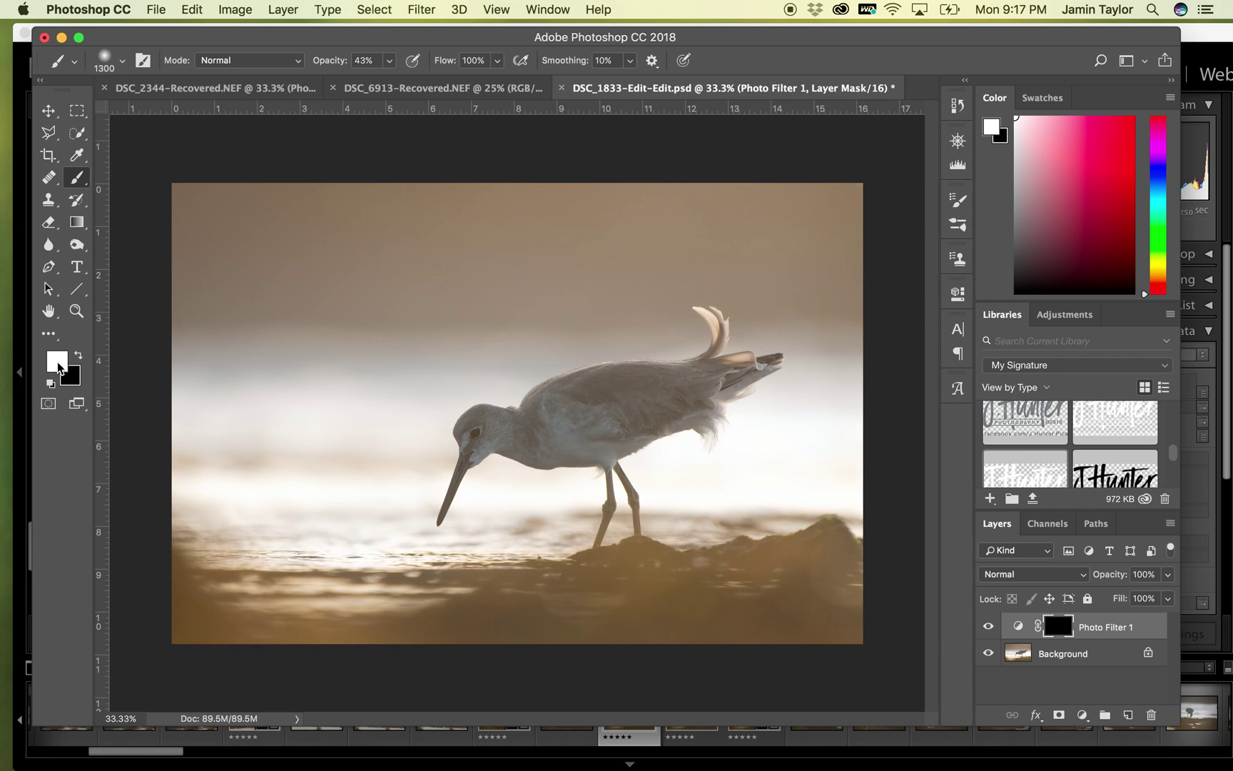
{"action": "key", "text": "bracketleft"}
{"action": "key", "text": "bracketleft"}
{"action": "key", "text": "bracketleft"}
{"action": "key", "text": "bracketleft"}
{"action": "key", "text": "bracketleft"}
{"action": "key", "text": "bracketleft"}
{"action": "key", "text": "bracketleft"}
{"action": "key", "text": "bracketleft"}
{"action": "left_click_drag", "start_coordinate": [480, 433], "coordinate": [696, 385]}
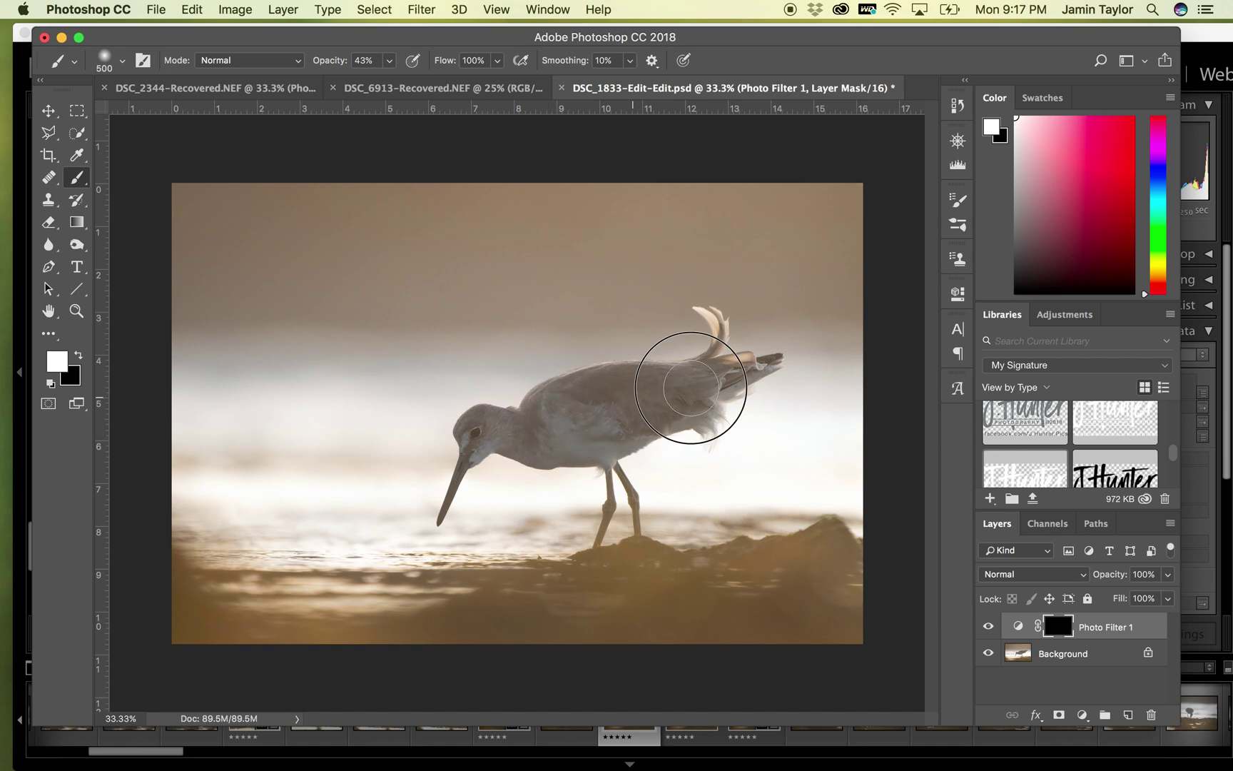
Try painting the filter onto the bird's head and body at 100% brush opacity, and delete the Photo Filter layer.
{"action": "left_click", "coordinate": [389, 60]}
{"action": "left_click_drag", "start_coordinate": [387, 81], "coordinate": [471, 81]}
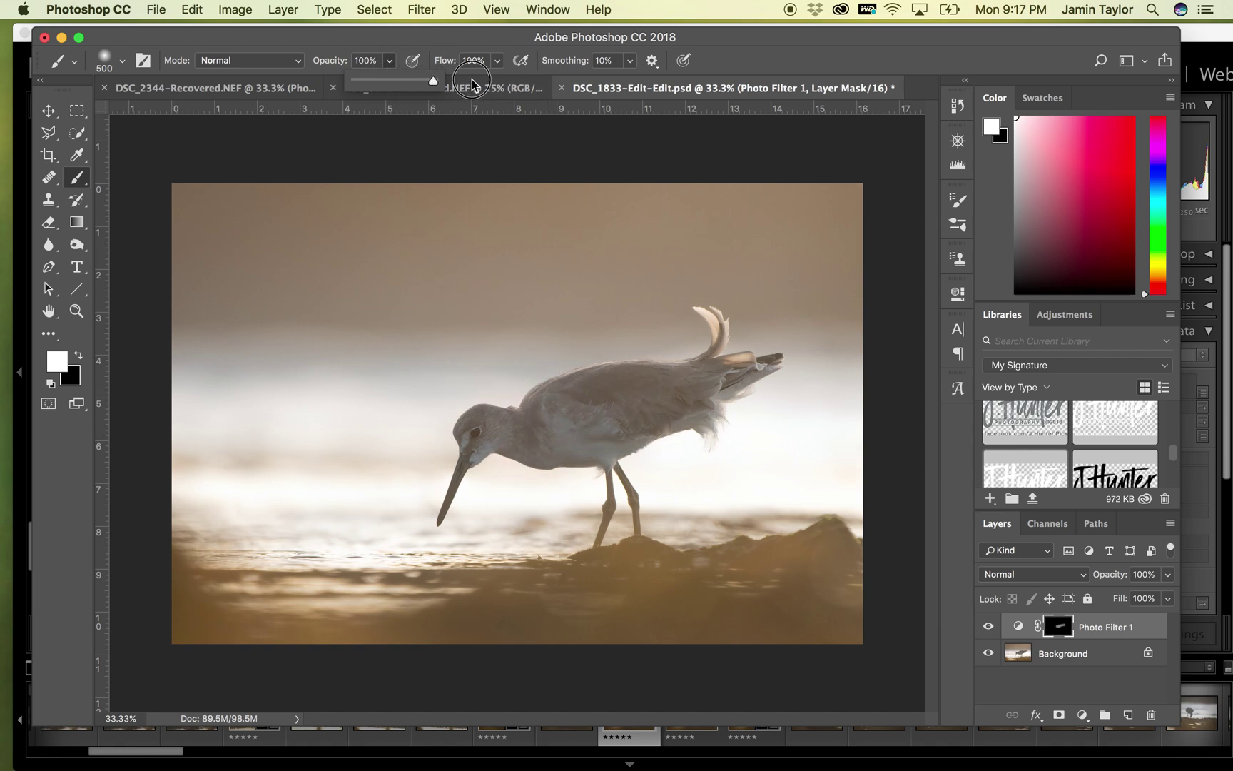
{"action": "left_click", "coordinate": [626, 386]}
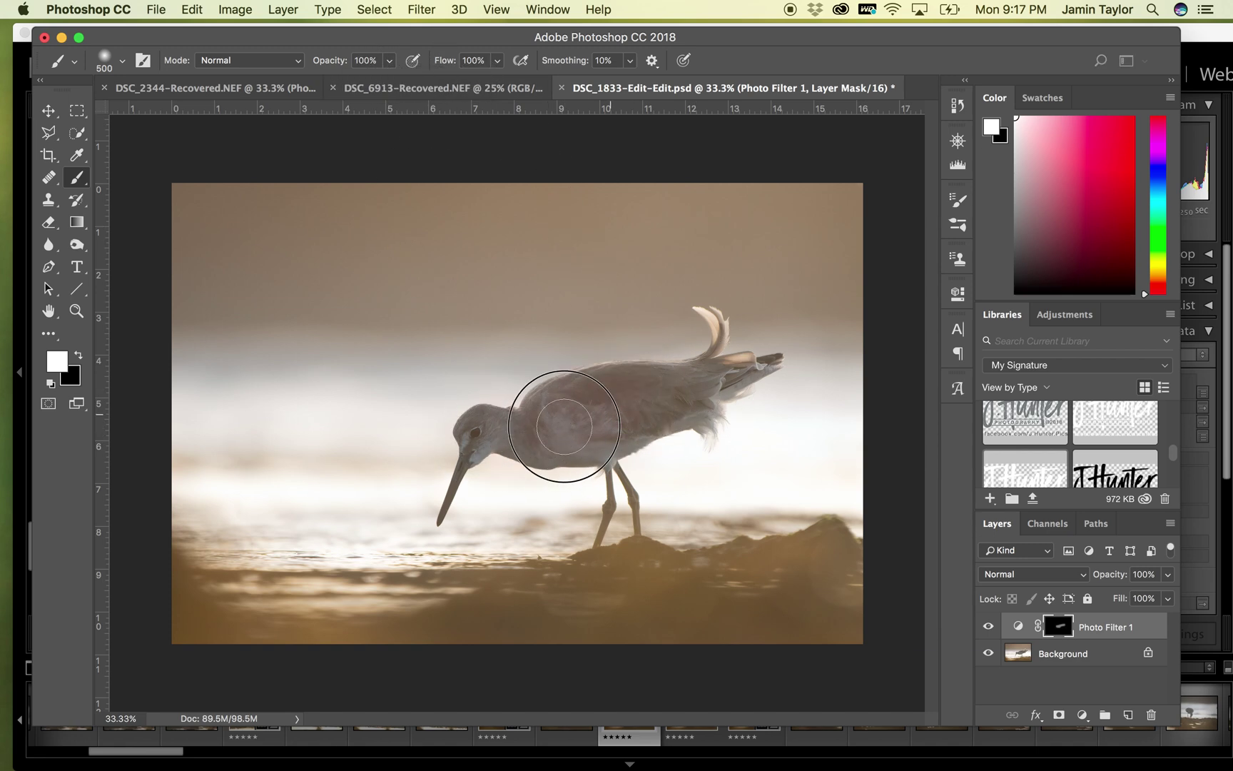
{"action": "mouse_move", "coordinate": [479, 434]}
{"action": "left_mouse_down"}
{"action": "mouse_move", "coordinate": [535, 437]}
{"action": "mouse_move", "coordinate": [601, 397]}
{"action": "mouse_move", "coordinate": [719, 379]}
{"action": "mouse_move", "coordinate": [602, 433]}
{"action": "mouse_move", "coordinate": [570, 429]}
{"action": "mouse_move", "coordinate": [705, 382]}
{"action": "mouse_move", "coordinate": [720, 365]}
{"action": "mouse_move", "coordinate": [712, 333]}
{"action": "mouse_move", "coordinate": [703, 380]}
{"action": "mouse_move", "coordinate": [748, 368]}
{"action": "mouse_move", "coordinate": [606, 383]}
{"action": "mouse_move", "coordinate": [510, 433]}
{"action": "mouse_move", "coordinate": [464, 439]}
{"action": "mouse_move", "coordinate": [423, 509]}
{"action": "mouse_move", "coordinate": [480, 407]}
{"action": "mouse_move", "coordinate": [621, 375]}
{"action": "left_mouse_up"}
{"action": "mouse_move", "coordinate": [633, 441]}
{"action": "left_mouse_down"}
{"action": "mouse_move", "coordinate": [578, 438]}
{"action": "mouse_move", "coordinate": [729, 379]}
{"action": "left_mouse_up"}
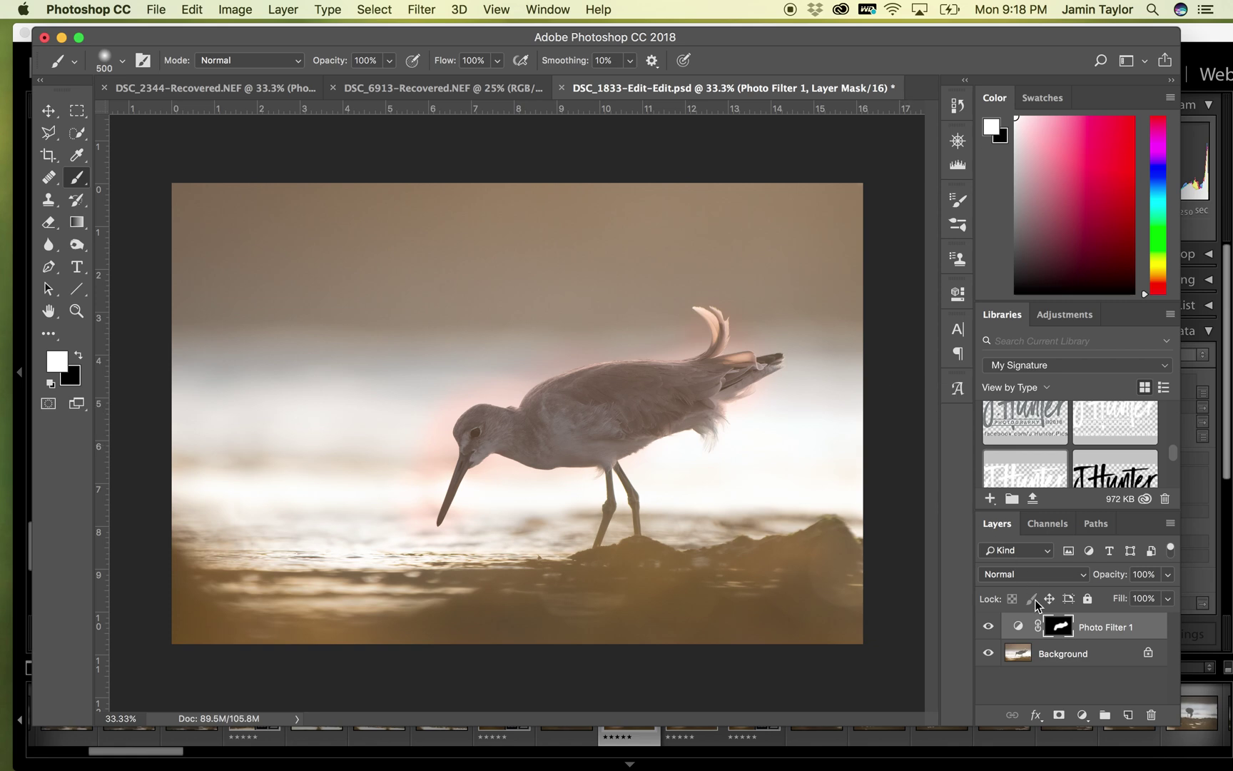
{"action": "key", "text": "BackSpace"}
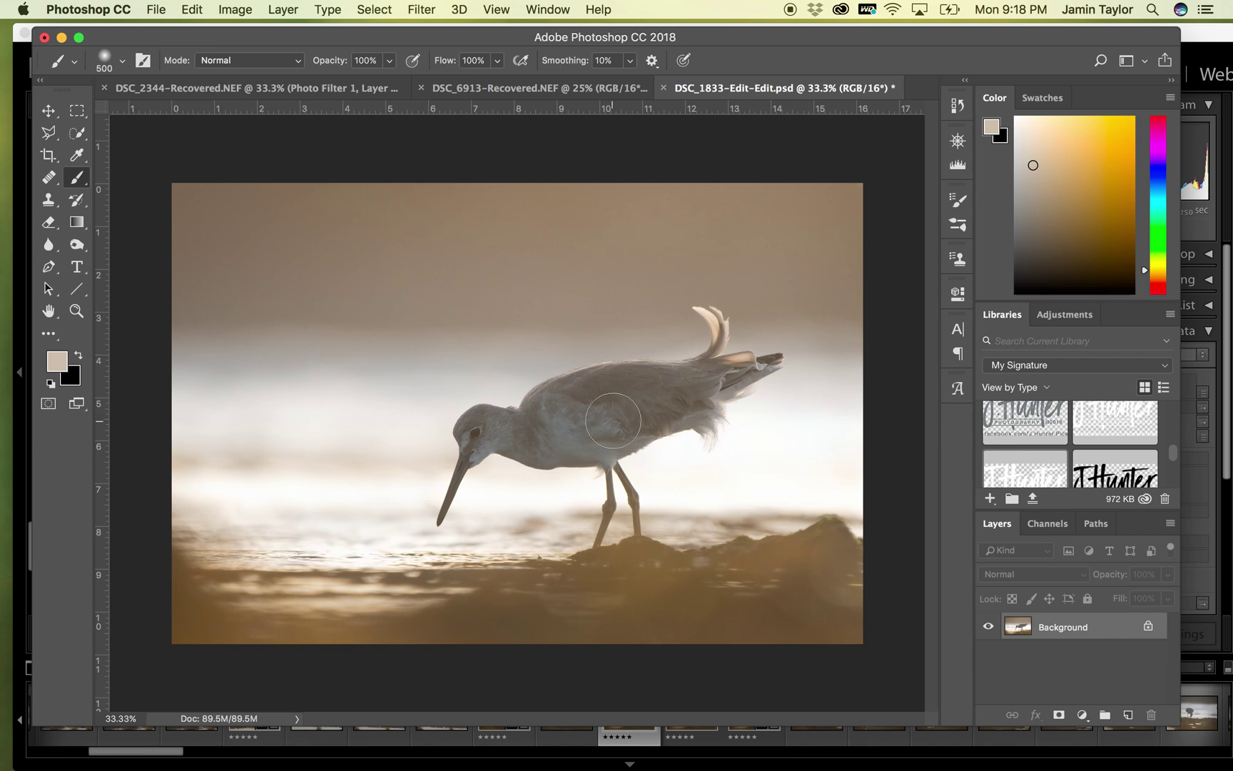
Try lightening the bird's eye with the Dodge tool, brush size 25, range Midtones and 100% exposure.
{"action": "left_click", "coordinate": [77, 244]}
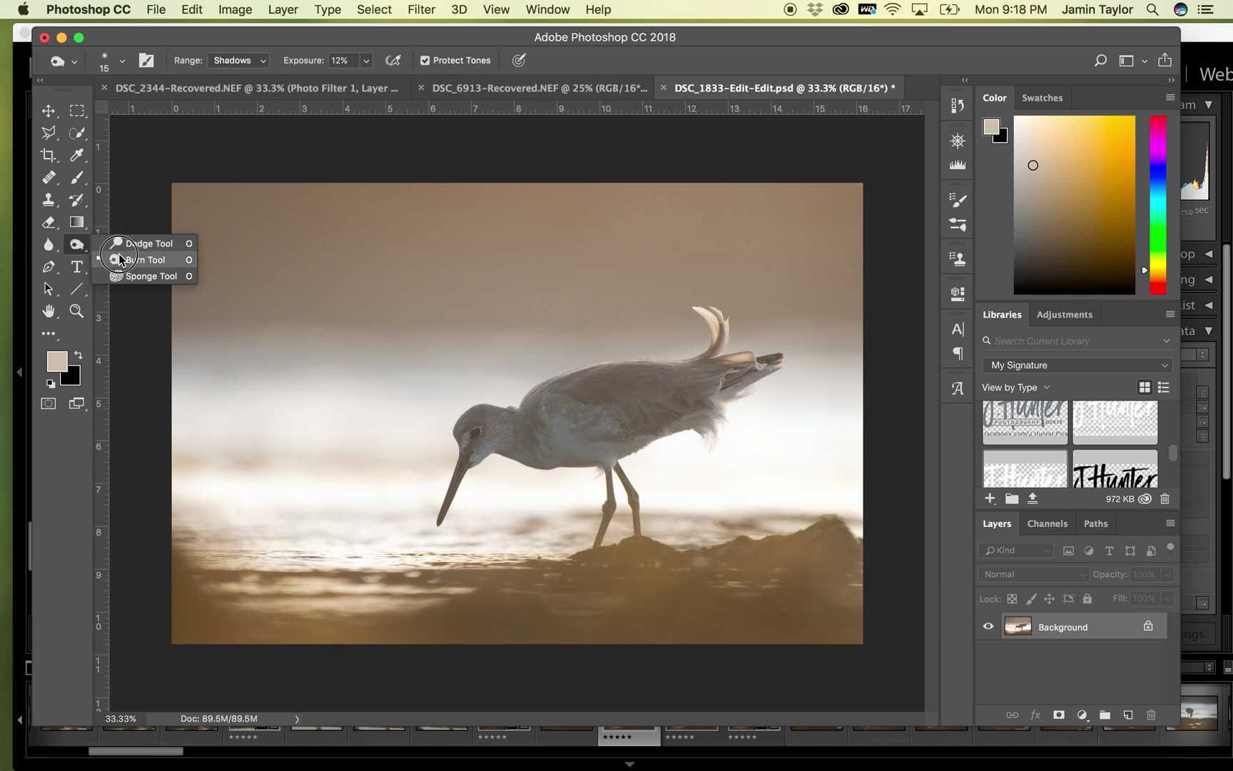
{"action": "left_click", "coordinate": [136, 243]}
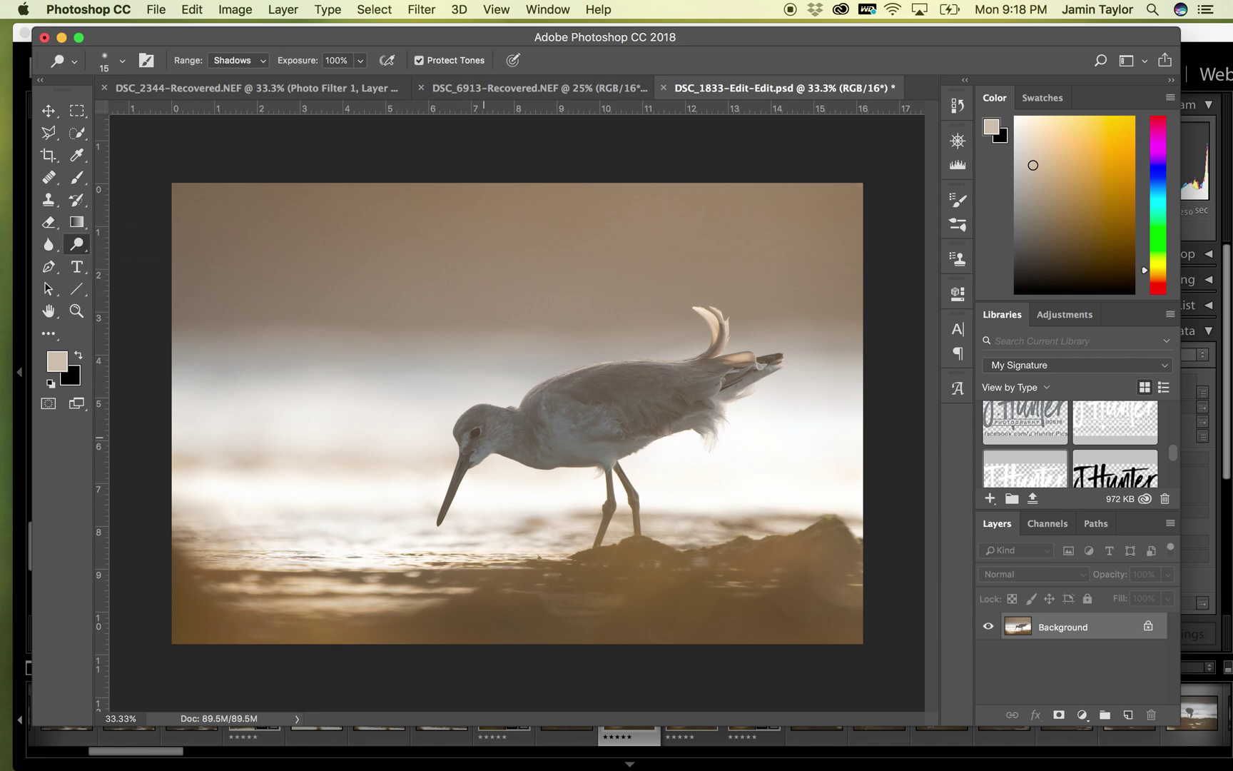
{"action": "key", "text": "super+plus"}
{"action": "key", "text": "super+plus"}
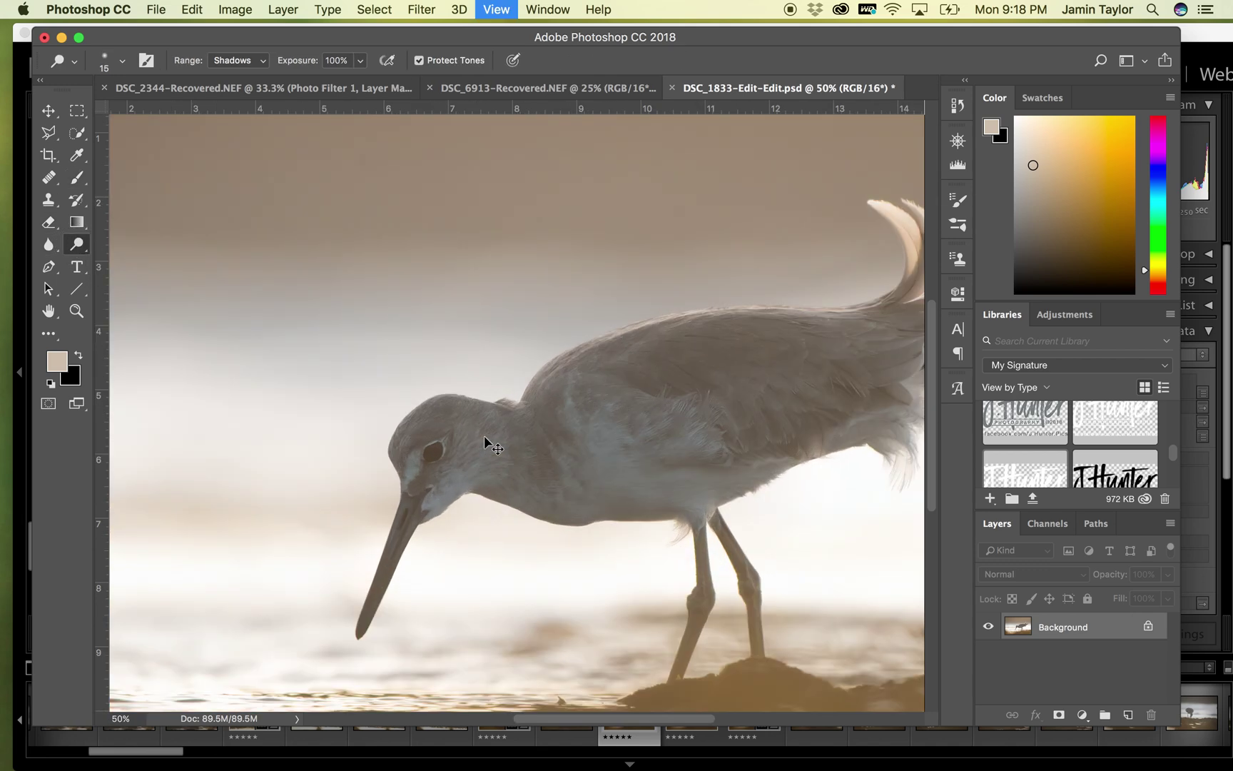
{"action": "key", "text": "super+plus"}
{"action": "key", "text": "super+plus"}
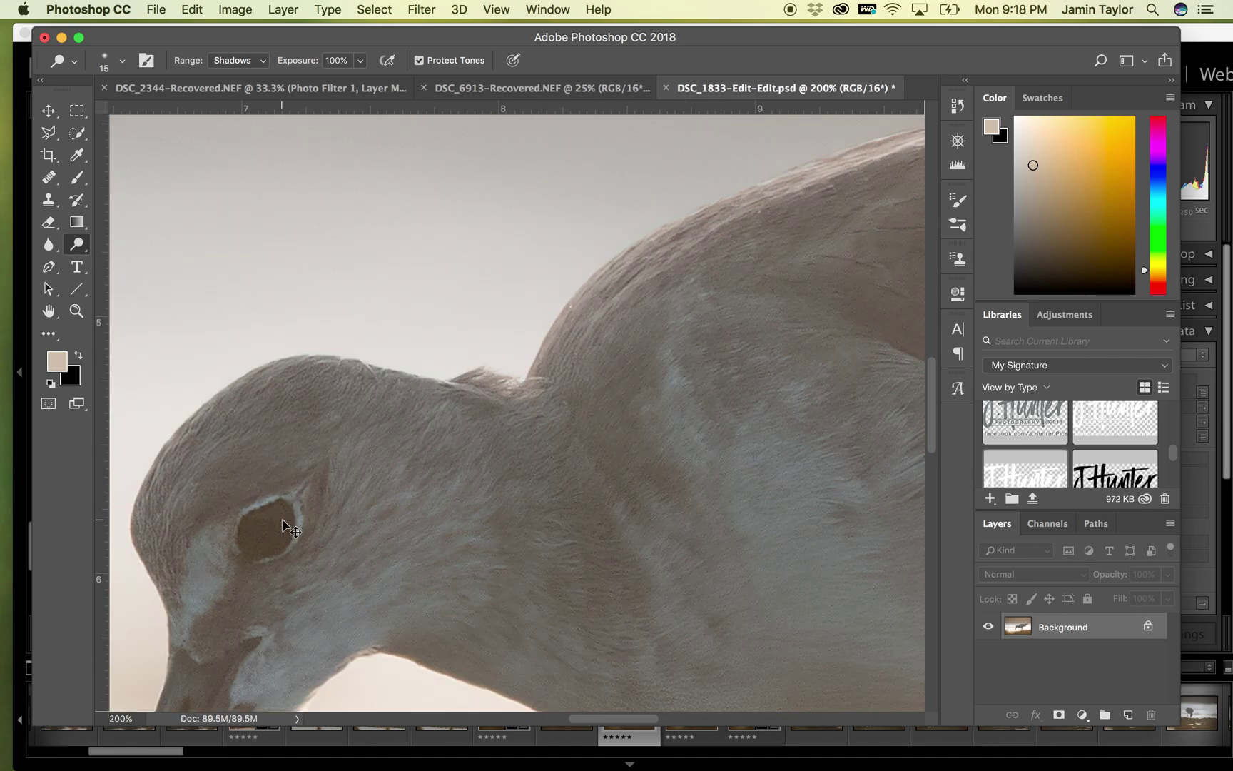
{"action": "key", "text": "super+minus"}
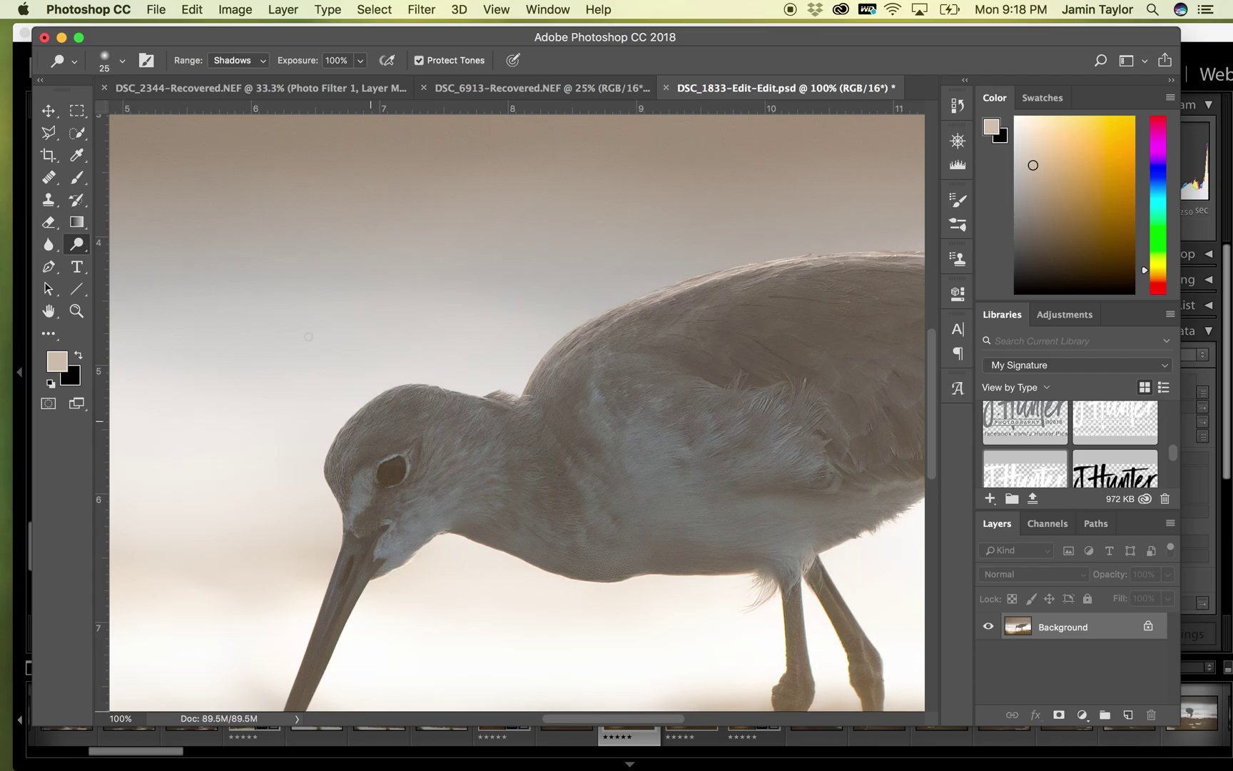
{"action": "left_click", "coordinate": [246, 60]}
{"action": "left_click", "coordinate": [237, 74]}
{"action": "left_click_drag", "start_coordinate": [398, 464], "coordinate": [406, 471]}
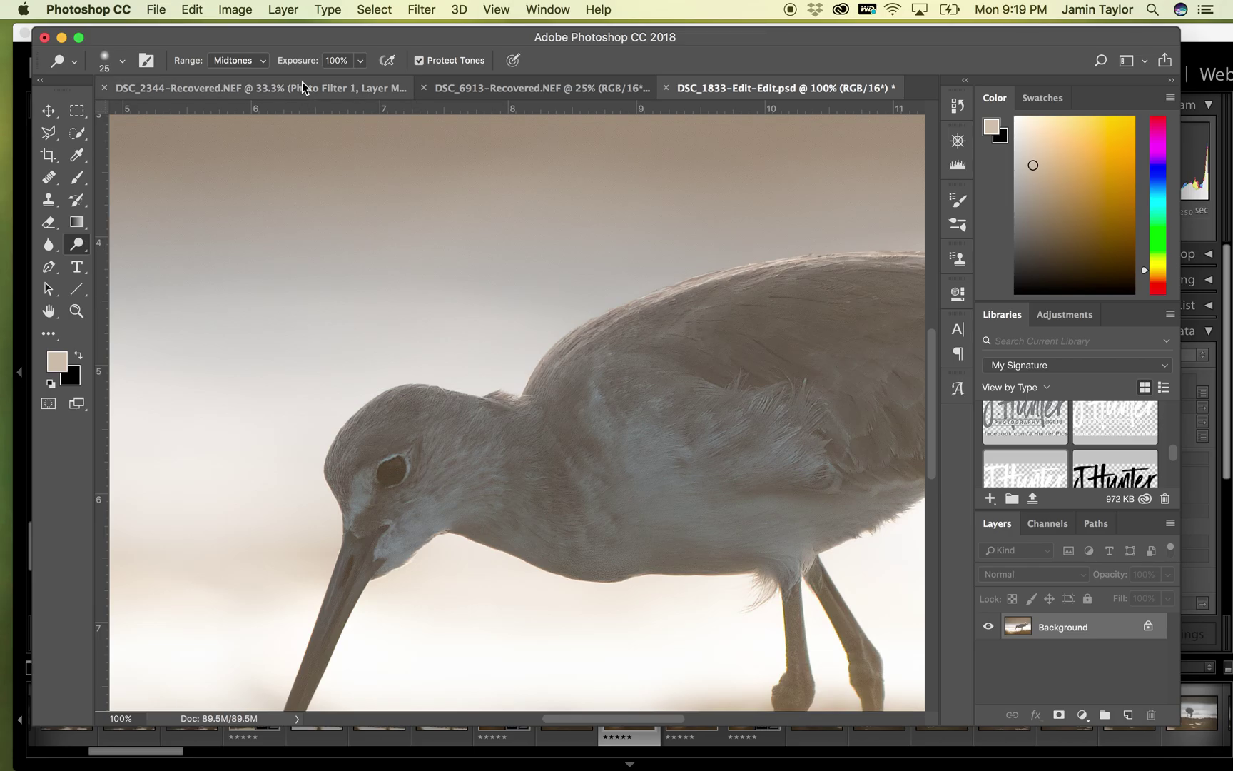
Try dodging the eye's midtones at 19% exposure, and revert the history to the Delete Layer state.
{"action": "left_click_drag", "start_coordinate": [360, 65], "coordinate": [298, 84]}
{"action": "left_click_drag", "start_coordinate": [398, 466], "coordinate": [409, 460]}
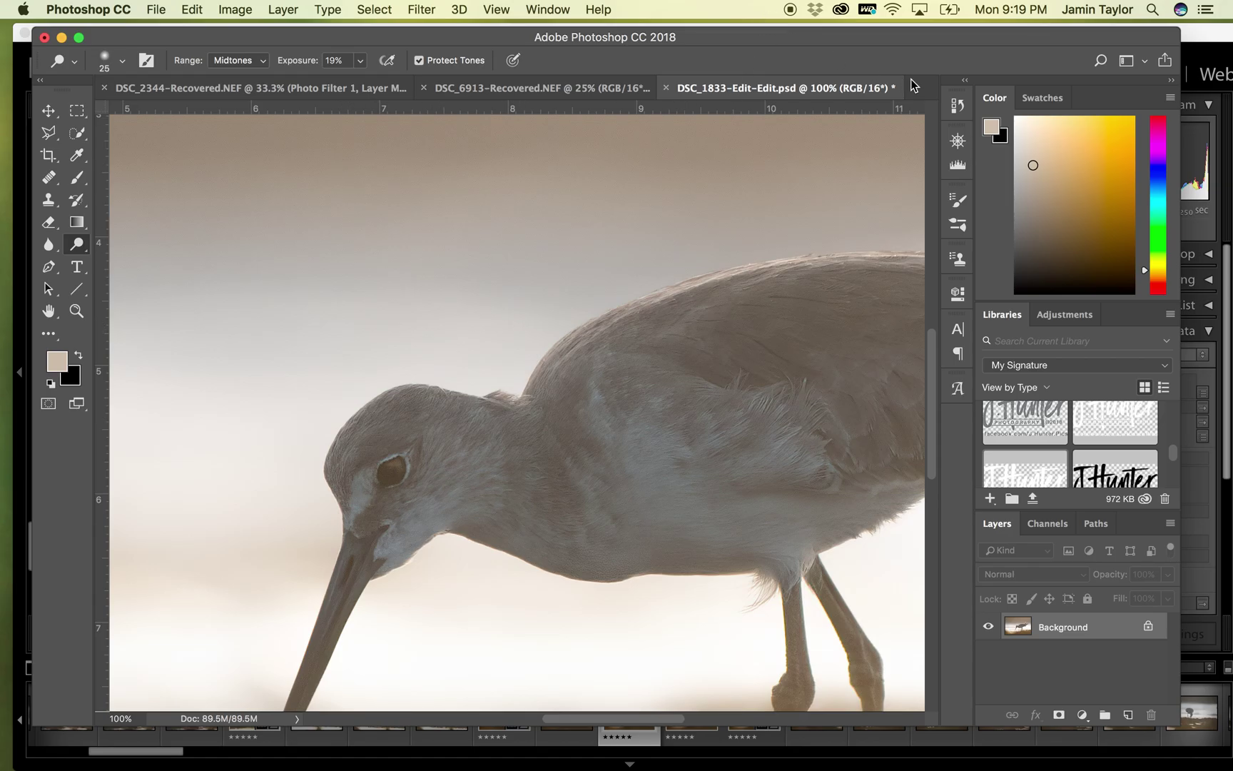
{"action": "left_click", "coordinate": [957, 105]}
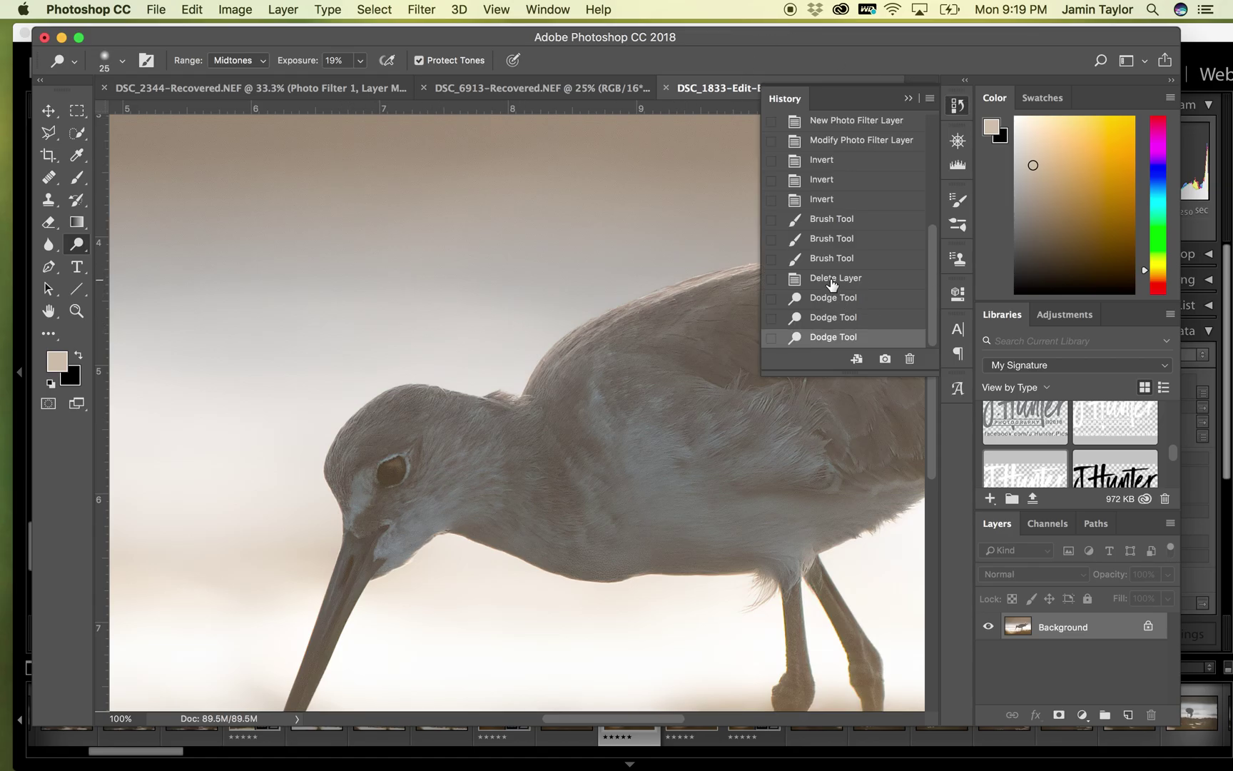
{"action": "left_click", "coordinate": [830, 279]}
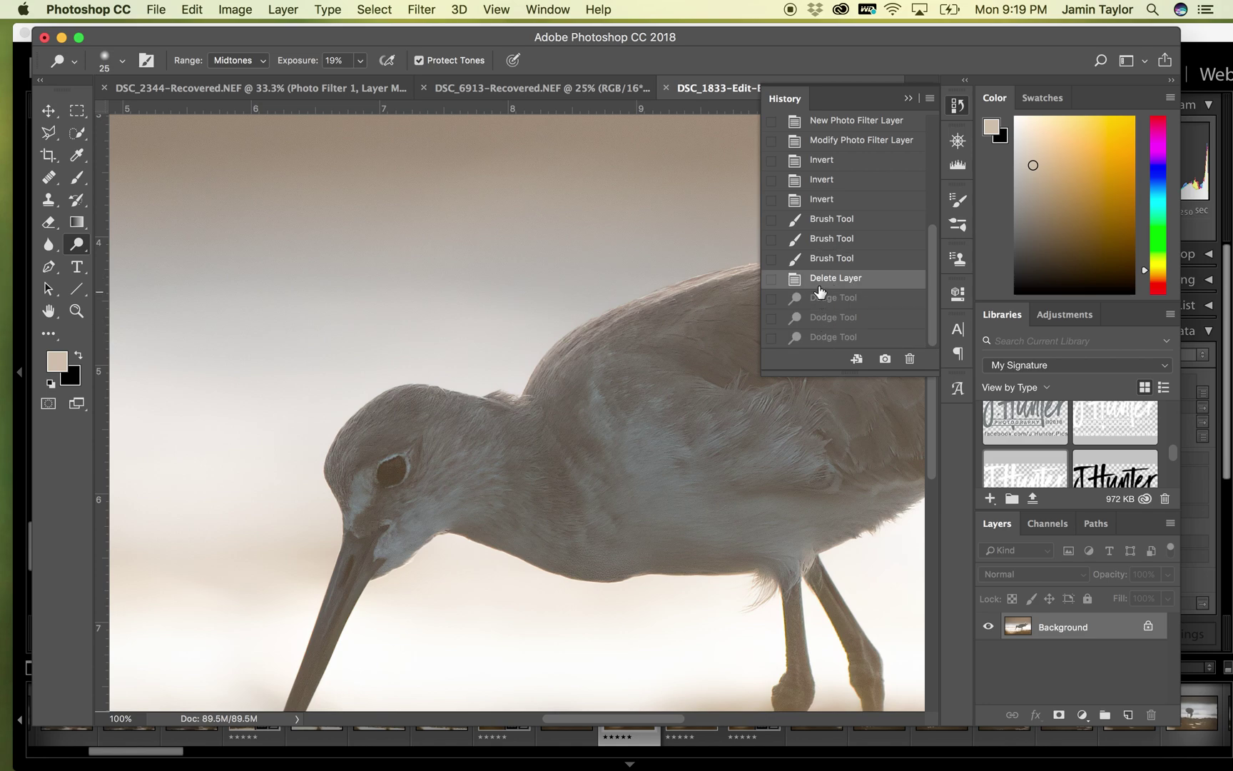
Add a Brightness/Contrast adjustment layer with brightness 55 and invert its mask to black.
{"action": "left_click", "coordinate": [1062, 634]}
{"action": "left_click", "coordinate": [1082, 715]}
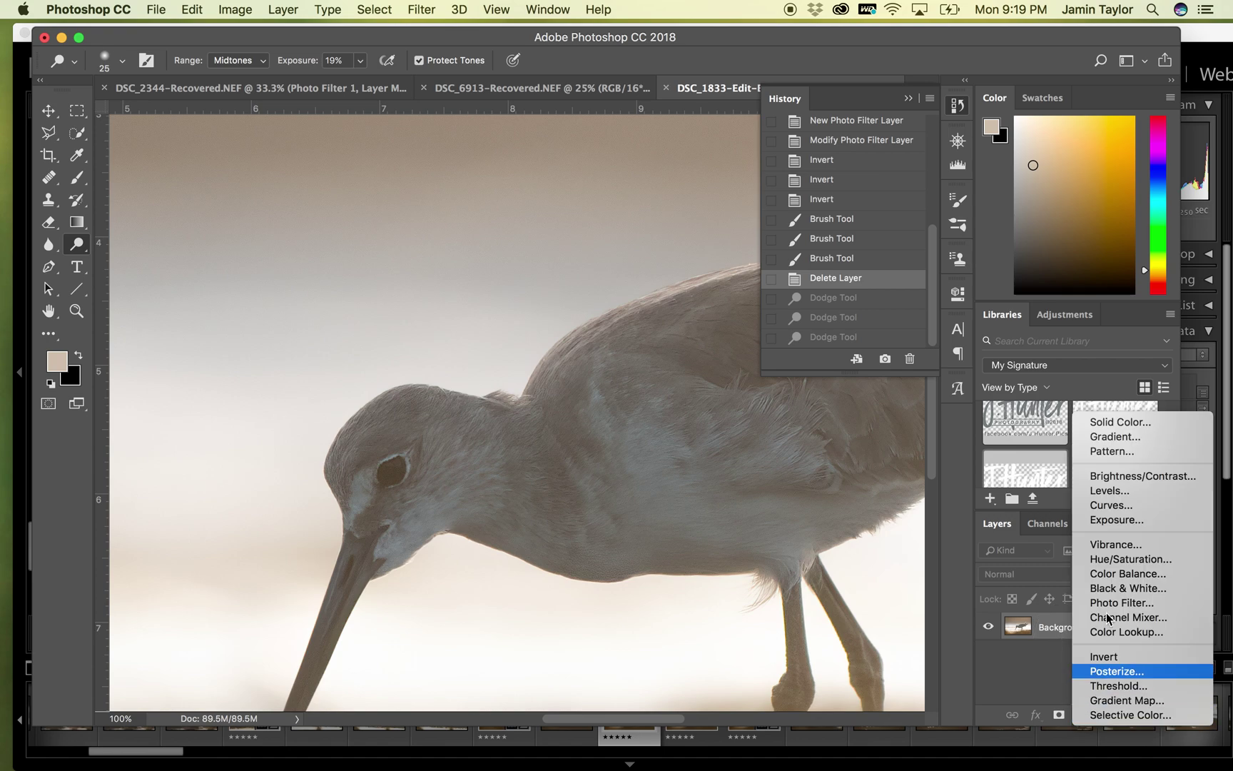
{"action": "left_click", "coordinate": [1128, 475]}
{"action": "left_click_drag", "start_coordinate": [811, 388], "coordinate": [849, 385]}
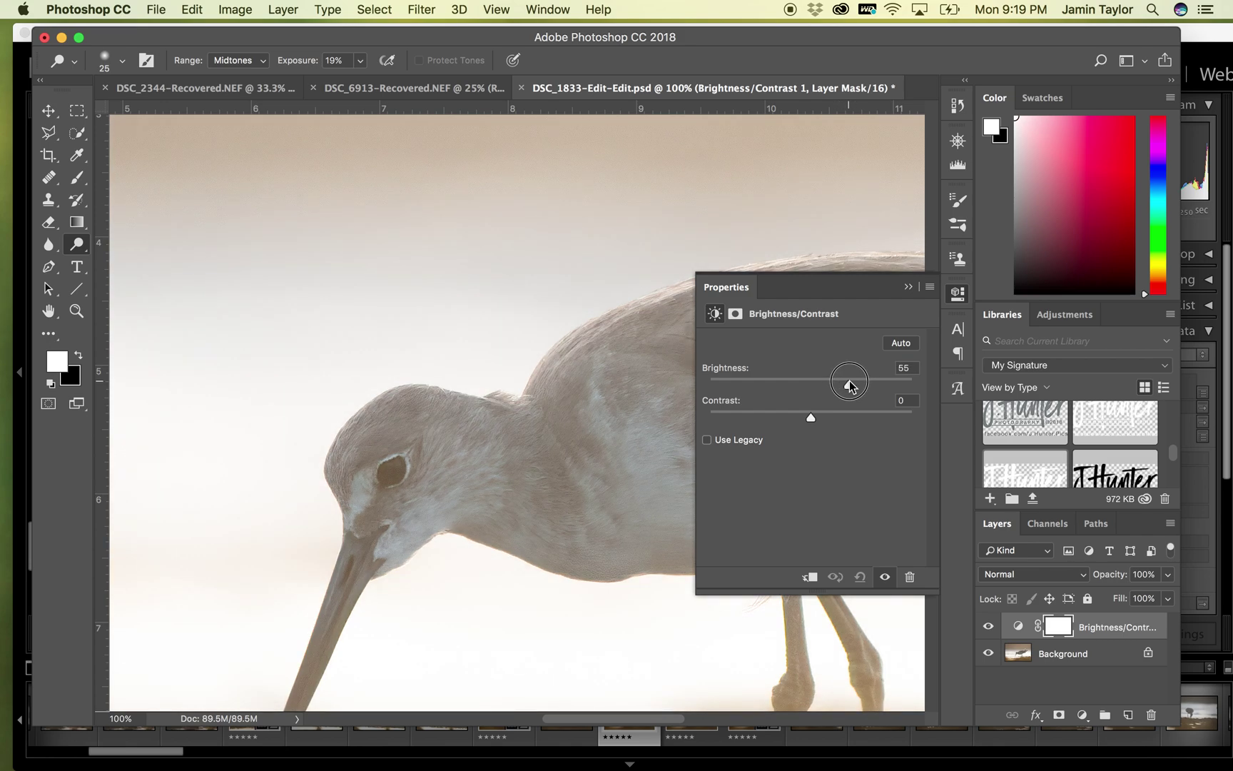
{"action": "left_click", "coordinate": [908, 286]}
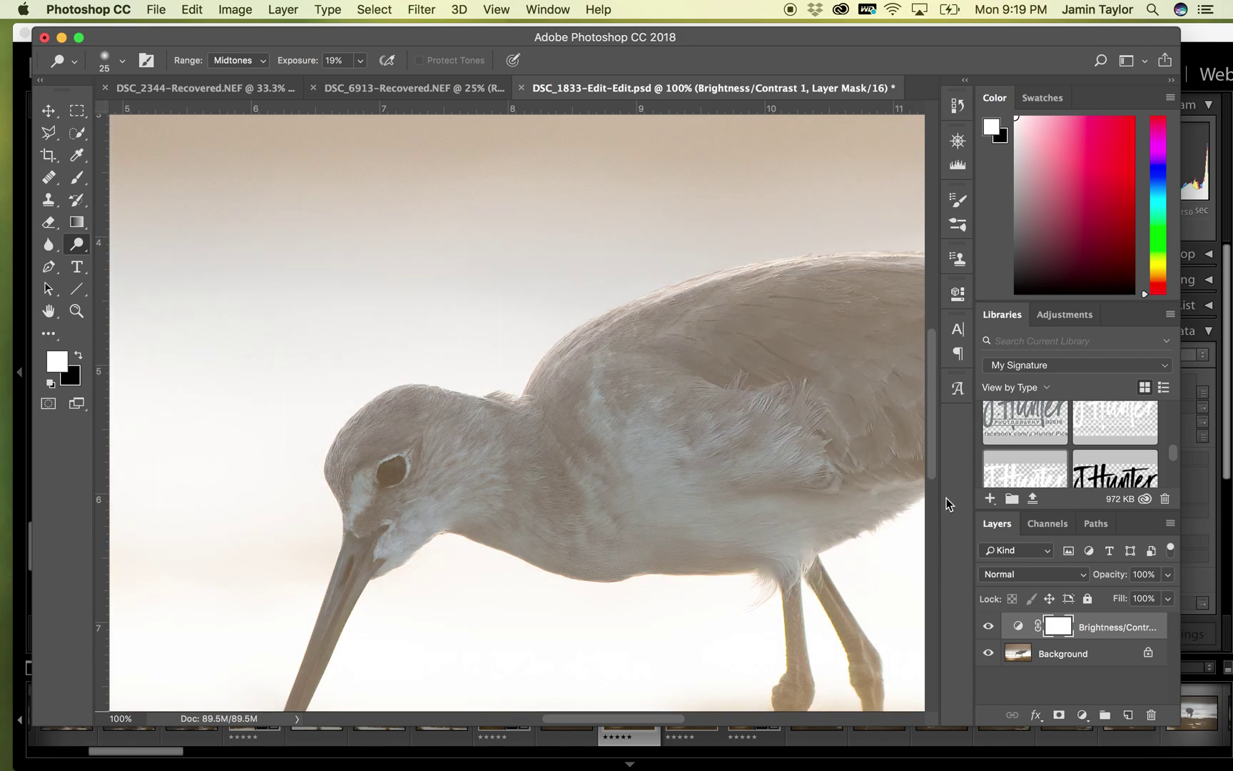
{"action": "key", "text": "super+i"}
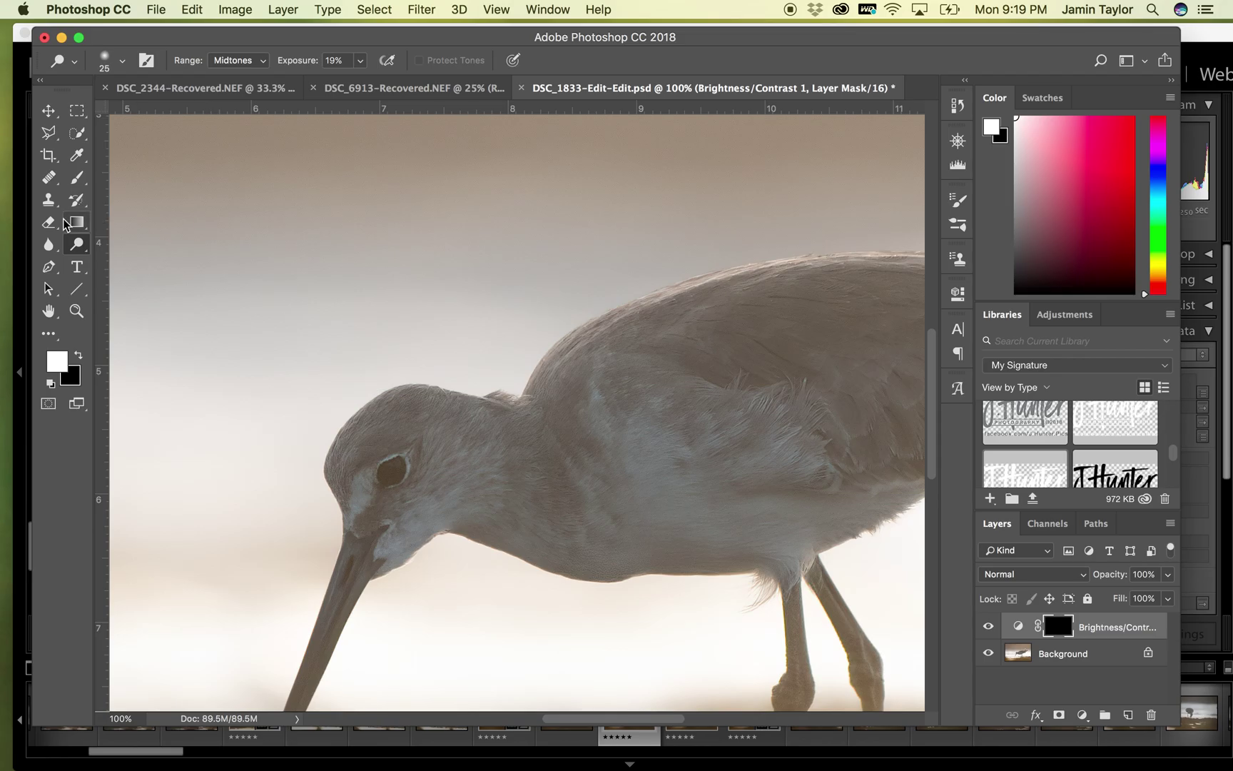
Paint white on the Brightness/Contrast mask over the bird's eye with a size 45 brush at 100% opacity.
{"action": "left_click", "coordinate": [75, 179]}
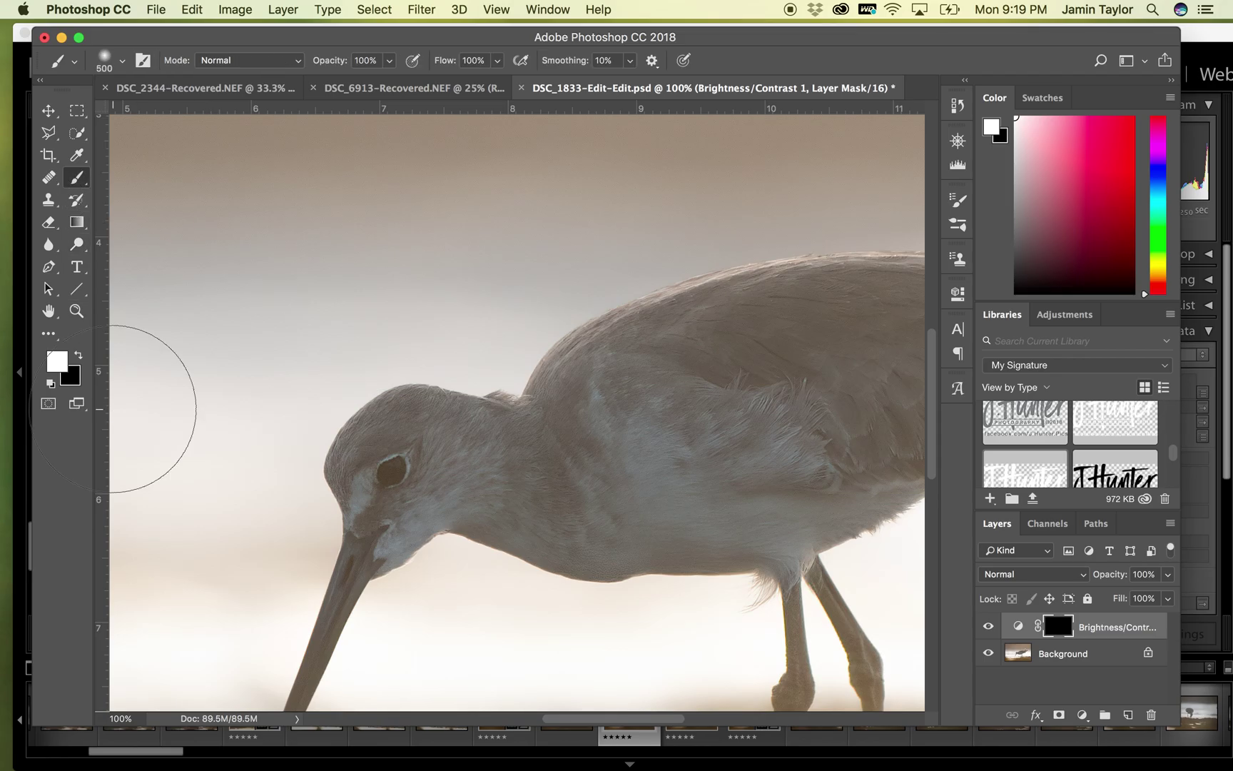
{"action": "key", "text": "bracketleft"}
{"action": "key", "text": "bracketleft"}
{"action": "key", "text": "bracketleft"}
{"action": "key", "text": "bracketleft"}
{"action": "key", "text": "bracketleft"}
{"action": "key", "text": "bracketleft"}
{"action": "key", "text": "bracketleft"}
{"action": "key", "text": "bracketleft"}
{"action": "key", "text": "bracketleft"}
{"action": "key", "text": "bracketleft"}
{"action": "key", "text": "bracketleft"}
{"action": "key", "text": "bracketleft"}
{"action": "key", "text": "bracketleft"}
{"action": "left_click_drag", "start_coordinate": [398, 468], "coordinate": [382, 480]}
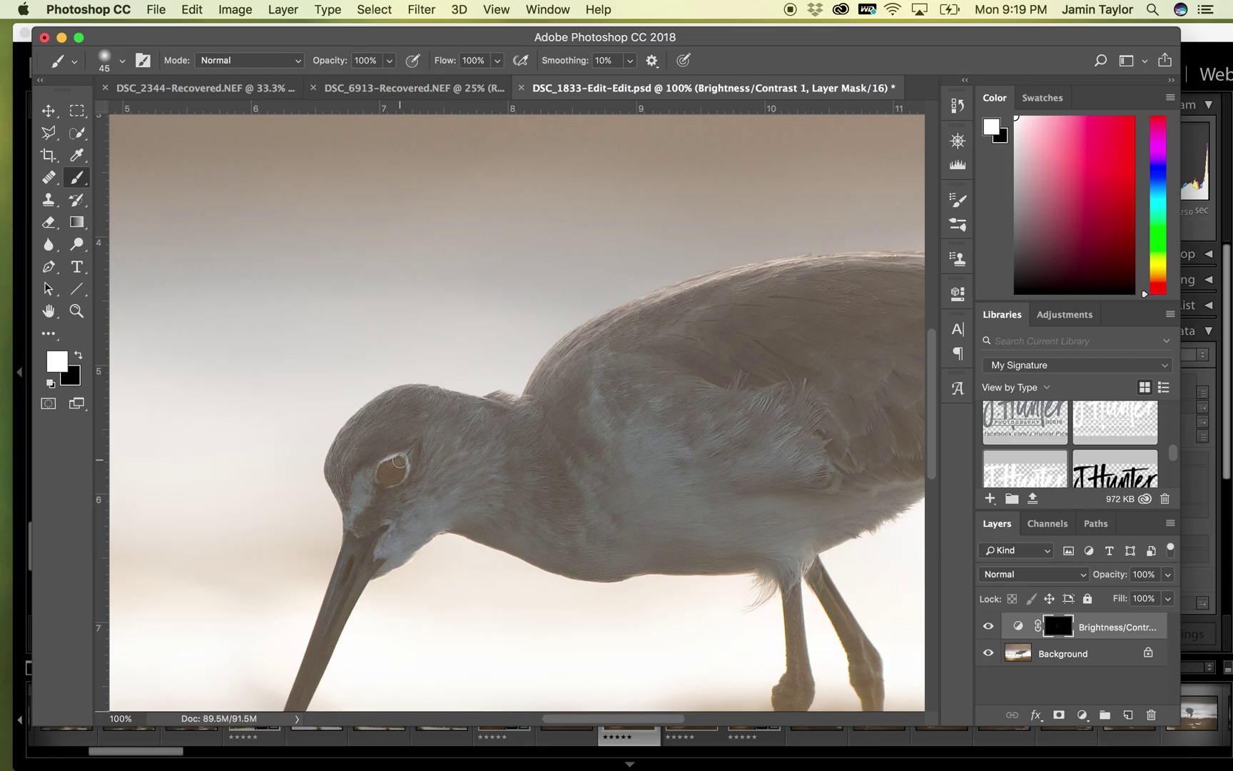
Keep the Brightness/Contrast layer in Normal mode and lower its opacity to 59%.
{"action": "left_click", "coordinate": [1006, 575]}
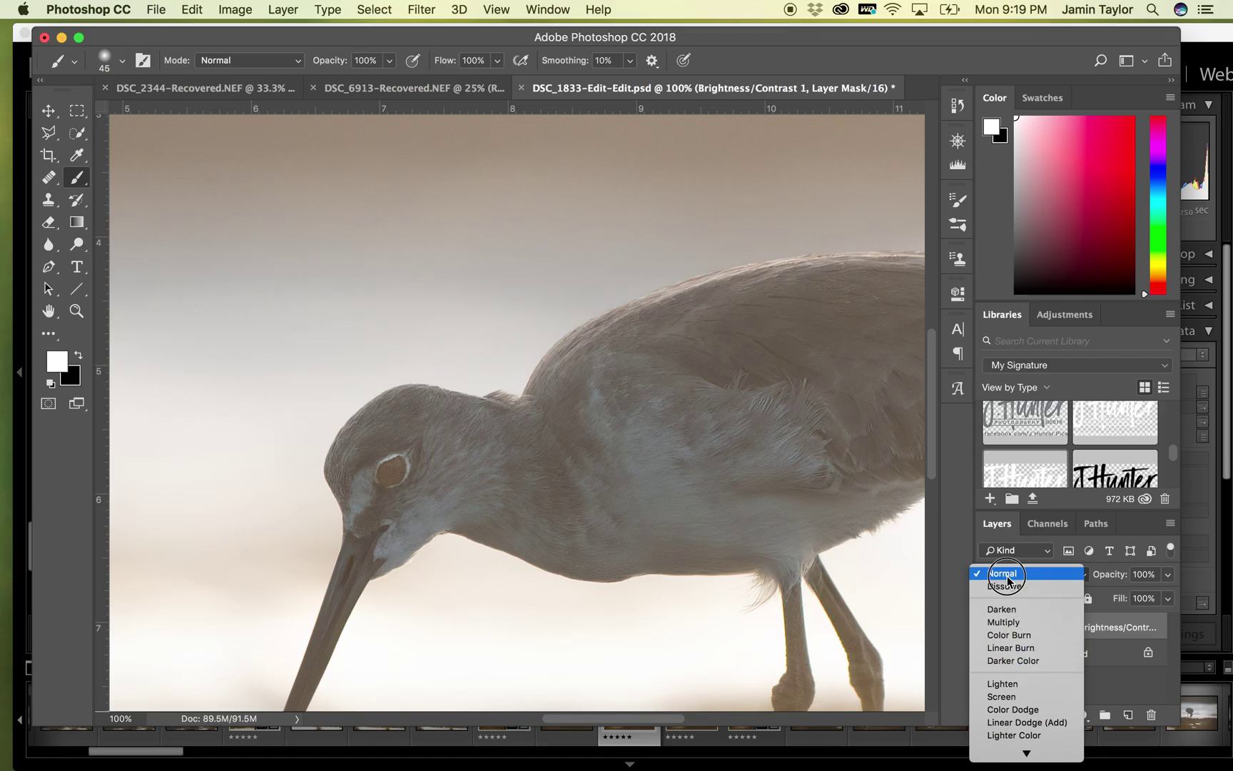
{"action": "left_click", "coordinate": [1007, 579]}
{"action": "left_click", "coordinate": [1167, 573]}
{"action": "left_click_drag", "start_coordinate": [1168, 598], "coordinate": [1134, 595]}
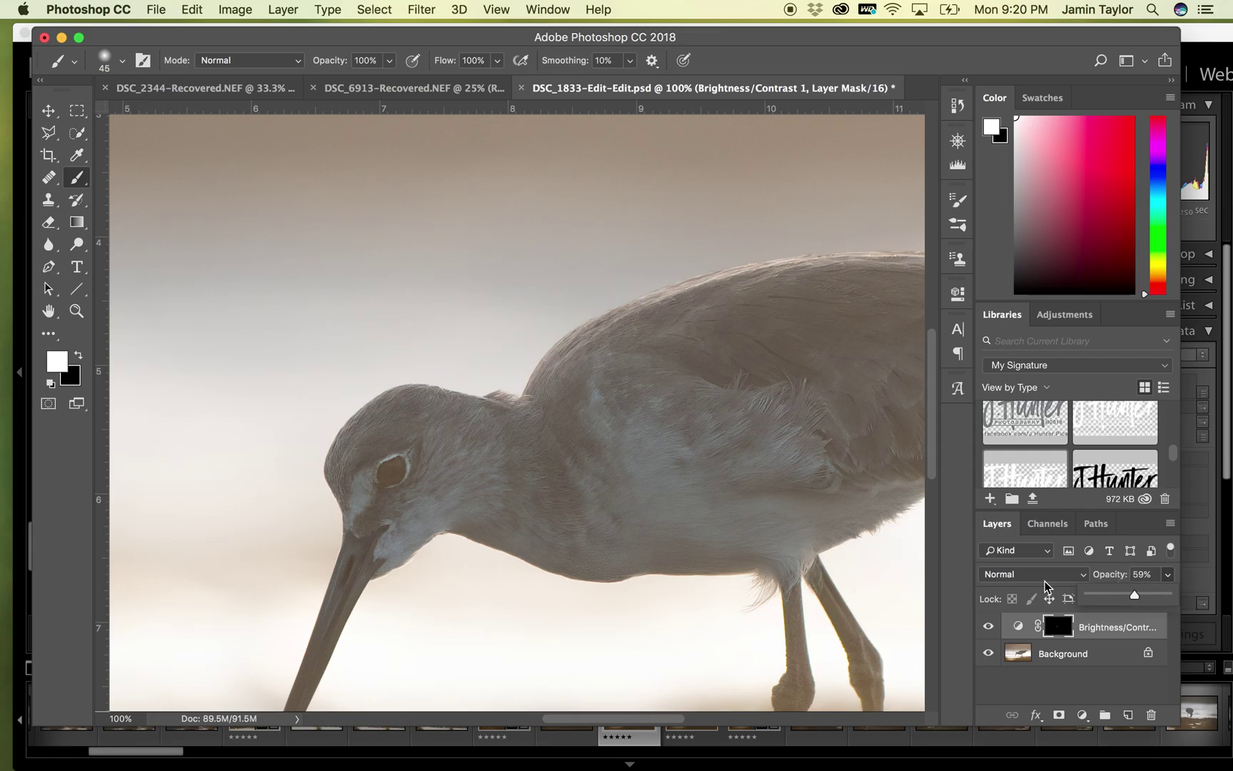
Try the Lighten, Screen and Color Dodge blend modes on the Brightness/Contrast layer, and compare the eye with the layer hidden.
{"action": "left_click", "coordinate": [1029, 579]}
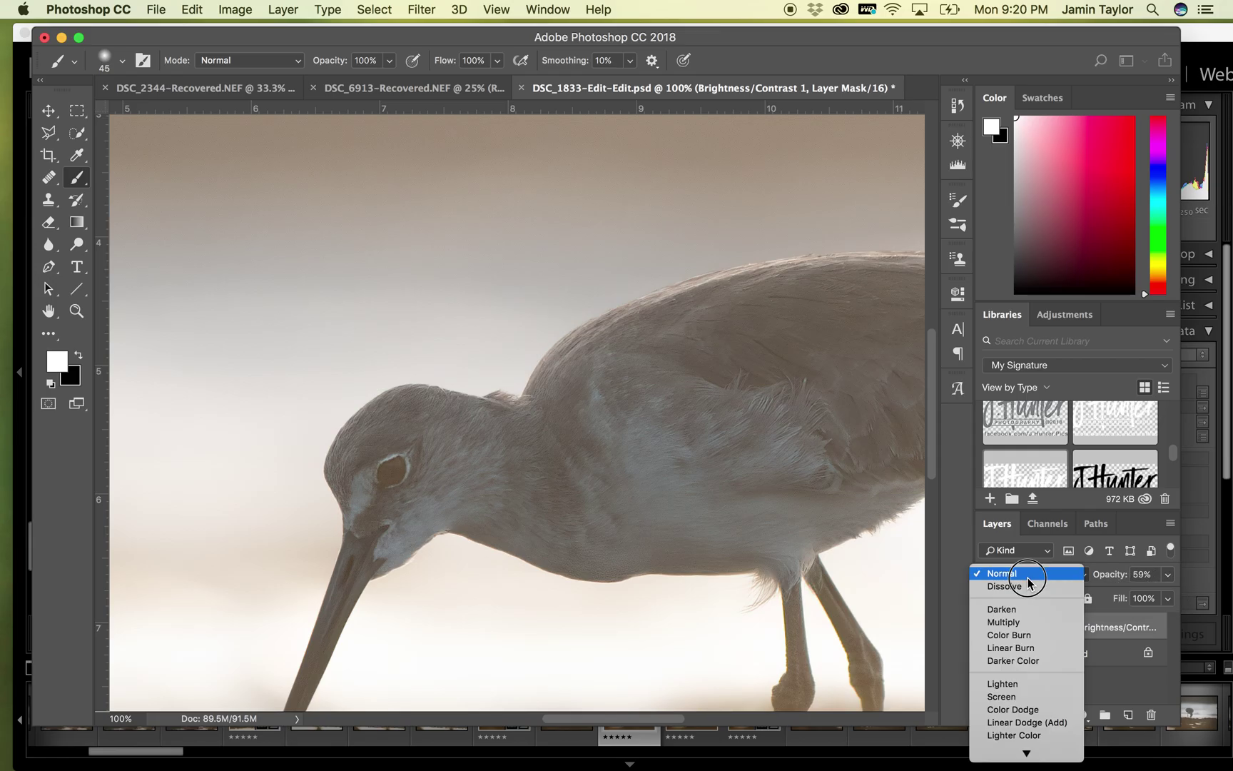
{"action": "left_click", "coordinate": [1016, 686]}
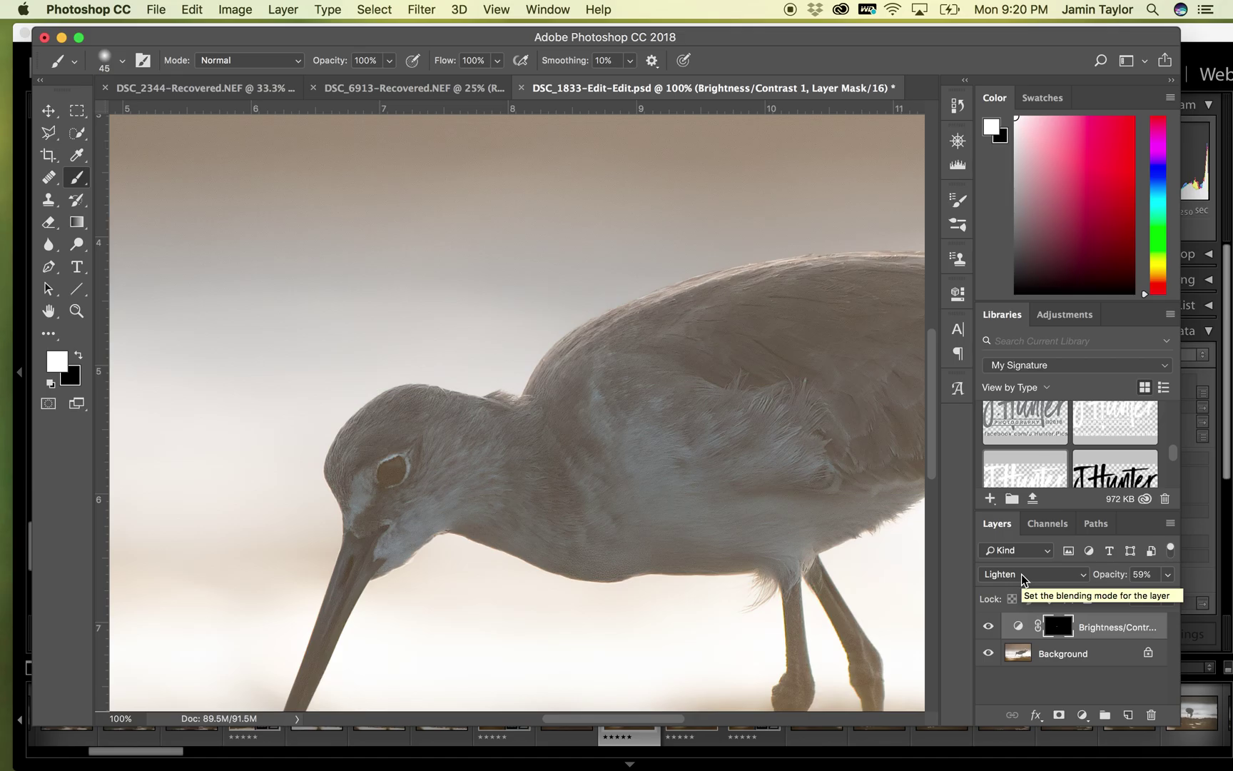
{"action": "left_click", "coordinate": [1024, 578]}
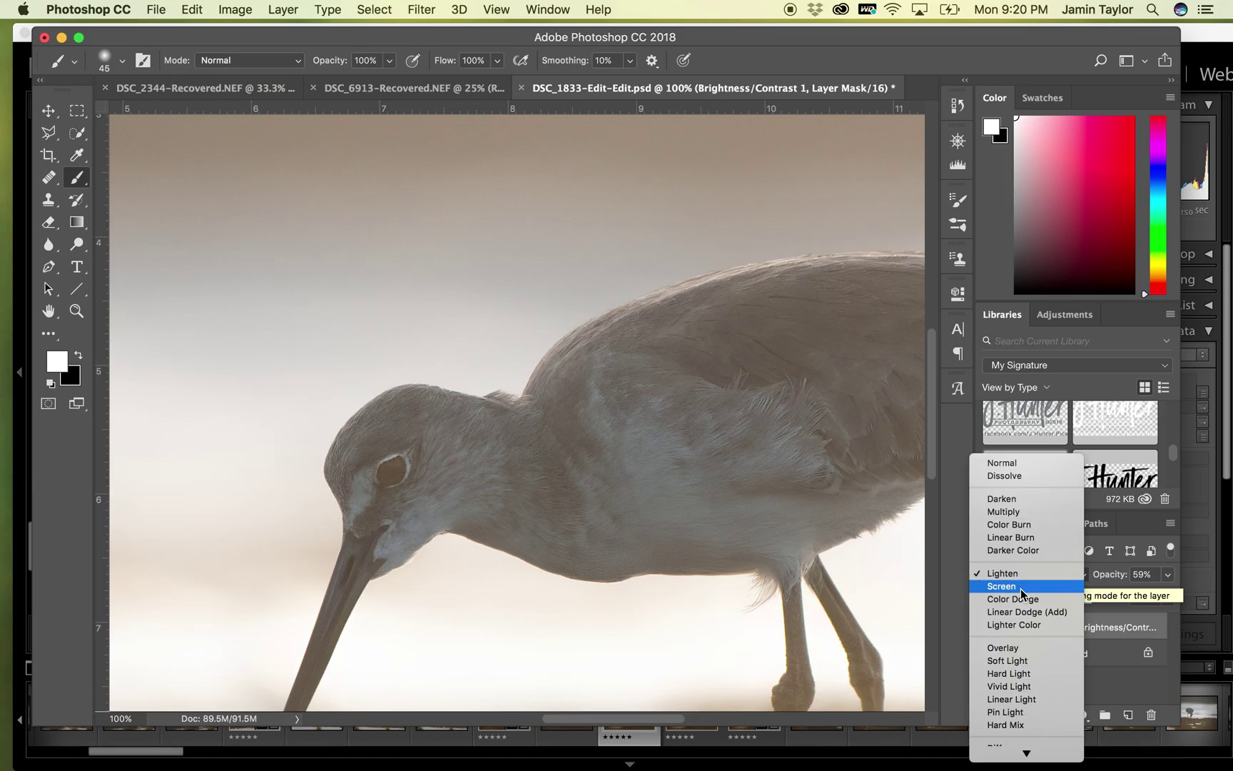
{"action": "left_click", "coordinate": [1020, 586]}
{"action": "left_click", "coordinate": [1021, 575]}
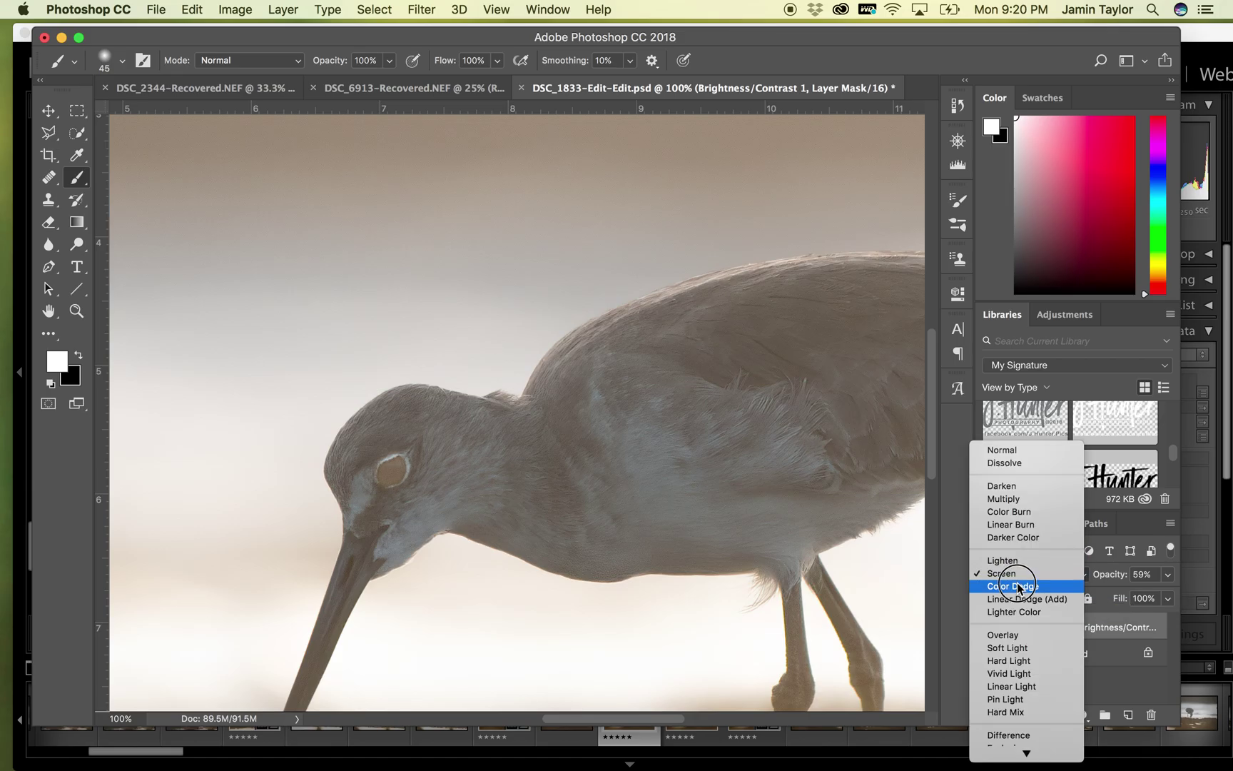
{"action": "left_click", "coordinate": [1022, 582]}
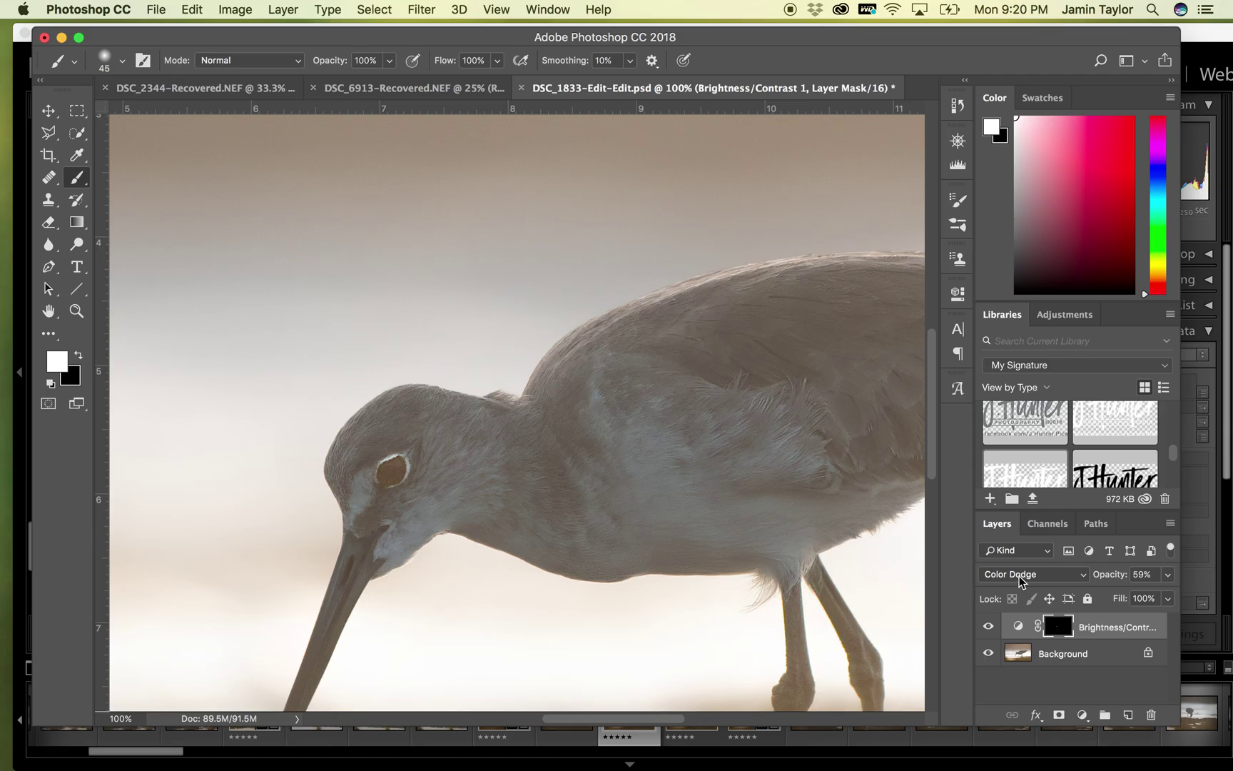
{"action": "left_click", "coordinate": [988, 626]}
{"action": "left_click", "coordinate": [988, 627]}
Try the Linear Dodge (Add), Lighter Color and Overlay blend modes on the Brightness/Contrast layer.
{"action": "left_click", "coordinate": [1033, 576]}
{"action": "left_click", "coordinate": [1035, 586]}
{"action": "left_click", "coordinate": [1027, 578]}
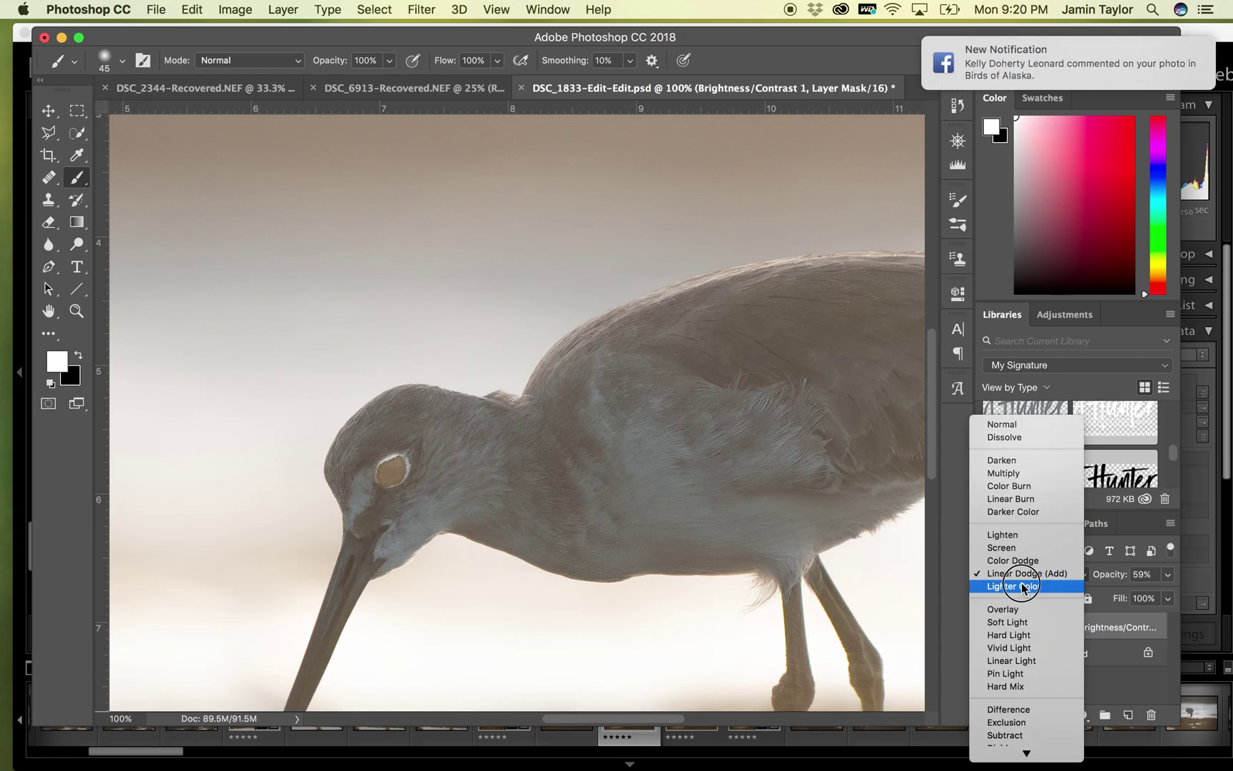
{"action": "left_click", "coordinate": [1022, 586]}
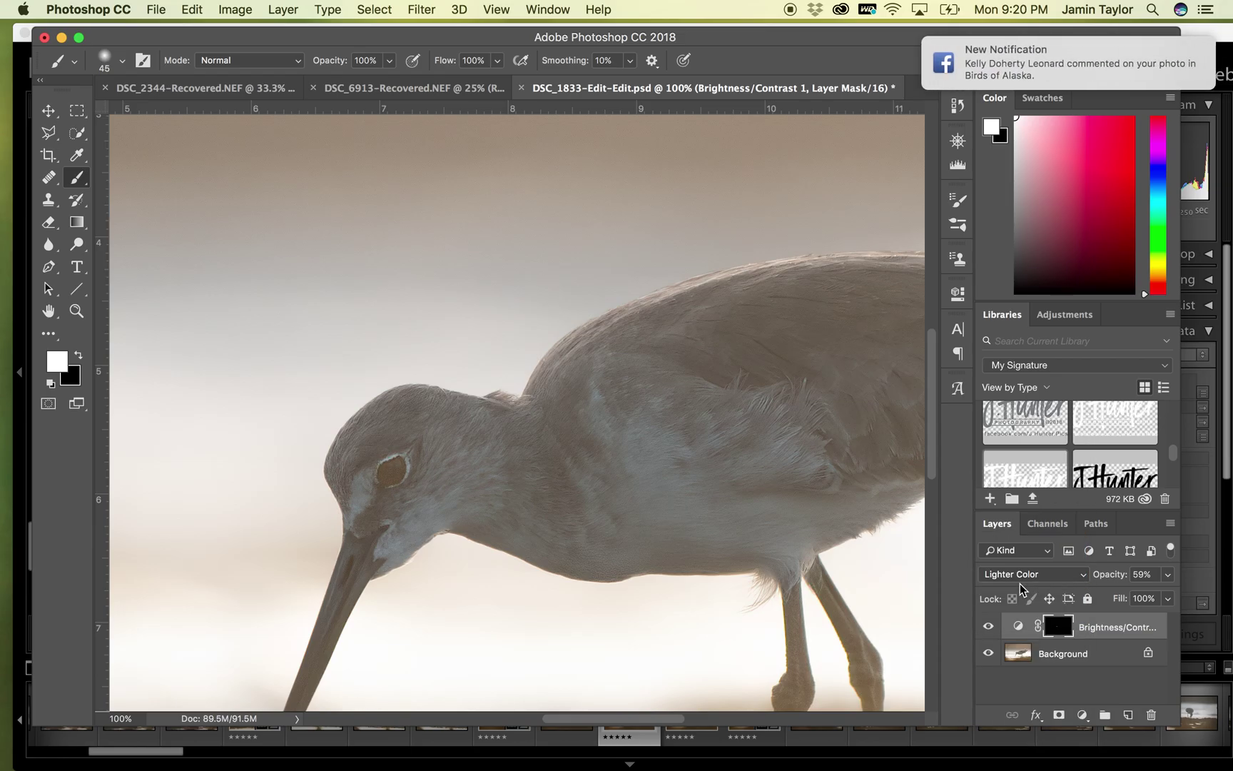
{"action": "left_click", "coordinate": [1022, 578]}
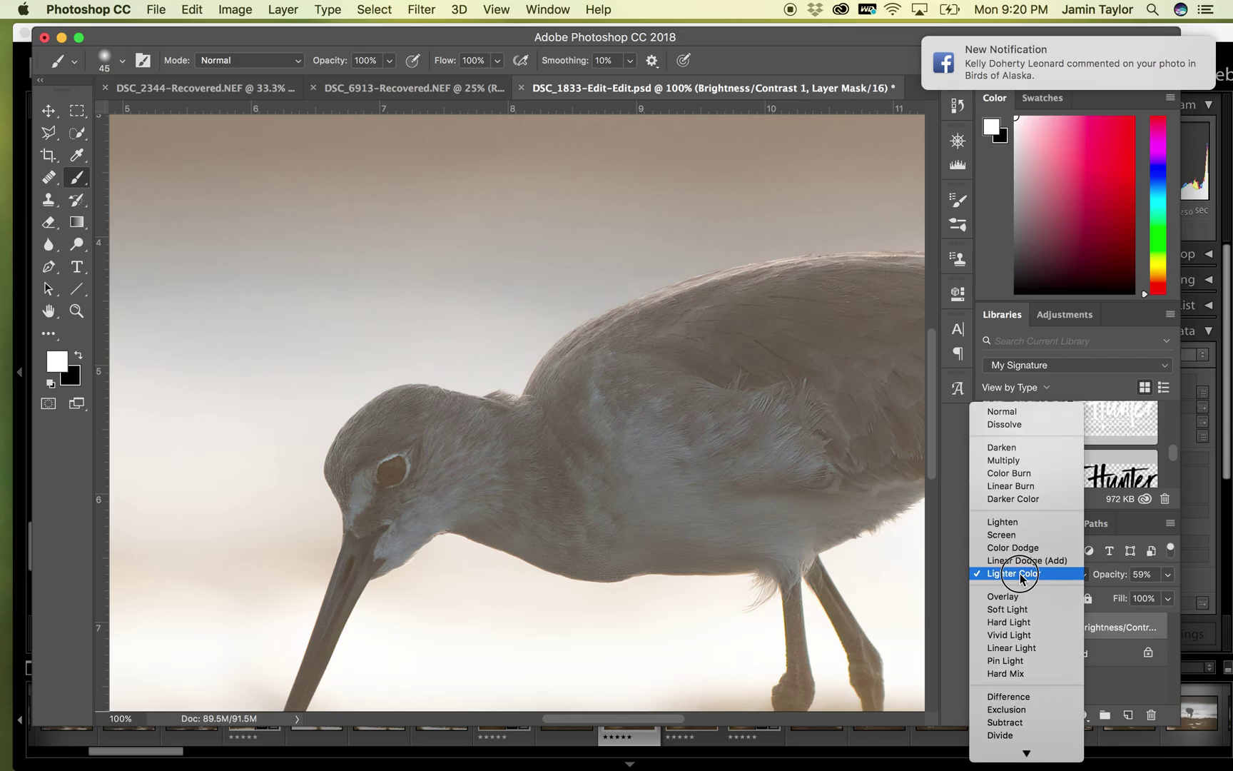
{"action": "left_click", "coordinate": [1019, 588]}
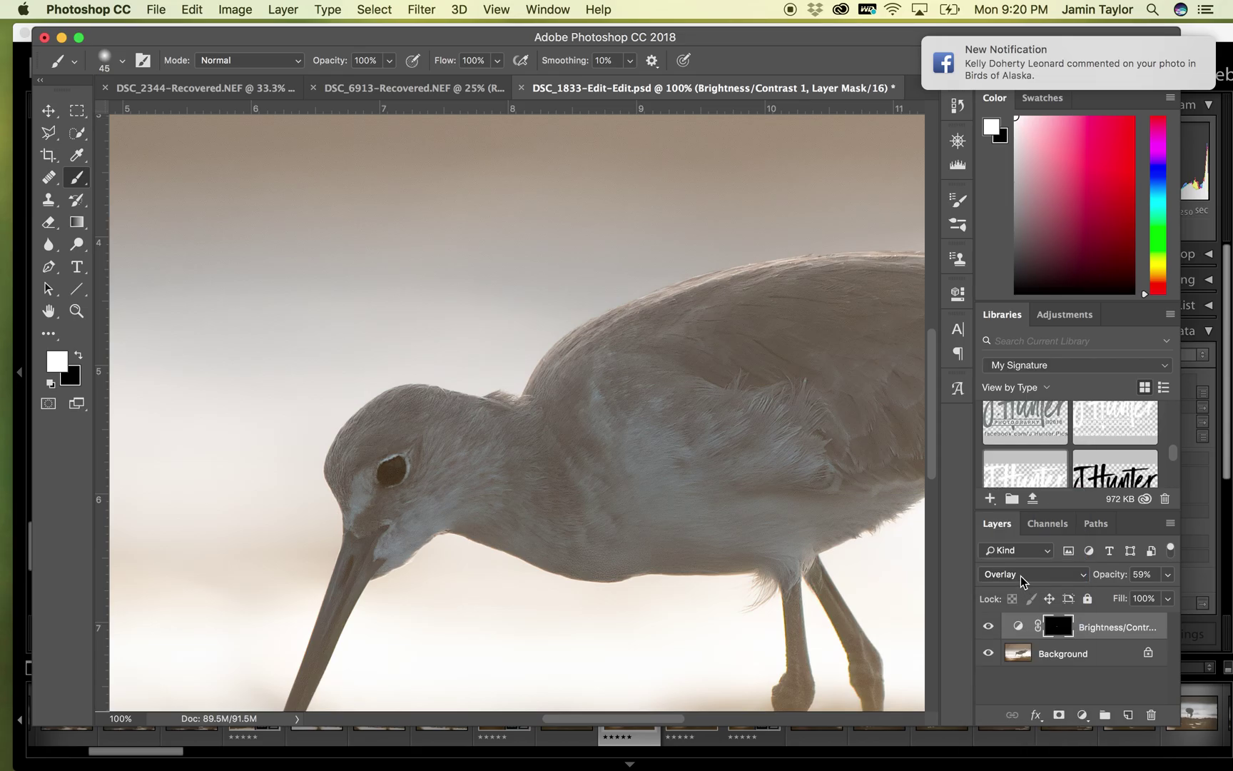
Try the Soft Light, Hard Light and Multiply blend modes on the Brightness/Contrast layer.
{"action": "left_click", "coordinate": [1006, 576]}
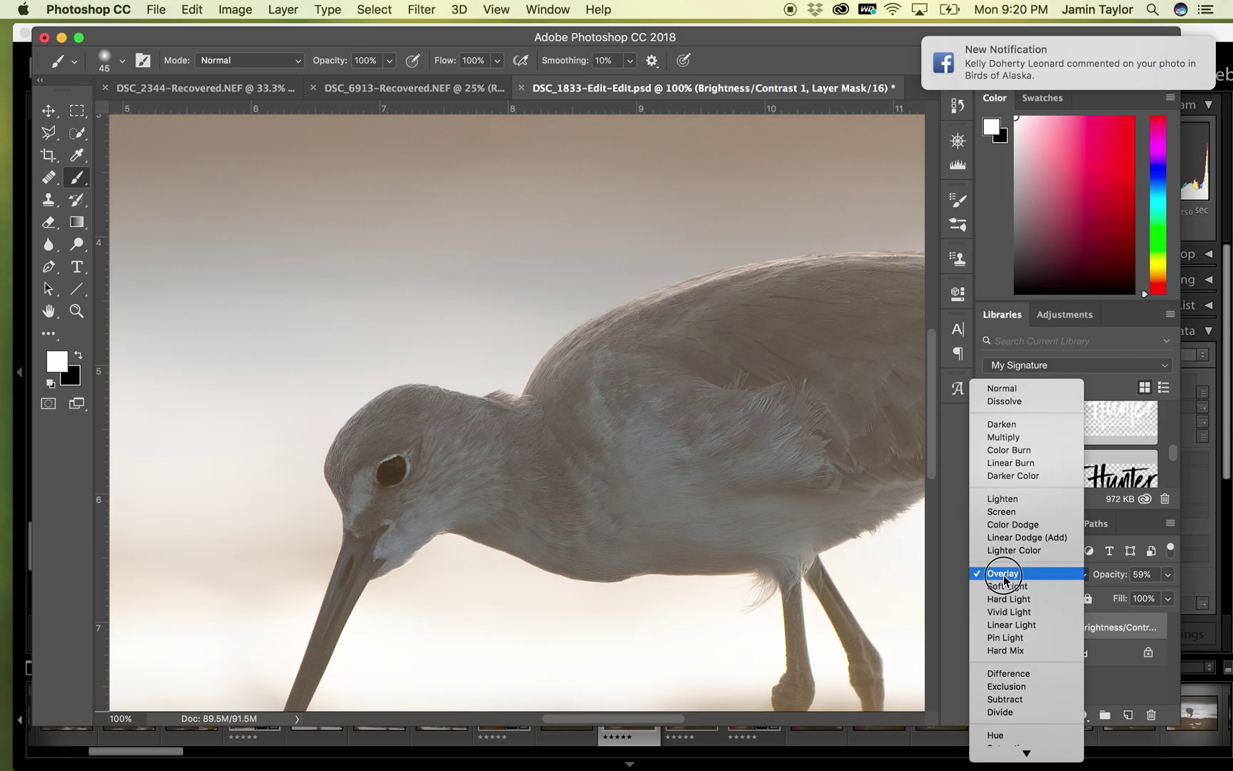
{"action": "left_click", "coordinate": [1004, 585]}
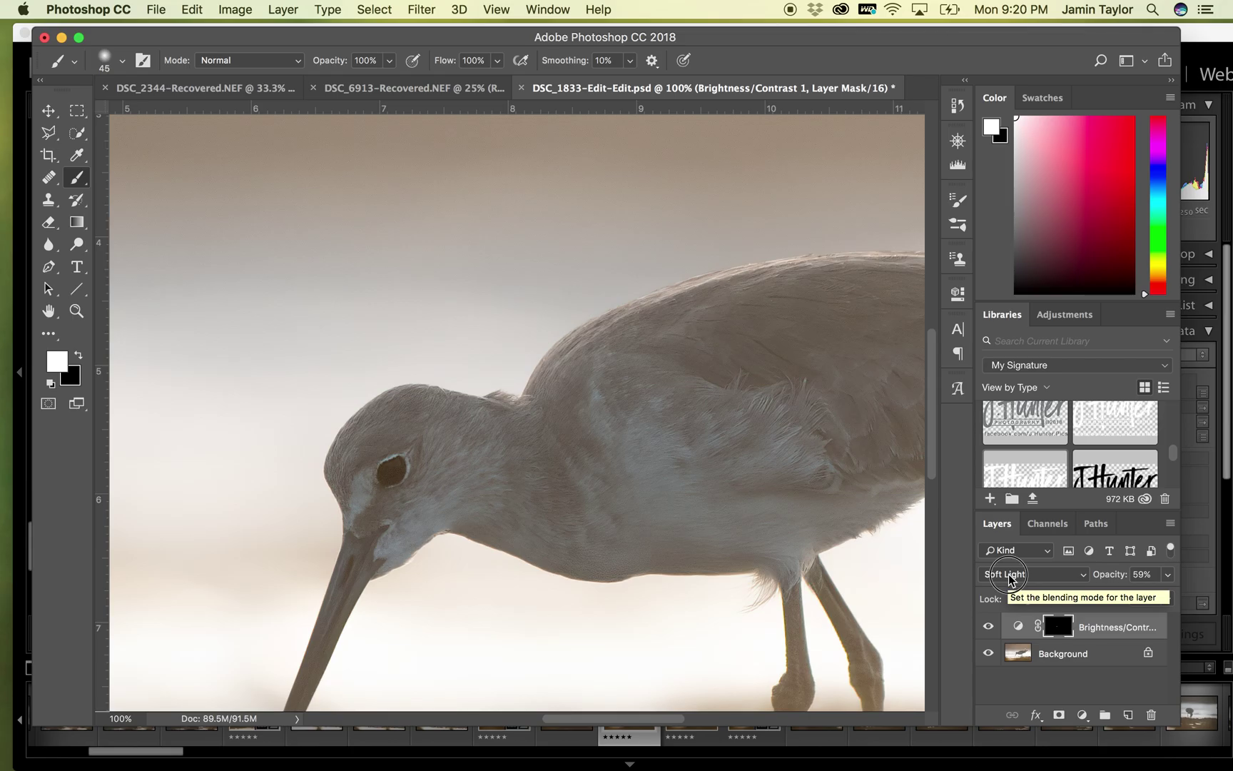
{"action": "left_click", "coordinate": [1009, 581]}
{"action": "left_click", "coordinate": [1009, 586]}
{"action": "left_click", "coordinate": [1010, 575]}
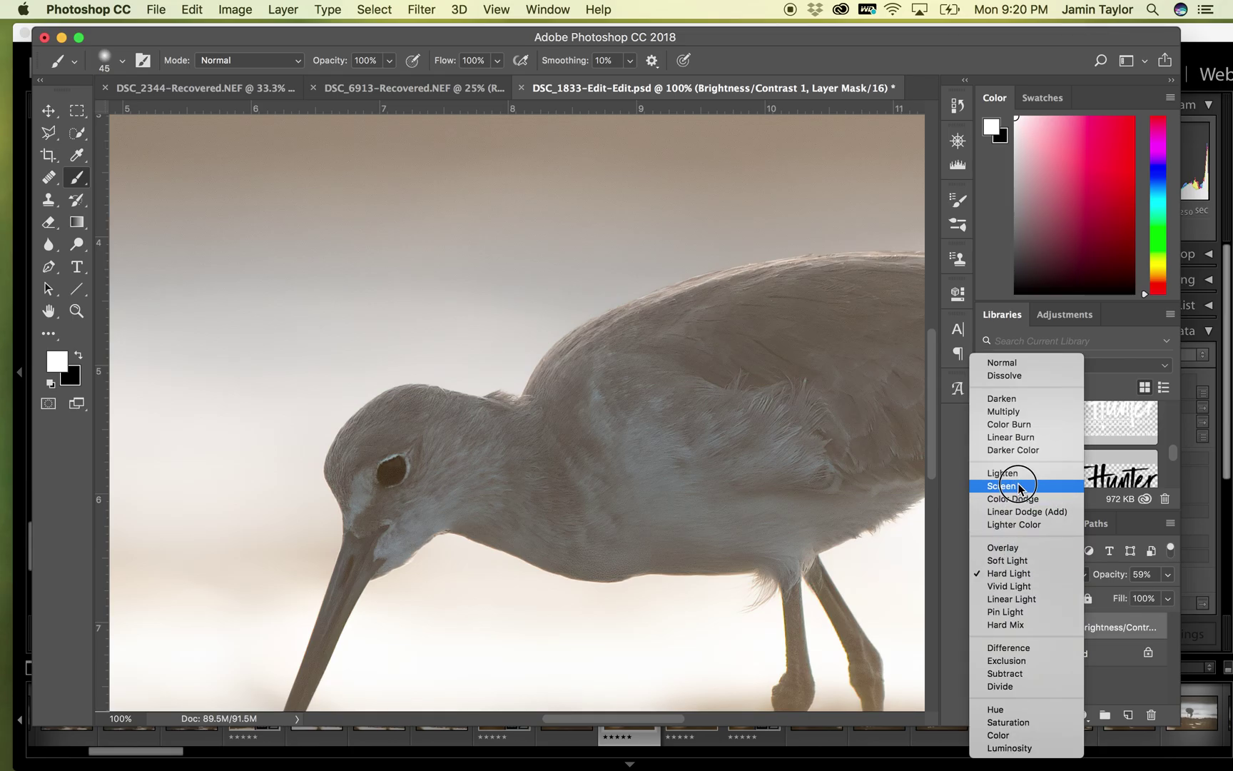
{"action": "left_click", "coordinate": [1022, 412]}
{"action": "left_click", "coordinate": [1004, 553]}
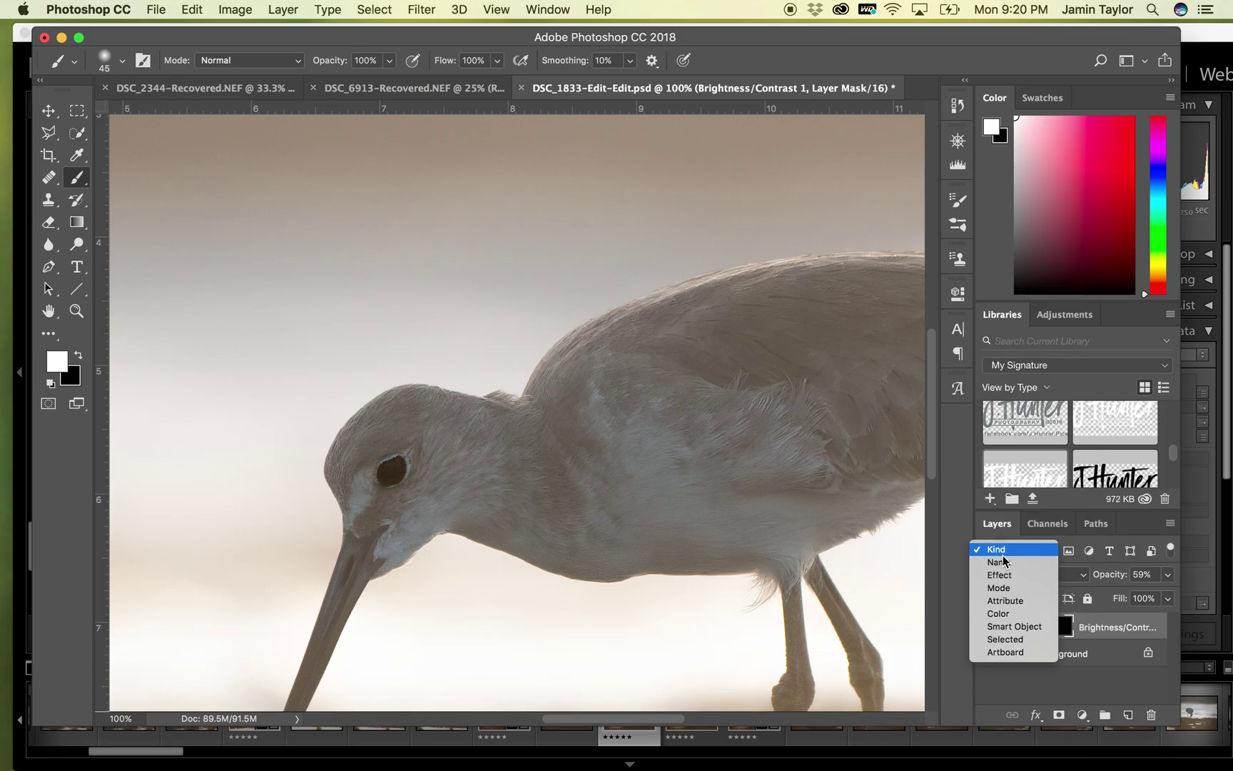
{"action": "left_click", "coordinate": [1069, 584]}
Try the Screen blend mode once more, and set the Brightness/Contrast layer to Color Dodge.
{"action": "left_click", "coordinate": [1061, 576]}
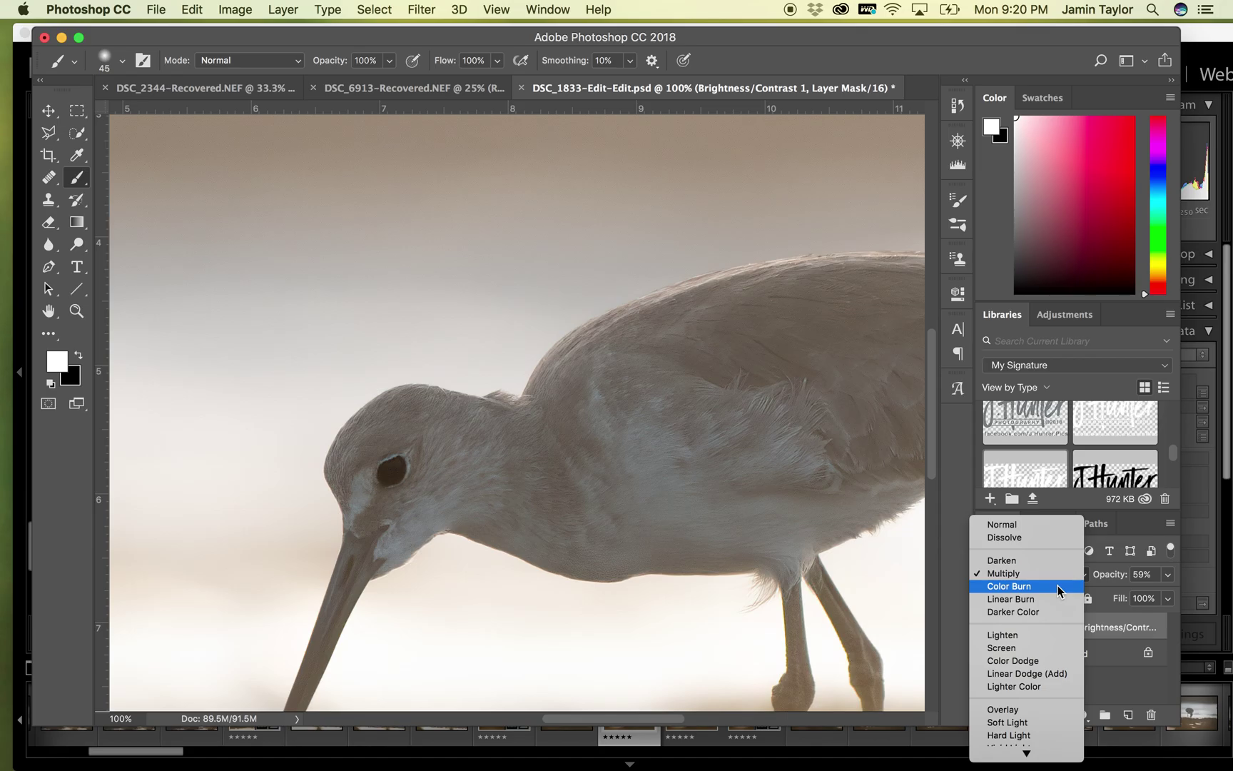
{"action": "left_click", "coordinate": [1038, 649]}
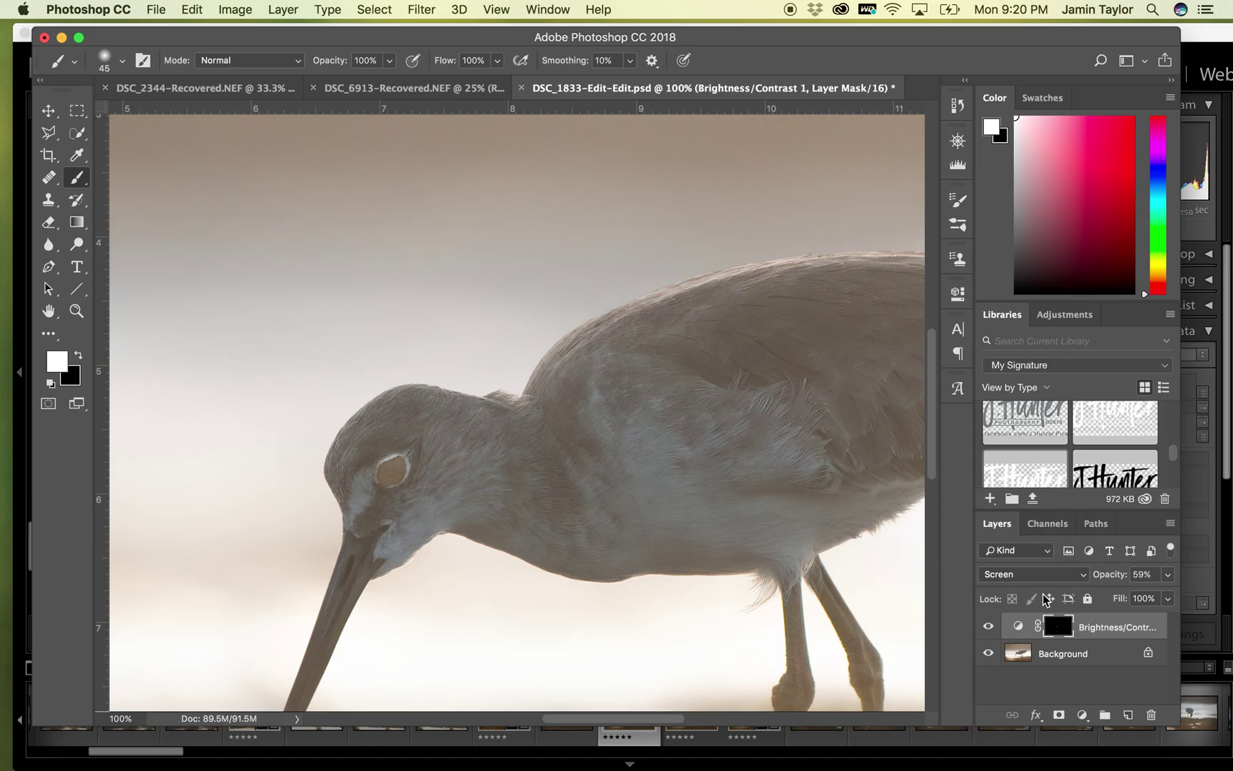
{"action": "left_click", "coordinate": [1028, 575]}
{"action": "left_click", "coordinate": [1023, 589]}
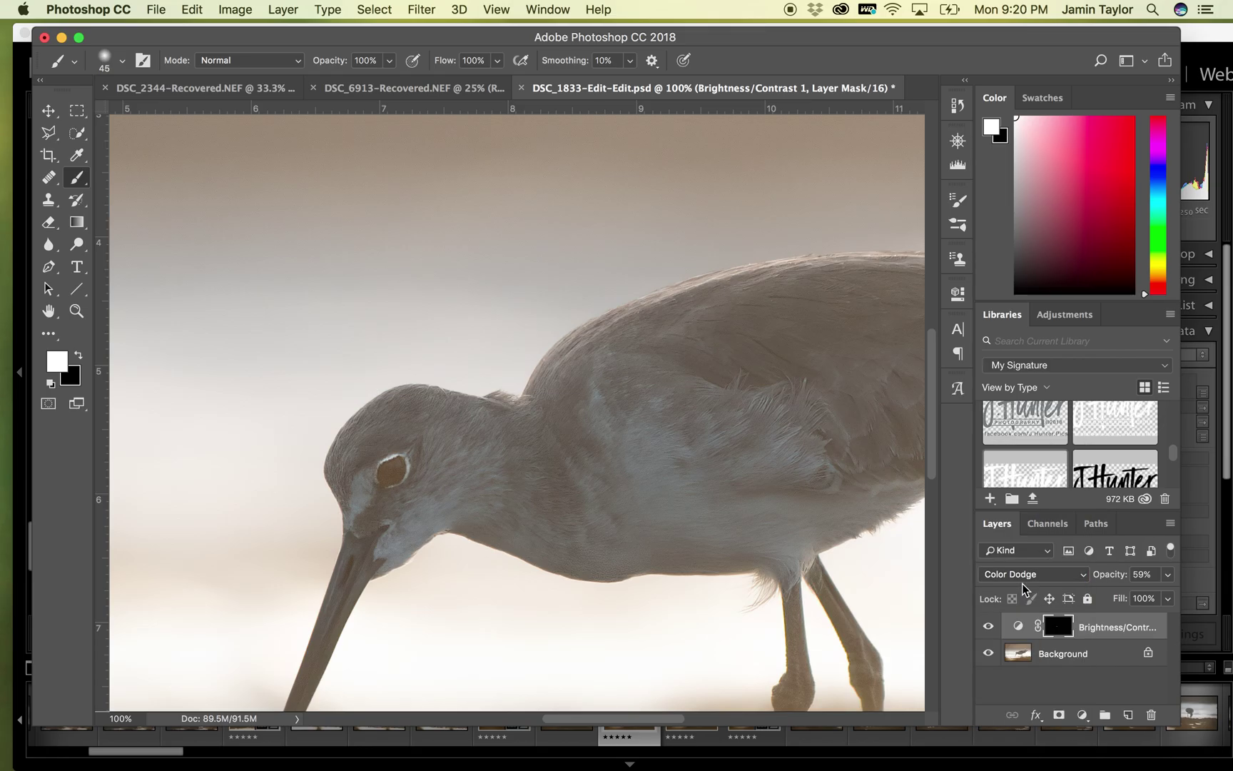
Set the Brightness/Contrast layer's opacity to 30% and toggle its visibility to compare the eye.
{"action": "left_click", "coordinate": [1167, 575]}
{"action": "left_click_drag", "start_coordinate": [1139, 598], "coordinate": [1113, 597]}
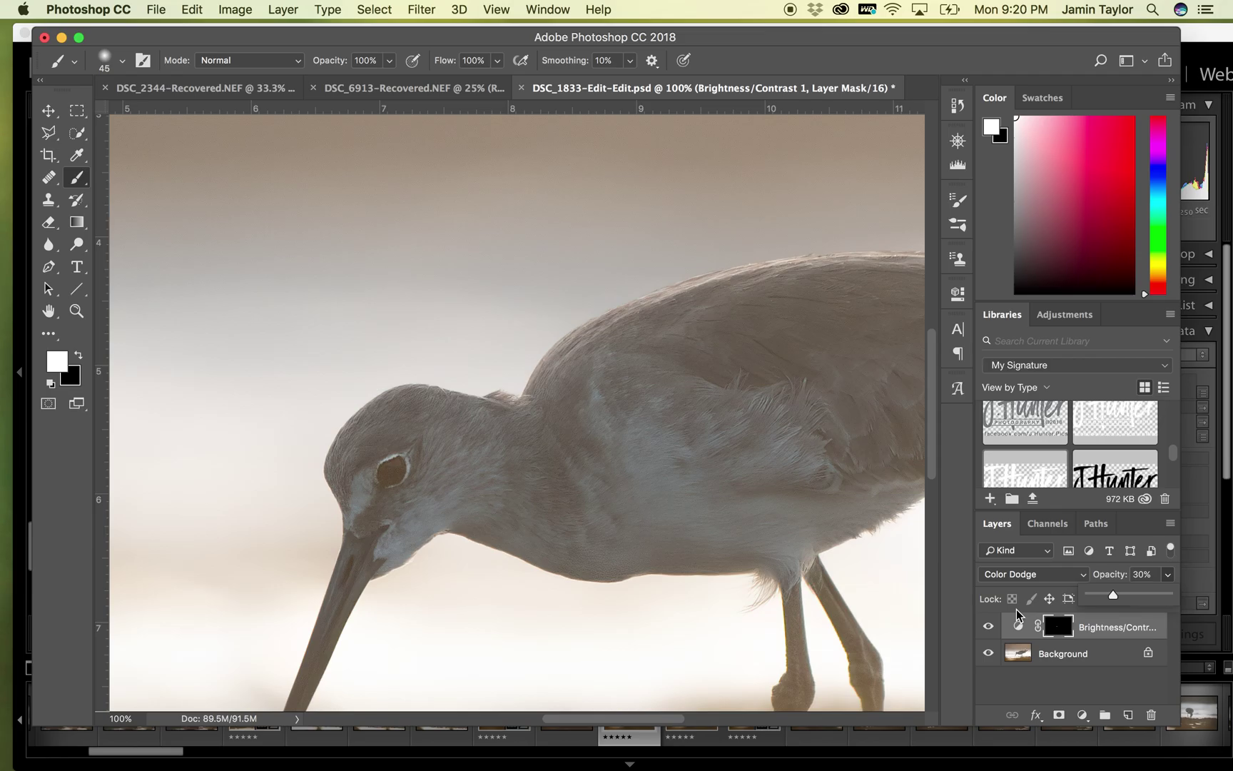
{"action": "left_click", "coordinate": [988, 628]}
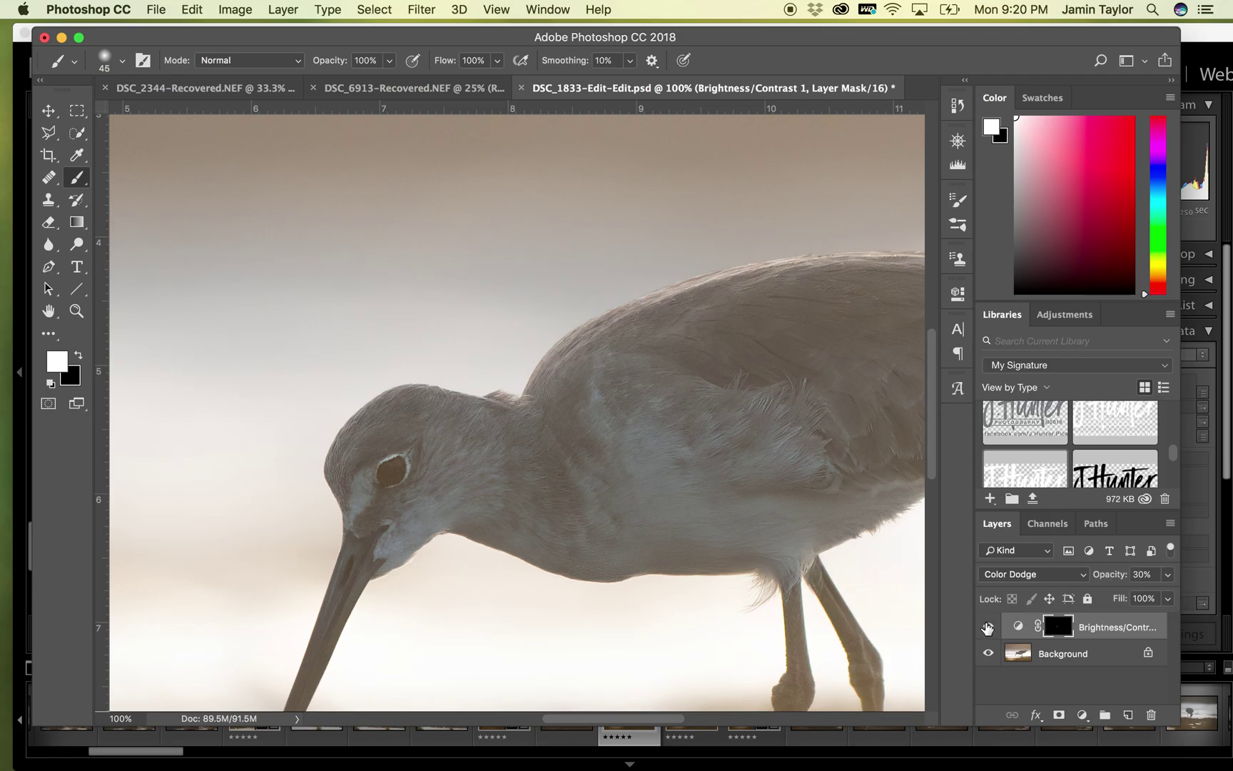
Set the Brightness/Contrast layer's opacity to 18% and toggle its visibility to check the eye.
{"action": "left_click", "coordinate": [988, 627]}
{"action": "left_click", "coordinate": [987, 628]}
{"action": "left_click", "coordinate": [1168, 575]}
{"action": "left_click_drag", "start_coordinate": [1116, 598], "coordinate": [1104, 599]}
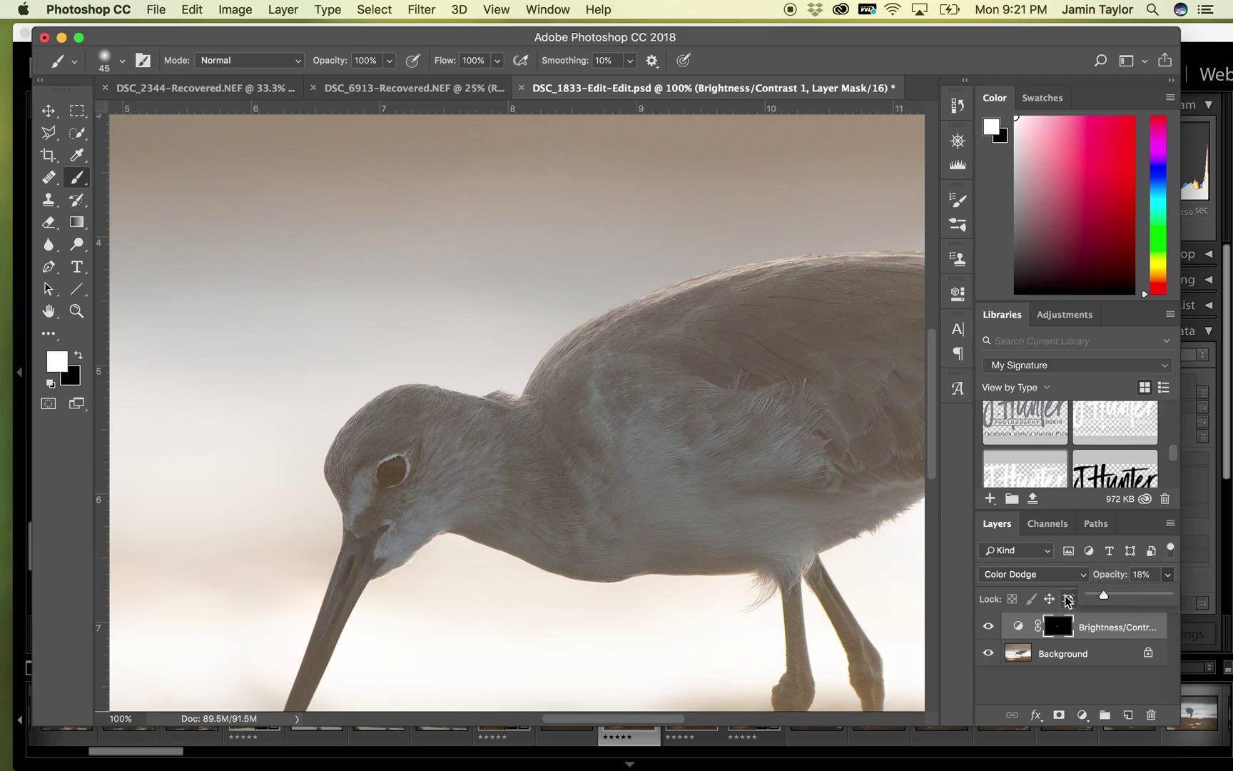
{"action": "left_click", "coordinate": [988, 627]}
{"action": "left_click", "coordinate": [988, 627]}
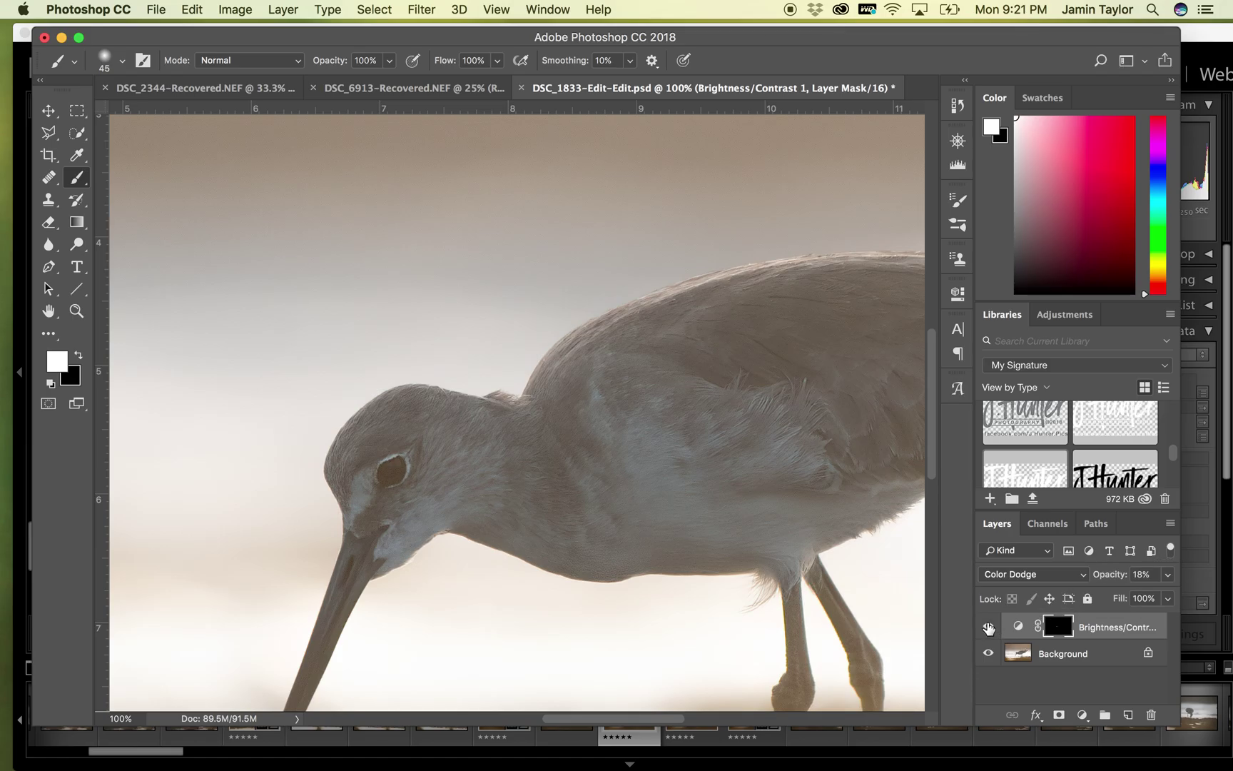
Compare the whole photo at 33.3% zoom with the Brightness/Contrast layer shown and hidden.
{"action": "key", "text": "super+minus"}
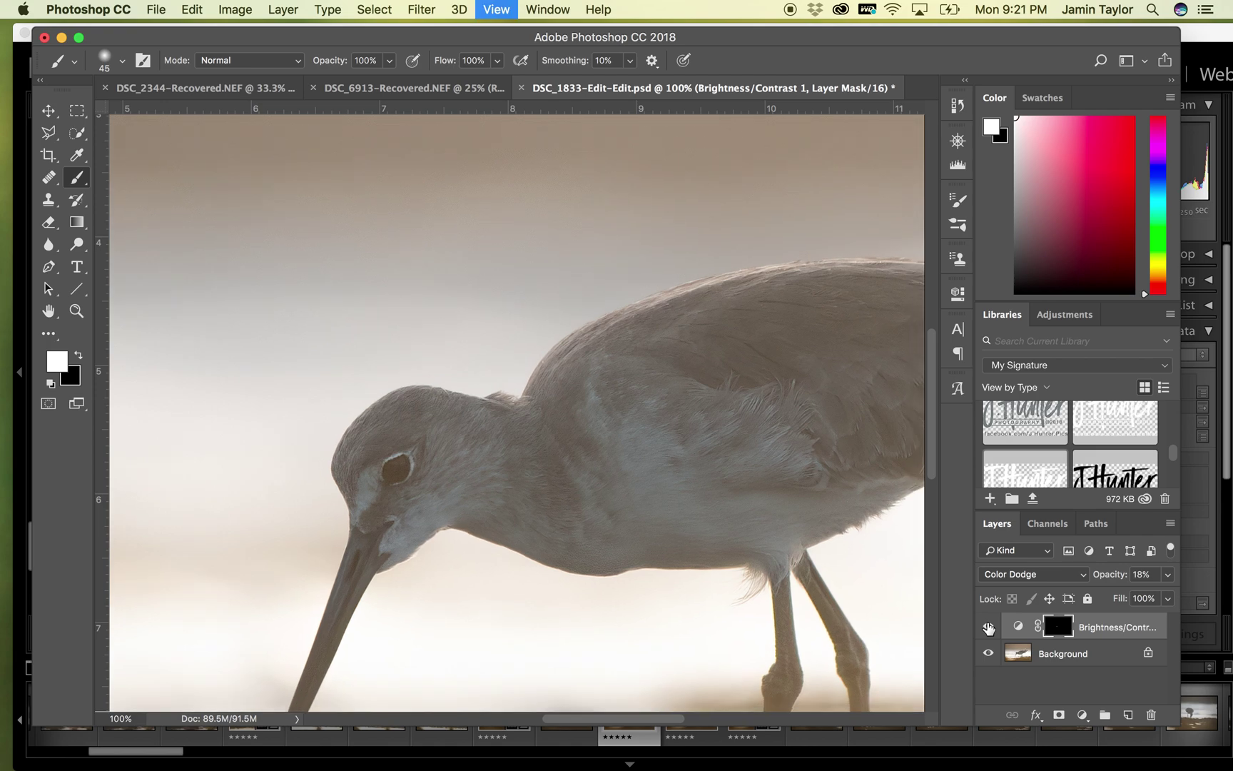
{"action": "key", "text": "super+minus"}
{"action": "key", "text": "super+minus"}
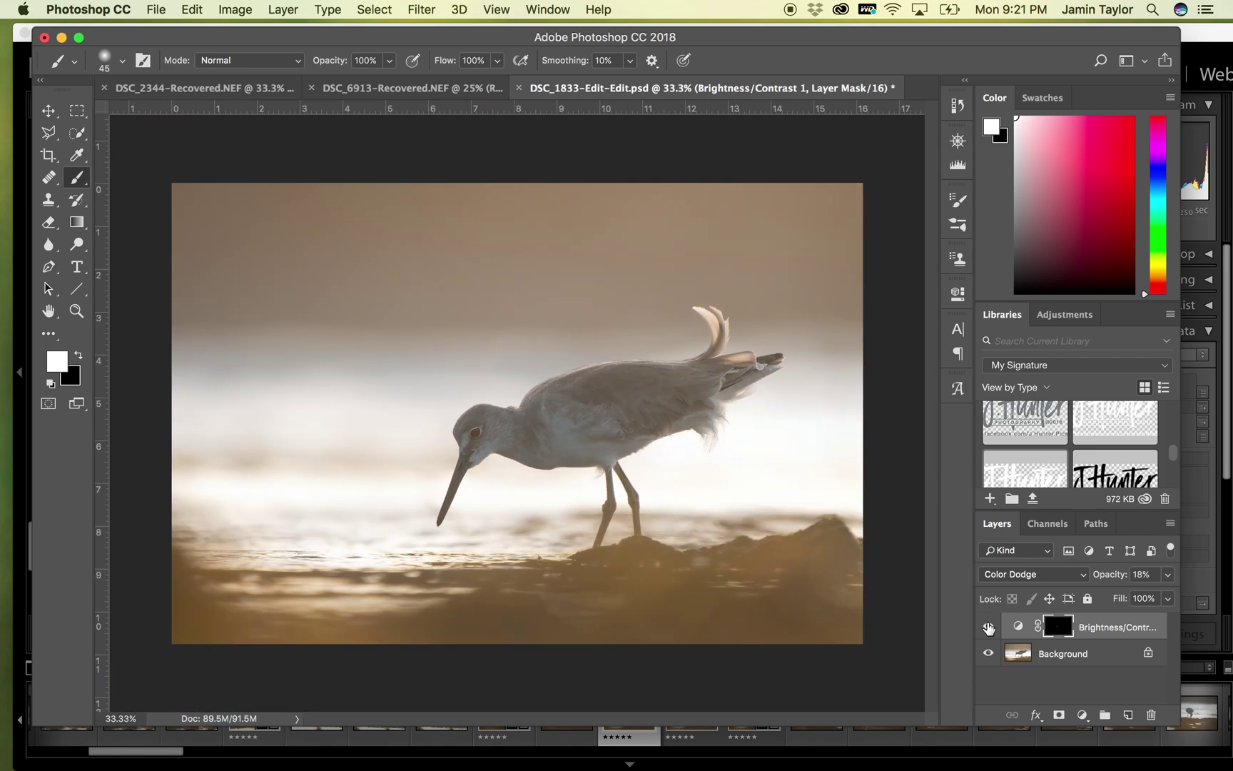
{"action": "left_click", "coordinate": [988, 628]}
{"action": "left_click", "coordinate": [987, 627]}
{"action": "left_click", "coordinate": [988, 627]}
{"action": "left_click", "coordinate": [988, 628]}
{"action": "left_click", "coordinate": [988, 627]}
{"action": "left_click", "coordinate": [989, 627]}
Select the bird's head, bill and body on the Background layer with the Quick Selection tool at brush size 175.
{"action": "left_click", "coordinate": [1061, 658]}
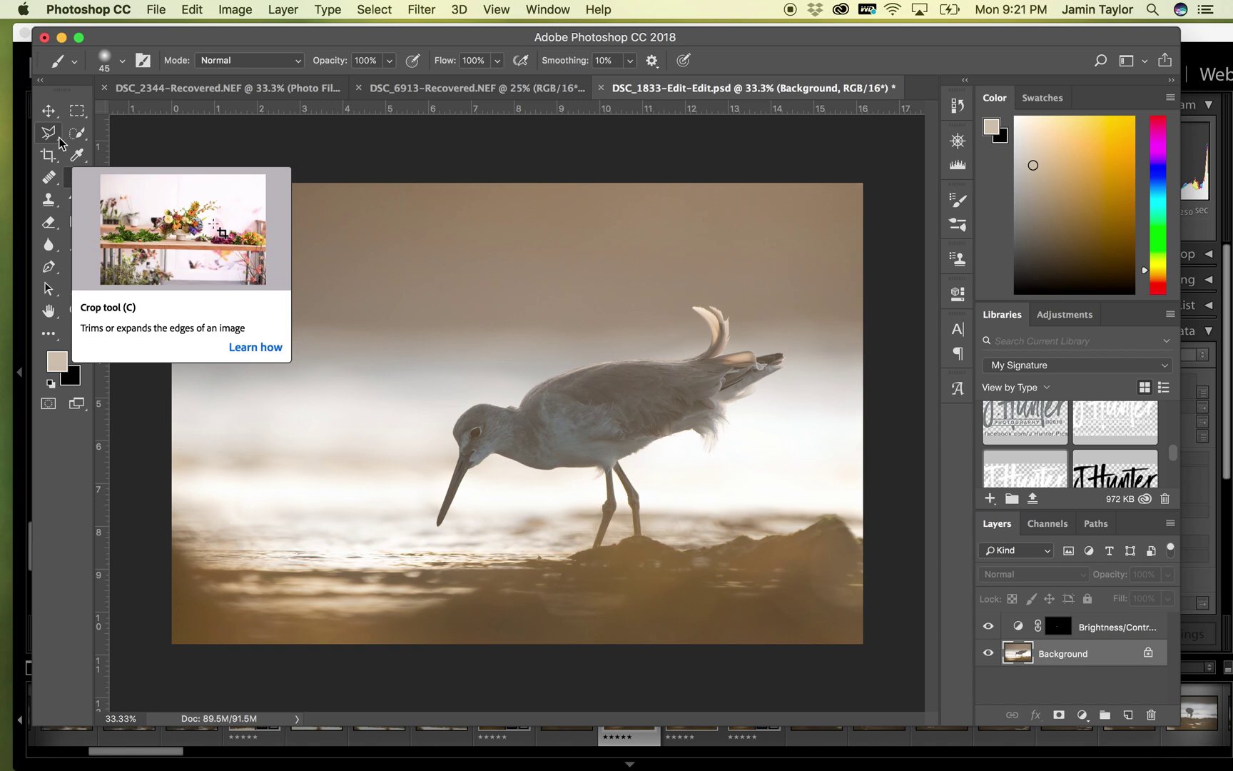
{"action": "left_click", "coordinate": [77, 133]}
{"action": "key", "text": "bracketright"}
{"action": "key", "text": "bracketright"}
{"action": "key", "text": "bracketright"}
{"action": "key", "text": "bracketright"}
{"action": "key", "text": "bracketright"}
{"action": "key", "text": "bracketright"}
{"action": "key", "text": "bracketright"}
{"action": "key", "text": "bracketright"}
{"action": "key", "text": "bracketright"}
{"action": "key", "text": "bracketright"}
{"action": "key", "text": "bracketright"}
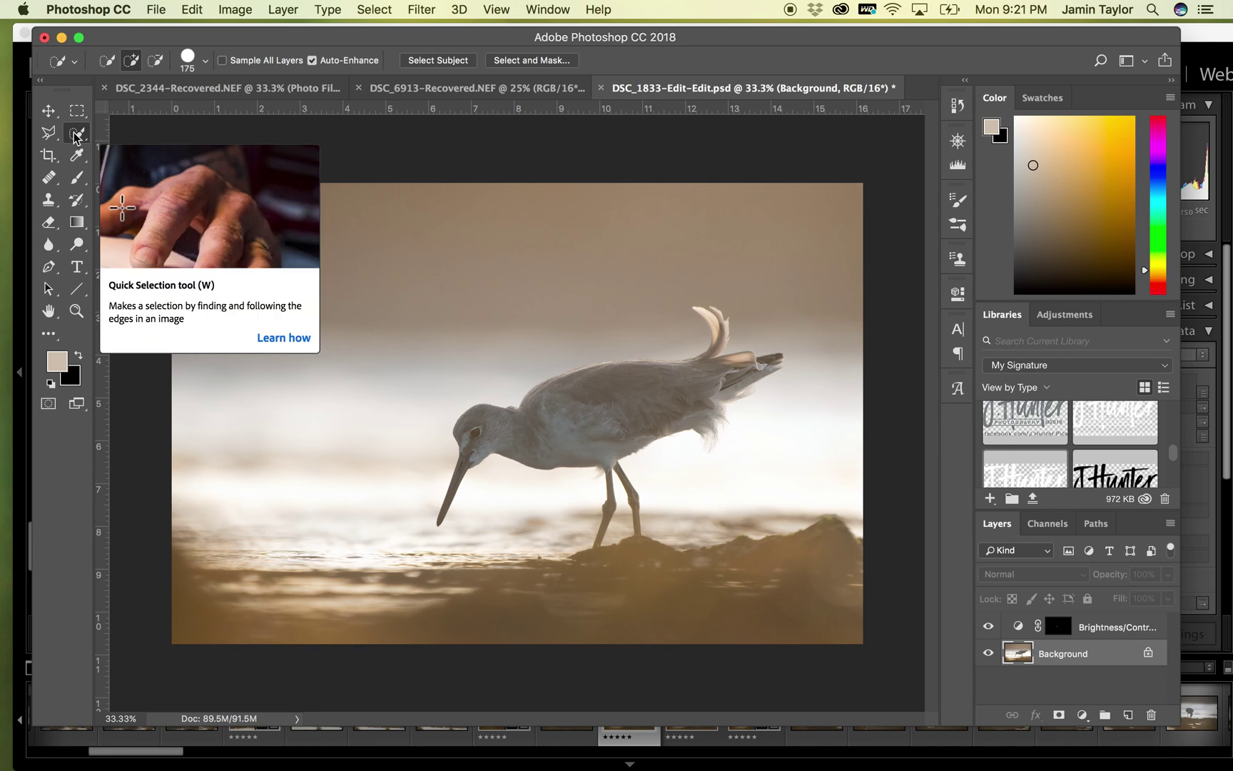
{"action": "mouse_move", "coordinate": [491, 425]}
{"action": "left_mouse_down"}
{"action": "mouse_move", "coordinate": [481, 431]}
{"action": "mouse_move", "coordinate": [532, 428]}
{"action": "mouse_move", "coordinate": [703, 375]}
{"action": "left_mouse_up"}
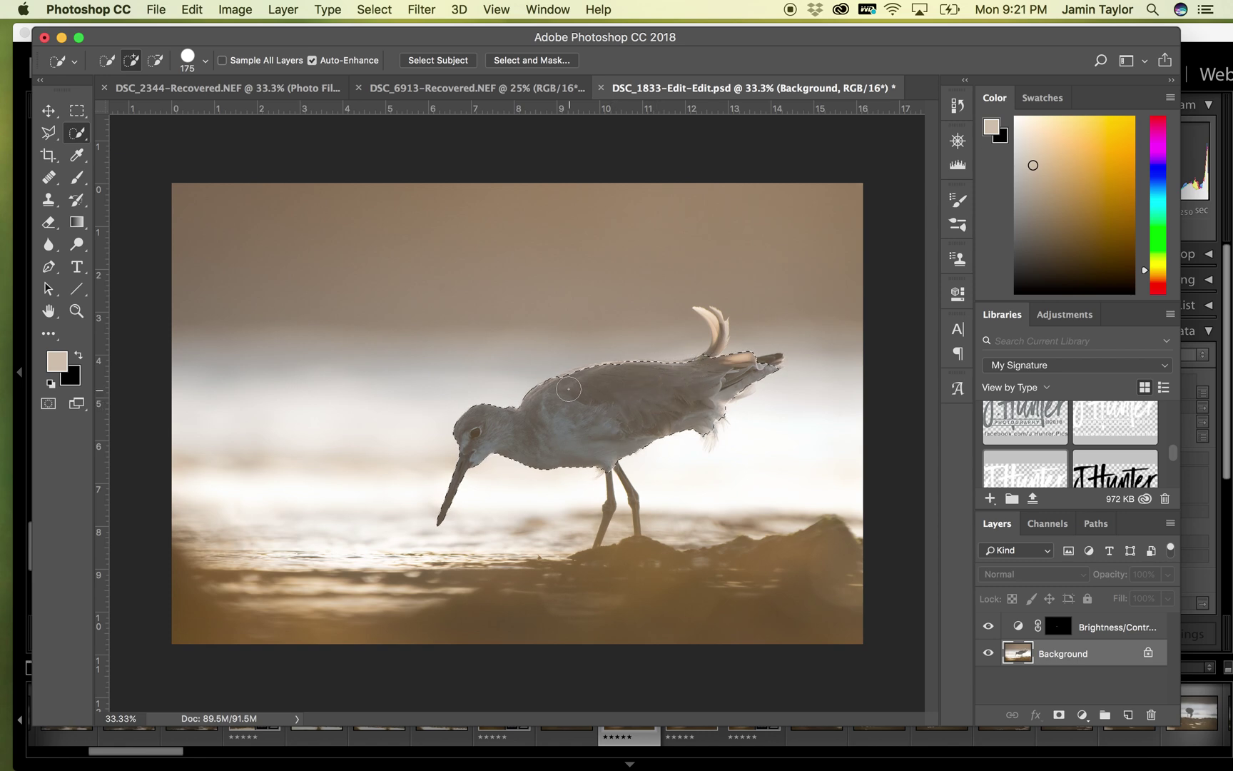
{"action": "mouse_move", "coordinate": [570, 383]}
{"action": "left_mouse_down"}
{"action": "mouse_move", "coordinate": [575, 369]}
{"action": "mouse_move", "coordinate": [633, 364]}
{"action": "mouse_move", "coordinate": [699, 380]}
{"action": "left_mouse_up"}
Add the raised tail feather and both legs to the bird selection with a Quick Selection brush size of 40.
{"action": "key", "text": "bracketleft"}
{"action": "key", "text": "bracketleft"}
{"action": "key", "text": "bracketleft"}
{"action": "key", "text": "bracketleft"}
{"action": "key", "text": "bracketleft"}
{"action": "key", "text": "bracketleft"}
{"action": "key", "text": "bracketleft"}
{"action": "key", "text": "bracketleft"}
{"action": "key", "text": "bracketleft"}
{"action": "left_click_drag", "start_coordinate": [710, 314], "coordinate": [706, 314]}
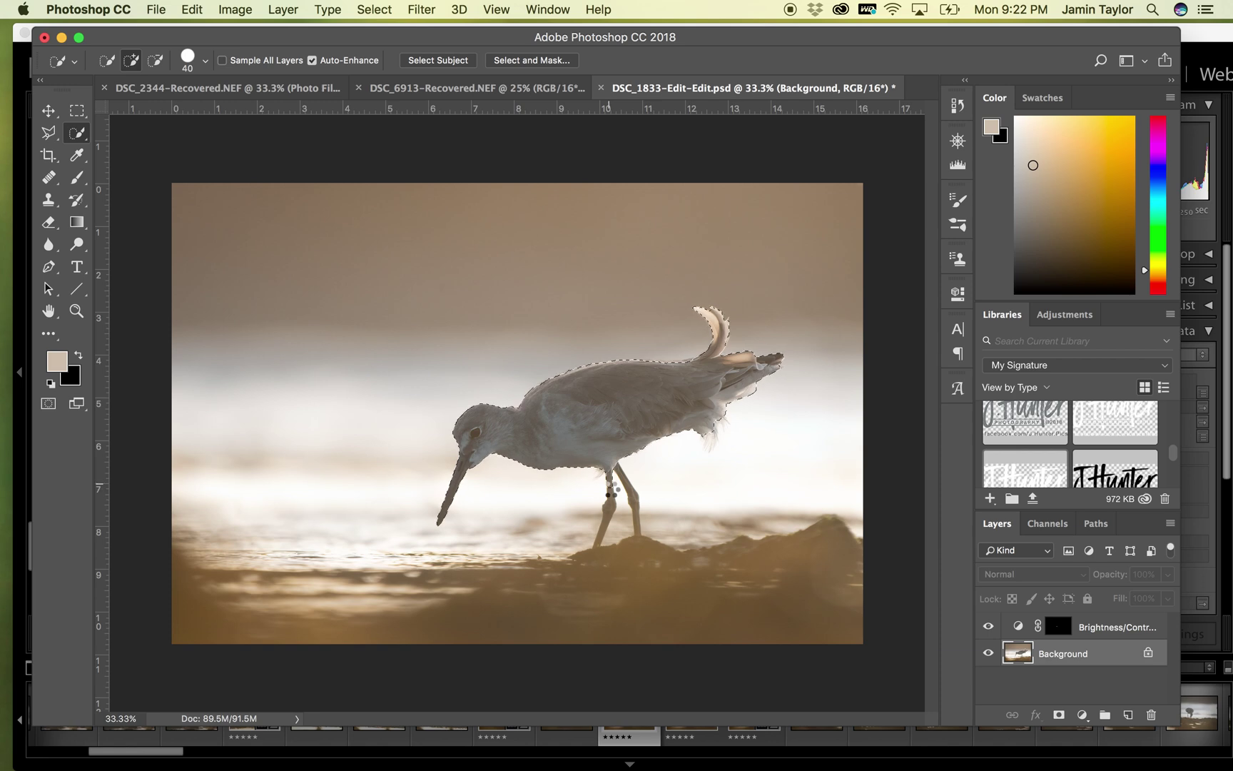
{"action": "left_click_drag", "start_coordinate": [610, 501], "coordinate": [608, 513]}
{"action": "key", "text": "alt"}
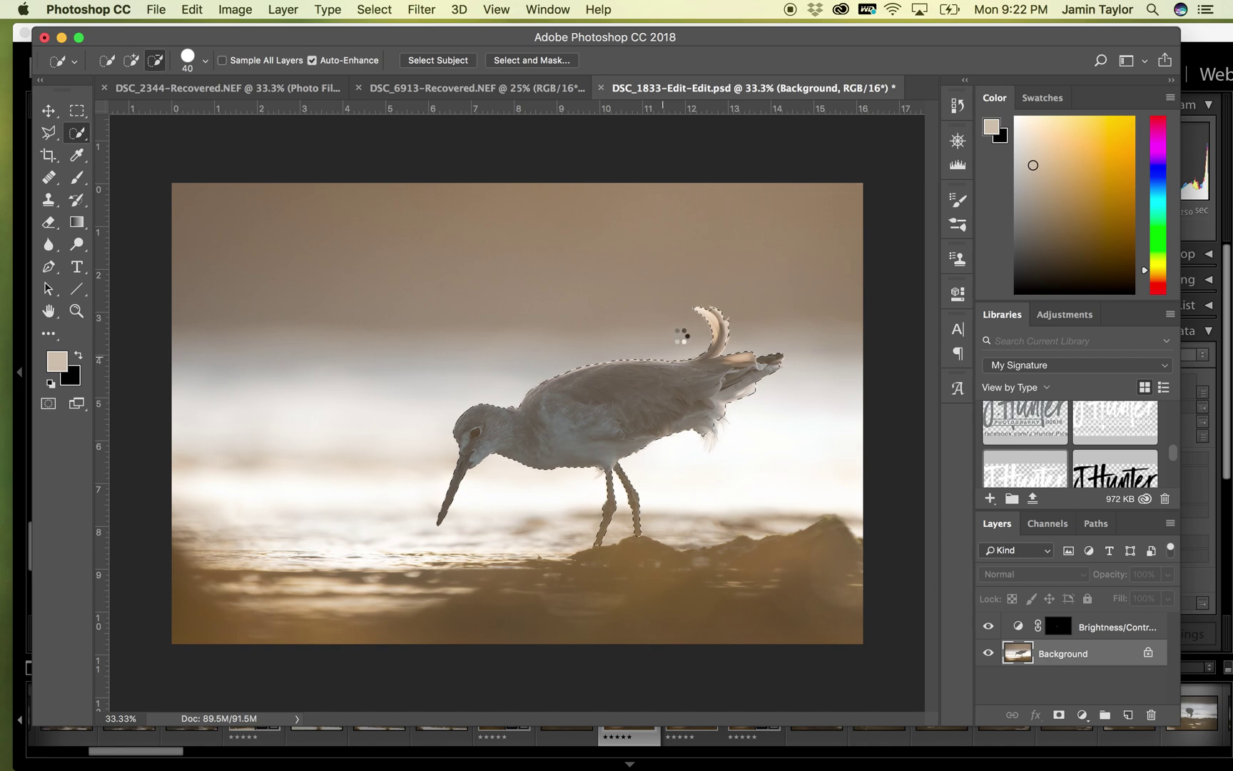
{"action": "key", "text": "alt"}
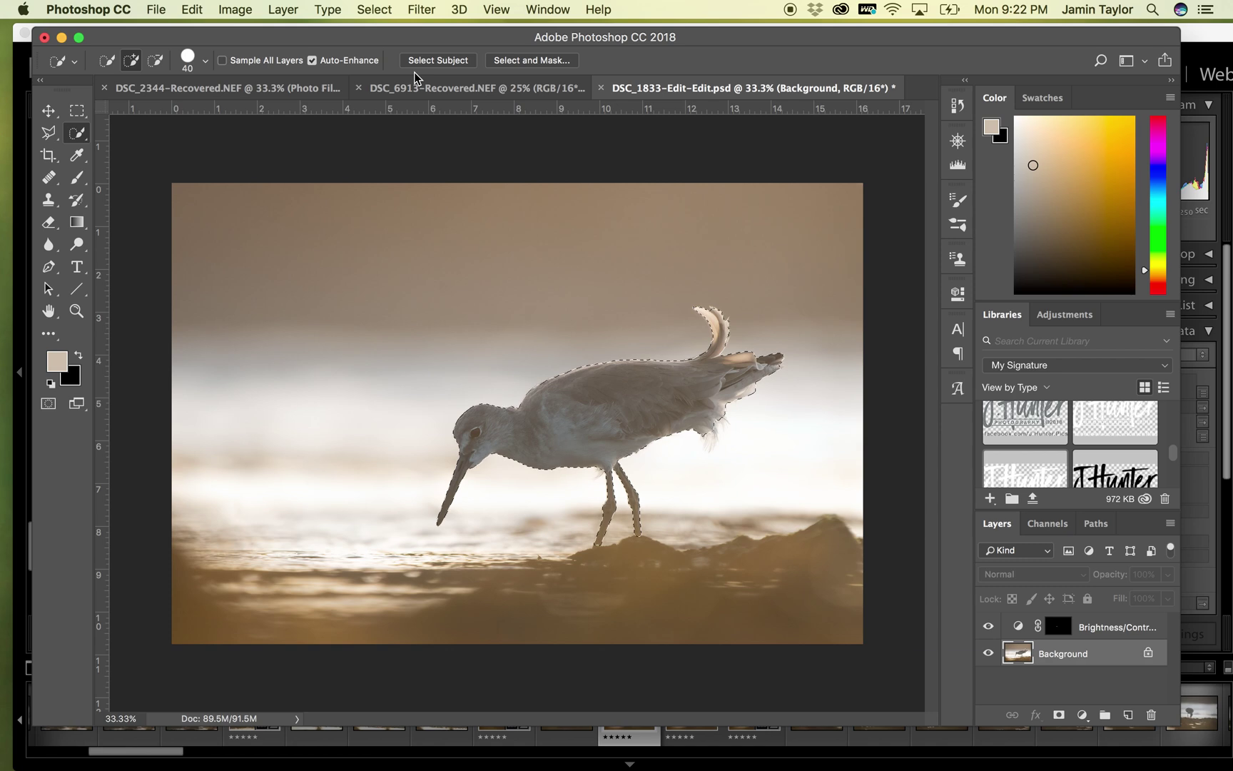
Contract the bird selection by 5 pixels and feather it with a 5-pixel radius.
{"action": "left_click", "coordinate": [376, 7]}
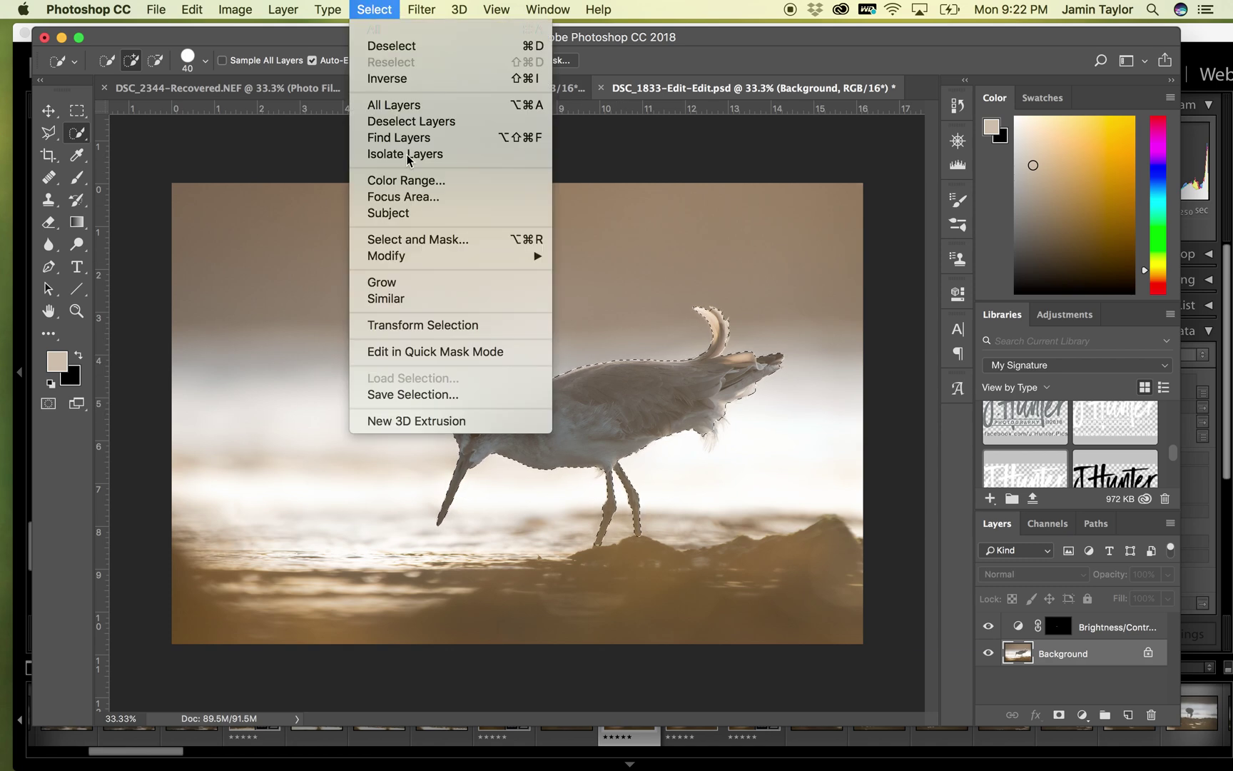
{"action": "mouse_move", "coordinate": [535, 258]}
{"action": "left_click", "coordinate": [598, 311]}
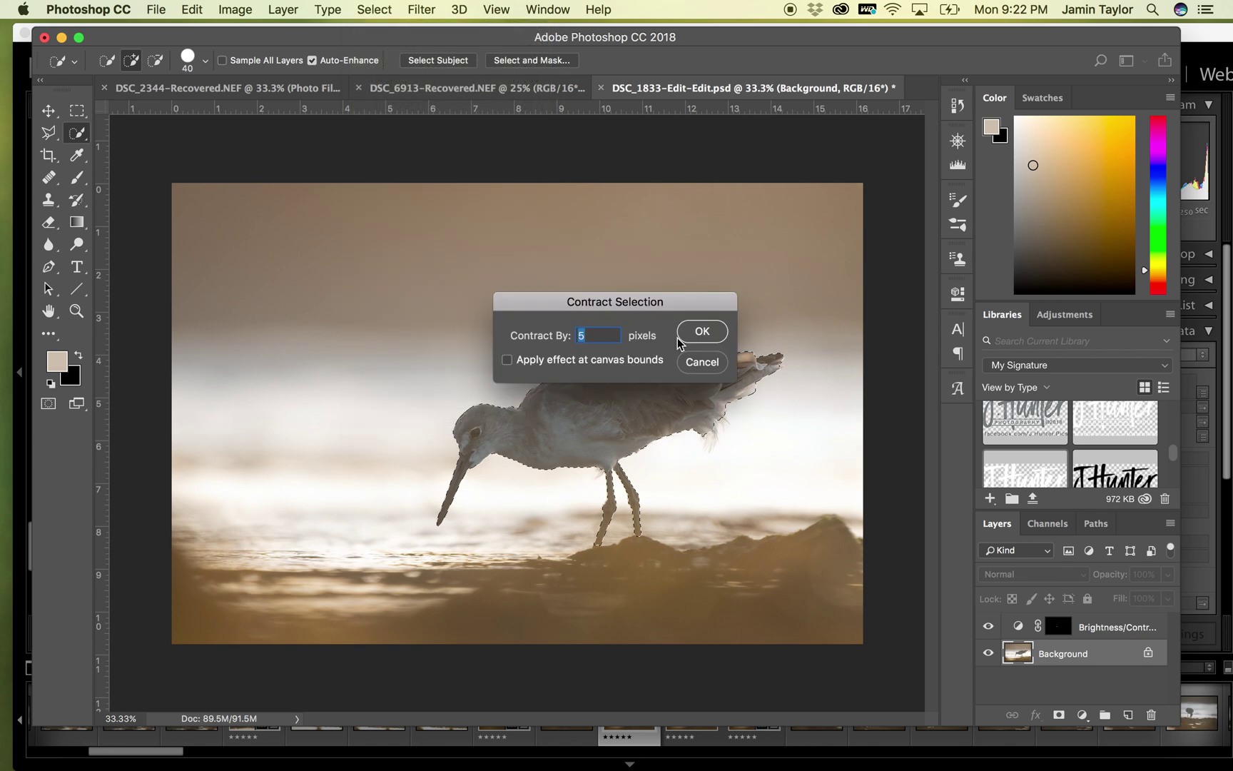
{"action": "left_click", "coordinate": [701, 333]}
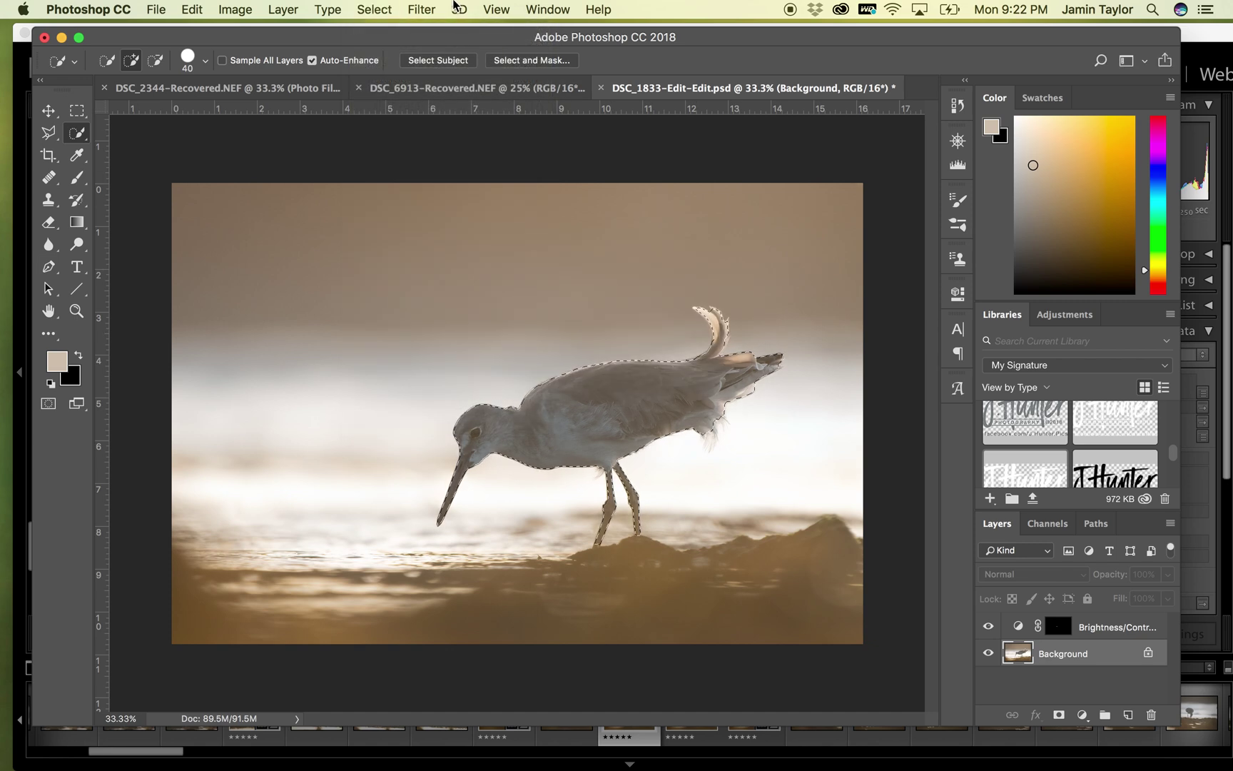
{"action": "left_click", "coordinate": [374, 10]}
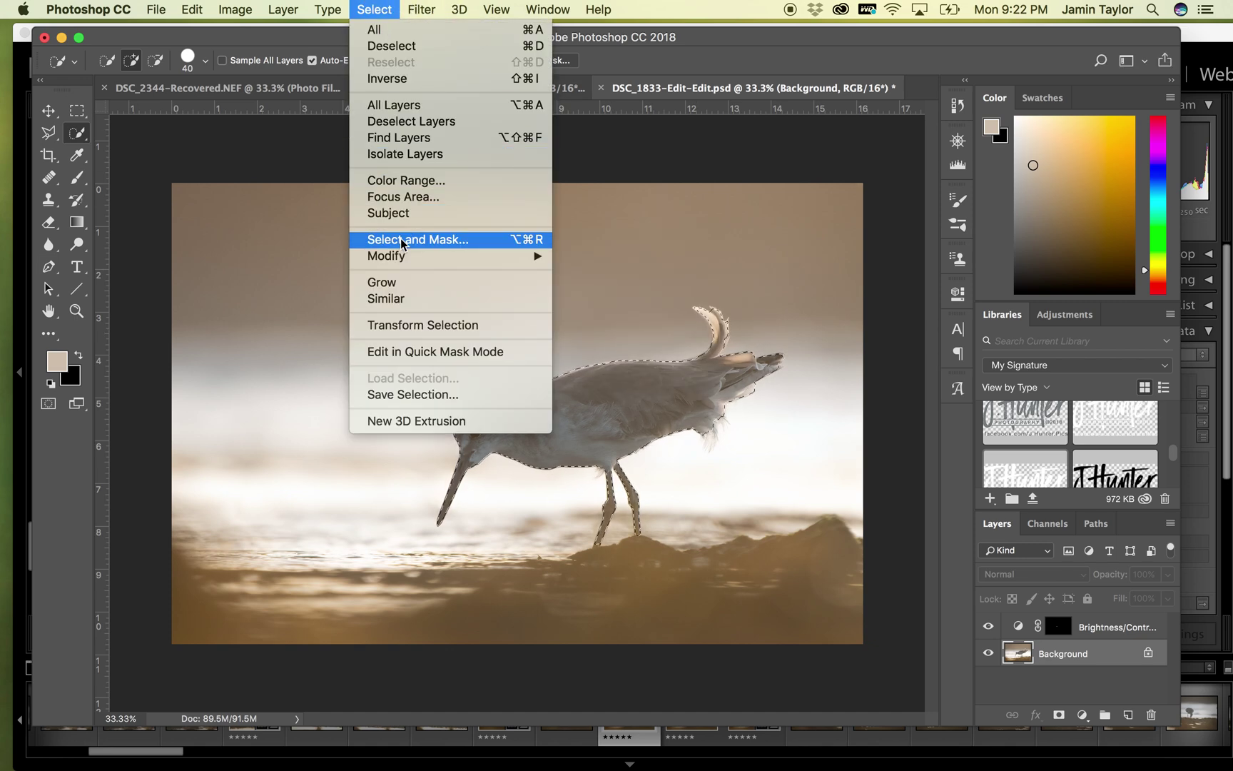
{"action": "mouse_move", "coordinate": [532, 256]}
{"action": "left_click", "coordinate": [597, 321]}
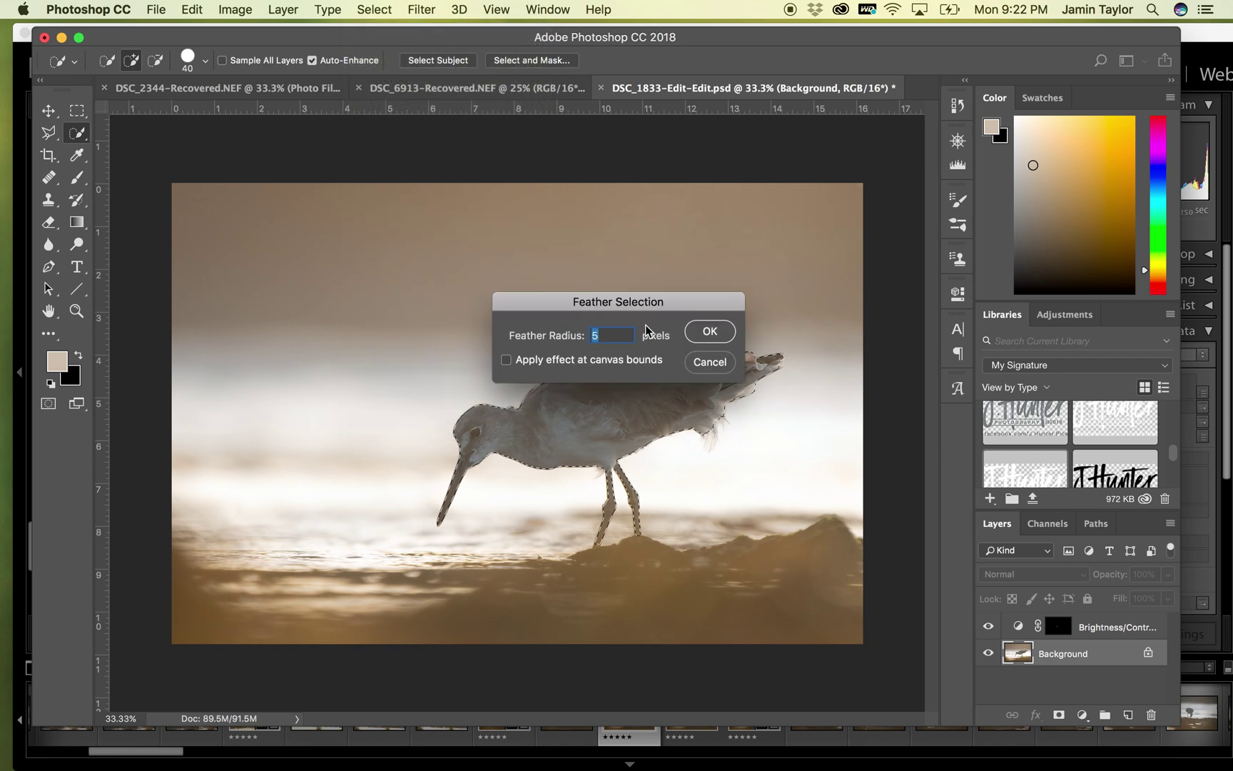
{"action": "left_click", "coordinate": [705, 333]}
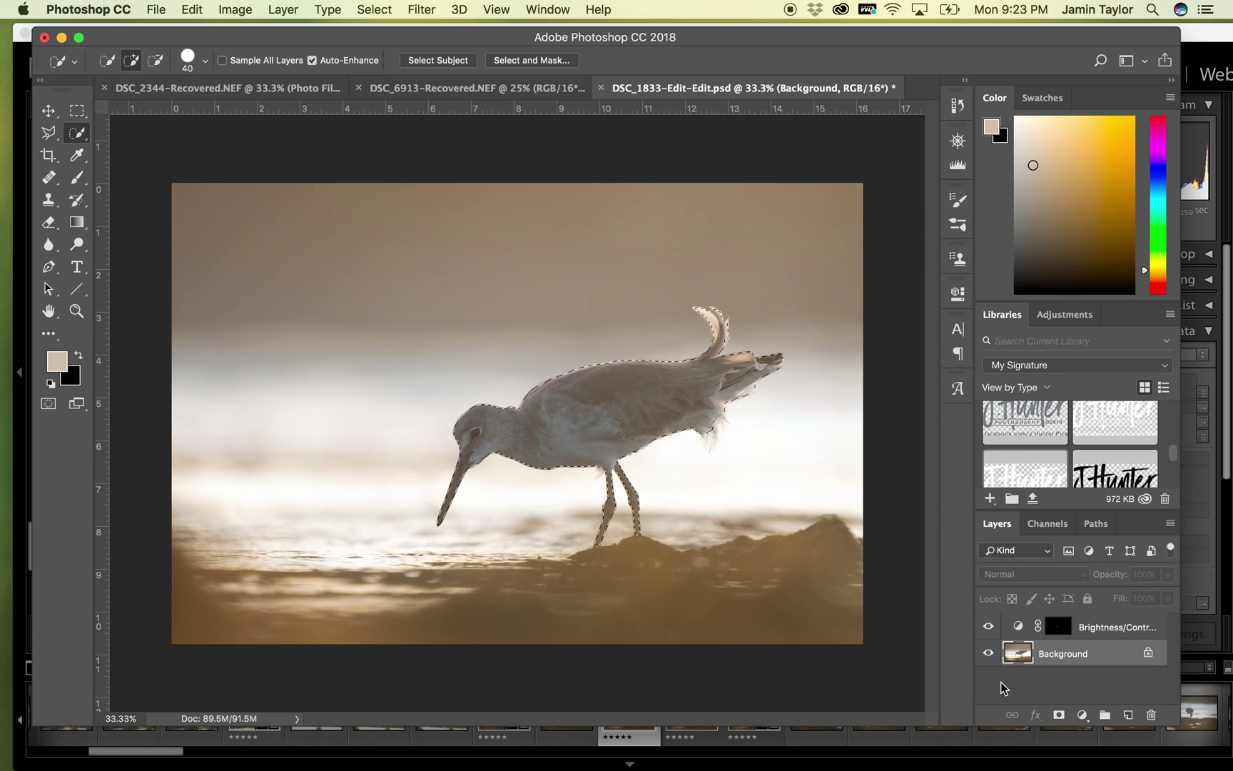
Copy the selected bird from the Background onto its own layer and check the cutout with the Background briefly hidden.
{"action": "left_click_drag", "start_coordinate": [1017, 654], "coordinate": [1019, 656]}
{"action": "key", "text": "super+j"}
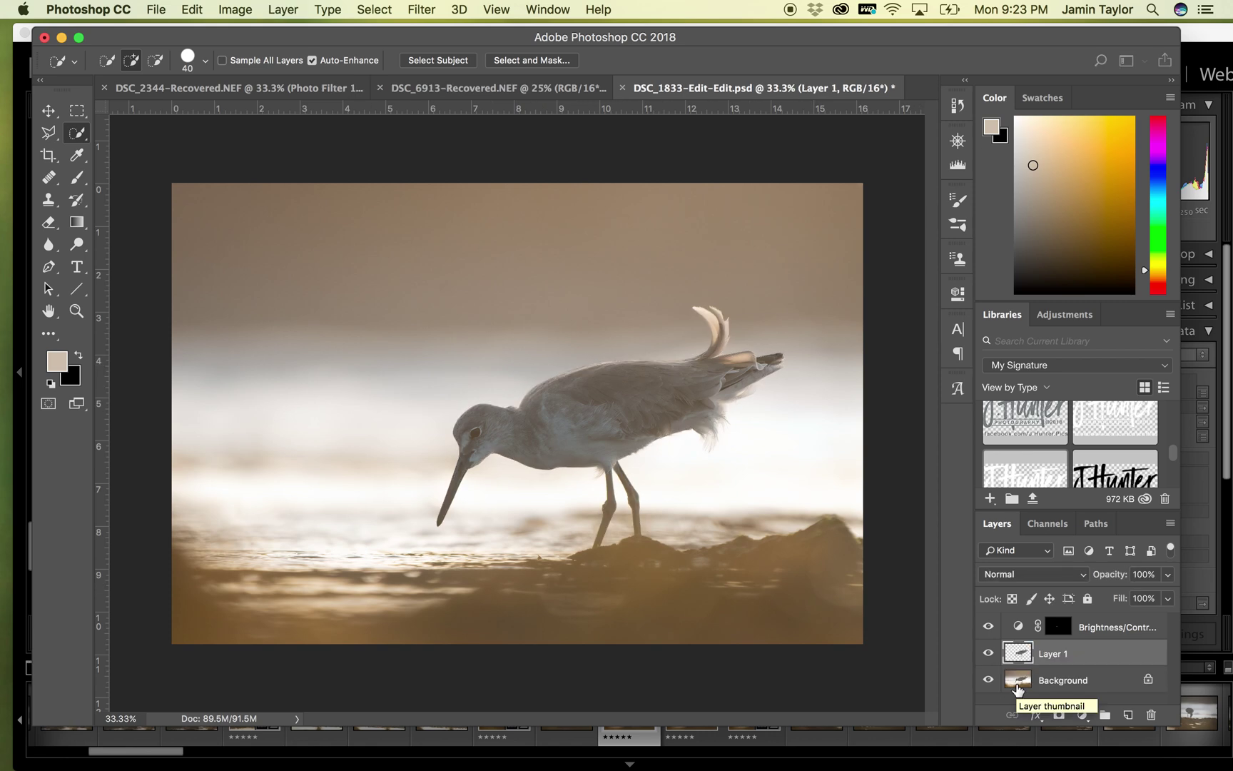
{"action": "left_click", "coordinate": [988, 680]}
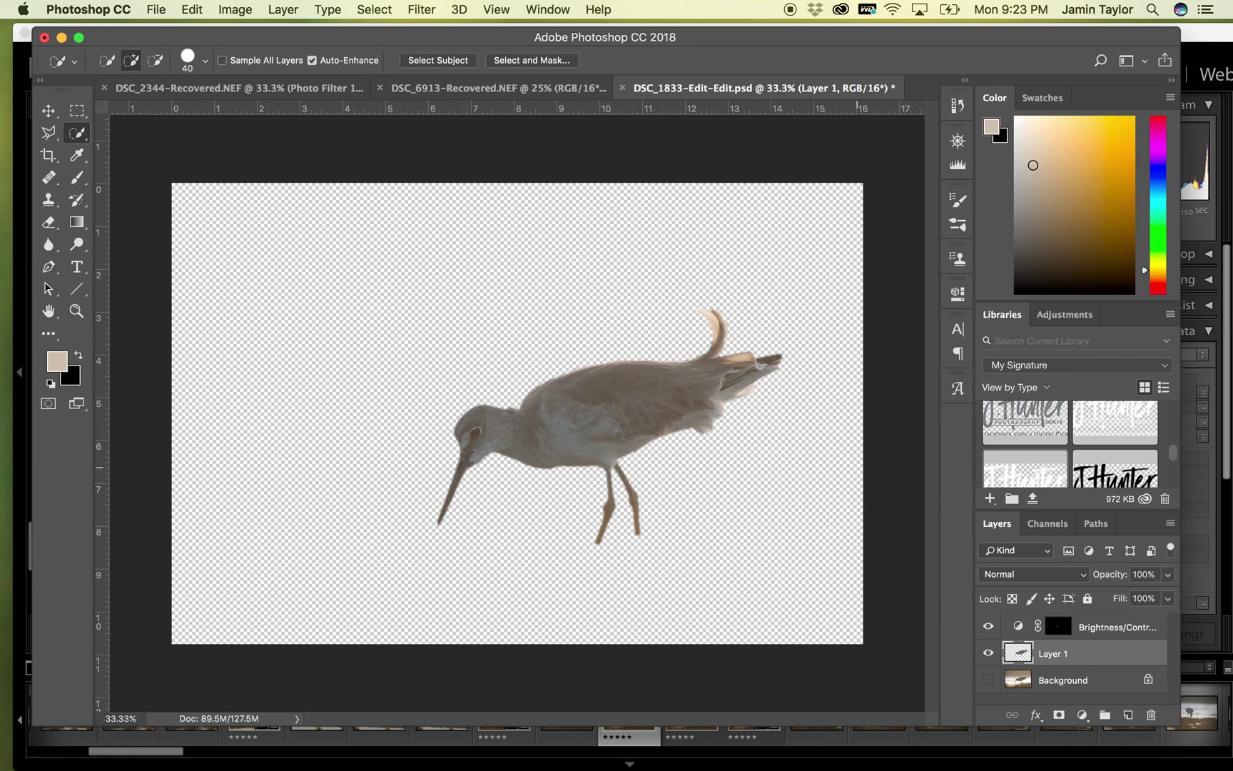
{"action": "left_click", "coordinate": [988, 679]}
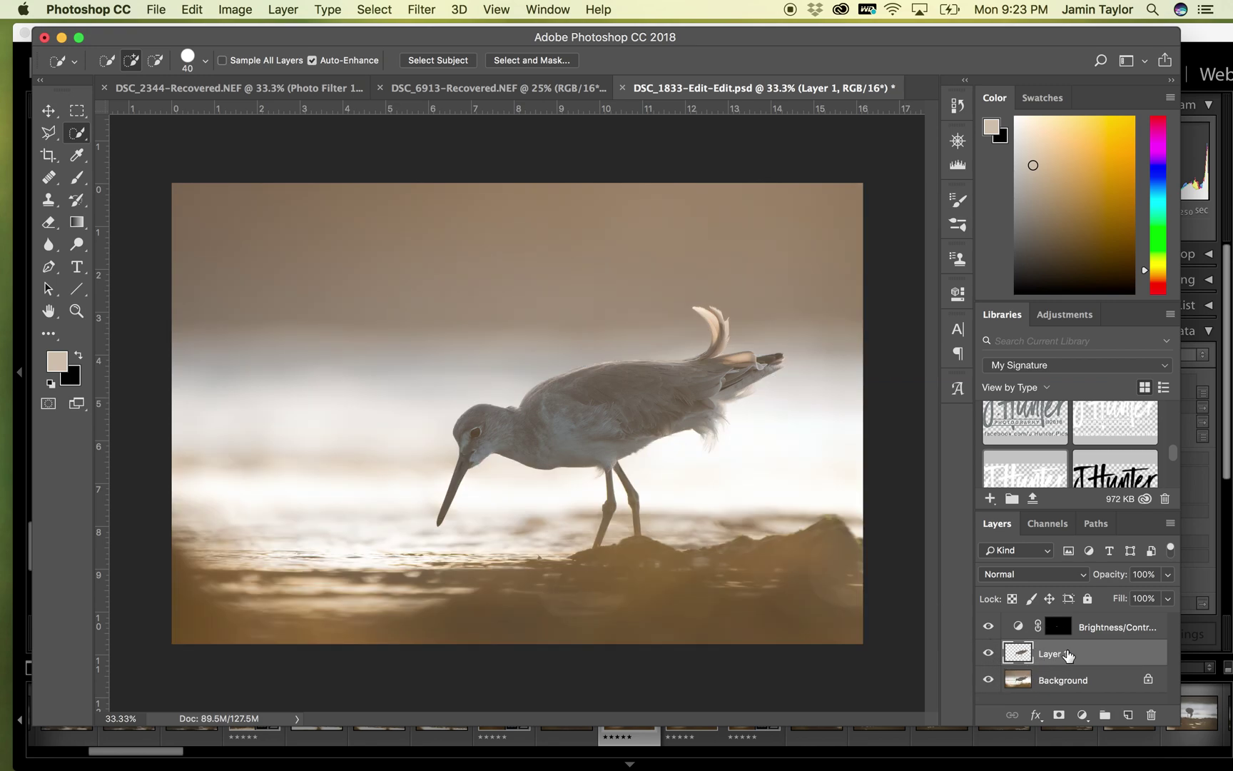
Open the bird layer in Topaz Adjust 5 and try the Mild Details and Photo Pop presets.
{"action": "left_click", "coordinate": [413, 8]}
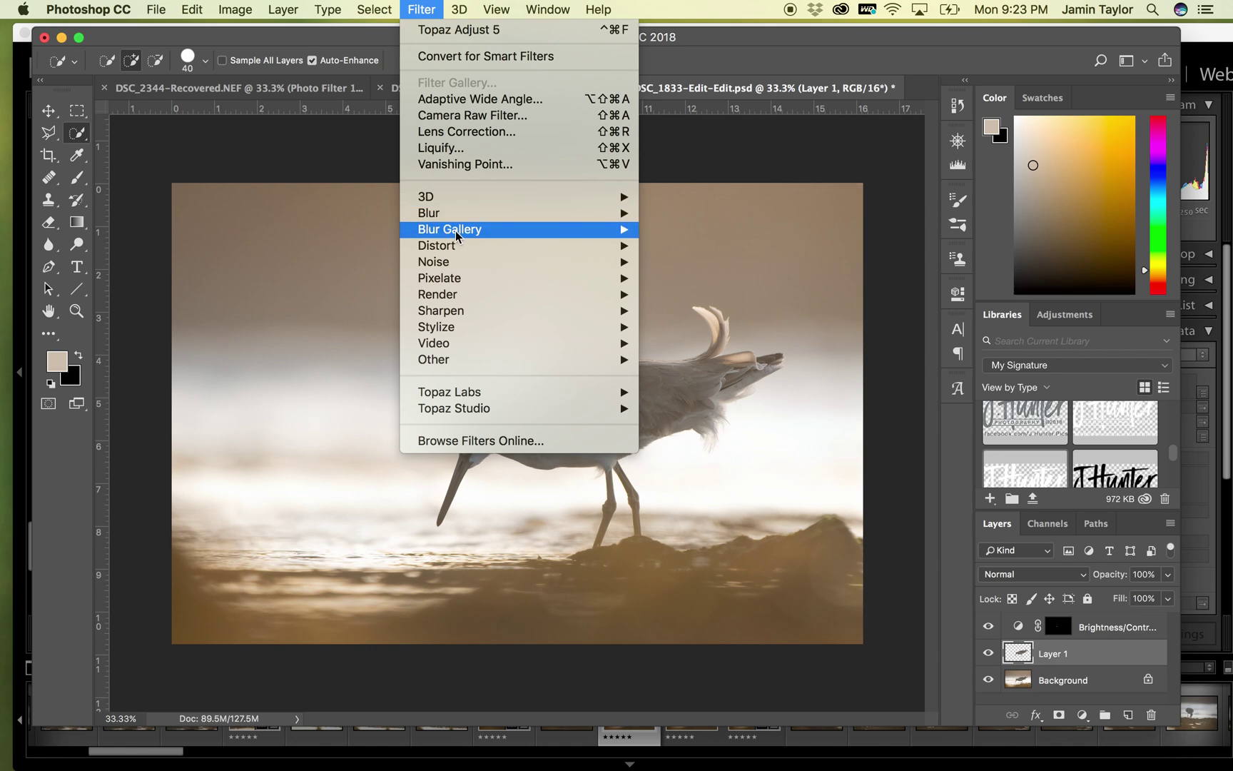
{"action": "mouse_move", "coordinate": [458, 395]}
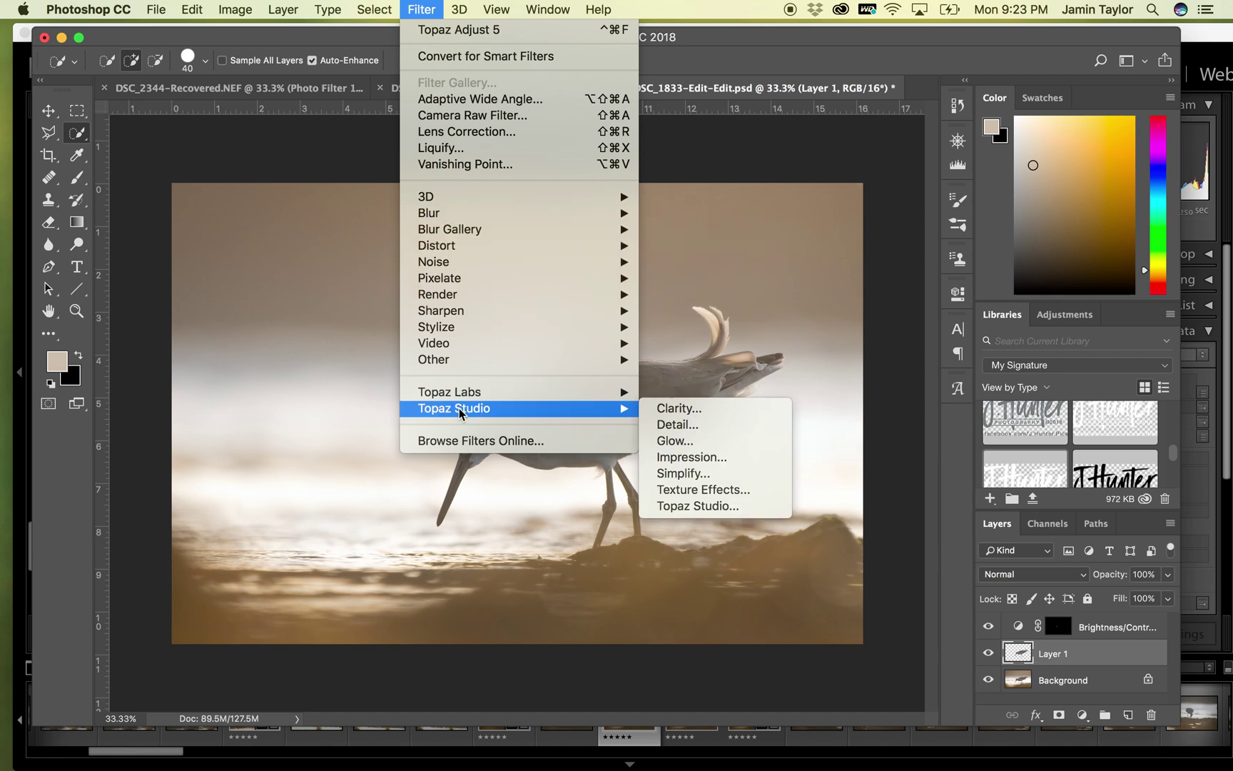
{"action": "left_click", "coordinate": [694, 395]}
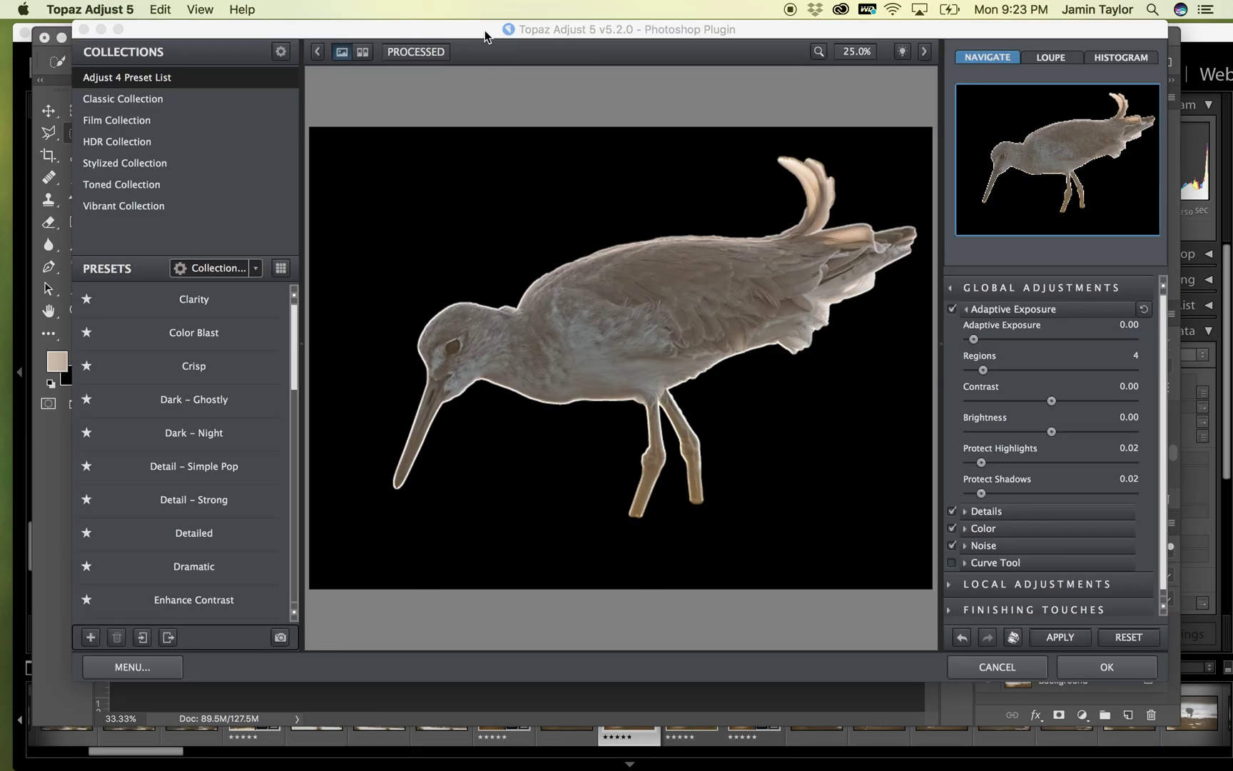
{"action": "left_click_drag", "start_coordinate": [297, 344], "coordinate": [286, 456]}
{"action": "scroll", "coordinate": [285, 461], "scroll_direction": "up", "scroll_amount": 1}
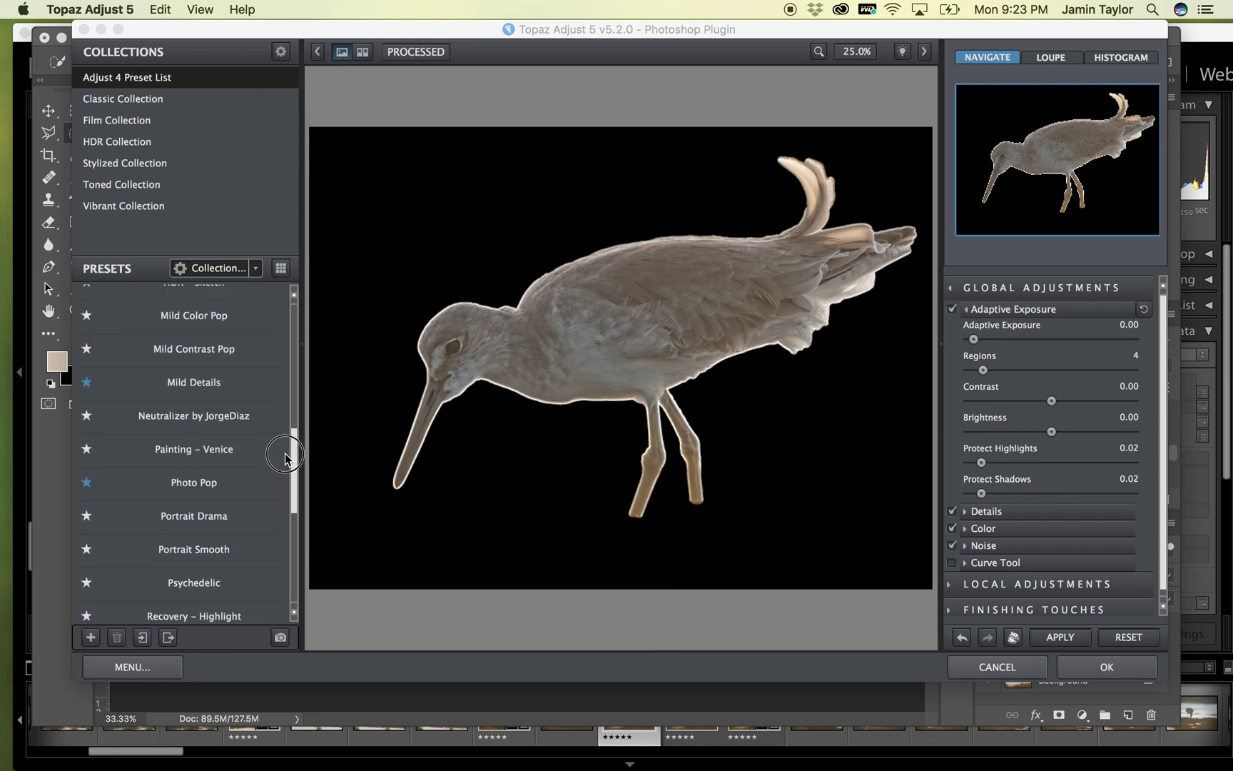
{"action": "mouse_move", "coordinate": [176, 392]}
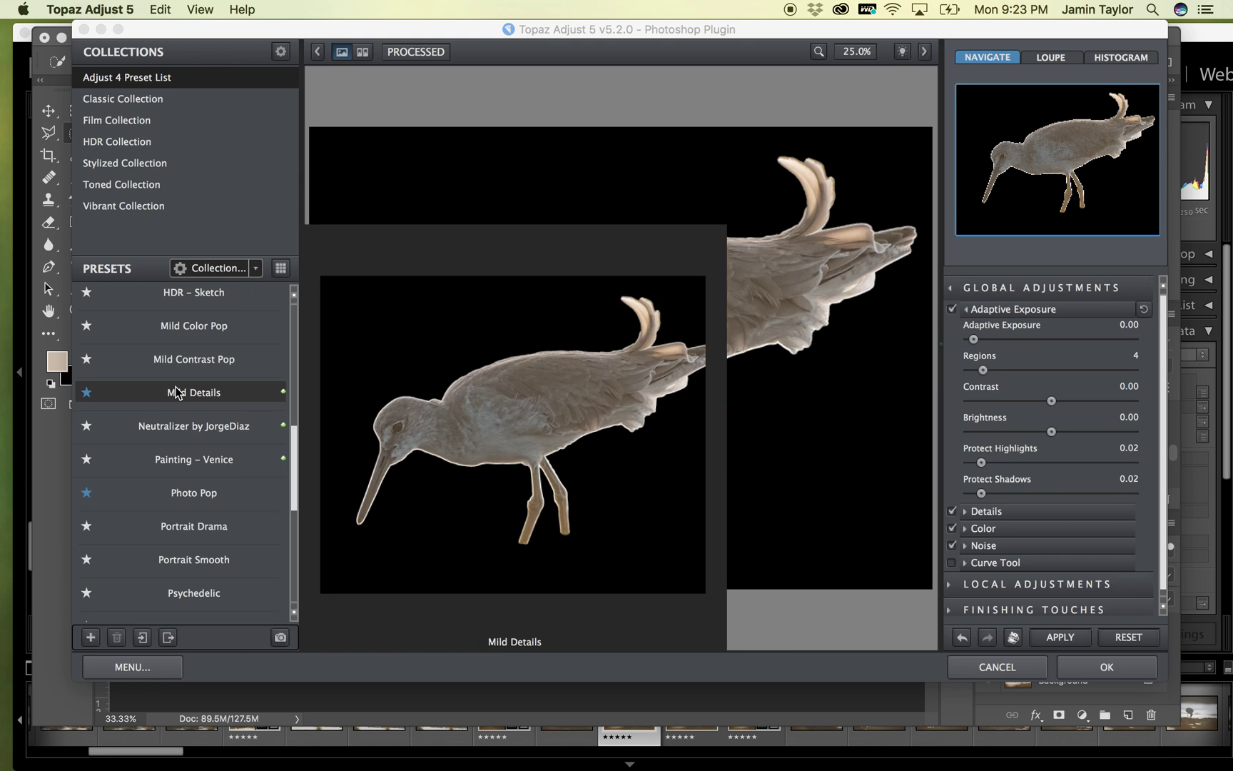
{"action": "left_click", "coordinate": [186, 389]}
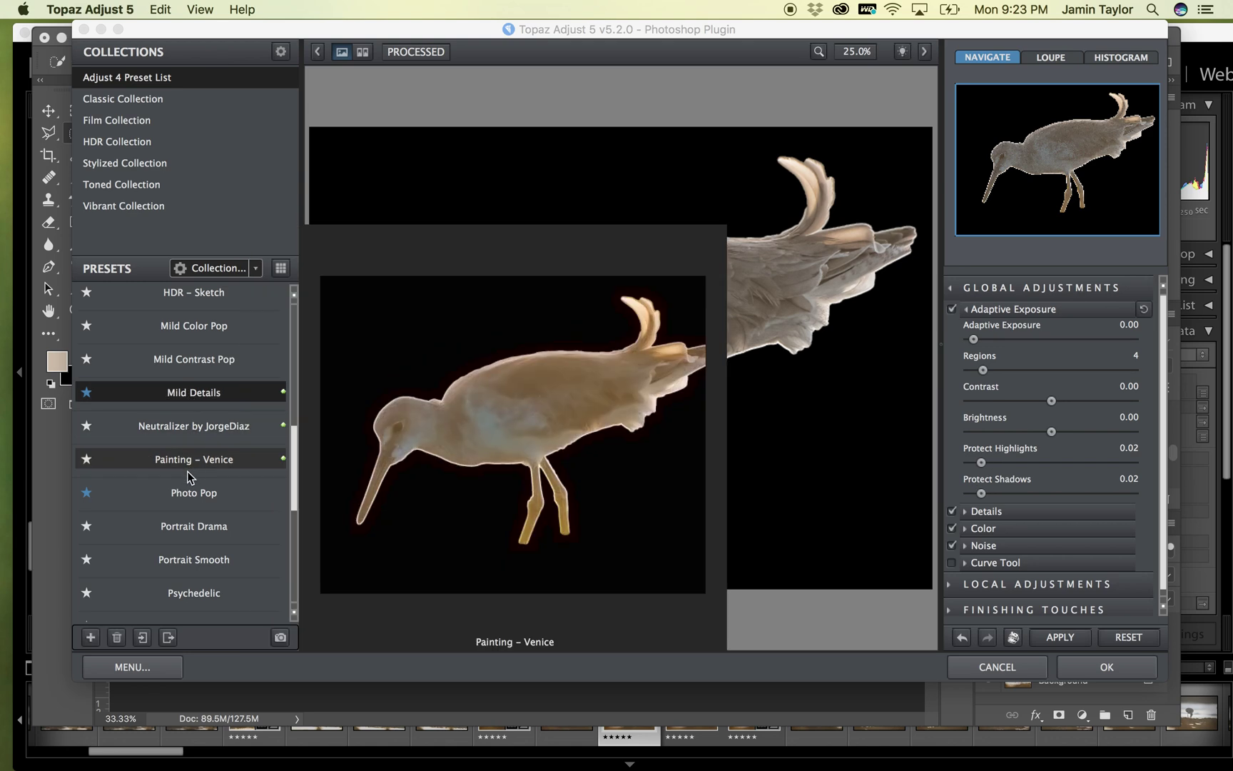
{"action": "left_click", "coordinate": [189, 494]}
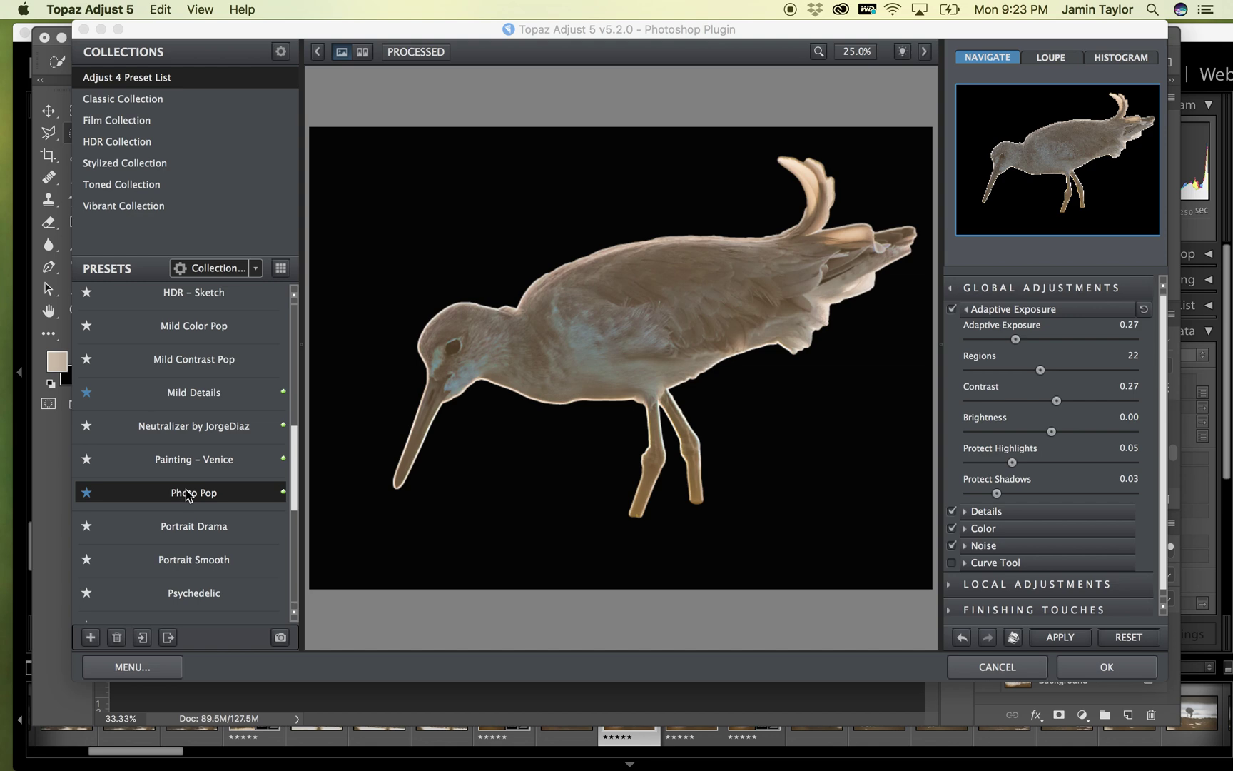
Compare Mild Details against Photo Pop again, and apply the Photo Pop preset to the bird layer.
{"action": "mouse_move", "coordinate": [208, 401]}
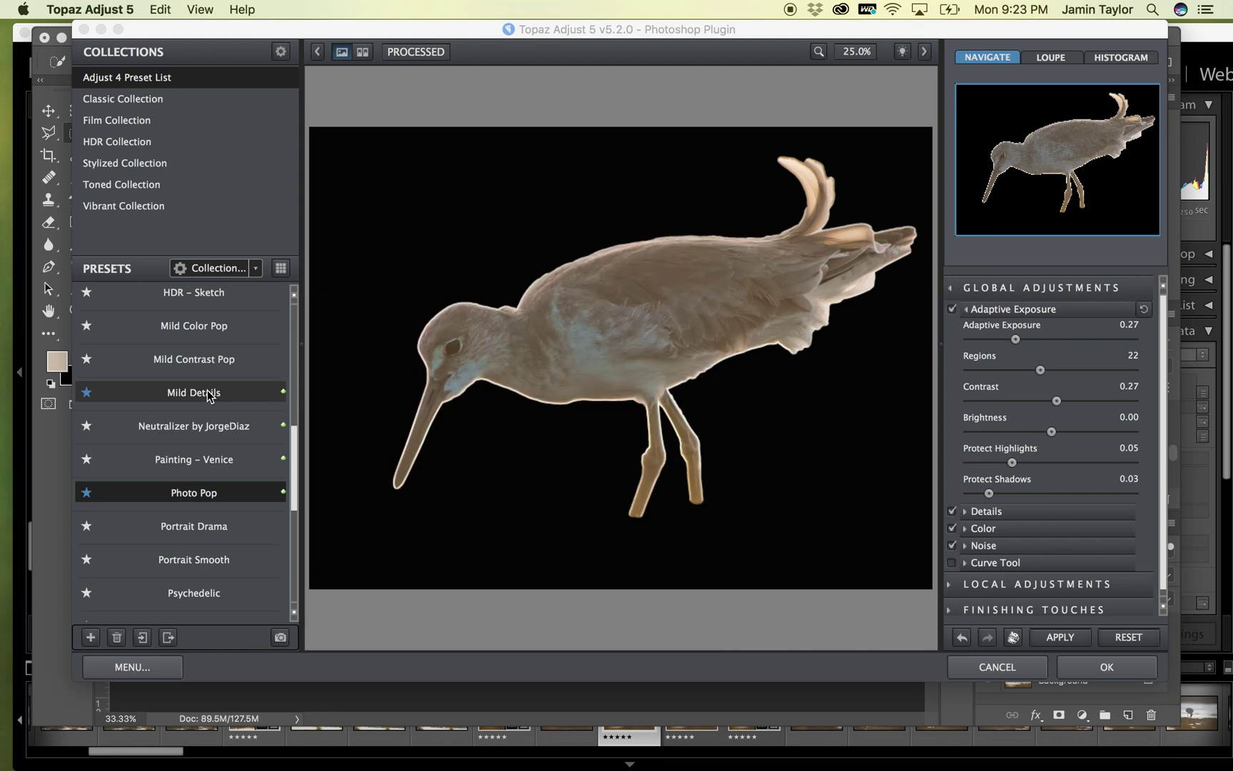
{"action": "left_click", "coordinate": [207, 394]}
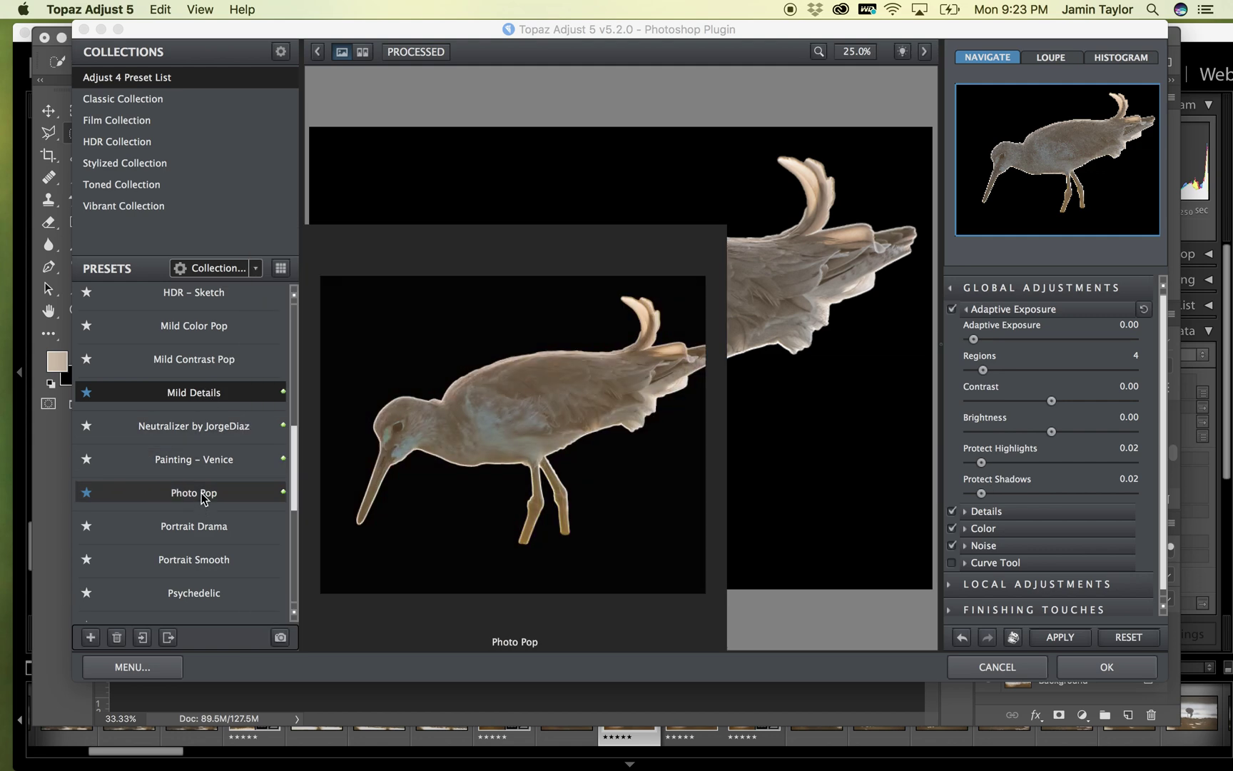
{"action": "left_click", "coordinate": [201, 493]}
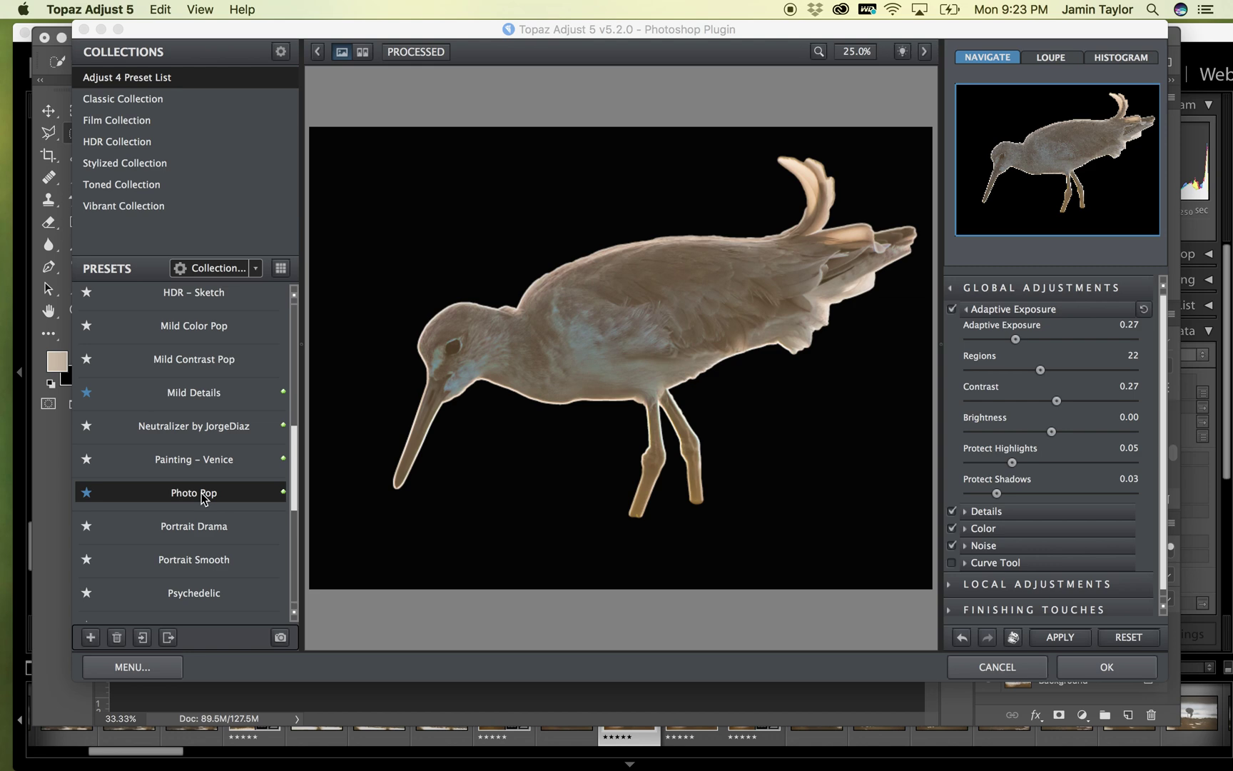
{"action": "left_click", "coordinate": [197, 389]}
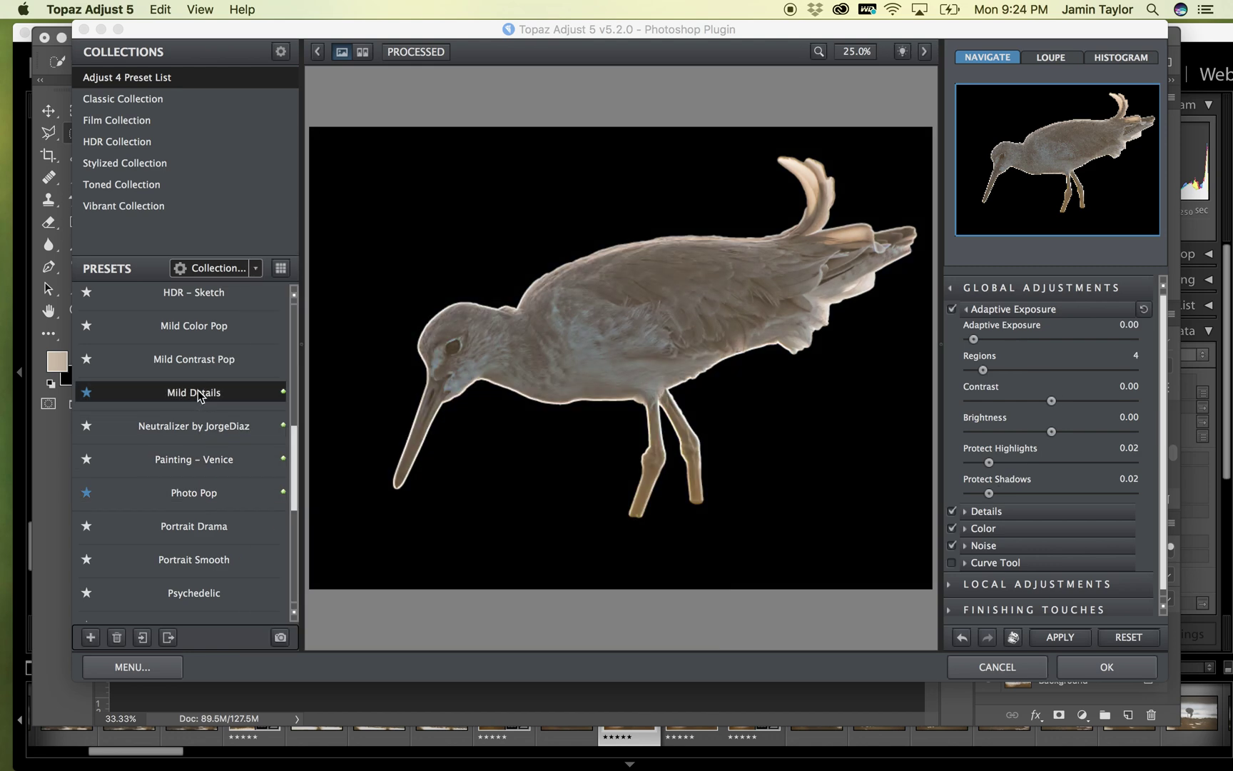
{"action": "left_click", "coordinate": [193, 491]}
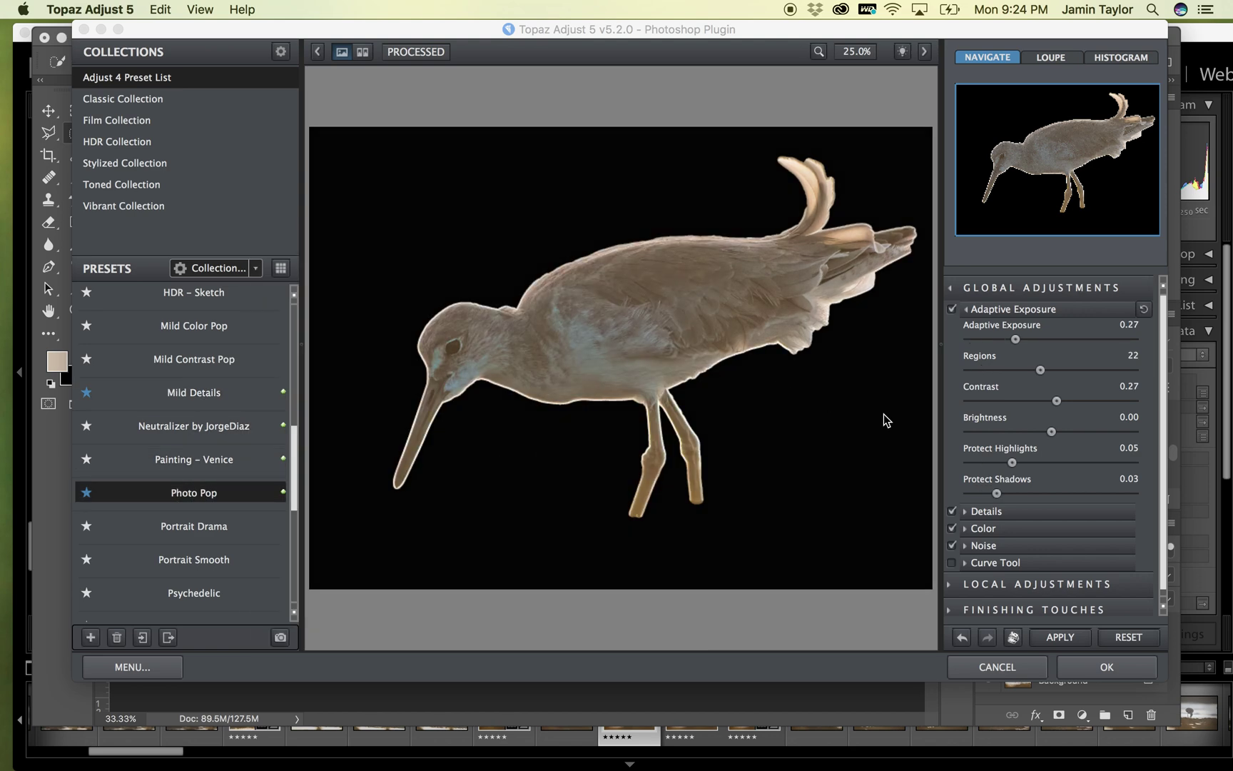
{"action": "left_click", "coordinate": [1107, 668]}
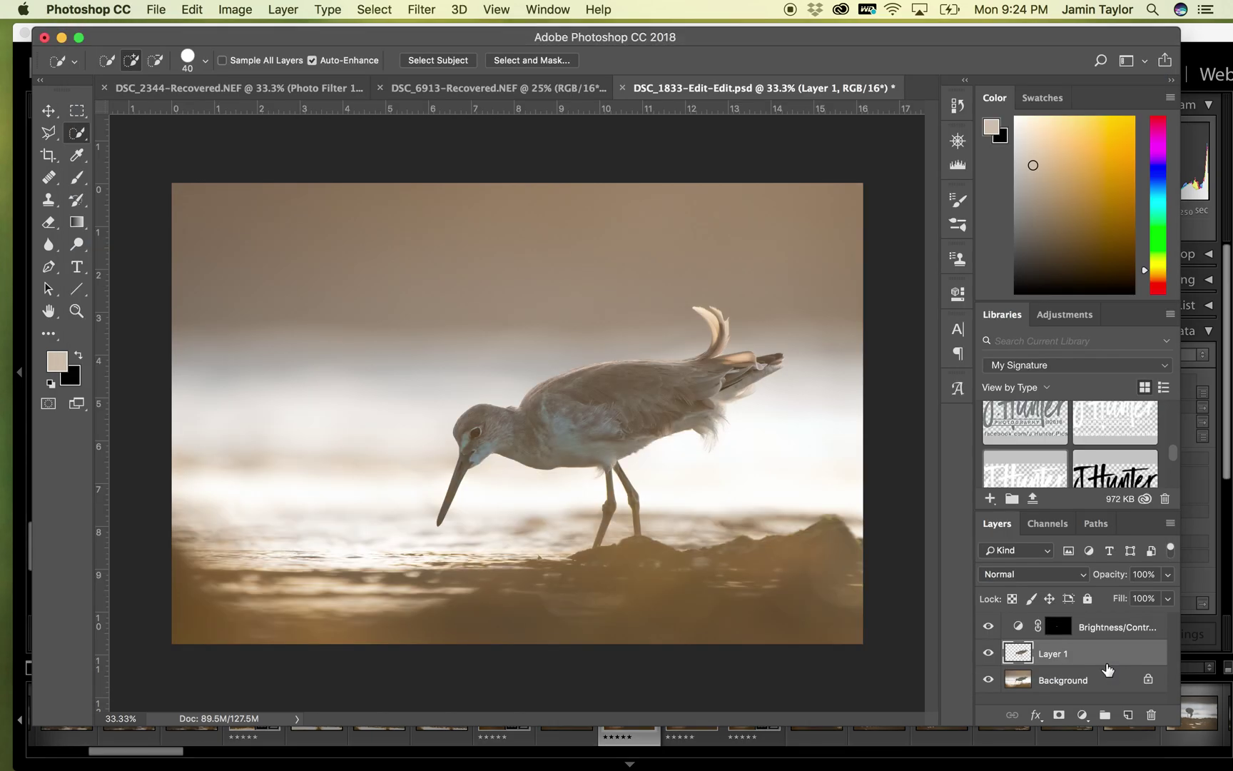
Compare the photo with the adjusted bird layer hidden and shown.
{"action": "left_click", "coordinate": [989, 653]}
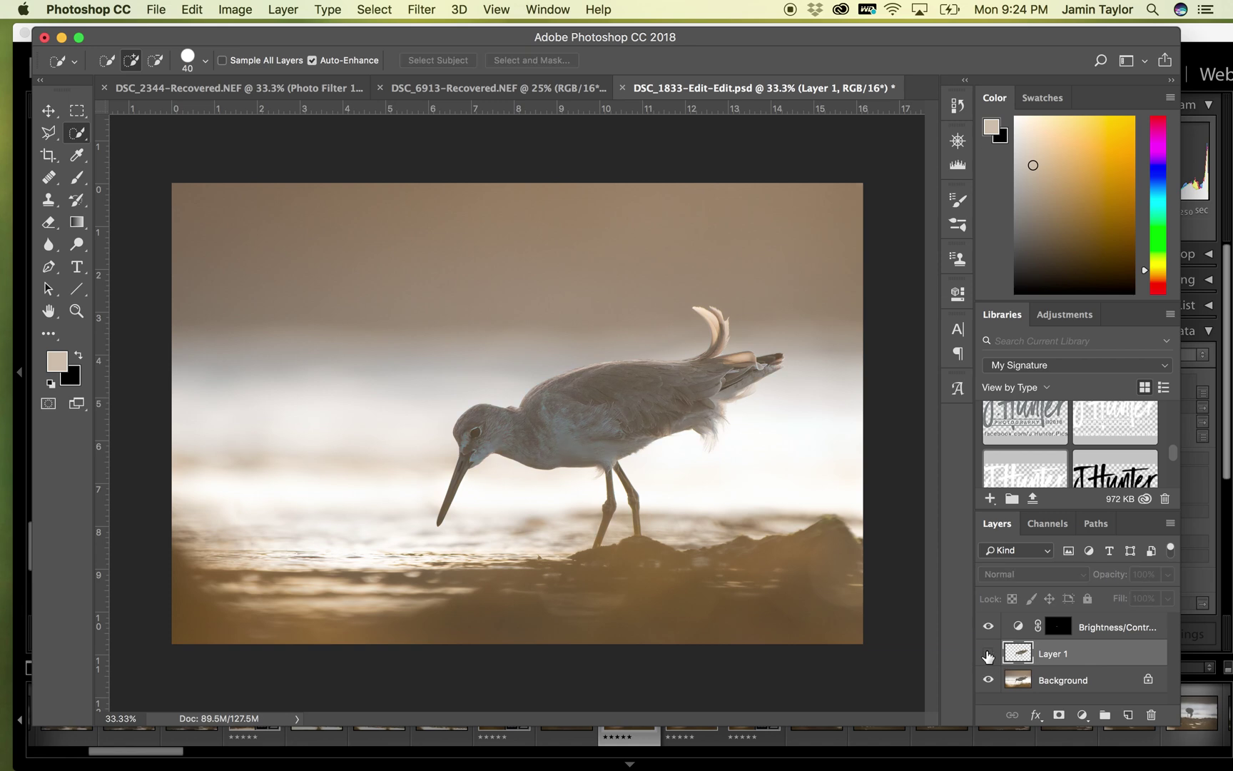
{"action": "left_click", "coordinate": [989, 653]}
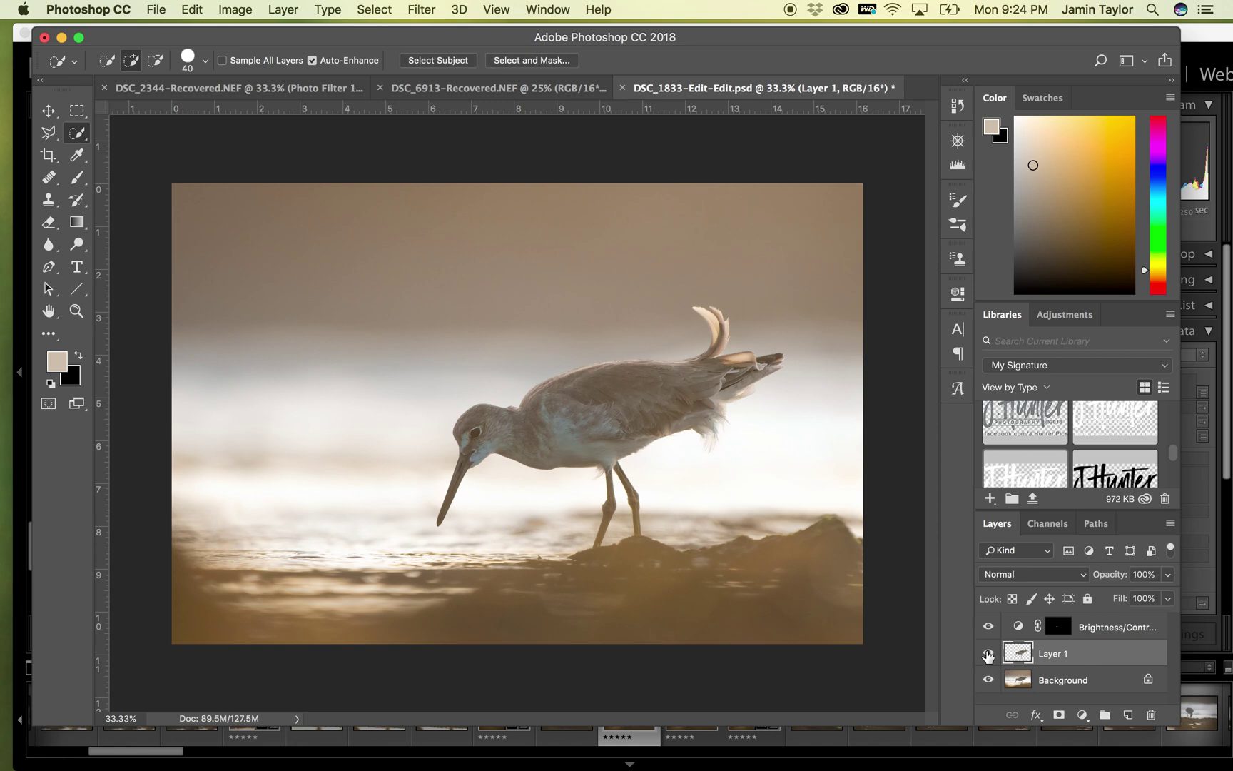
{"action": "left_click", "coordinate": [988, 654]}
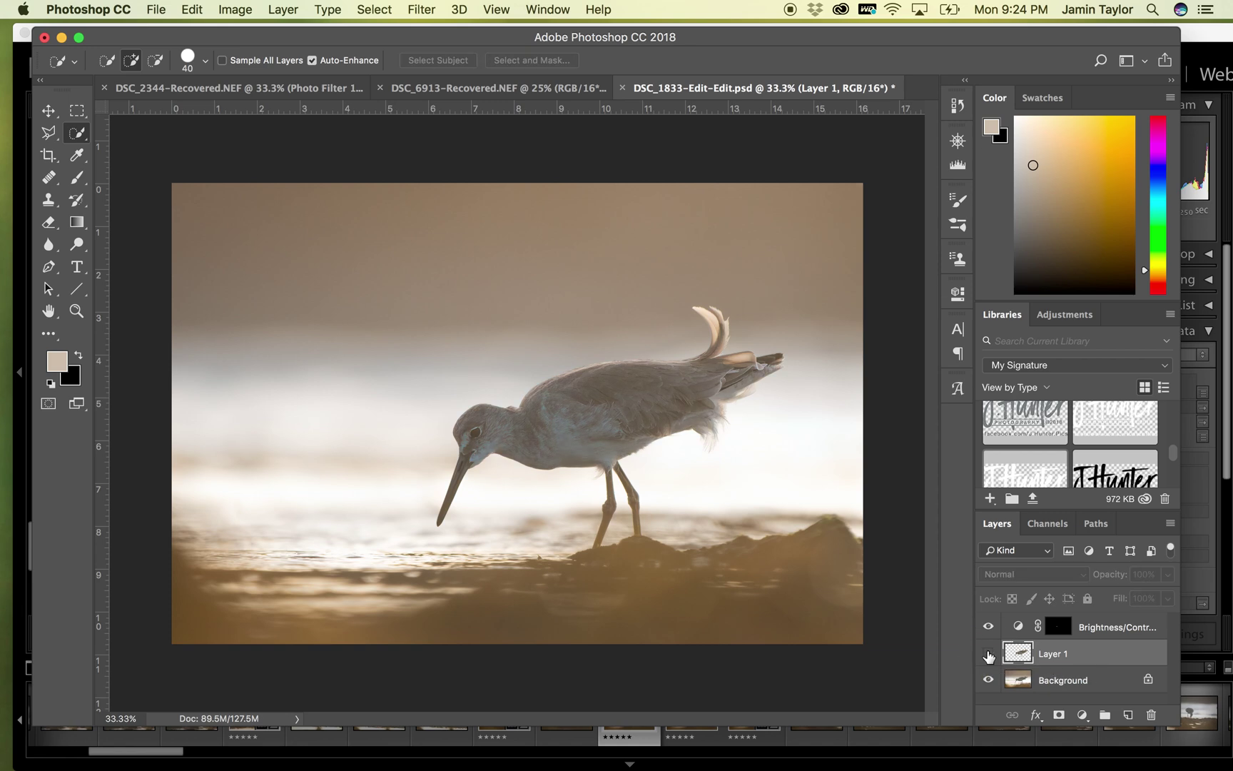
{"action": "left_click", "coordinate": [988, 653]}
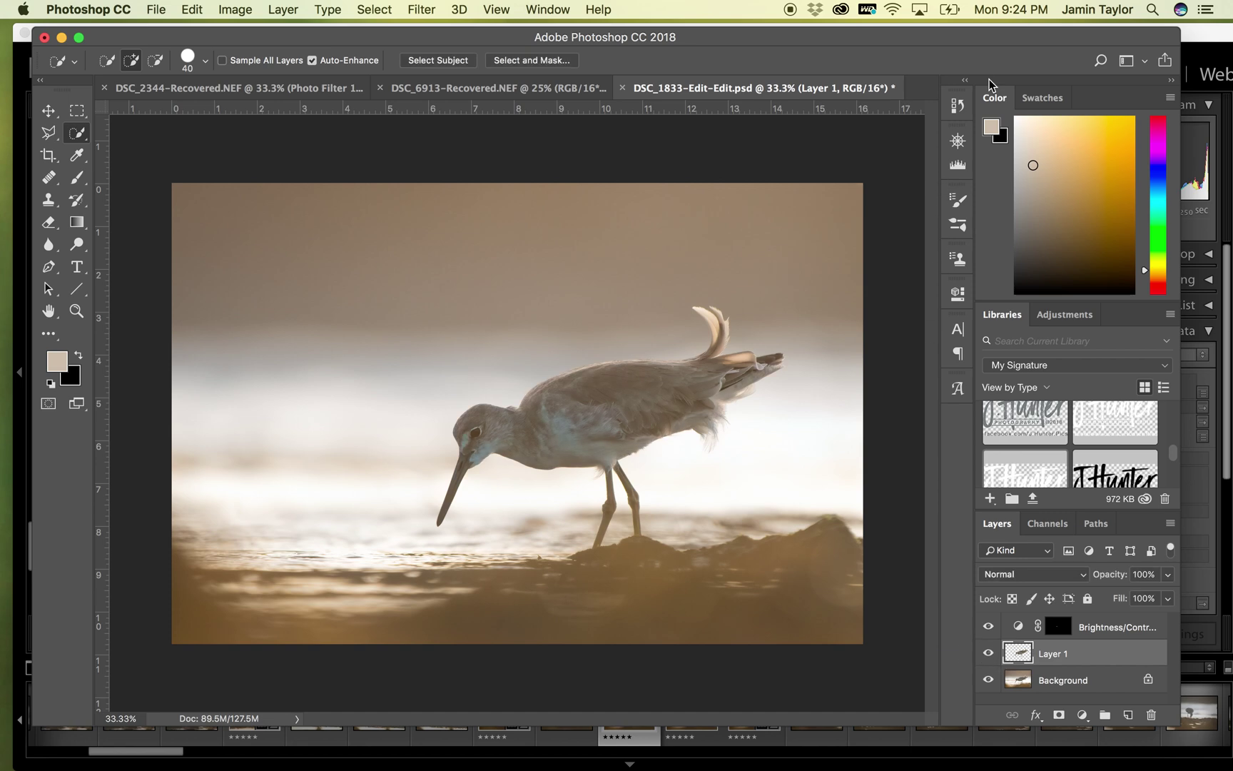
Revert to the state before Topaz Adjust 5, duplicate the bird layer, and reapply the last Topaz Adjust 5 filter to the copy.
{"action": "left_click", "coordinate": [957, 106]}
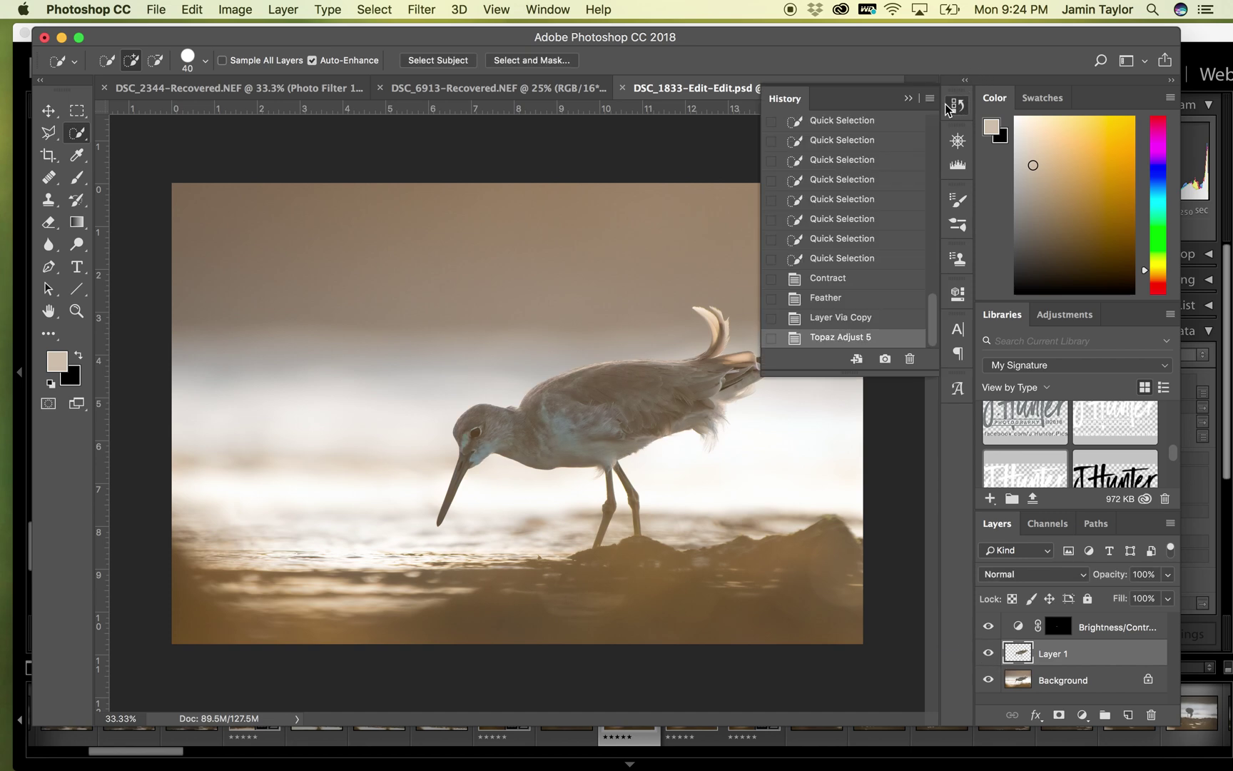
{"action": "left_click", "coordinate": [834, 319]}
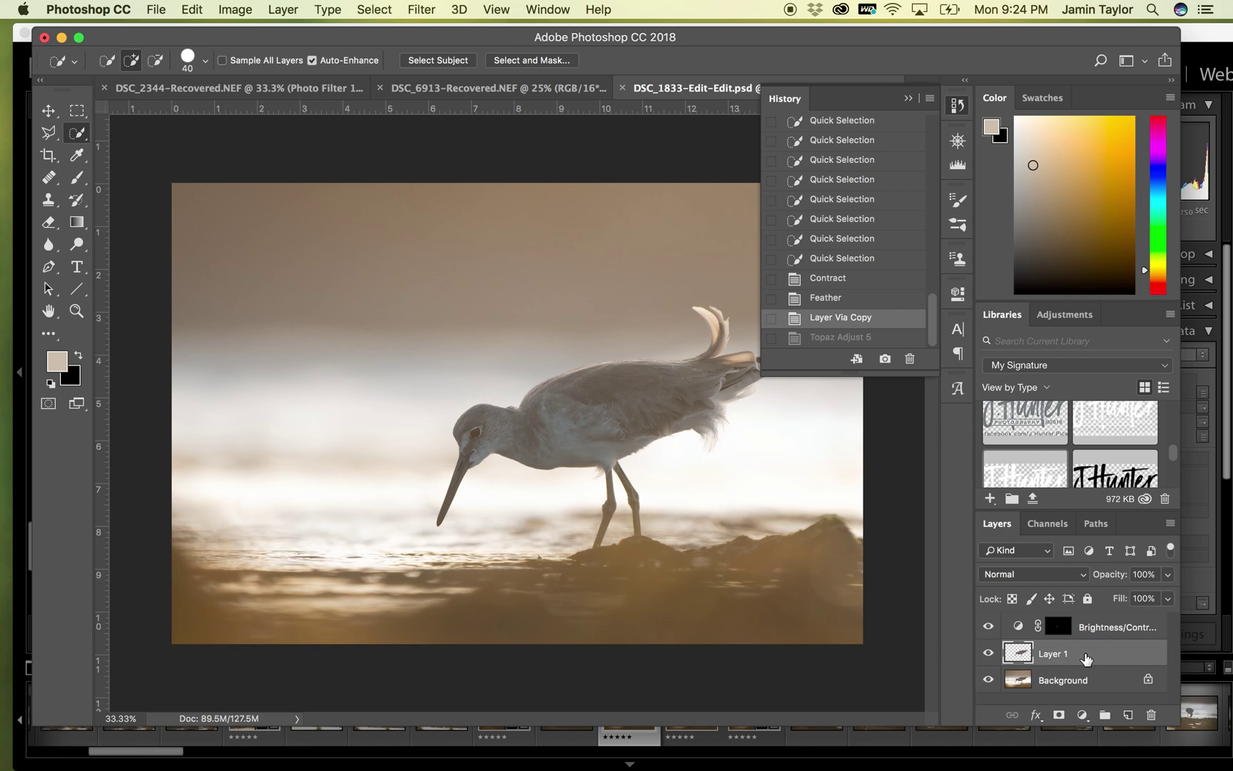
{"action": "key", "text": "super+j"}
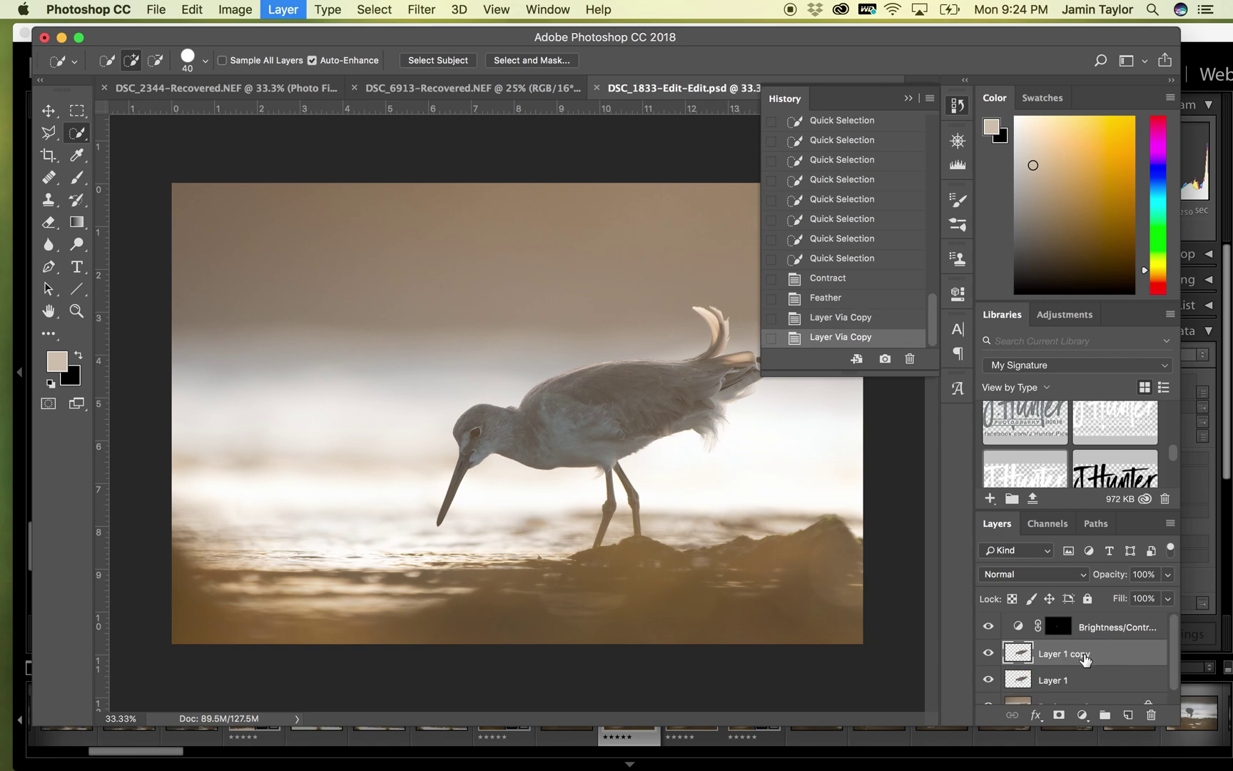
{"action": "left_click", "coordinate": [421, 9]}
{"action": "left_click", "coordinate": [429, 33]}
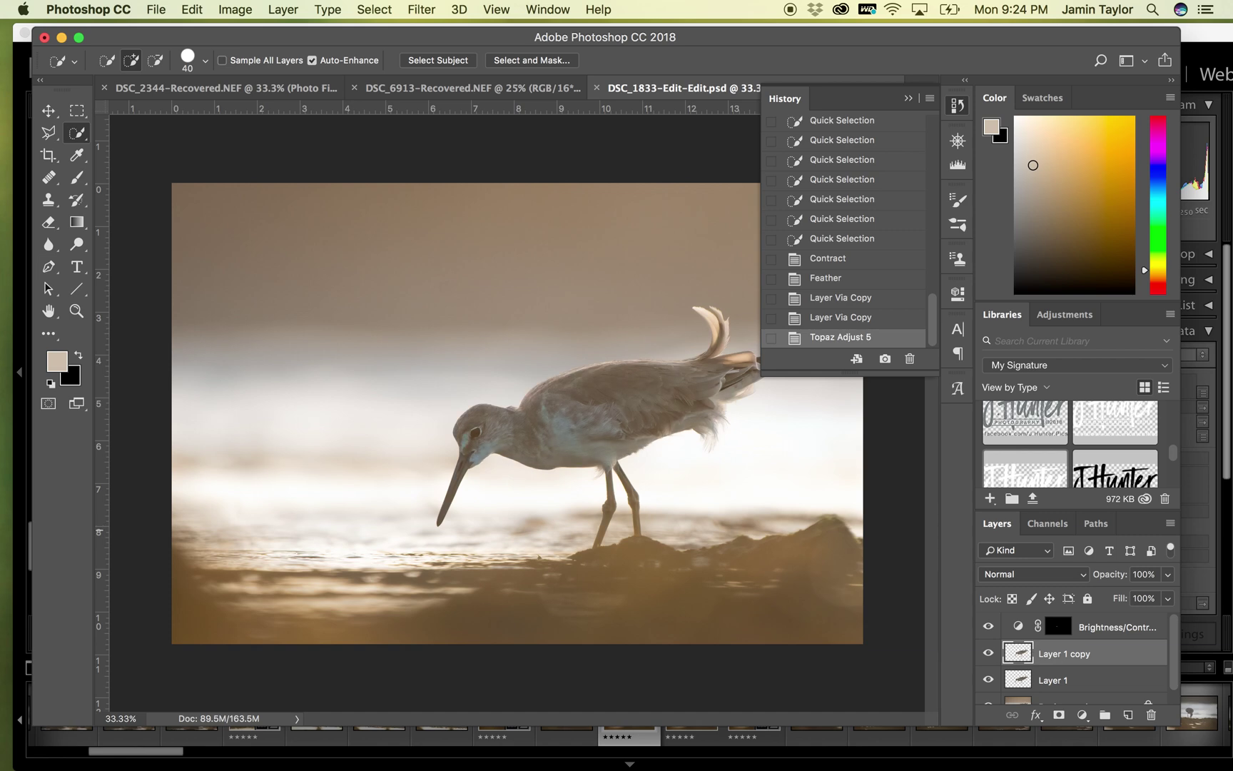
Hide the bird layer copy and apply the Topaz Adjust 5 Mild Details preset to Layer 1.
{"action": "left_click", "coordinate": [988, 653]}
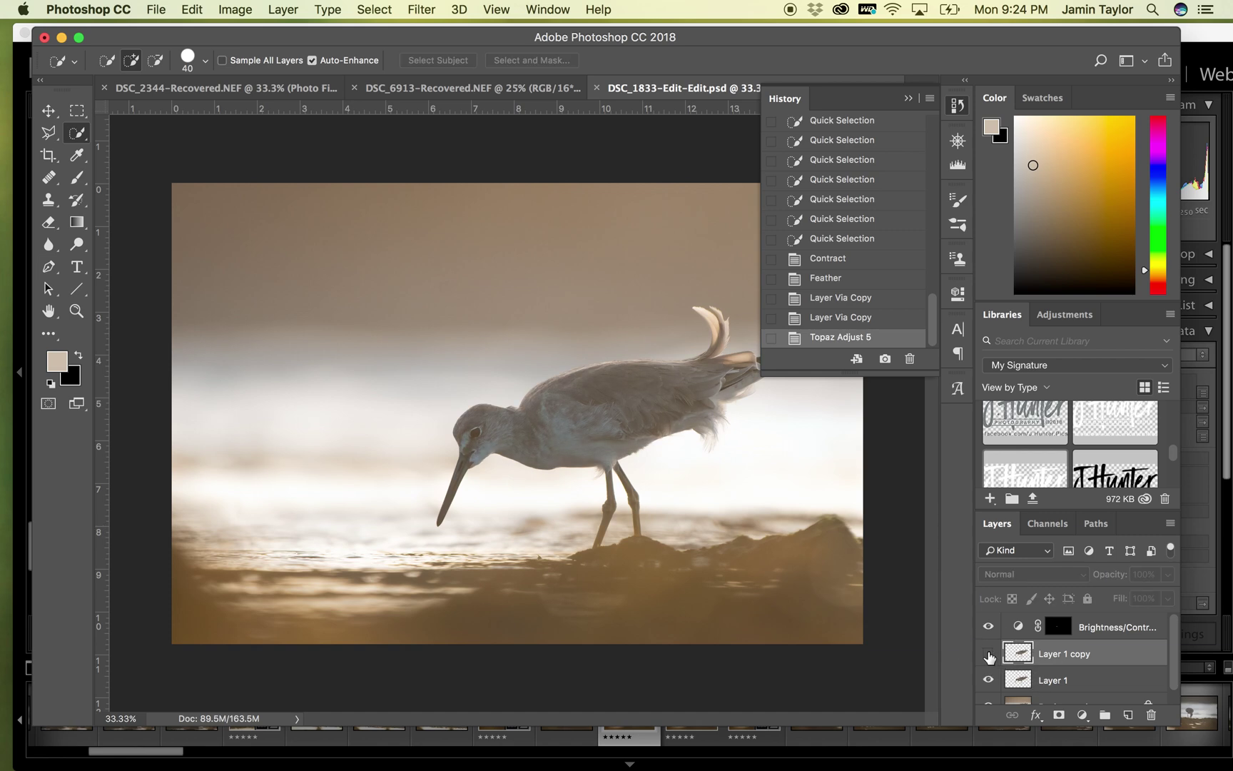
{"action": "left_click", "coordinate": [1045, 680]}
{"action": "left_click", "coordinate": [421, 9]}
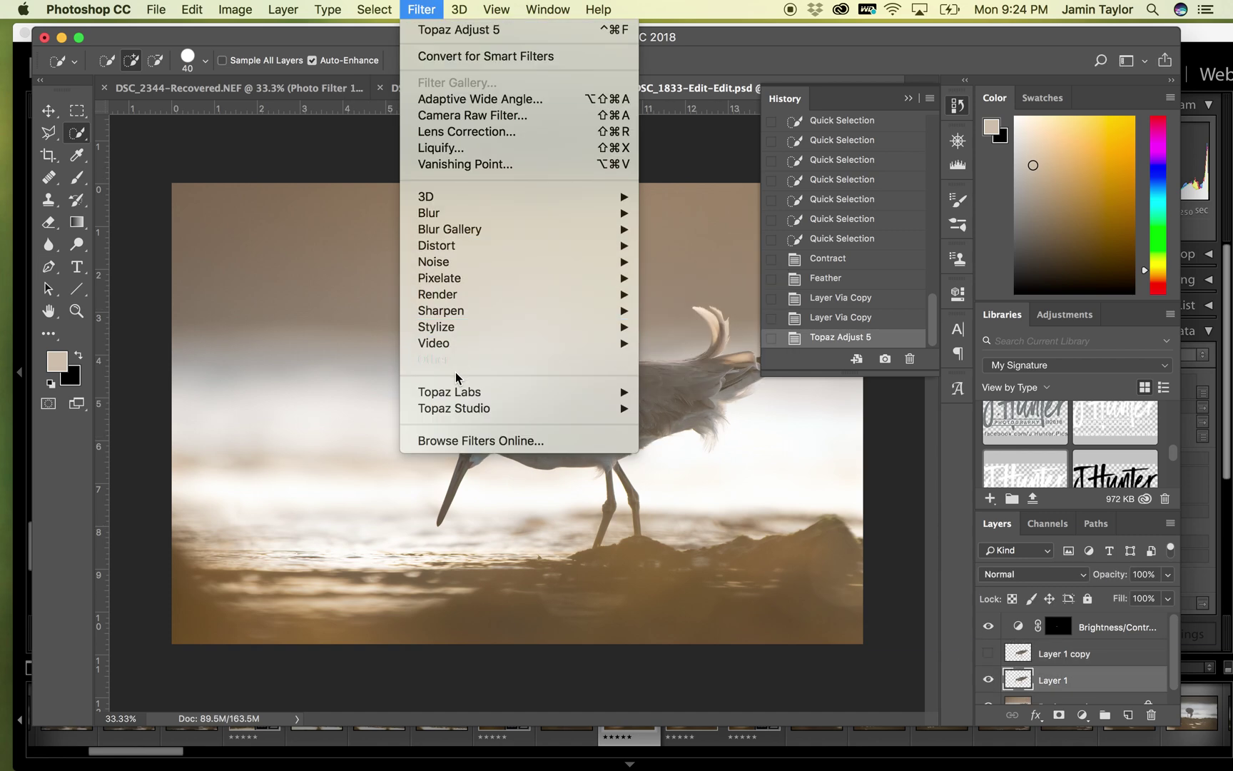
{"action": "mouse_move", "coordinate": [471, 392]}
{"action": "left_click", "coordinate": [704, 389]}
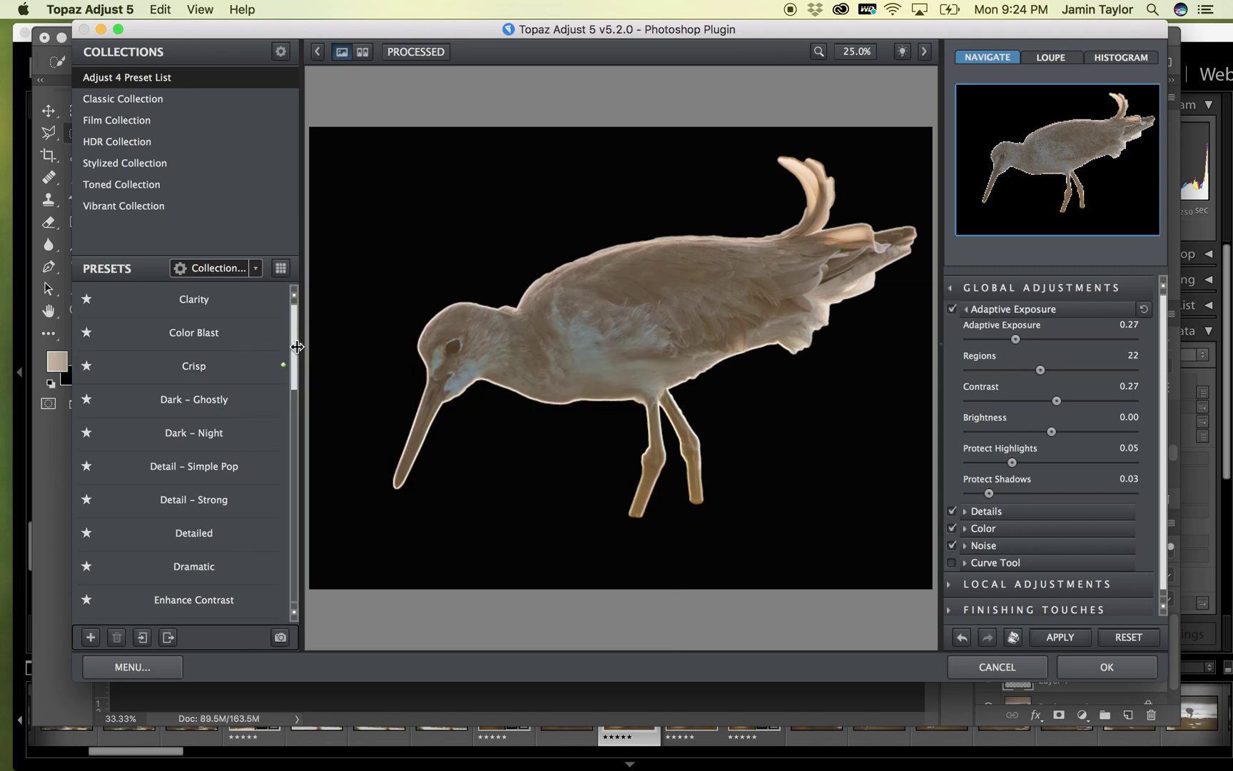
{"action": "left_click_drag", "start_coordinate": [297, 347], "coordinate": [295, 441]}
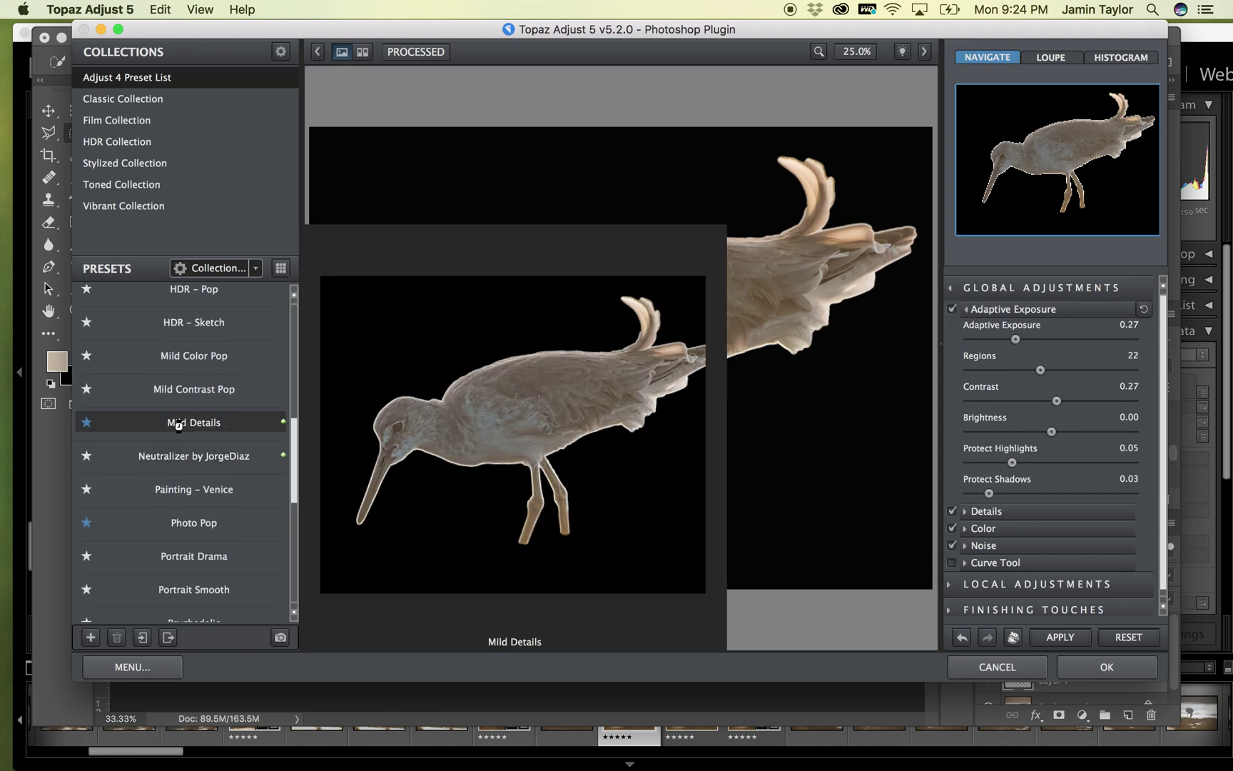
{"action": "left_click", "coordinate": [175, 426]}
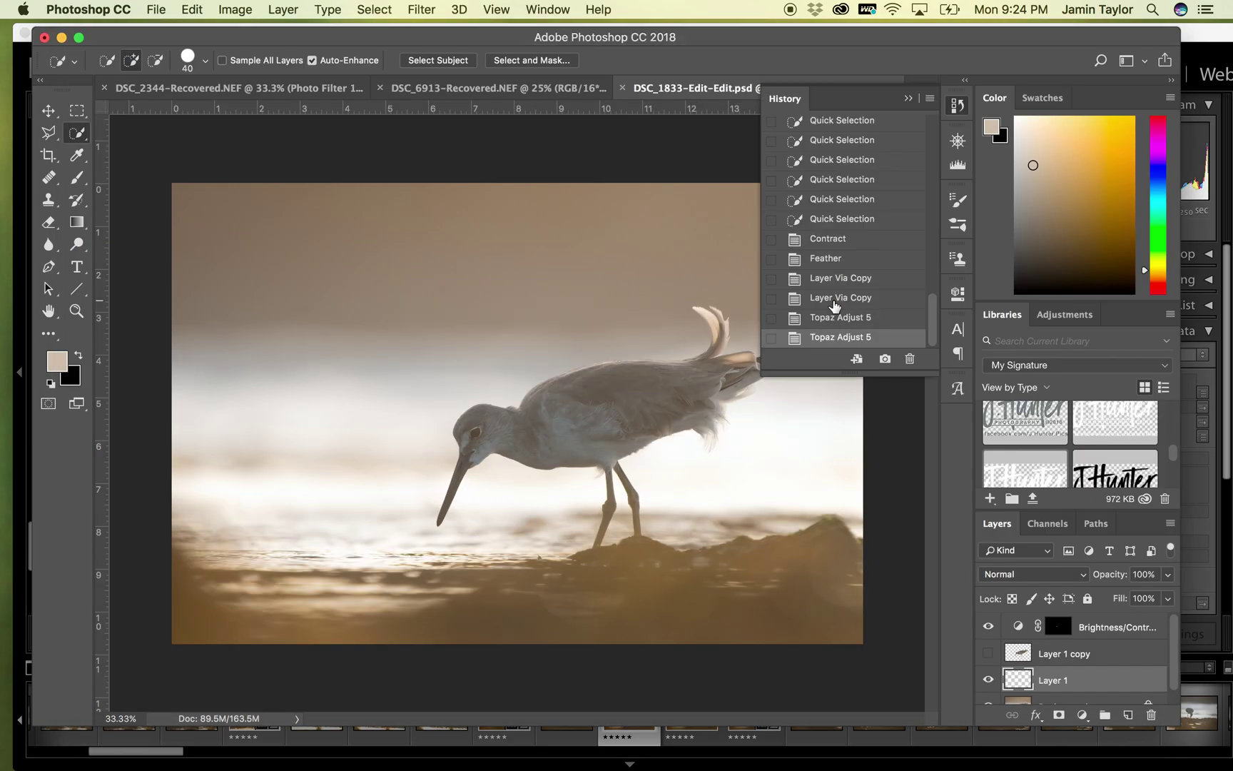
Compare the two Topaz versions of the bird by toggling their visibility, and delete the Layer 1 copy.
{"action": "left_click", "coordinate": [989, 680]}
{"action": "left_click", "coordinate": [989, 680]}
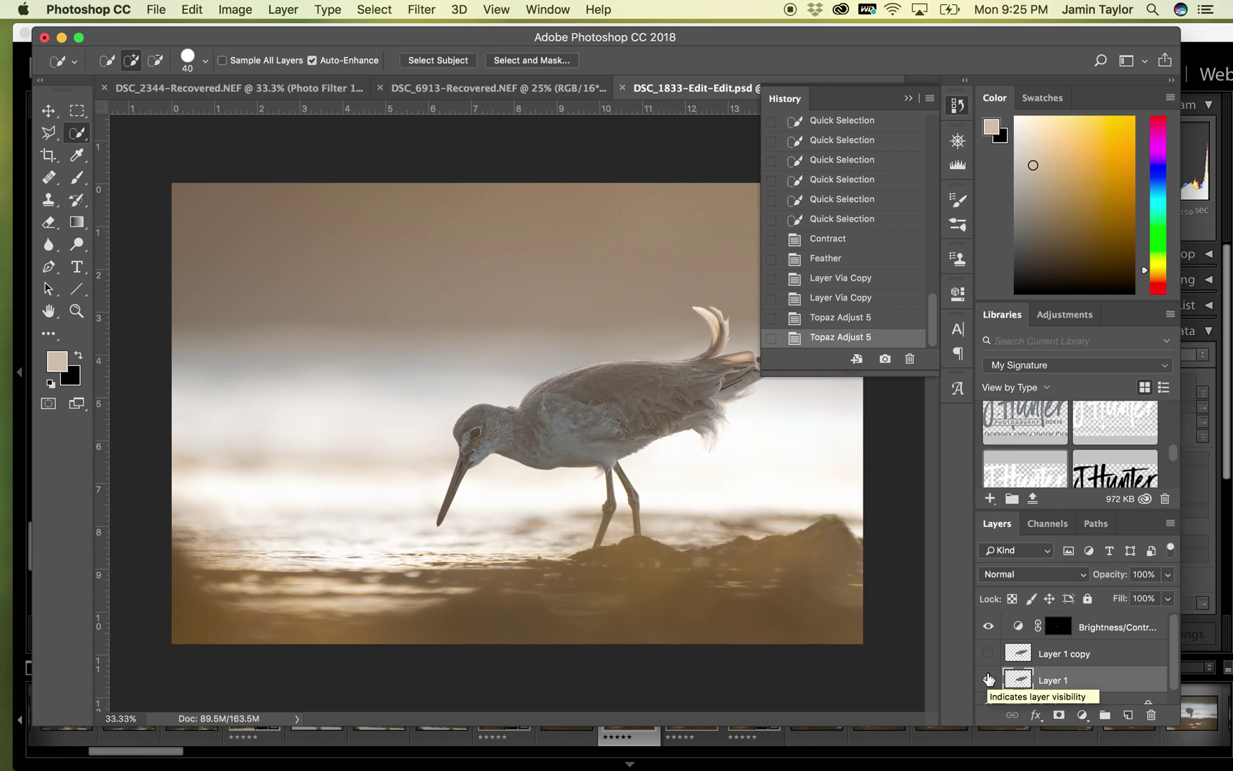
{"action": "left_click", "coordinate": [989, 654]}
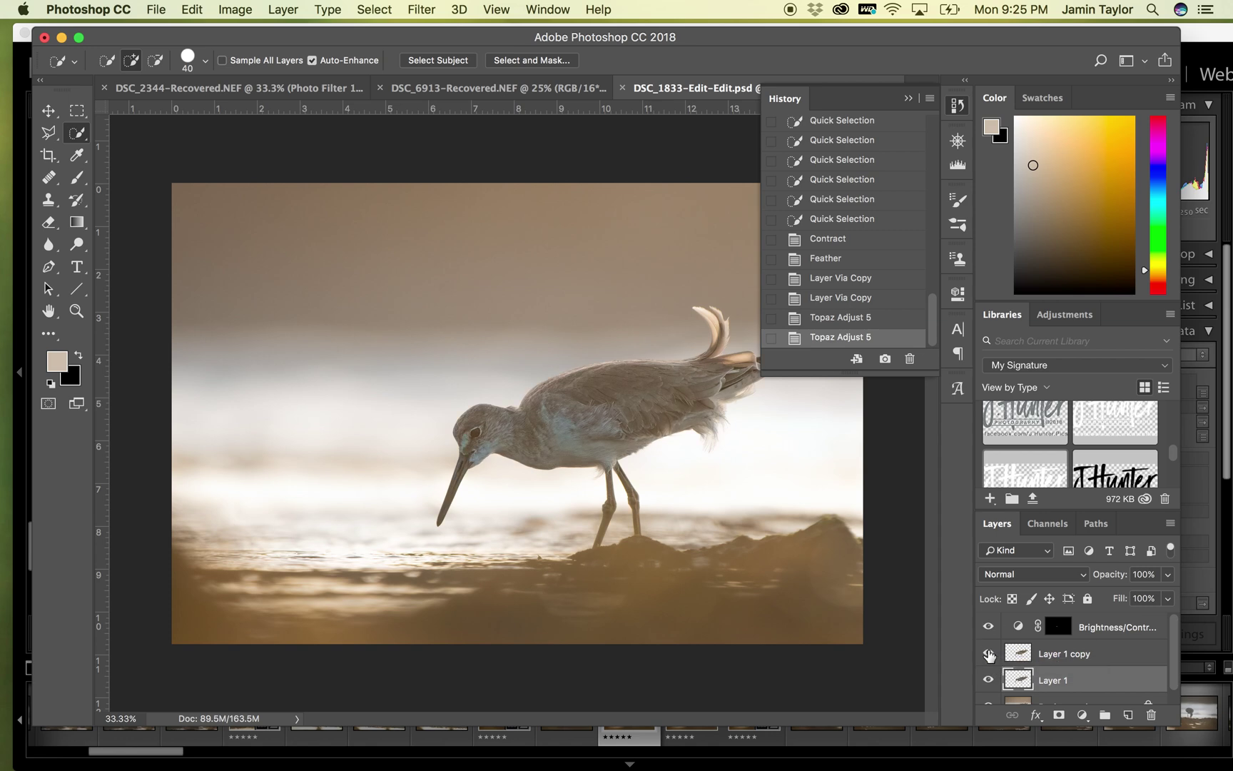
{"action": "left_click", "coordinate": [989, 654]}
{"action": "left_click", "coordinate": [1067, 658]}
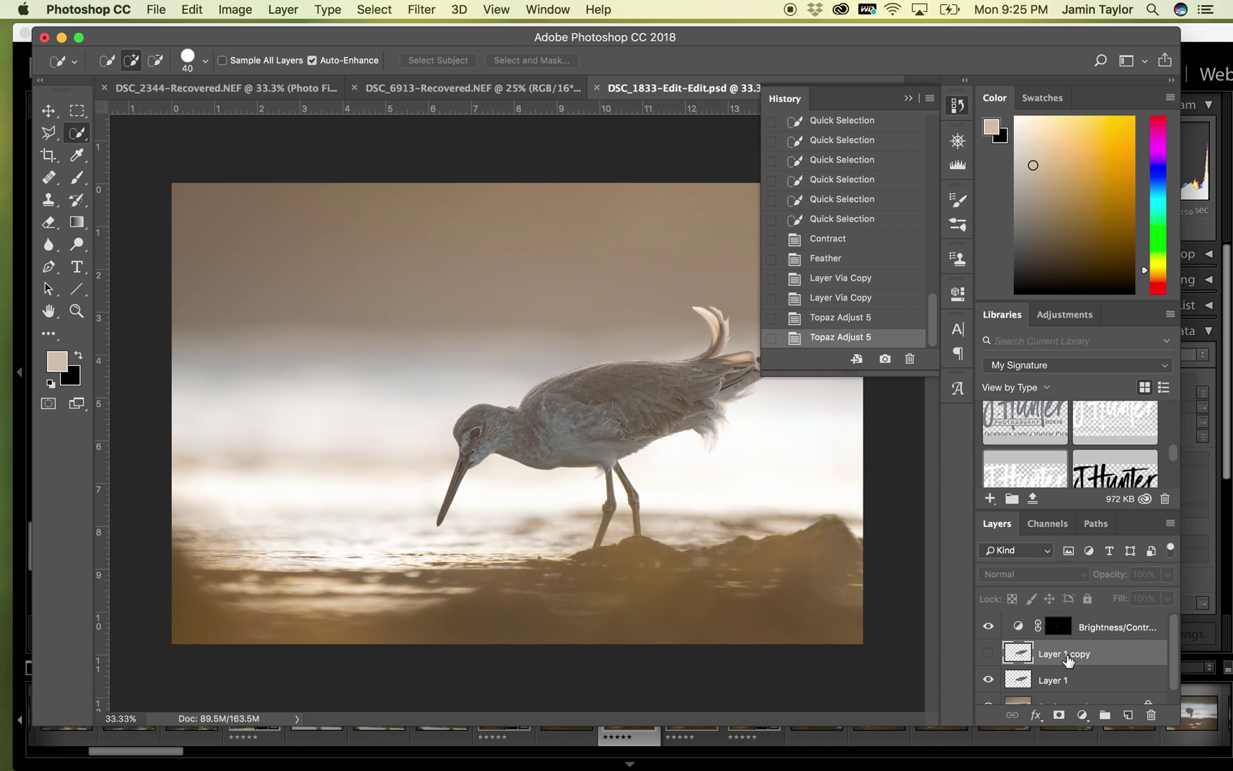
{"action": "left_click", "coordinate": [988, 654]}
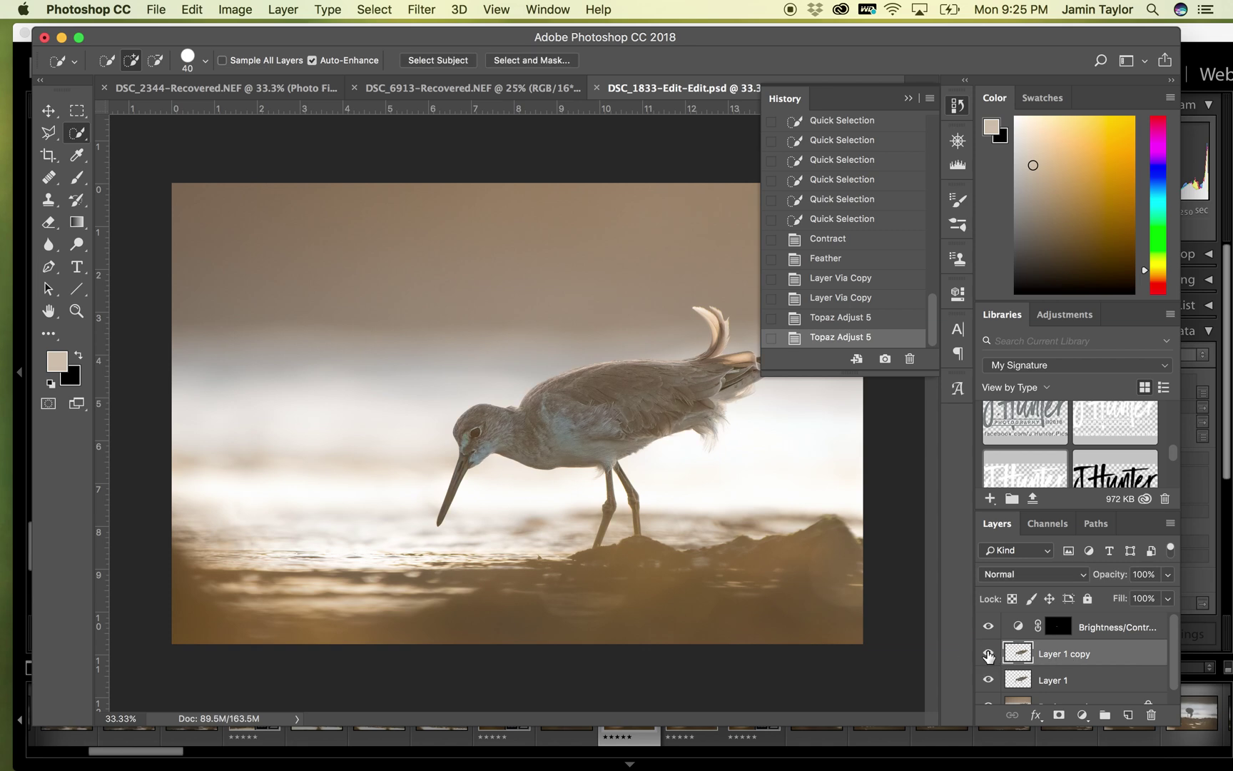
{"action": "left_click", "coordinate": [988, 654]}
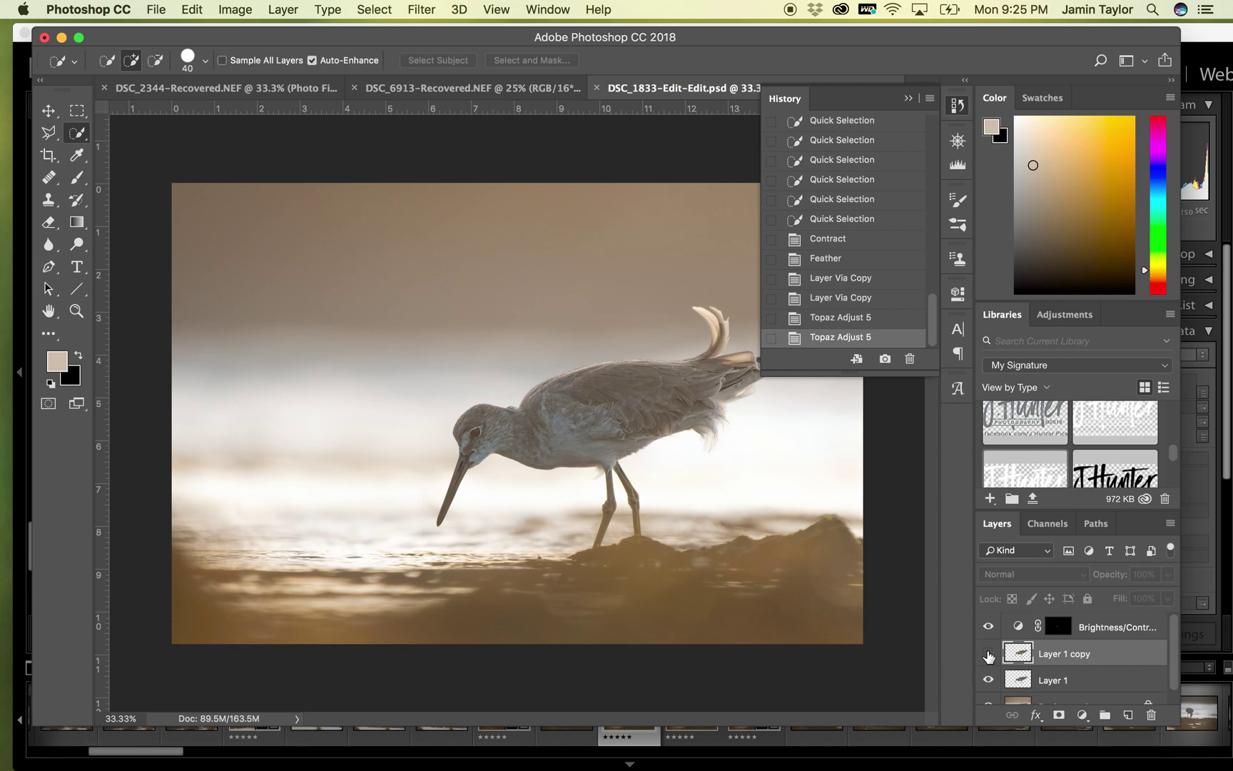
{"action": "key", "text": "Delete"}
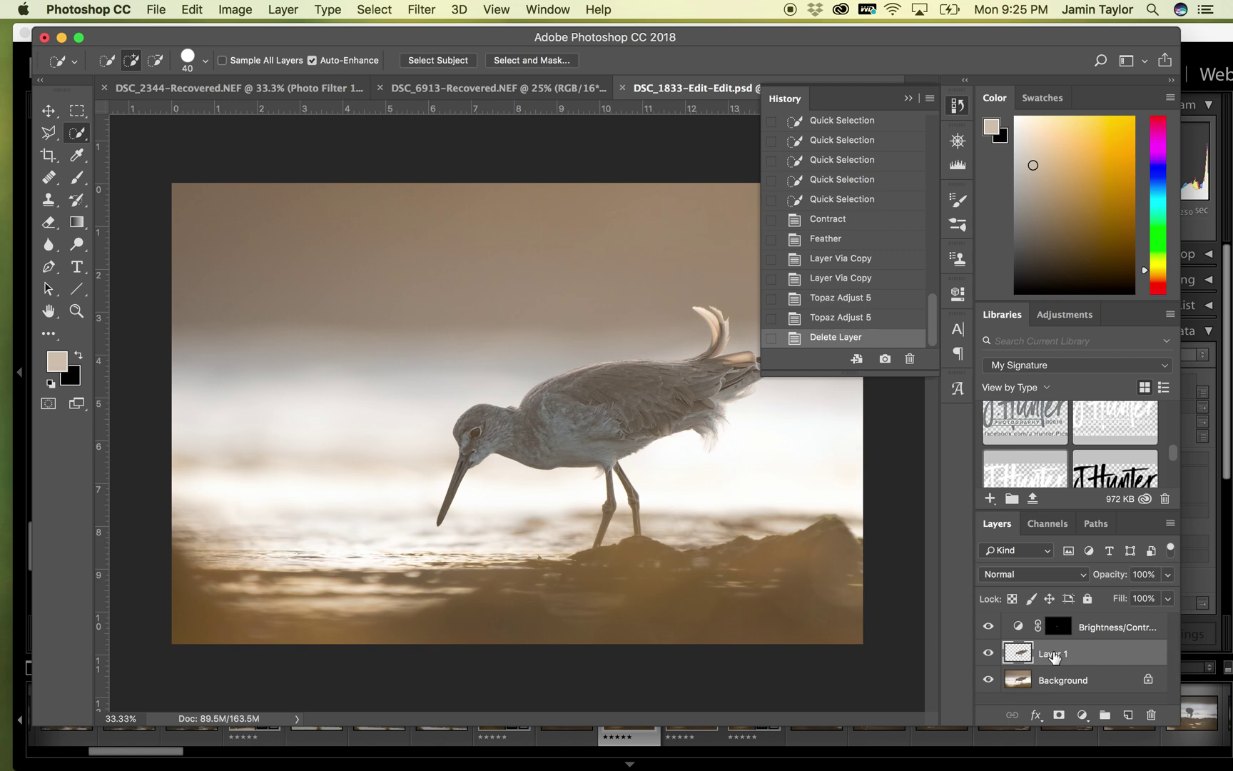
Set the bird layer's opacity to 65% and compare the photo with that layer hidden and shown.
{"action": "left_click", "coordinate": [988, 654]}
{"action": "left_click", "coordinate": [988, 654]}
{"action": "left_click", "coordinate": [989, 654]}
{"action": "left_click", "coordinate": [988, 653]}
{"action": "left_click", "coordinate": [1168, 575]}
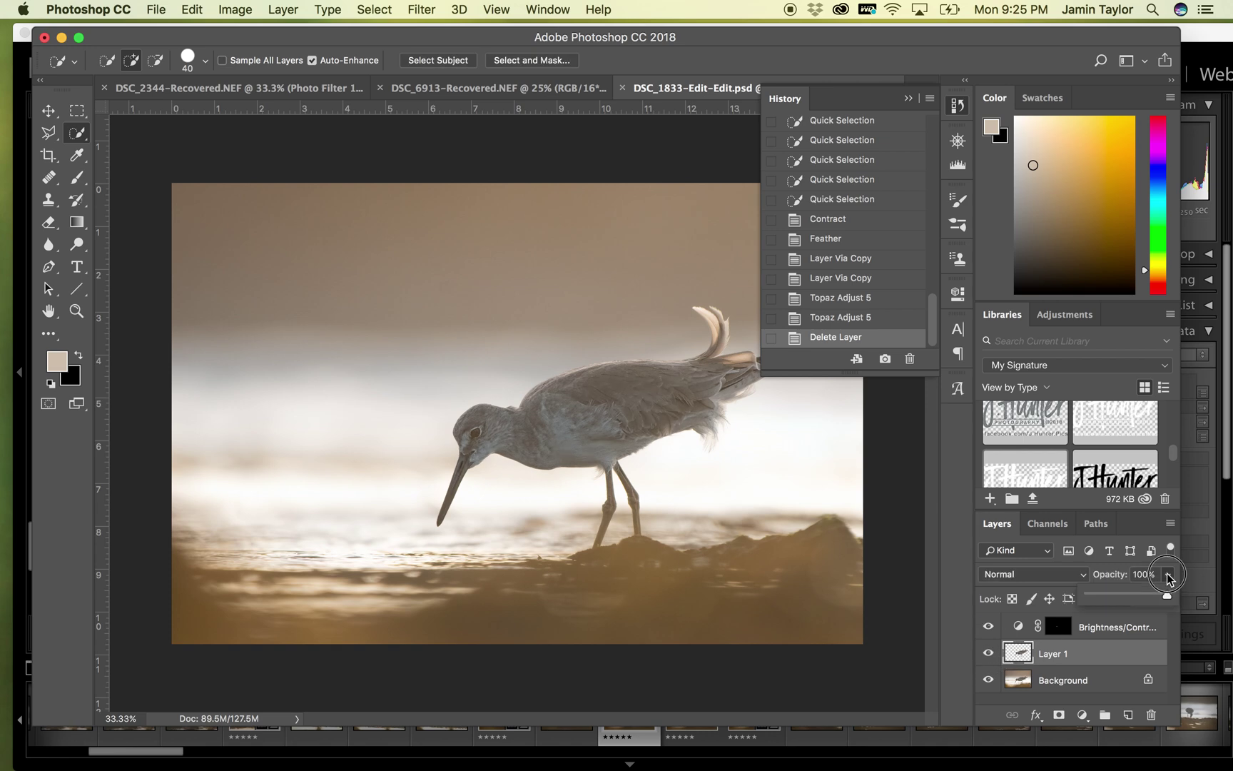
{"action": "left_click_drag", "start_coordinate": [1165, 597], "coordinate": [1140, 594]}
{"action": "left_click", "coordinate": [988, 653]}
{"action": "left_click", "coordinate": [988, 654]}
{"action": "left_click", "coordinate": [988, 653]}
{"action": "left_click", "coordinate": [988, 654]}
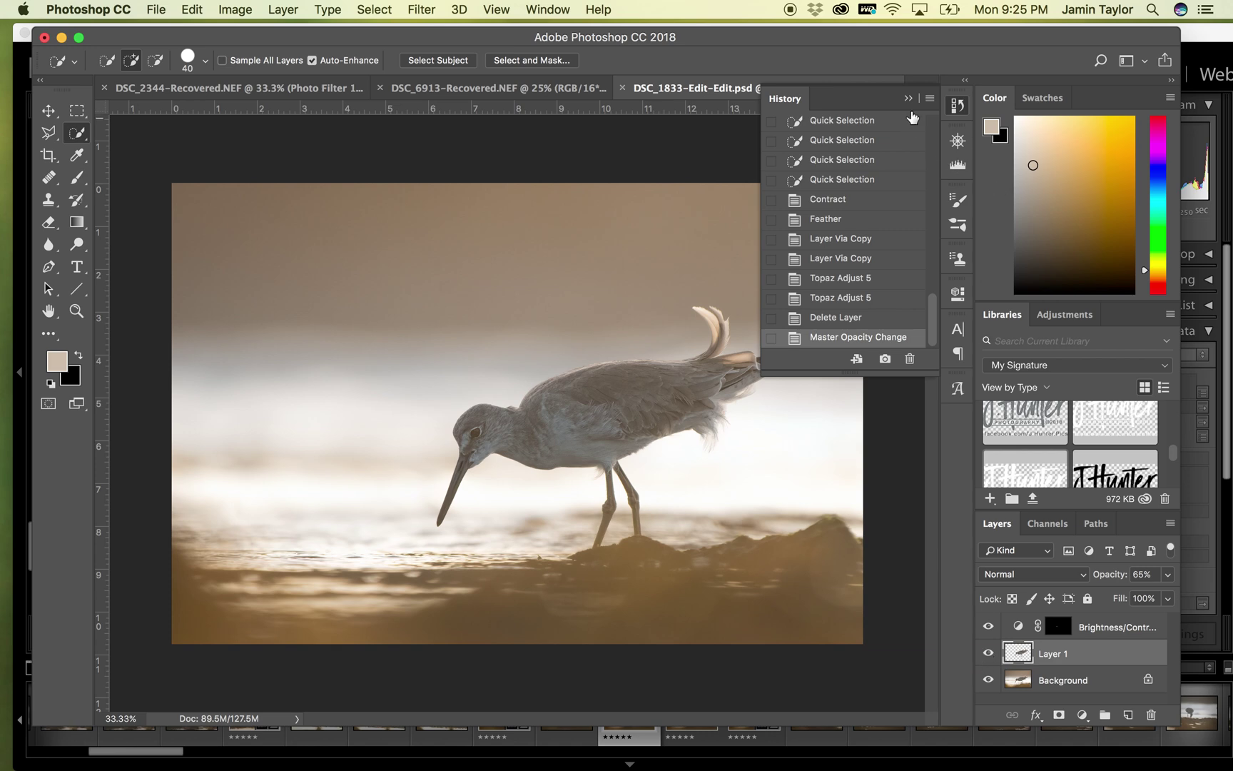
{"action": "left_click", "coordinate": [908, 99]}
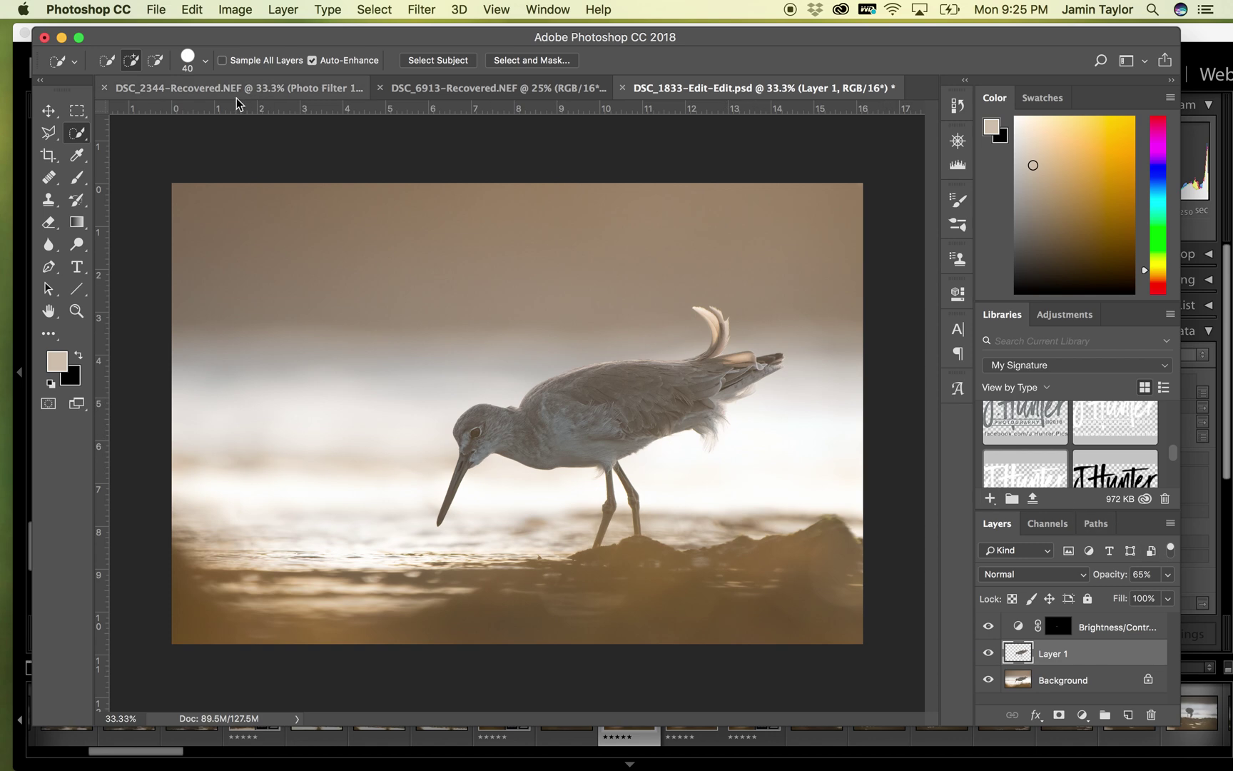
Place the grey signature graphic from the My Signature library in the lower-right corner of the photo.
{"action": "left_click", "coordinate": [49, 111]}
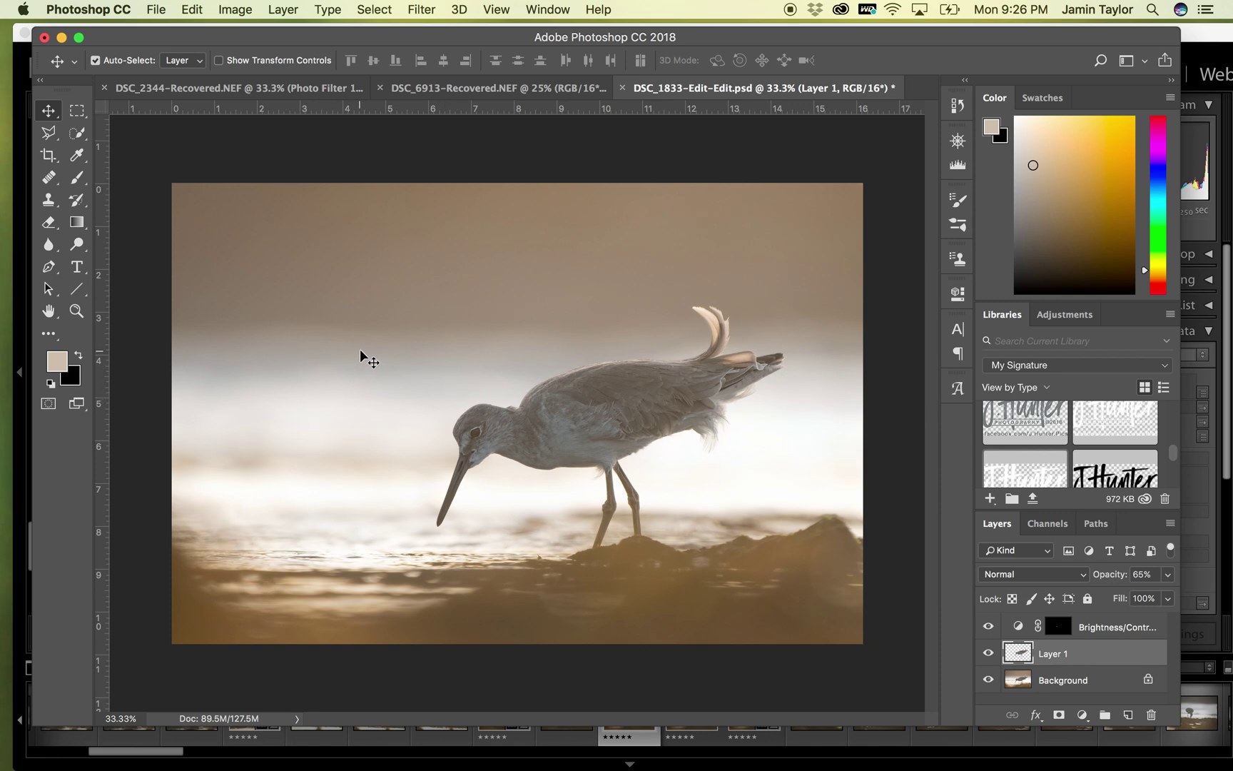
{"action": "key", "text": "super+minus"}
{"action": "key", "text": "super+minus"}
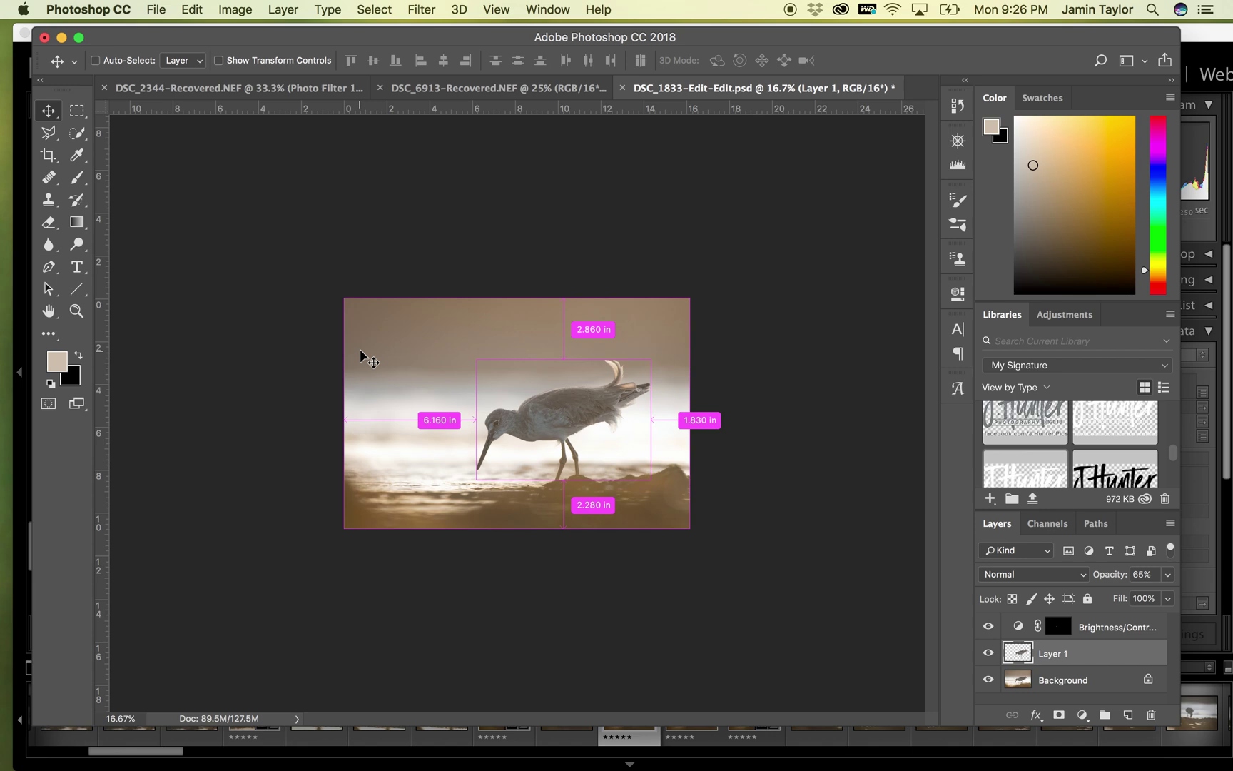
{"action": "key", "text": "super+plus"}
{"action": "key", "text": "super+plus"}
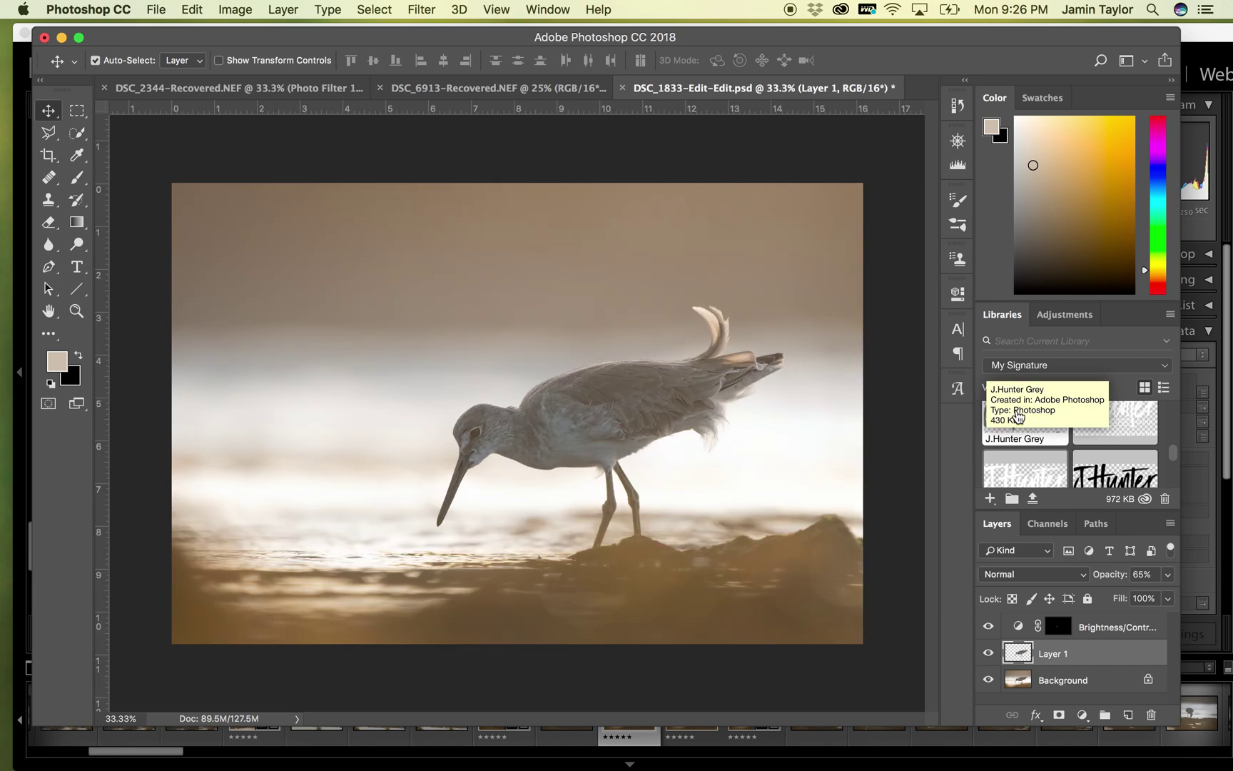
{"action": "left_click_drag", "start_coordinate": [1034, 433], "coordinate": [790, 610]}
{"action": "left_click_drag", "start_coordinate": [812, 603], "coordinate": [819, 592]}
{"action": "left_click", "coordinate": [44, 114]}
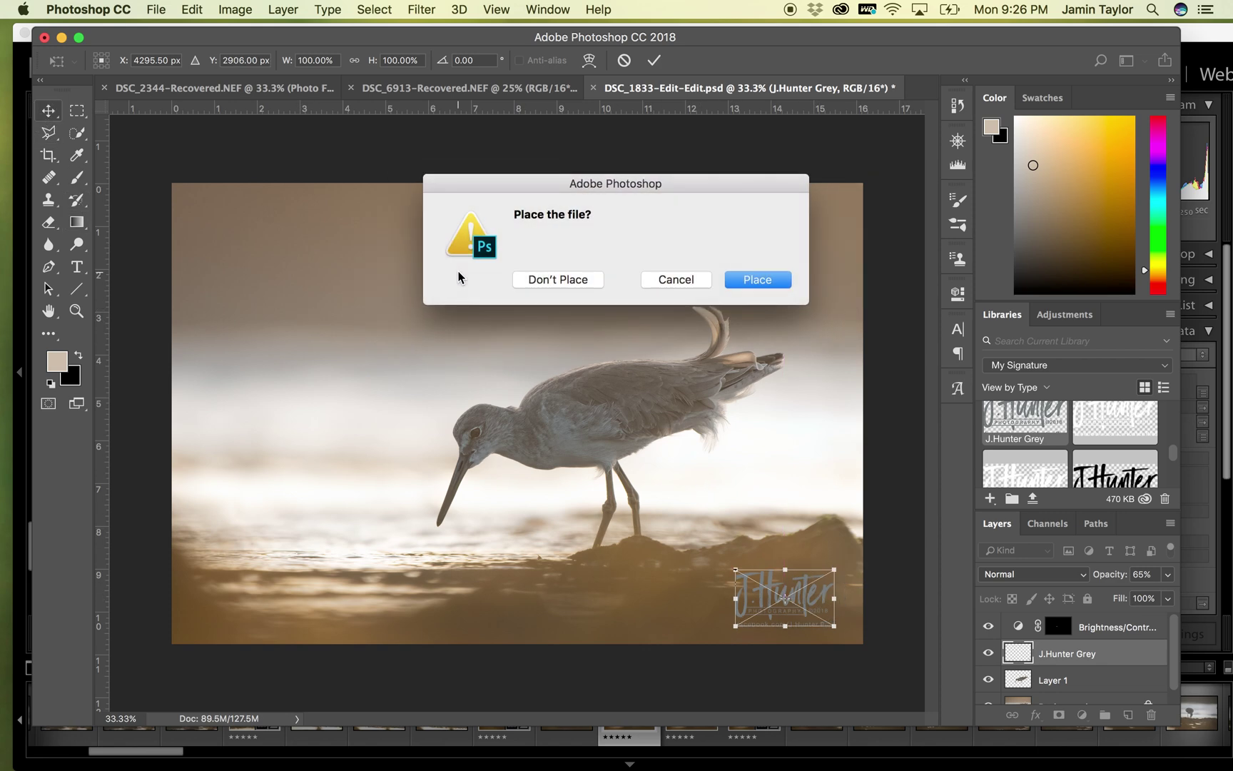
{"action": "left_click", "coordinate": [742, 280]}
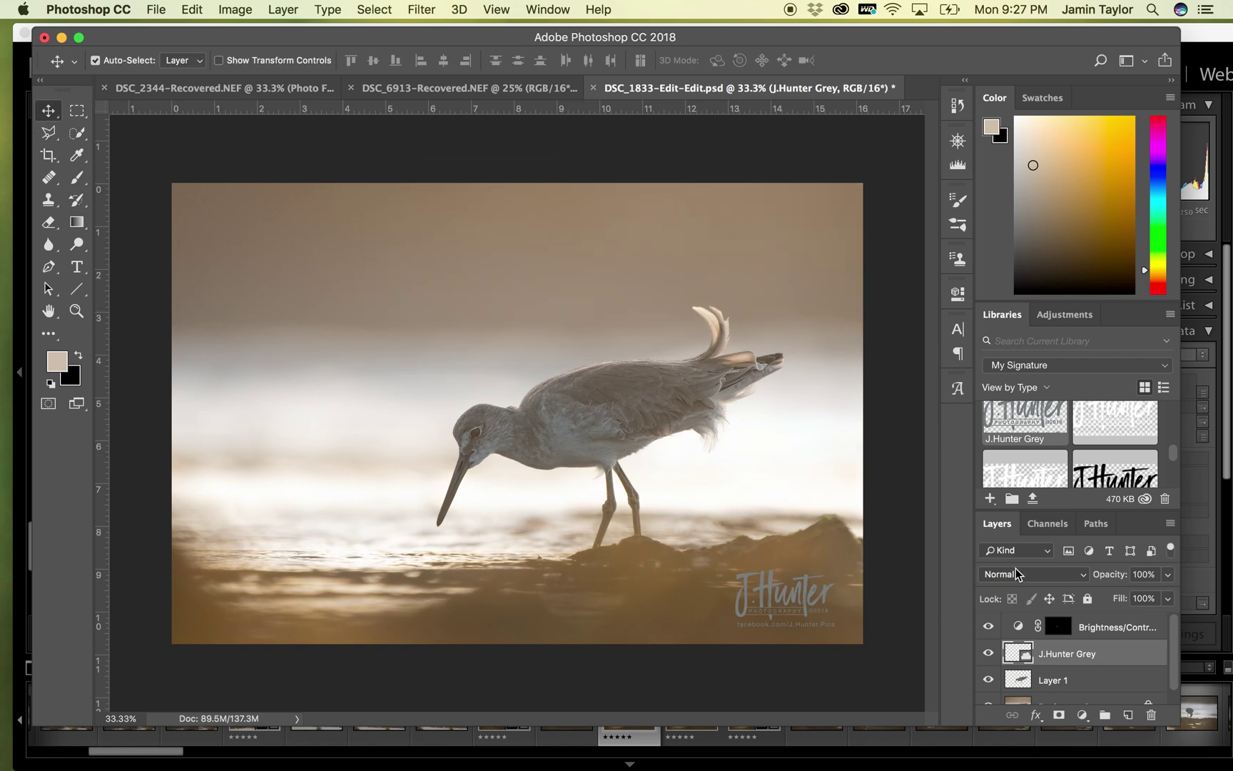
Try Color Burn on the signature layer, and settle on the Color Dodge blend mode at 30% opacity.
{"action": "left_click", "coordinate": [1020, 574]}
{"action": "left_click", "coordinate": [1019, 637]}
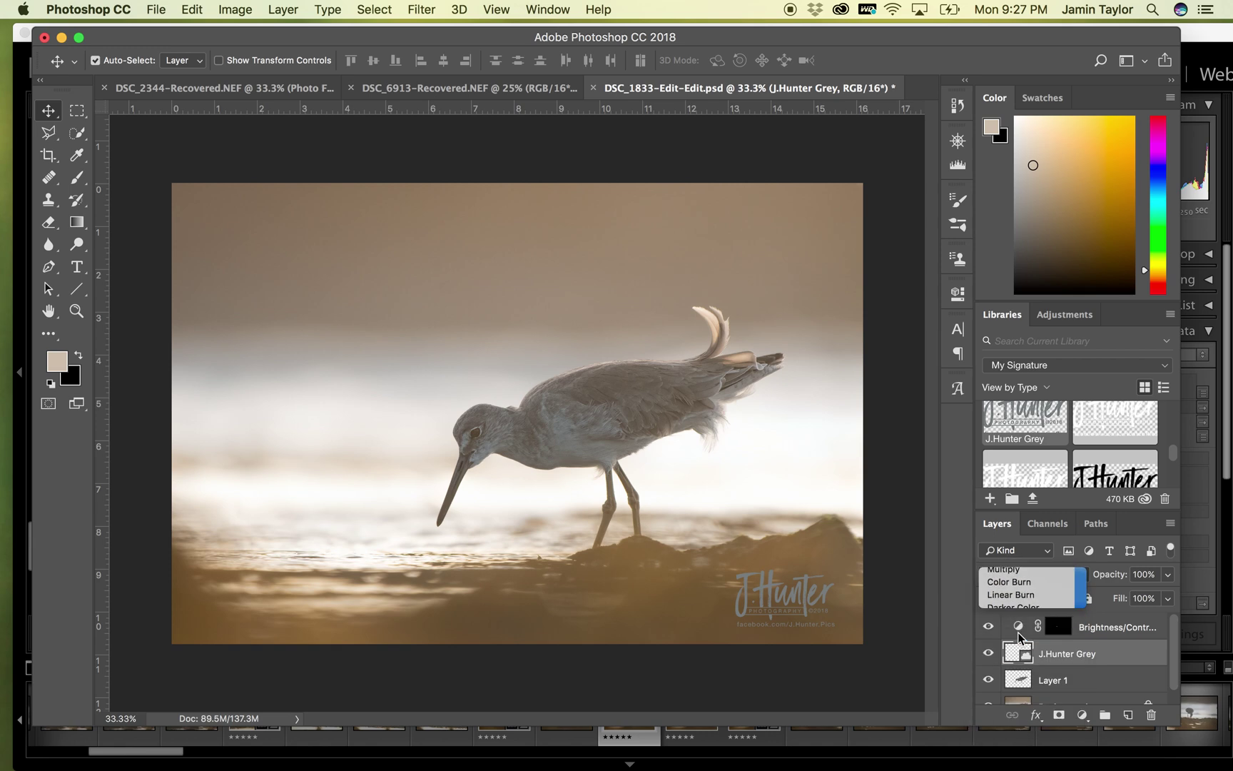
{"action": "left_click", "coordinate": [1033, 580]}
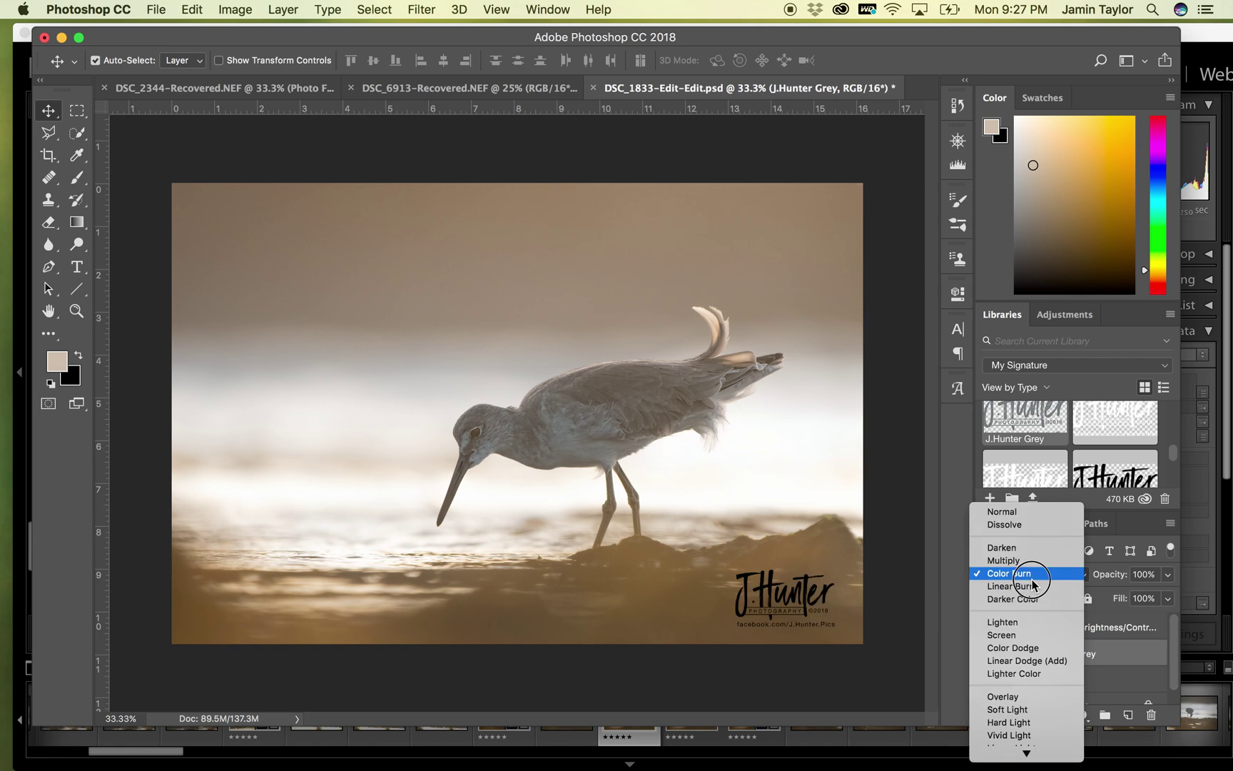
{"action": "left_click", "coordinate": [1034, 647]}
{"action": "left_click", "coordinate": [1167, 575]}
{"action": "left_click_drag", "start_coordinate": [1170, 593], "coordinate": [1110, 593]}
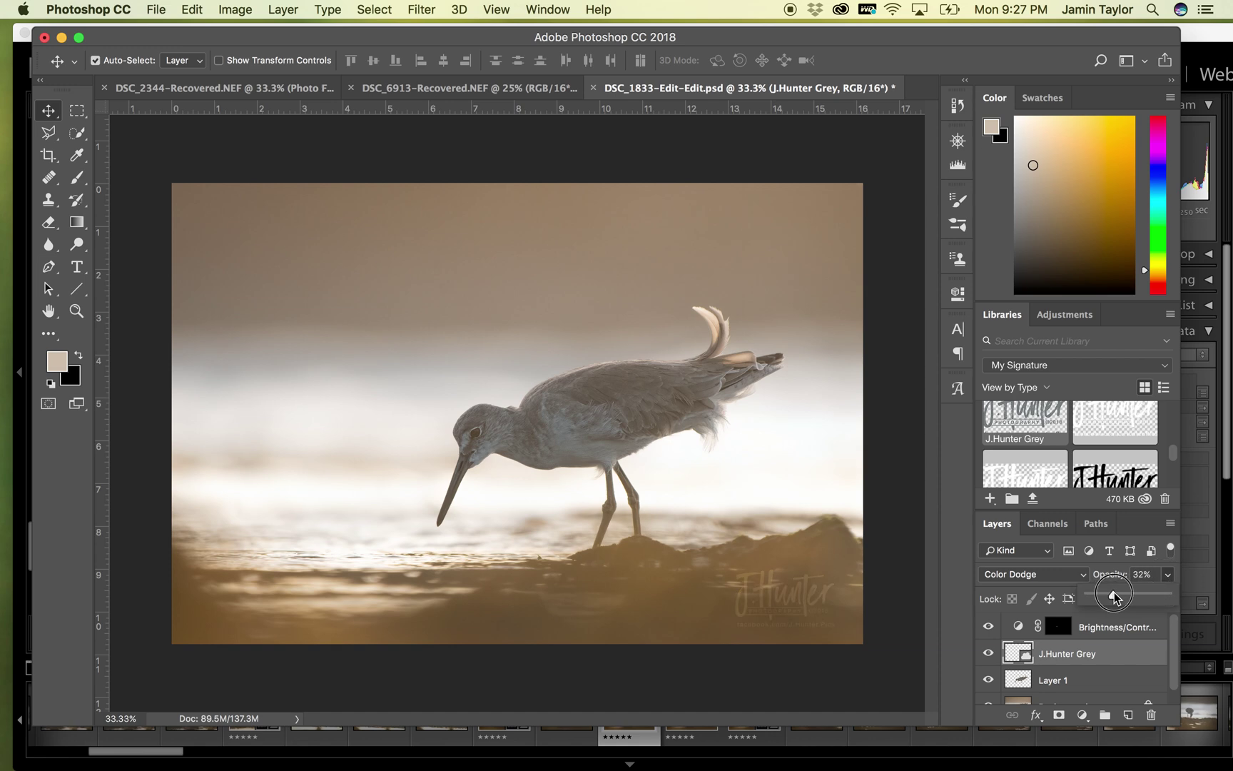
{"action": "left_click_drag", "start_coordinate": [1114, 592], "coordinate": [1112, 593]}
Save the layered photo and switch to Lightroom by minimizing the Photoshop window.
{"action": "key", "text": "super"}
{"action": "key", "text": "super+s"}
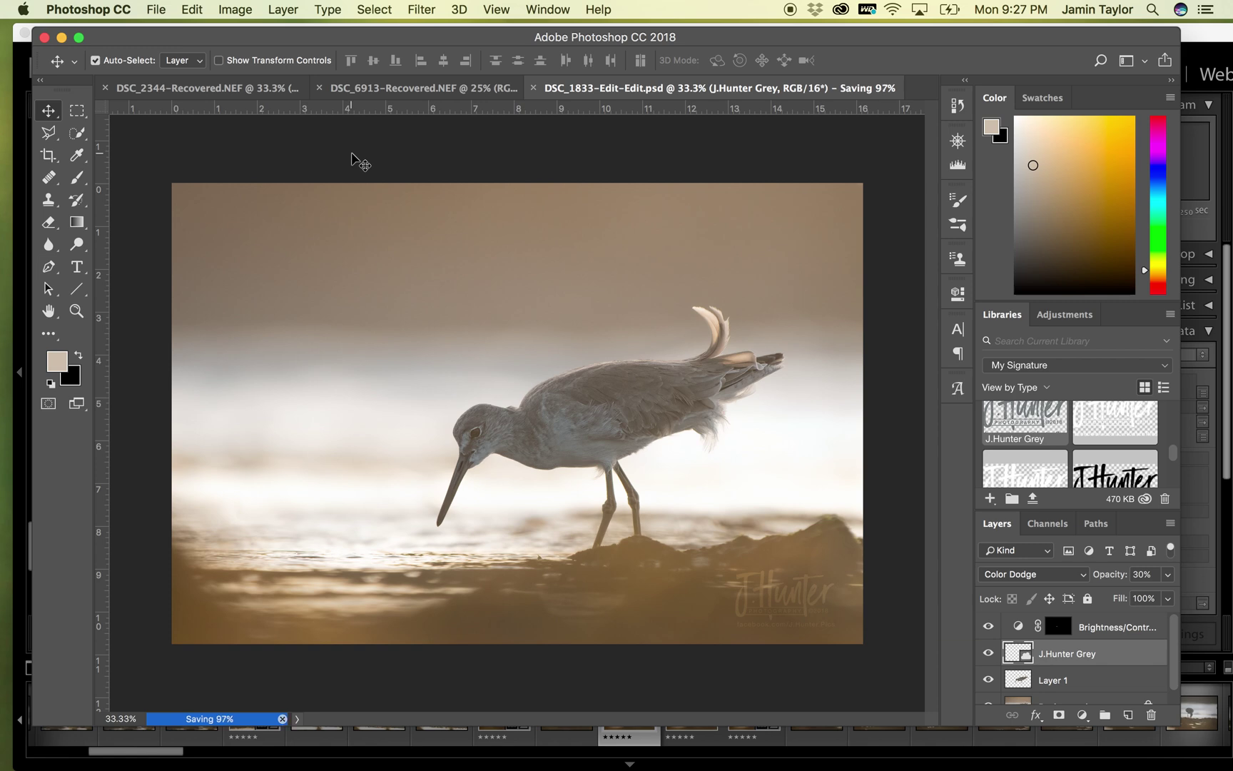
{"action": "left_click", "coordinate": [62, 39]}
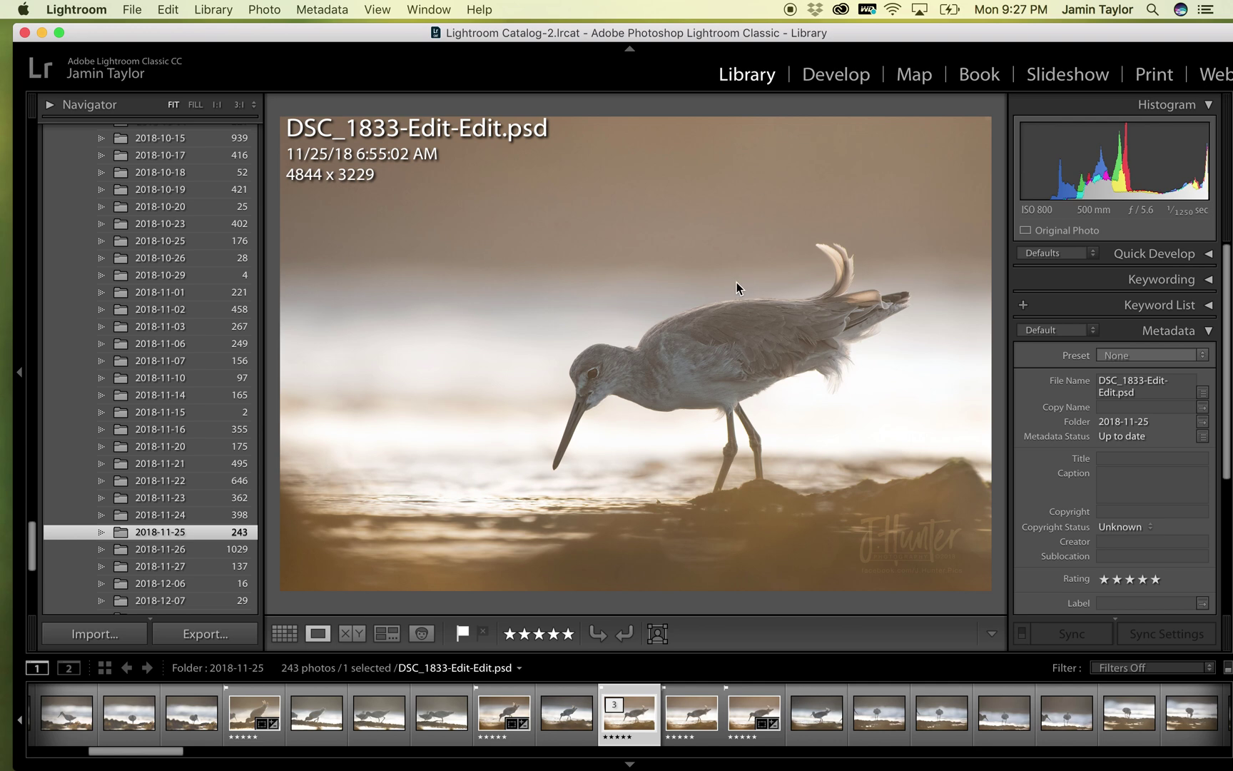
Select the original DSC_1833.NEF and open it in the Develop module to examine its edit history.
{"action": "key", "text": "super+z"}
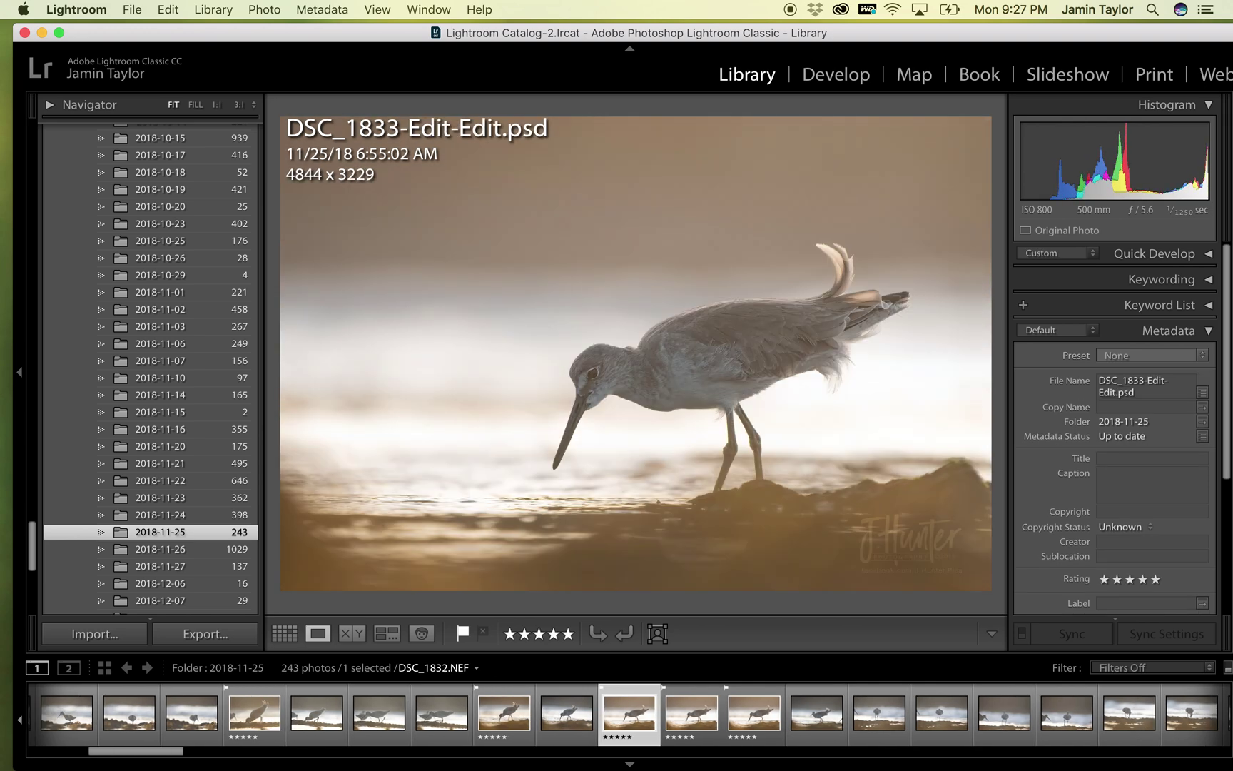
{"action": "key", "text": "super+z"}
{"action": "key", "text": "super+z"}
{"action": "key", "text": "super+z"}
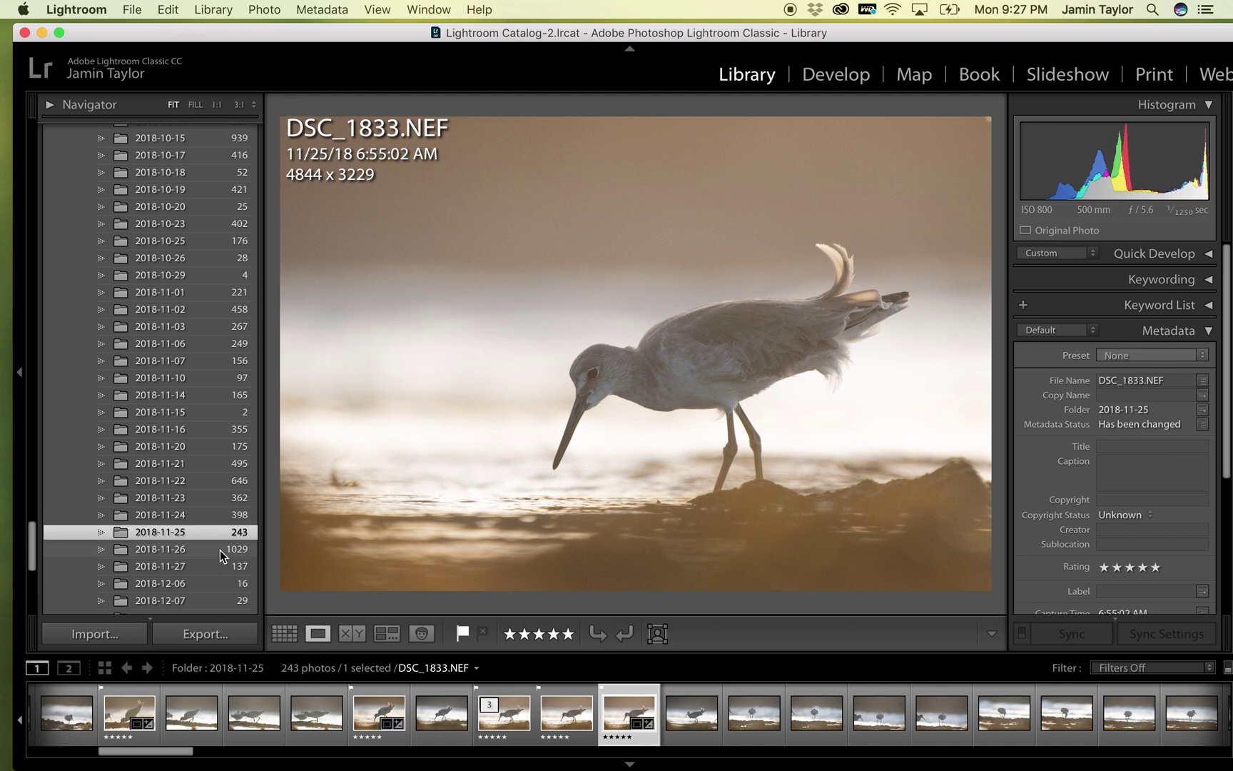
{"action": "left_click", "coordinate": [841, 76]}
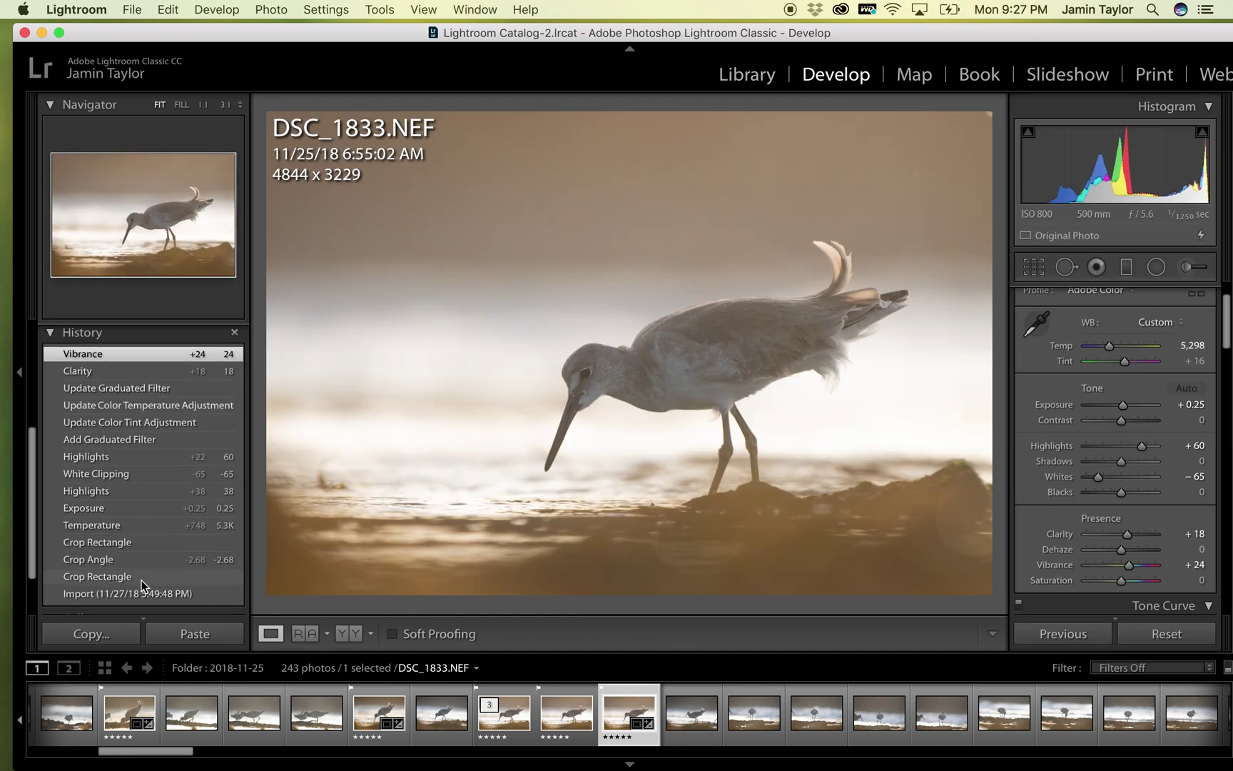
Revert DSC_1833.NEF to its Import history state and show it in the Library grid.
{"action": "scroll", "coordinate": [122, 580], "scroll_direction": "down", "scroll_amount": 2}
{"action": "left_click", "coordinate": [113, 529]}
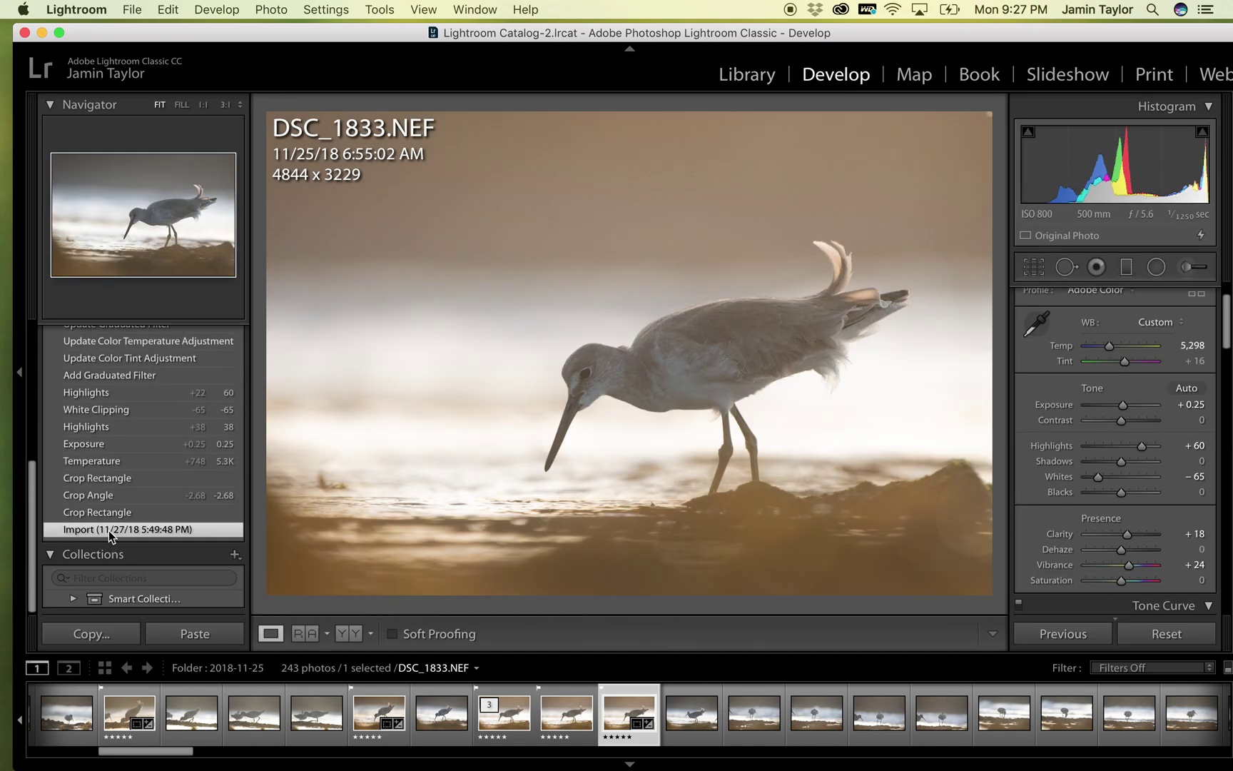
{"action": "left_click", "coordinate": [742, 74]}
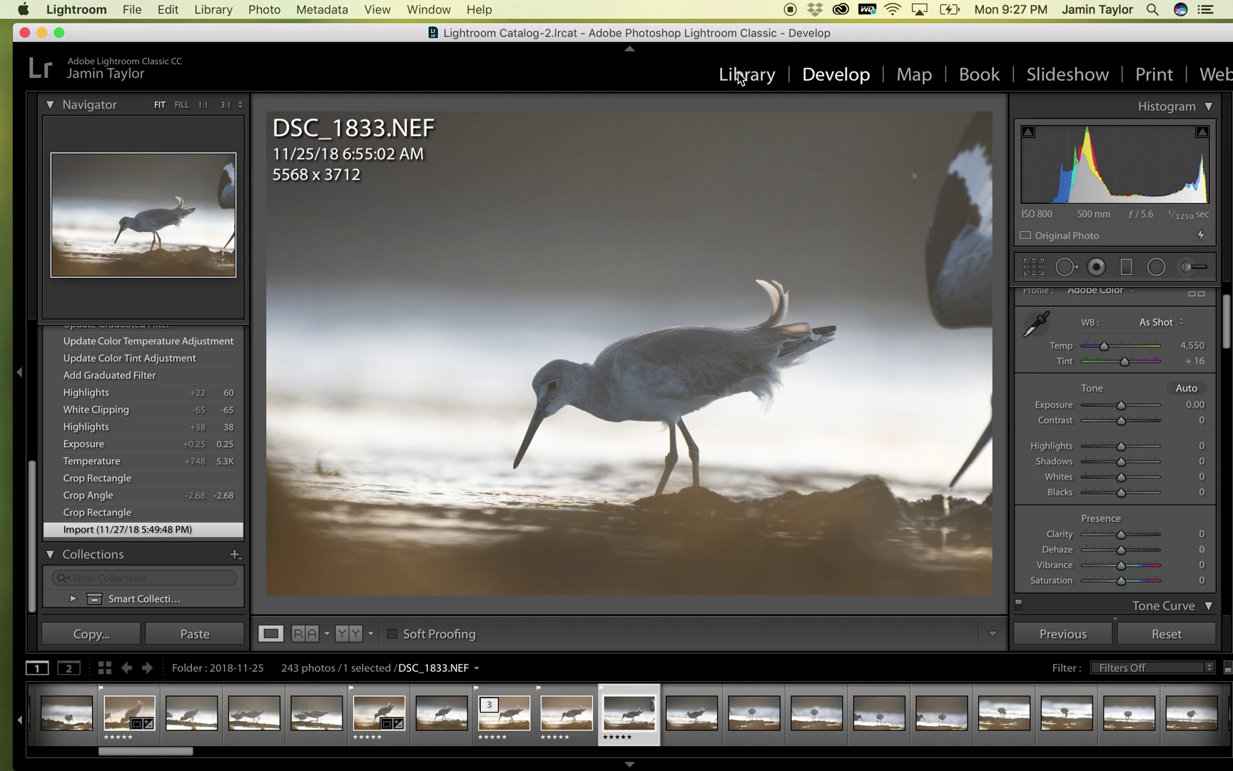
{"action": "left_click", "coordinate": [284, 633]}
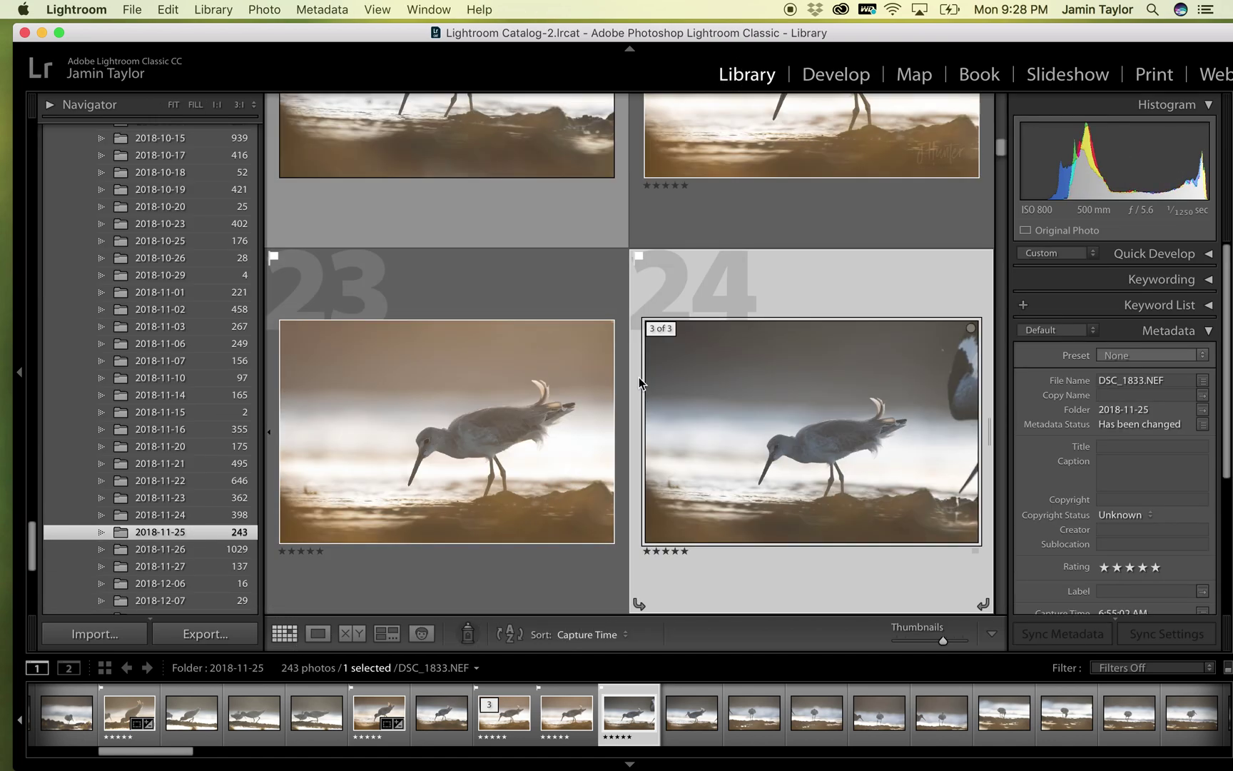
Move the signed PSD edit directly before the original DSC_1833.NEF in the grid and open a large single-photo view.
{"action": "scroll", "coordinate": [663, 364], "scroll_direction": "up", "scroll_amount": 2}
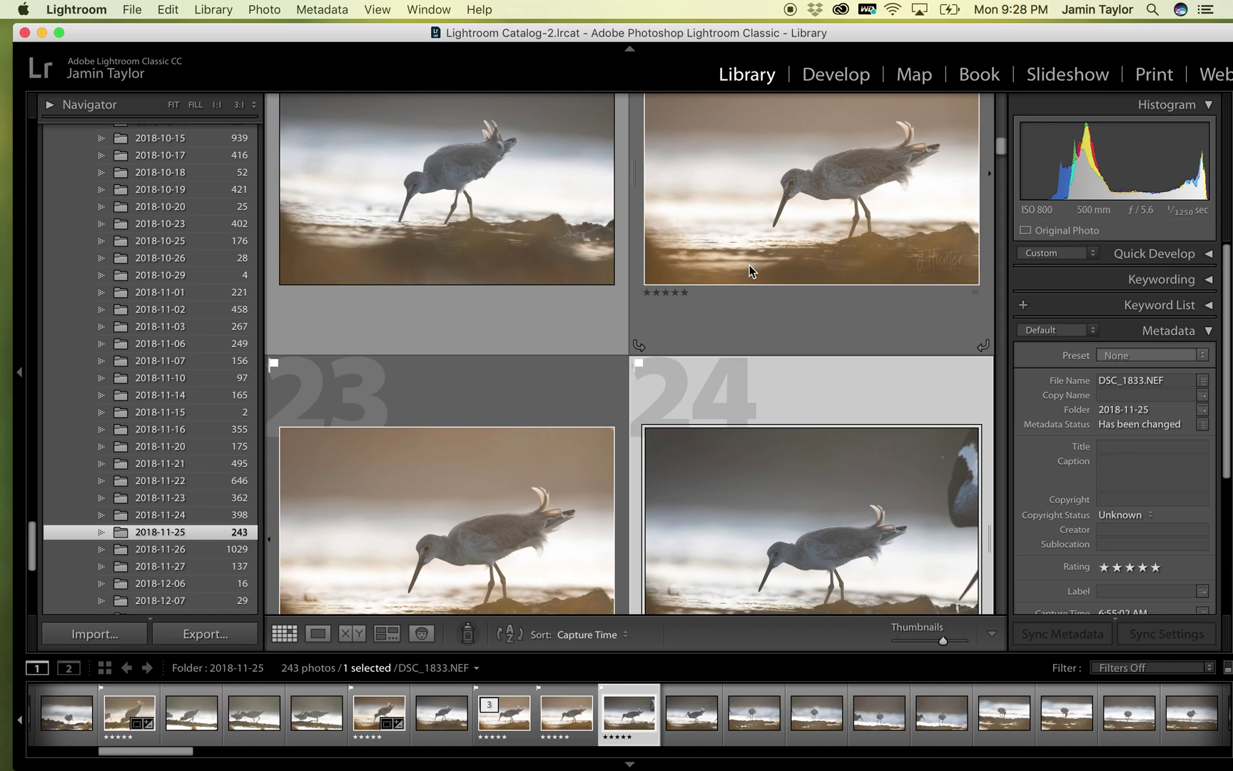
{"action": "left_click_drag", "start_coordinate": [746, 316], "coordinate": [619, 401]}
{"action": "double_click", "coordinate": [574, 418]}
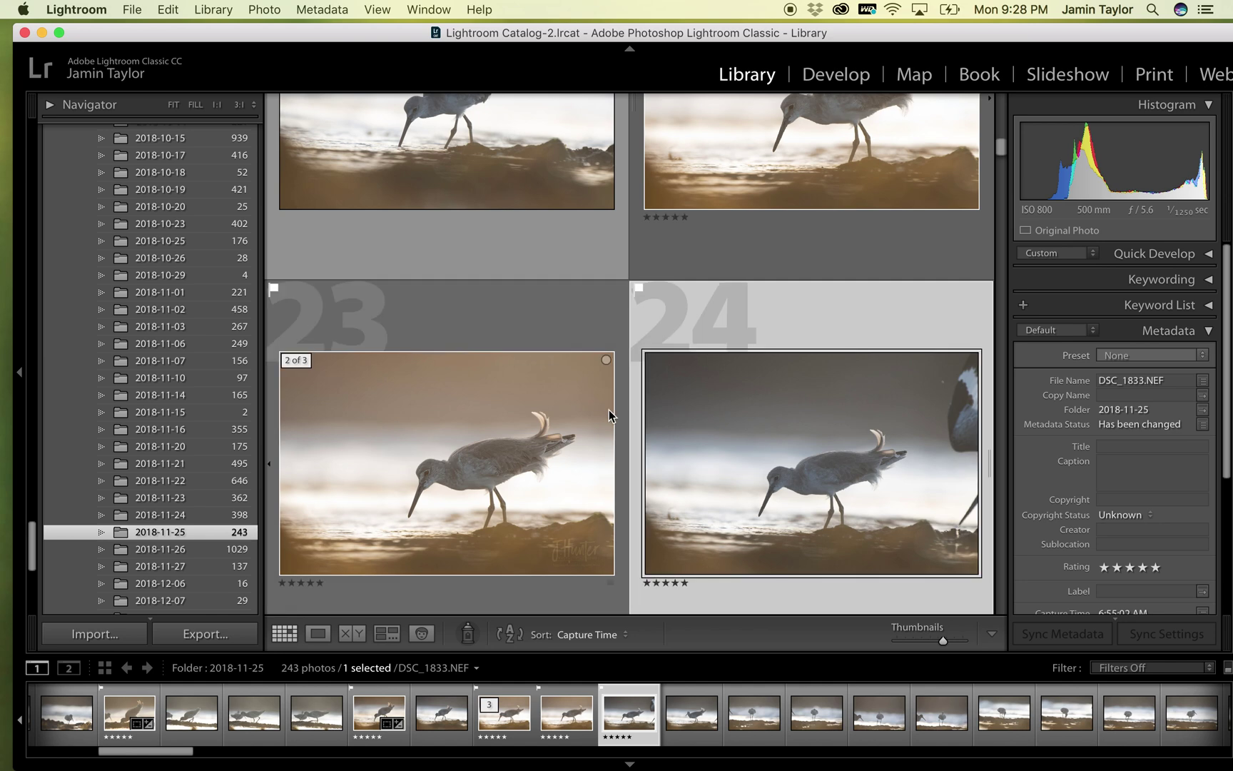
Flip back and forth between the original DSC_1833.NEF and DSC_1833-Edit-Edit.psd to compare before and after.
{"action": "key", "text": "Right"}
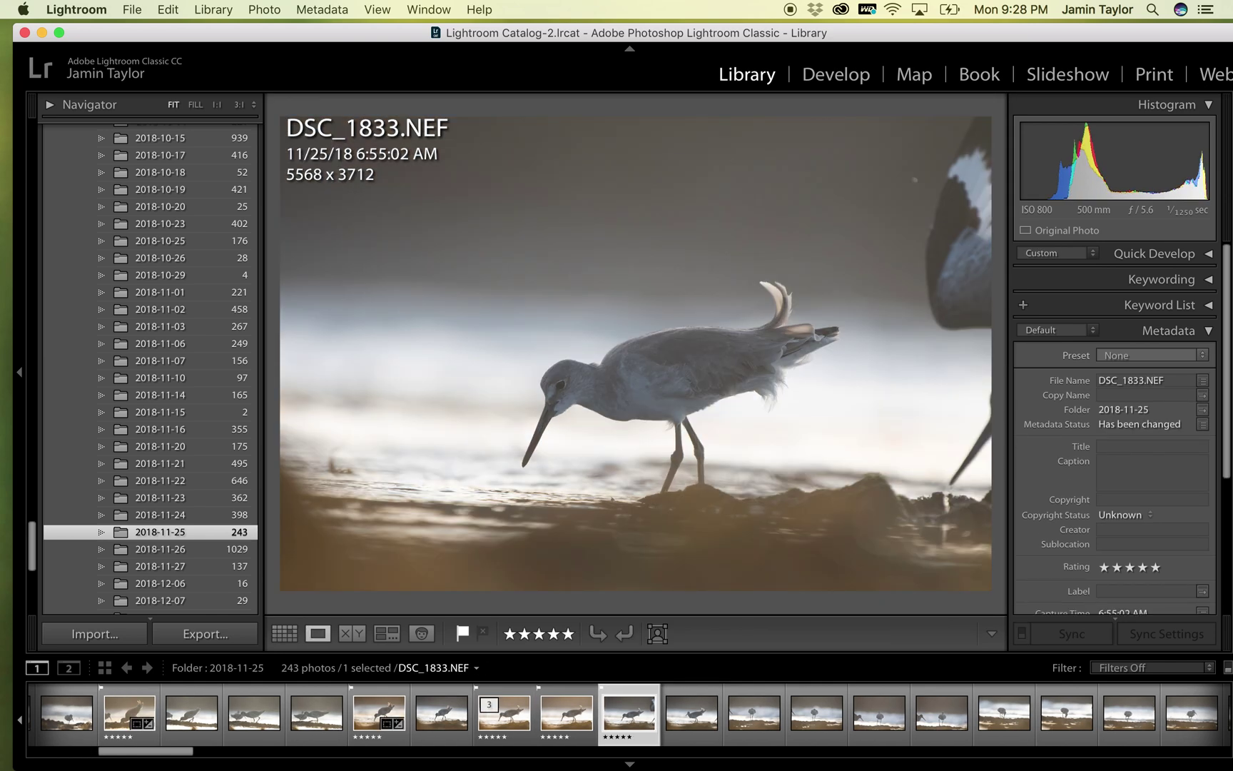
{"action": "key", "text": "Left"}
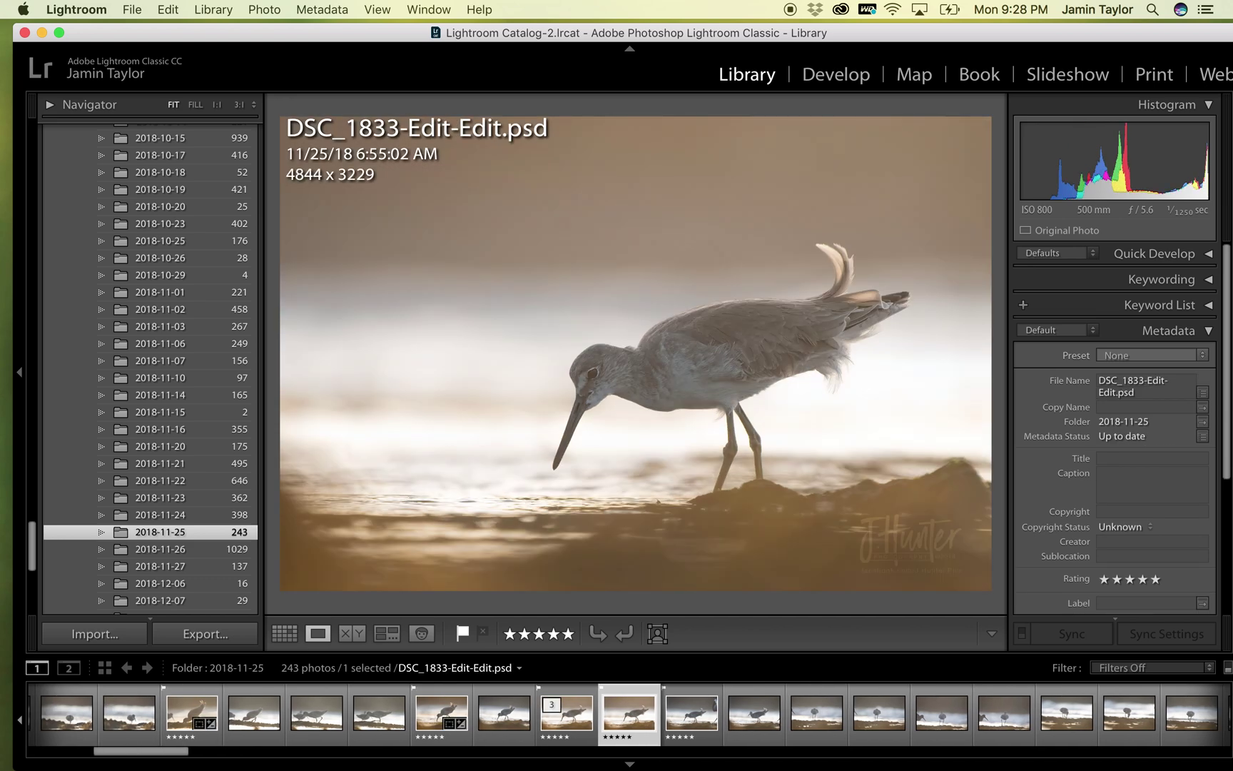
{"action": "key", "text": "Right"}
{"action": "key", "text": "Left"}
{"action": "key", "text": "Right"}
{"action": "key", "text": "Right"}
Switch to Photoshop and begin saving the photo under a new name in the Mexico Nov 2018 folder on Photos-2018.
{"action": "left_click", "coordinate": [42, 33]}
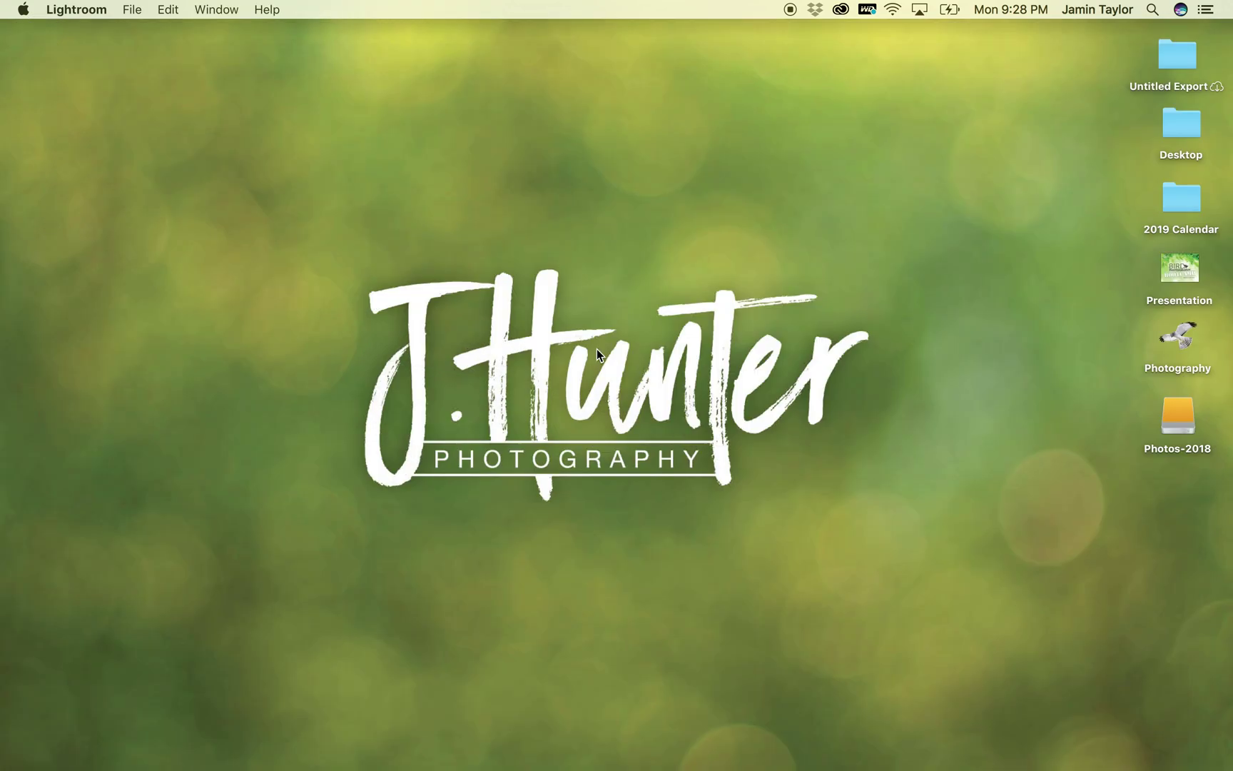
{"action": "left_click", "coordinate": [1150, 753]}
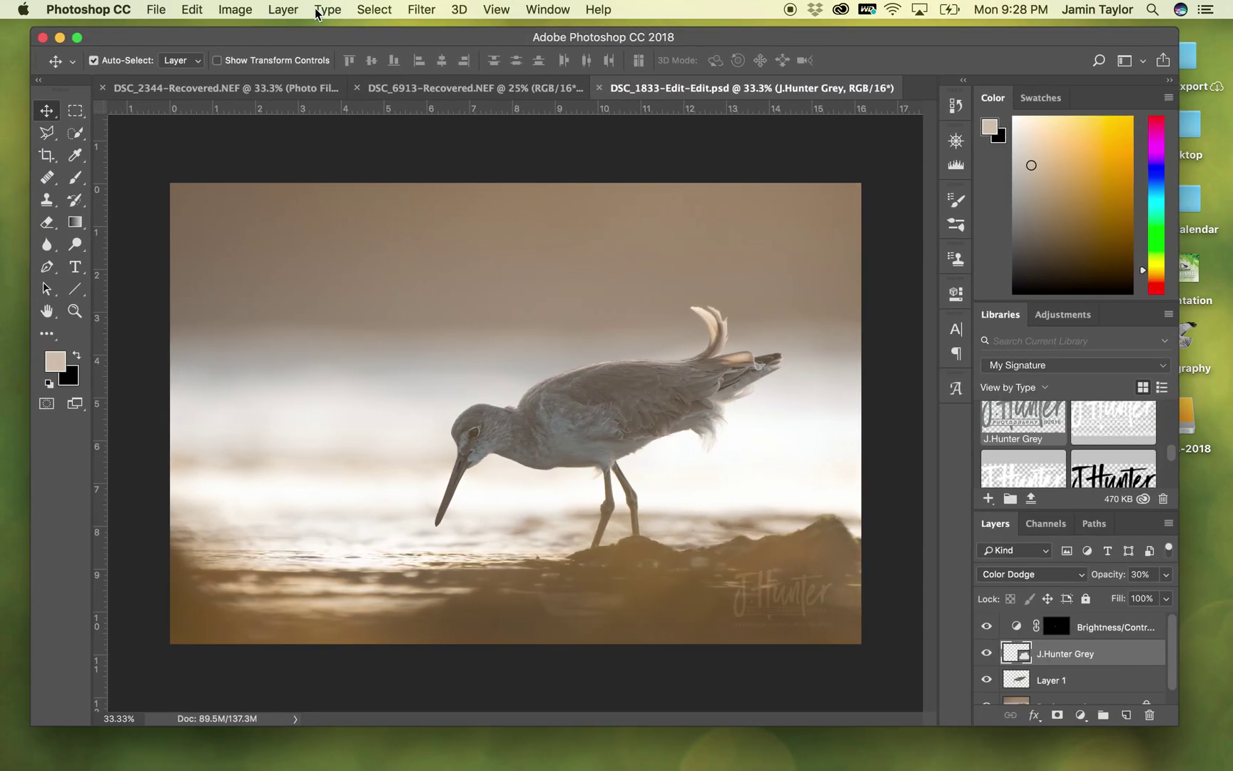
{"action": "left_click", "coordinate": [156, 9]}
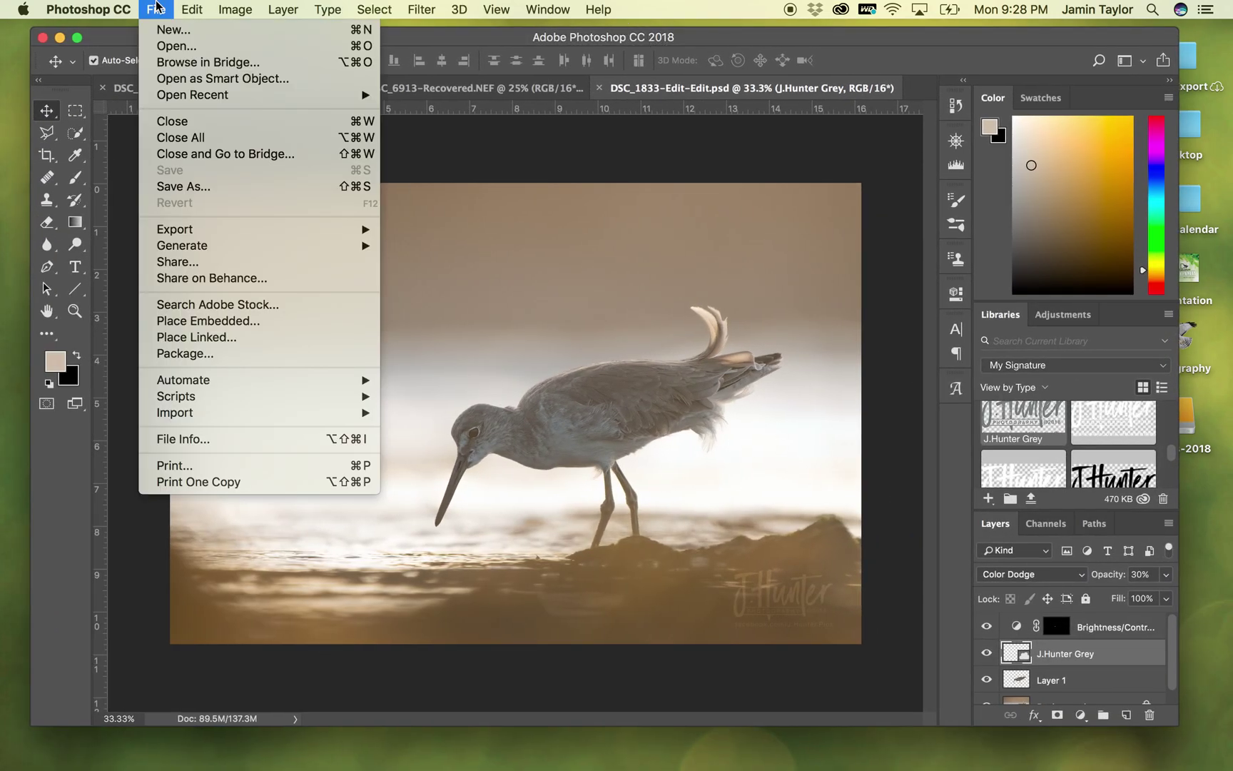
{"action": "left_click", "coordinate": [203, 190]}
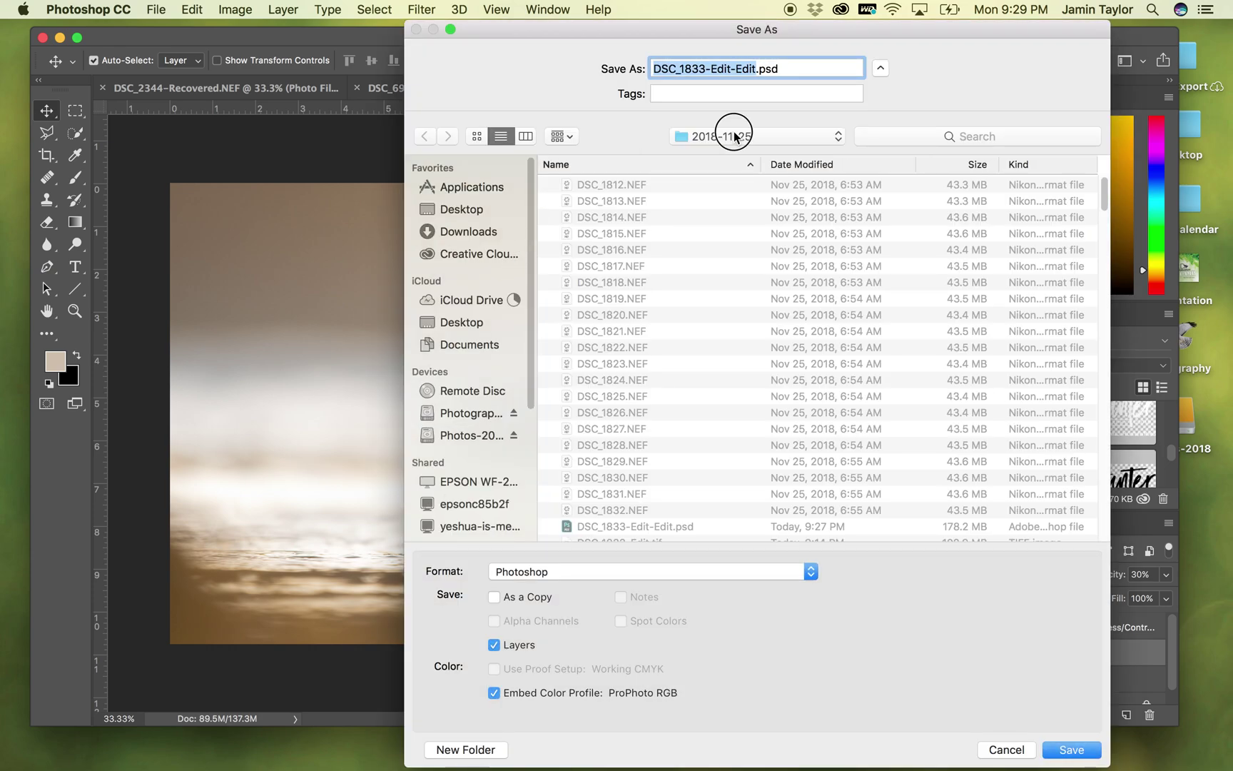
{"action": "left_click", "coordinate": [737, 136]}
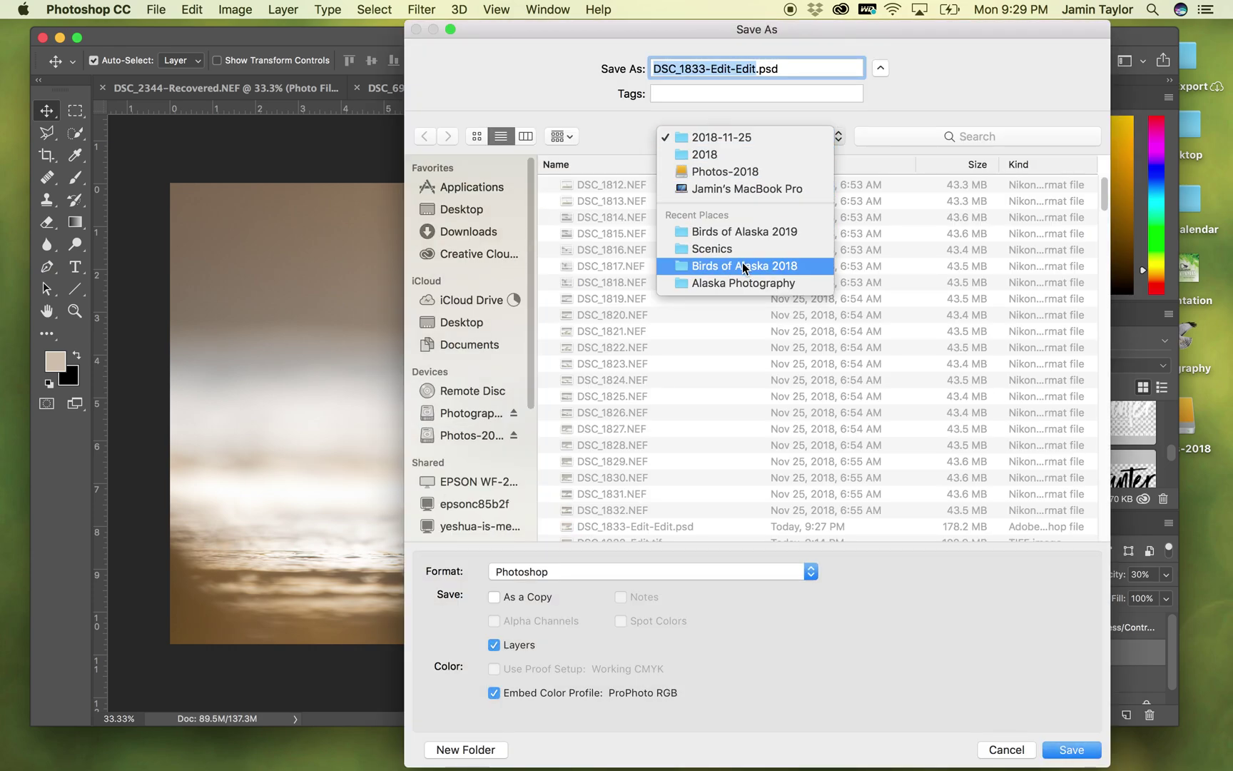
{"action": "scroll", "coordinate": [737, 166], "scroll_direction": "down", "scroll_amount": 2}
{"action": "left_click", "coordinate": [736, 163]}
{"action": "left_click", "coordinate": [732, 138]}
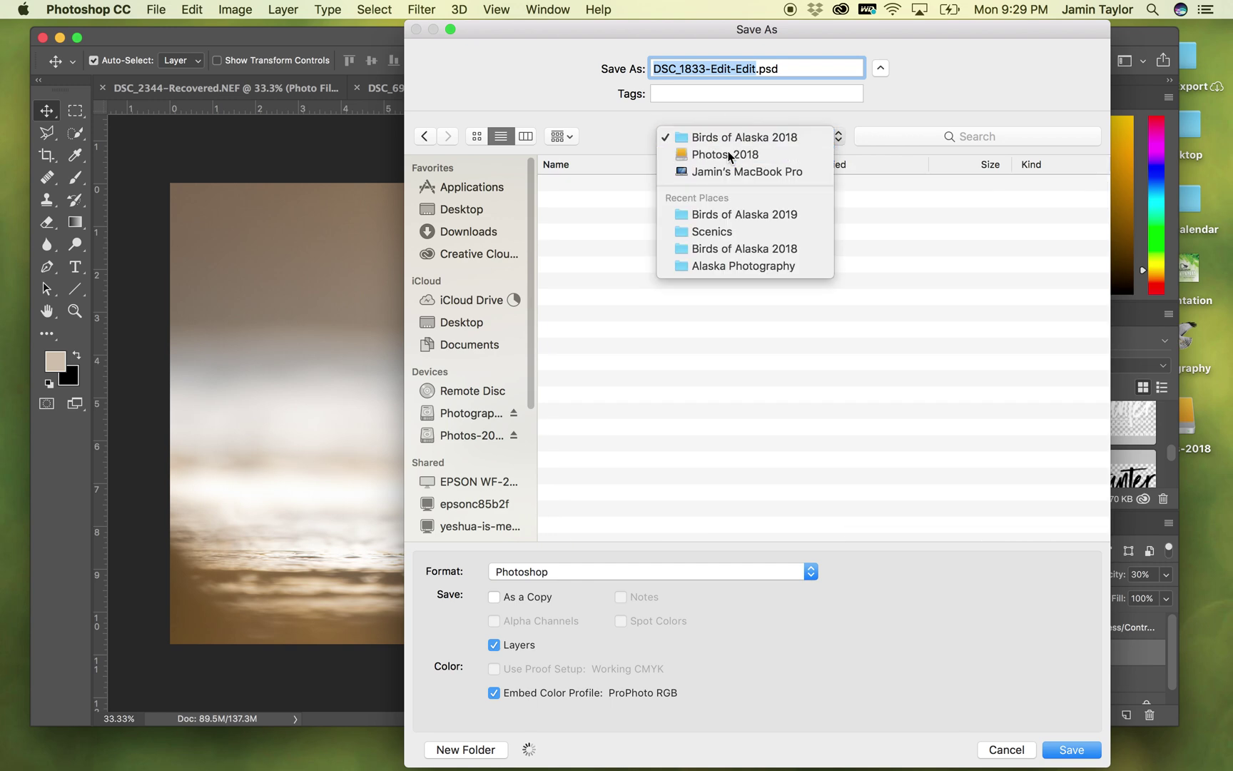
{"action": "left_click", "coordinate": [718, 156]}
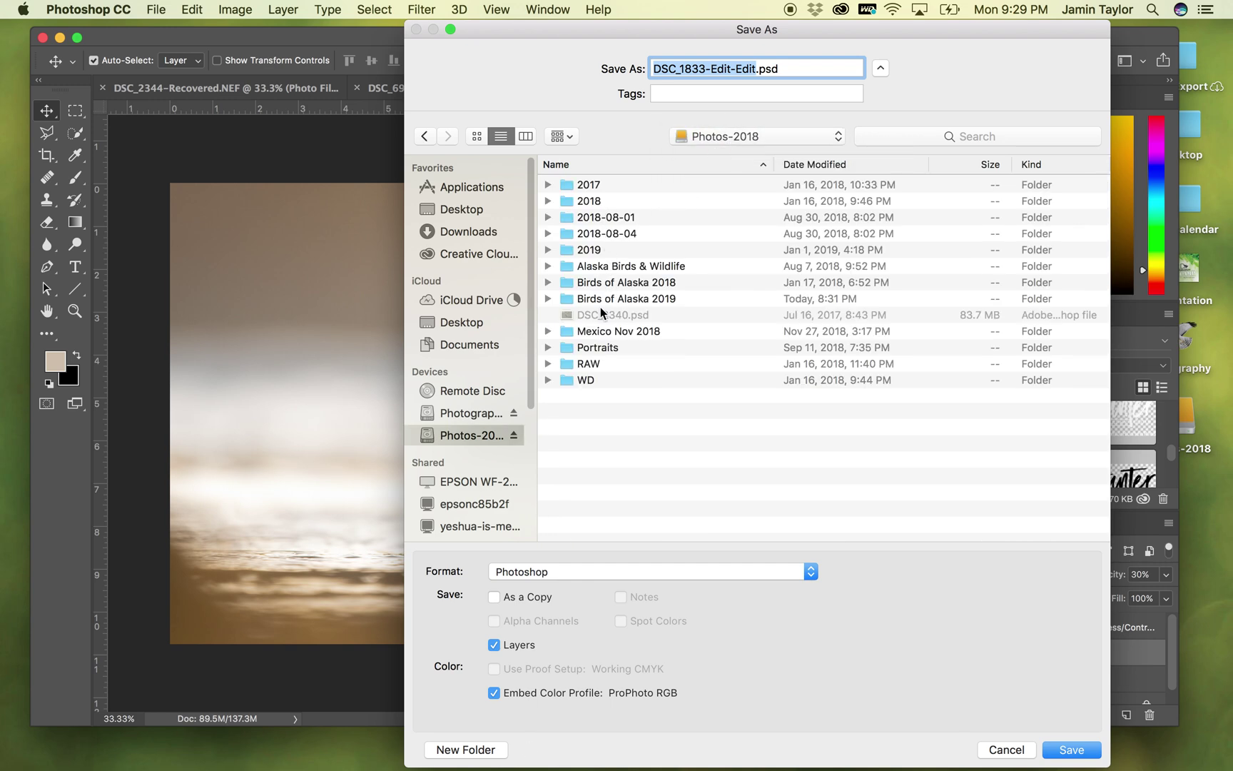
{"action": "double_click", "coordinate": [603, 332]}
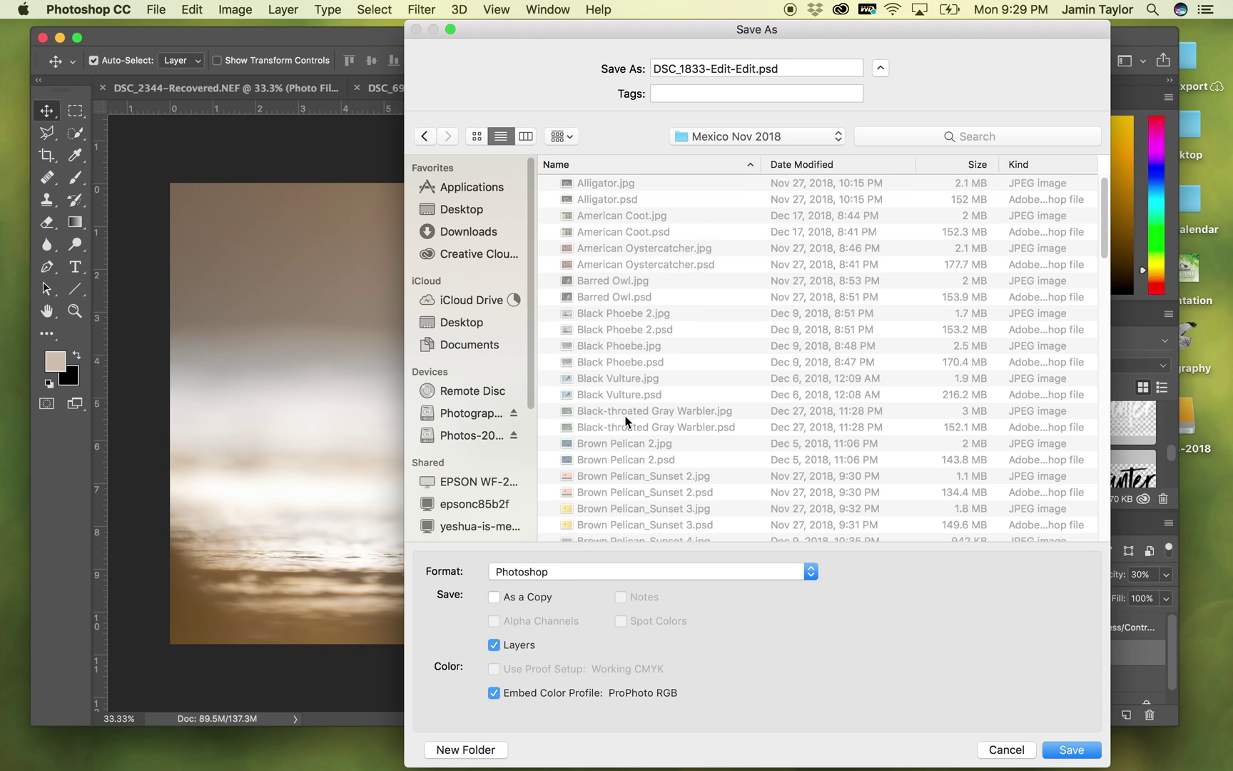
Base the file name on the existing Willet 2.psd, change it to Willet 3.psd, and save the layered Photoshop file.
{"action": "scroll", "coordinate": [635, 421], "scroll_direction": "down", "scroll_amount": 5}
{"action": "scroll", "coordinate": [635, 421], "scroll_direction": "down", "scroll_amount": 6}
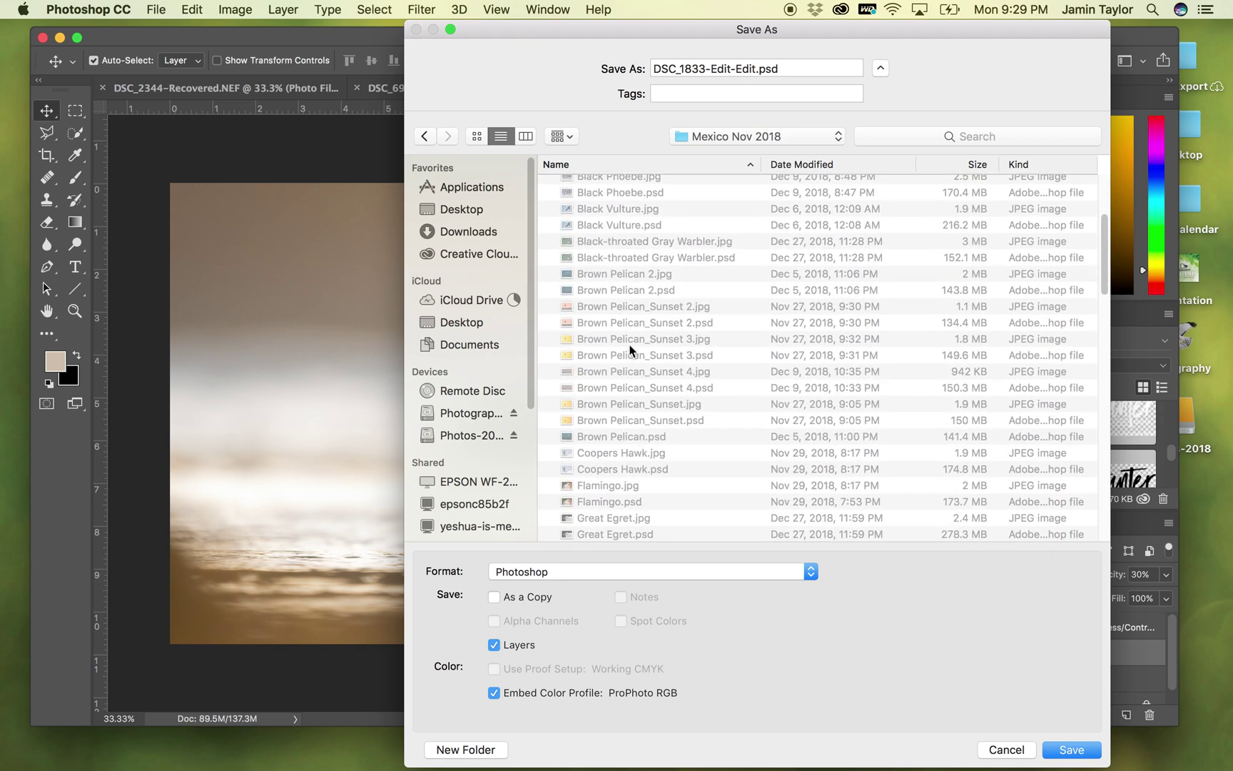
{"action": "scroll", "coordinate": [630, 349], "scroll_direction": "down", "scroll_amount": 3}
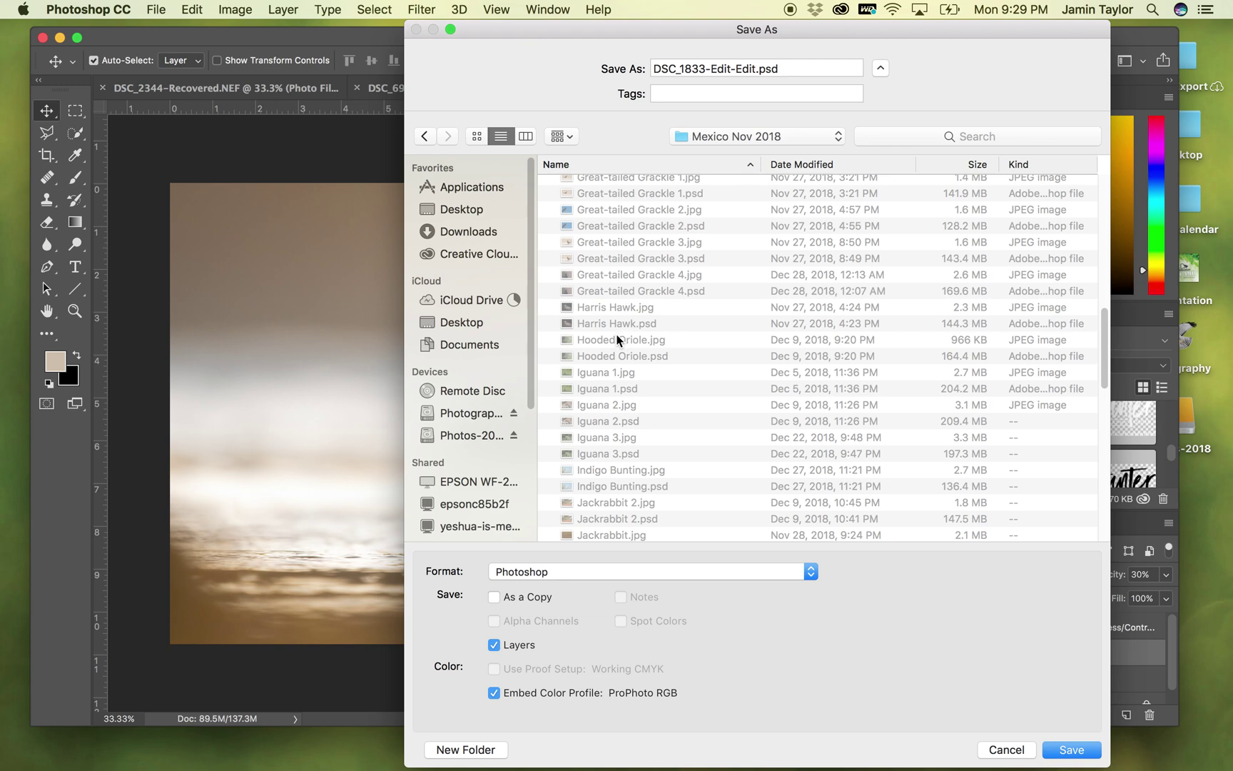
{"action": "scroll", "coordinate": [621, 353], "scroll_direction": "down", "scroll_amount": 10}
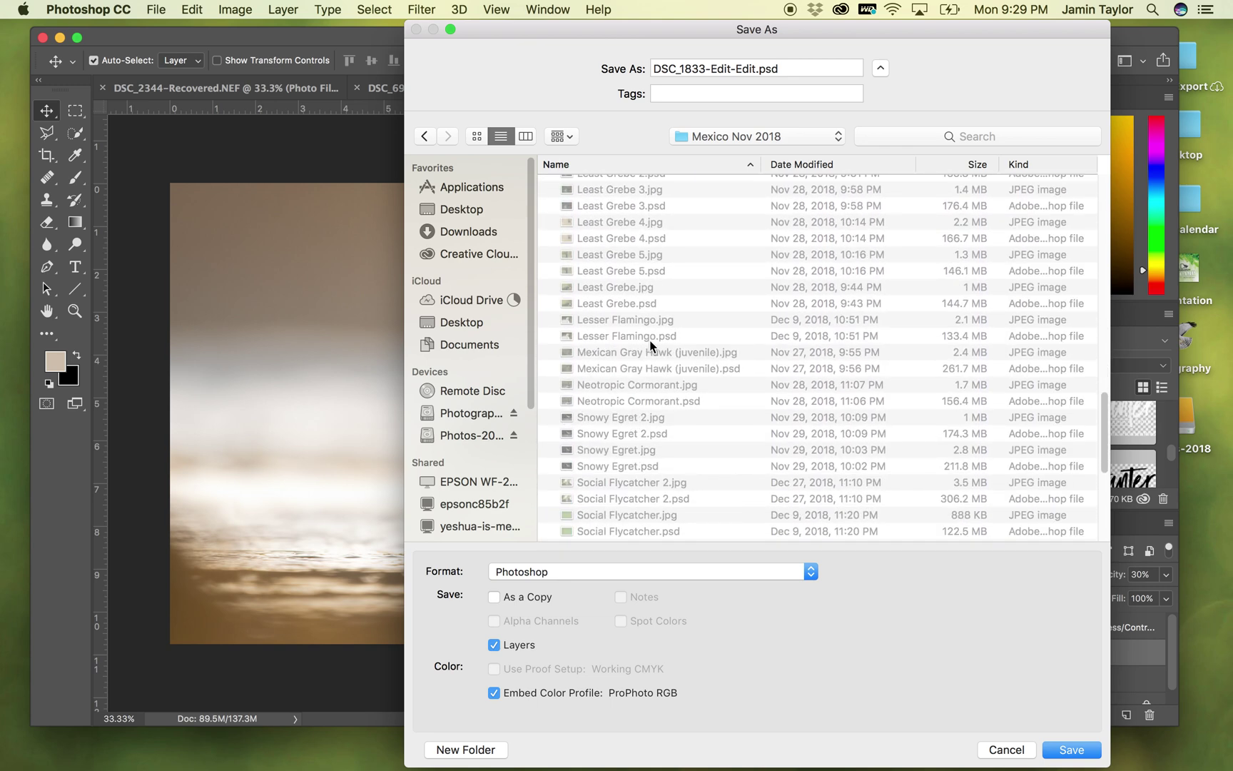
{"action": "scroll", "coordinate": [660, 356], "scroll_direction": "down", "scroll_amount": 7}
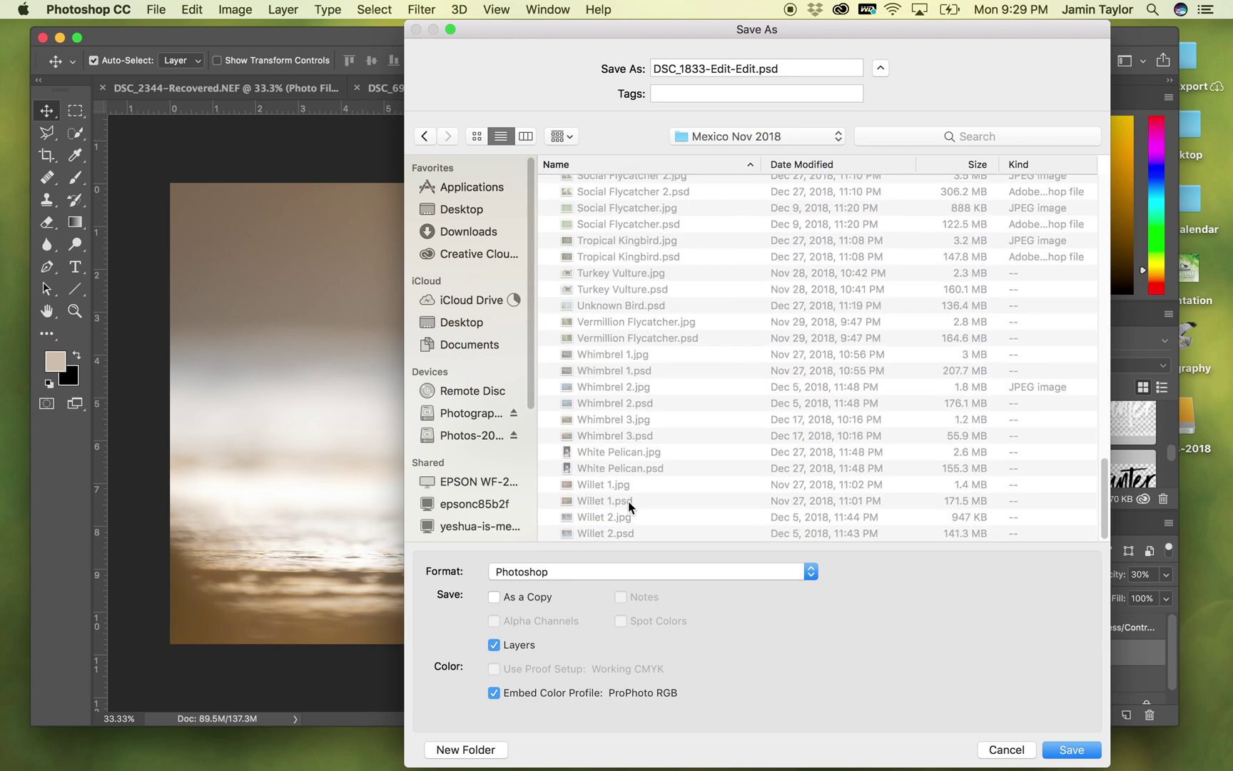
{"action": "left_click", "coordinate": [593, 533]}
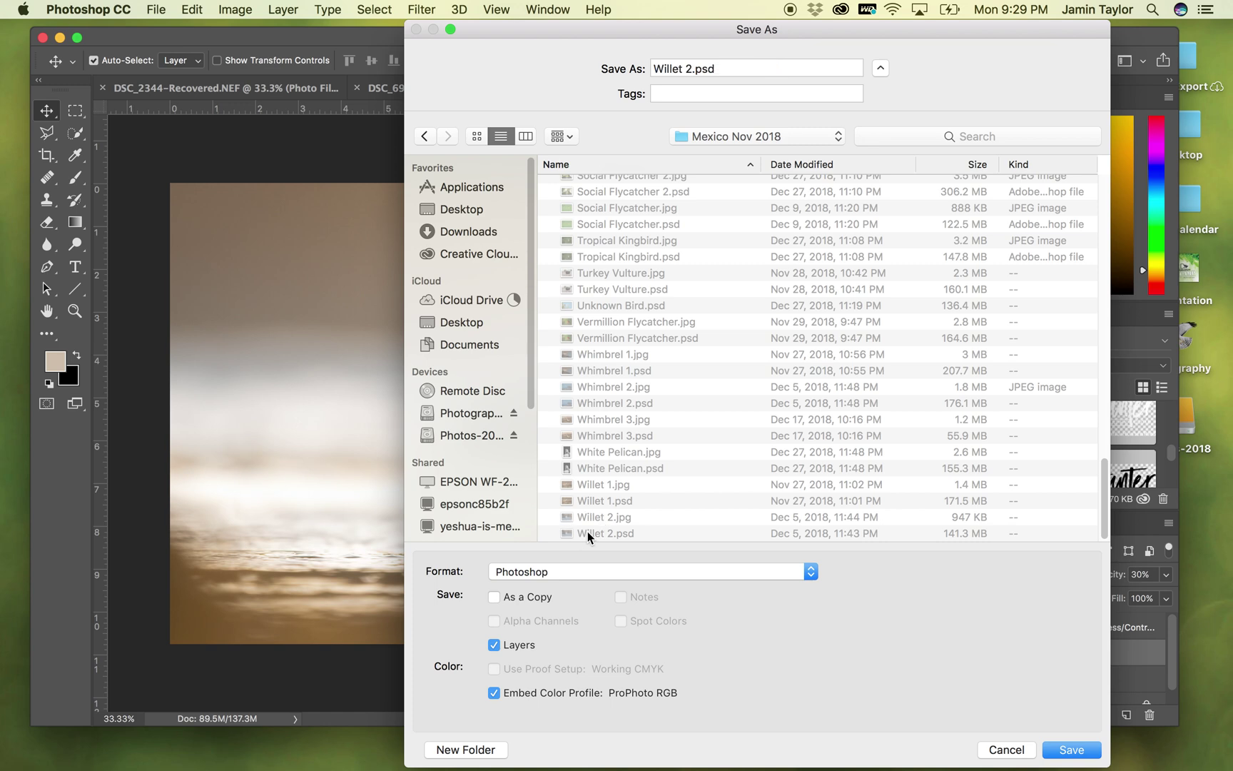
{"action": "left_click", "coordinate": [687, 66]}
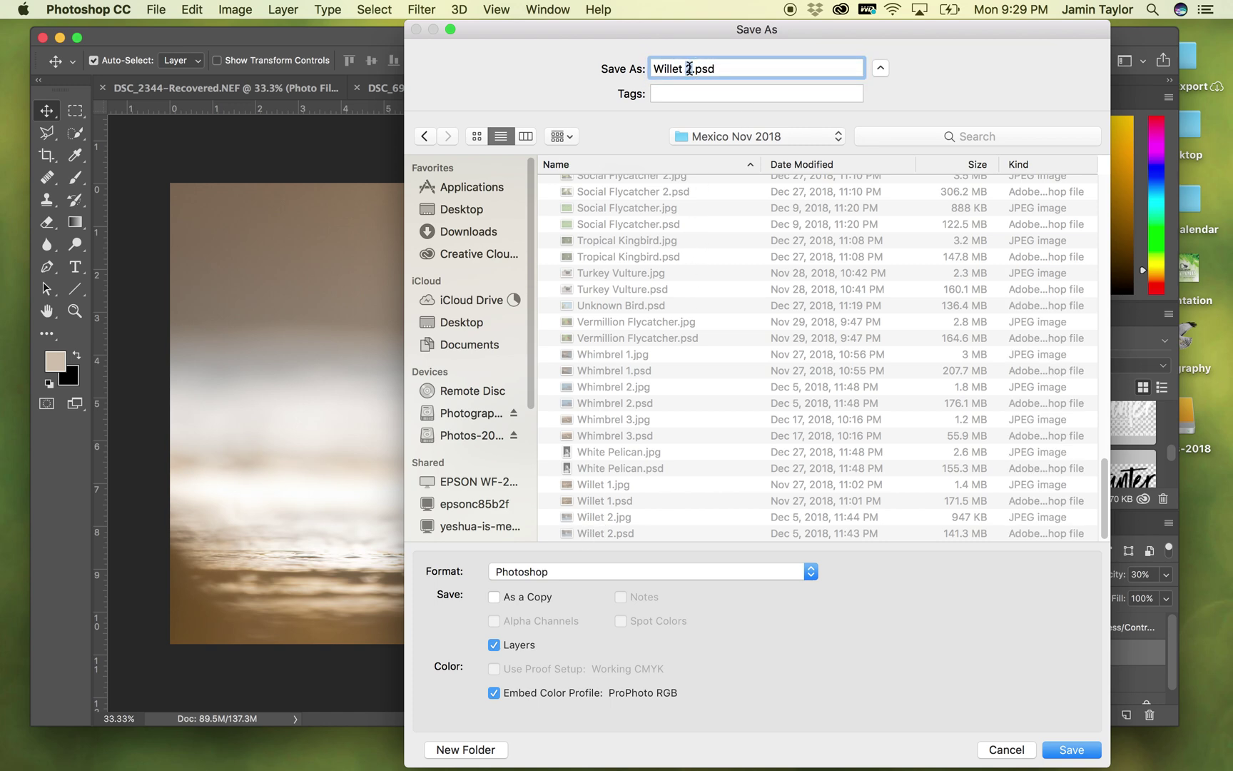
{"action": "type", "text": "3"}
{"action": "left_click", "coordinate": [1071, 749]}
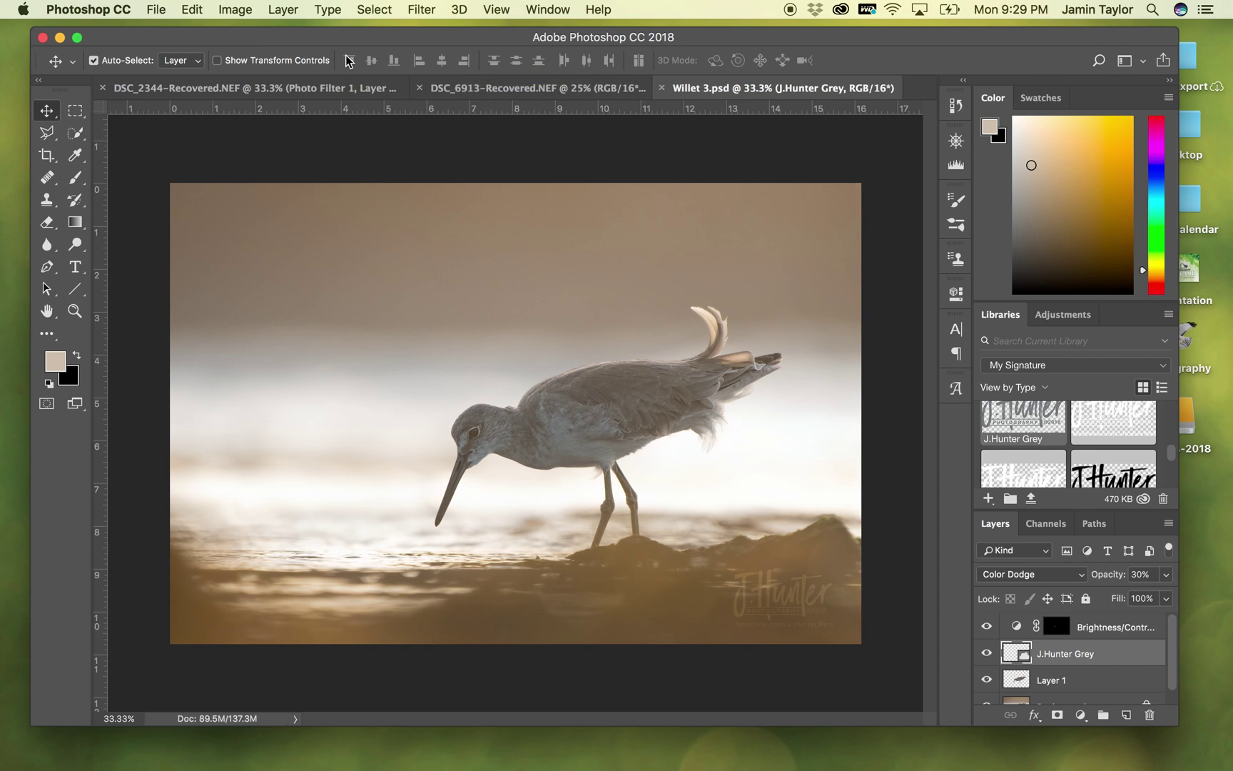
Resize the image to 16 inches wide at a resolution of 180 pixels/inch.
{"action": "left_click", "coordinate": [239, 7]}
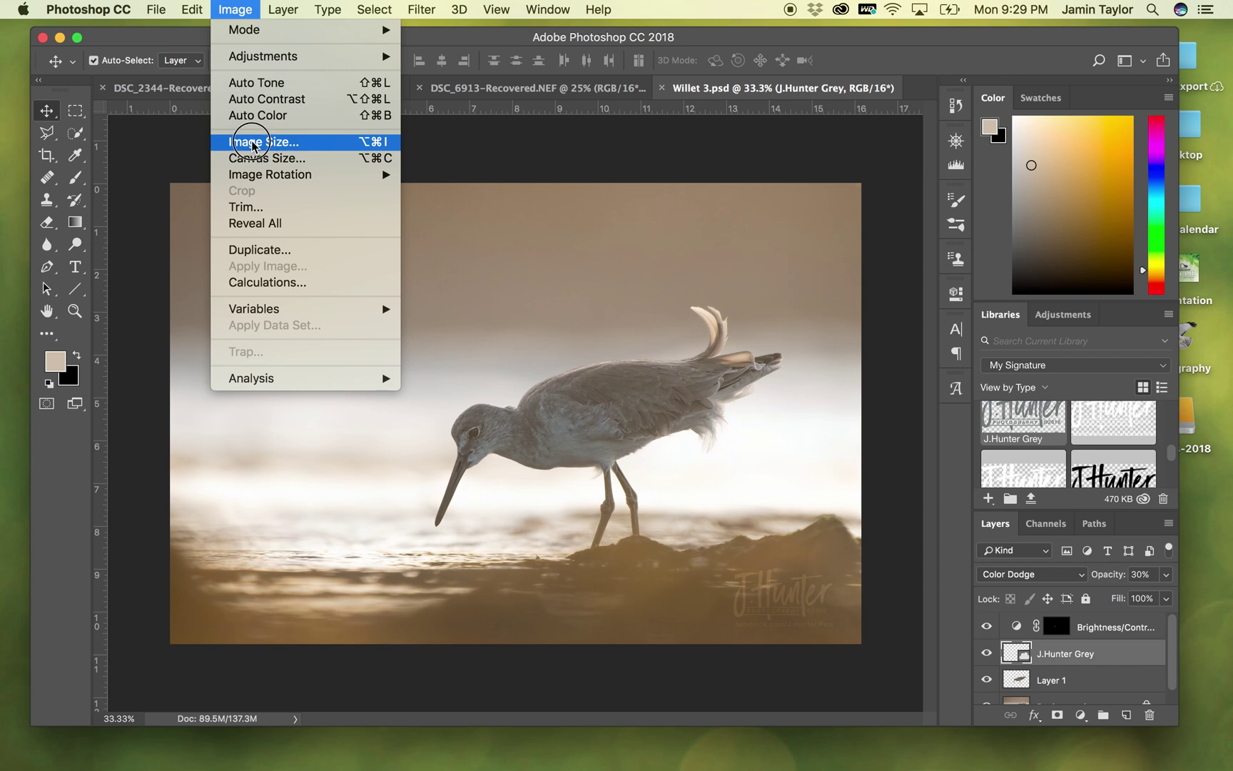
{"action": "left_click", "coordinate": [253, 147]}
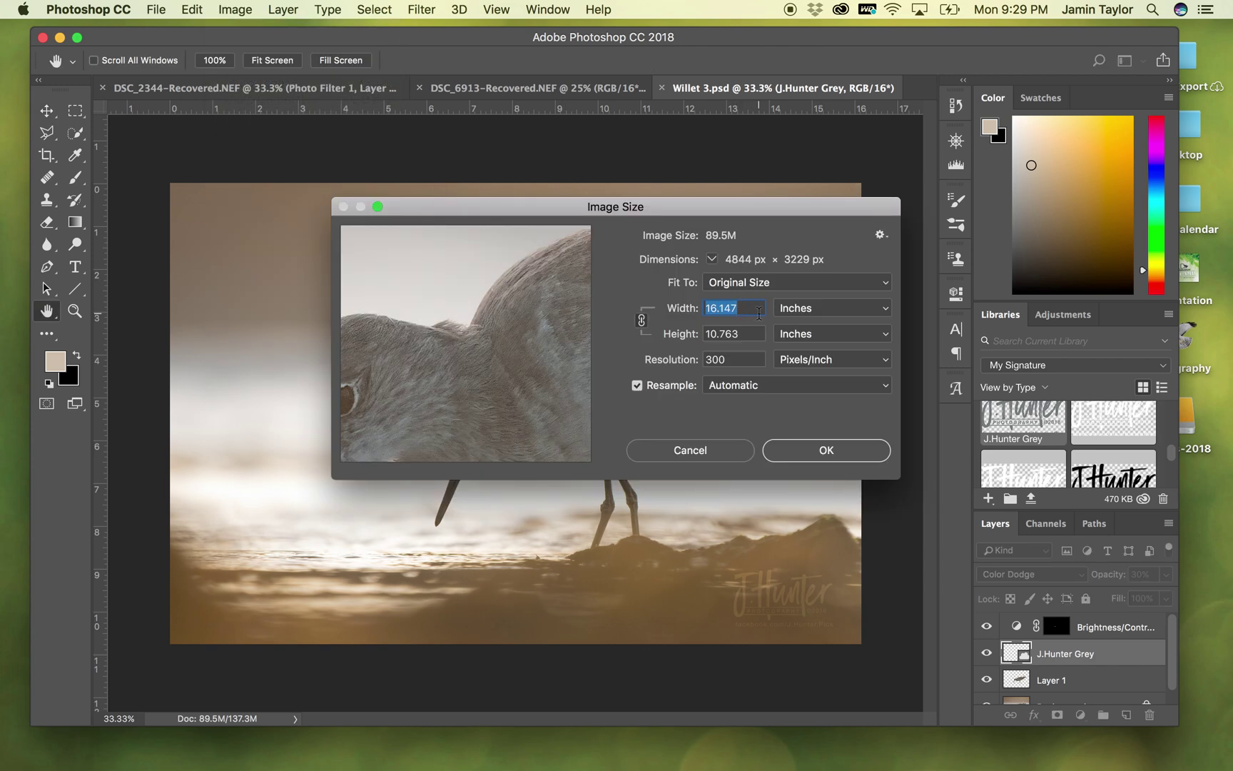
{"action": "type", "text": "16"}
{"action": "key", "text": "Tab"}
{"action": "key", "text": "Tab"}
{"action": "type", "text": "180"}
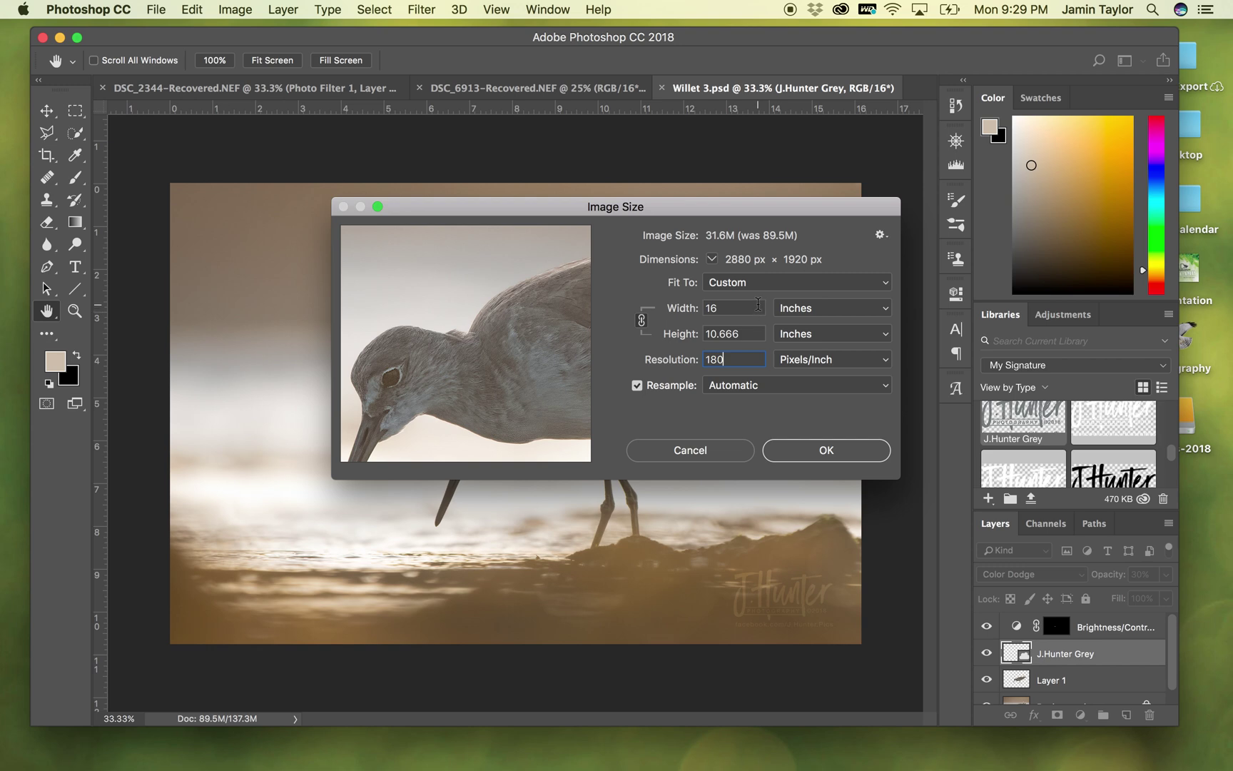
{"action": "left_click", "coordinate": [827, 451]}
{"action": "key", "text": "v"}
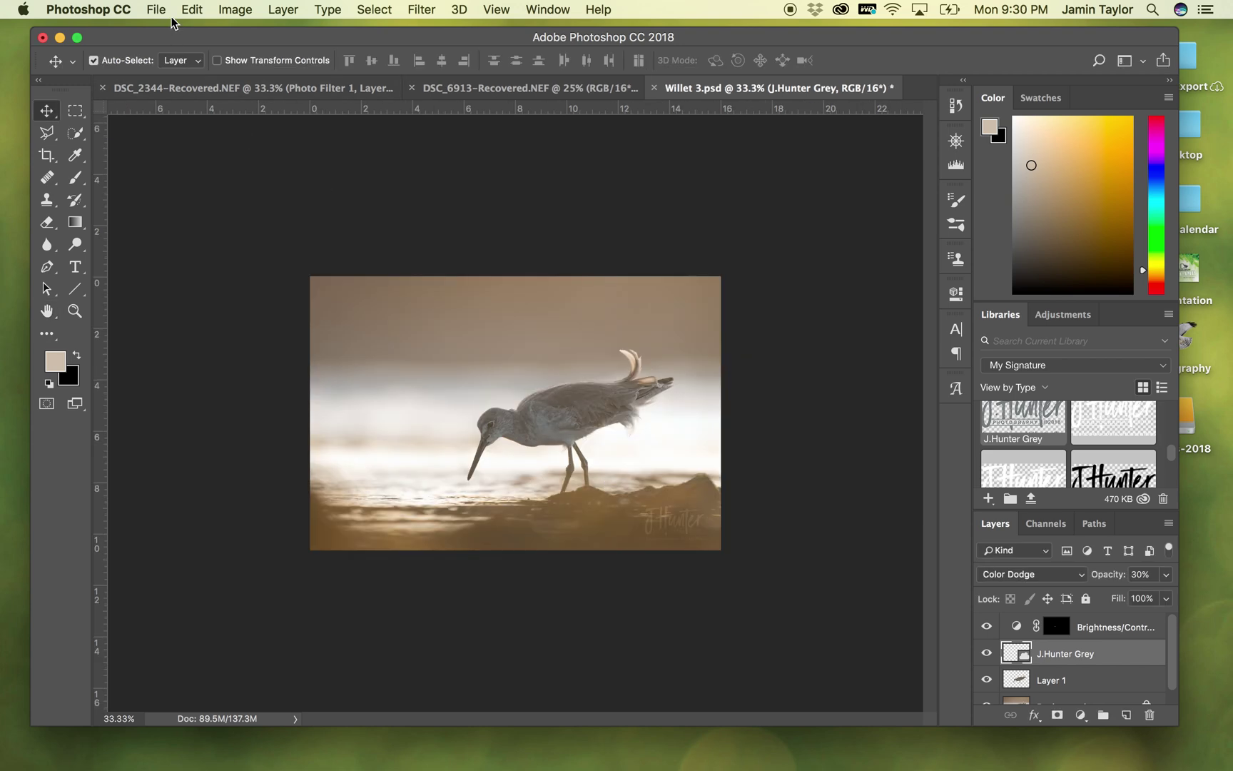
Save the resized image as a JPEG named Willet 3 in Mexico Nov 2018 at Maximum quality 12.
{"action": "left_click", "coordinate": [156, 7]}
{"action": "left_click", "coordinate": [172, 187]}
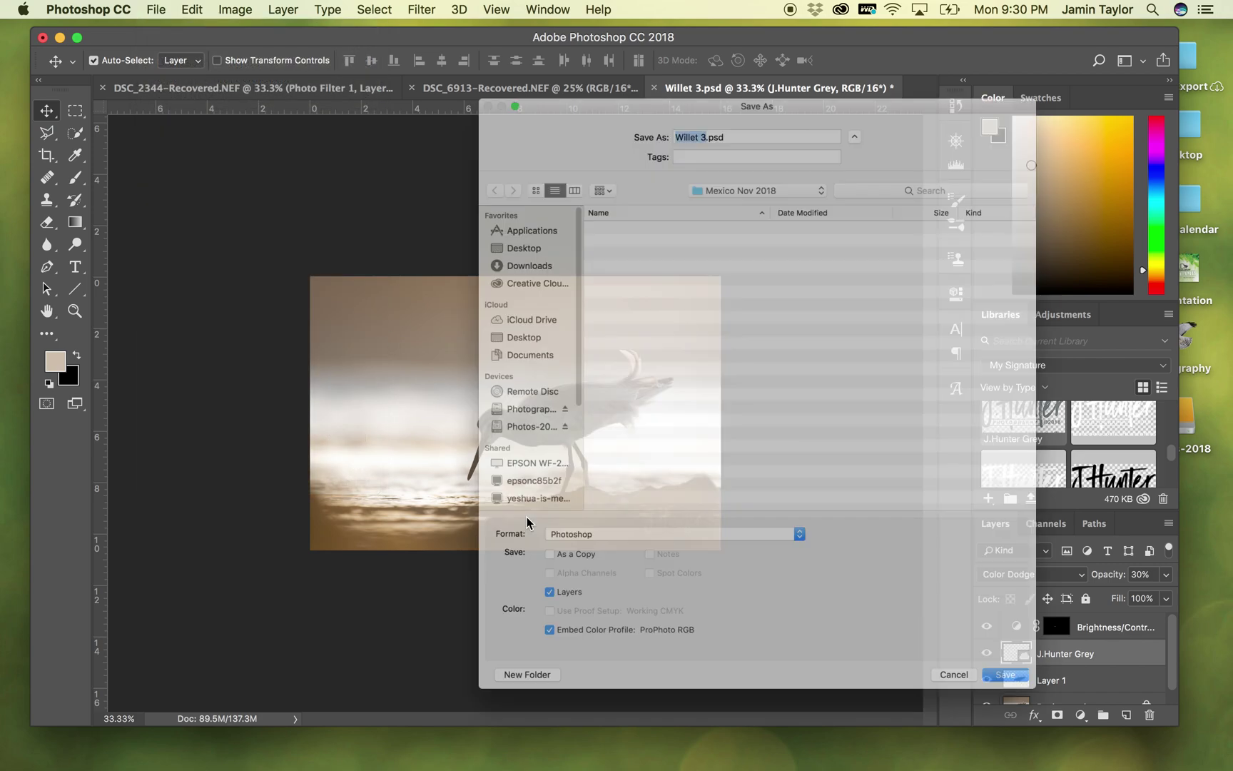
{"action": "left_click", "coordinate": [546, 576]}
{"action": "left_click", "coordinate": [549, 643]}
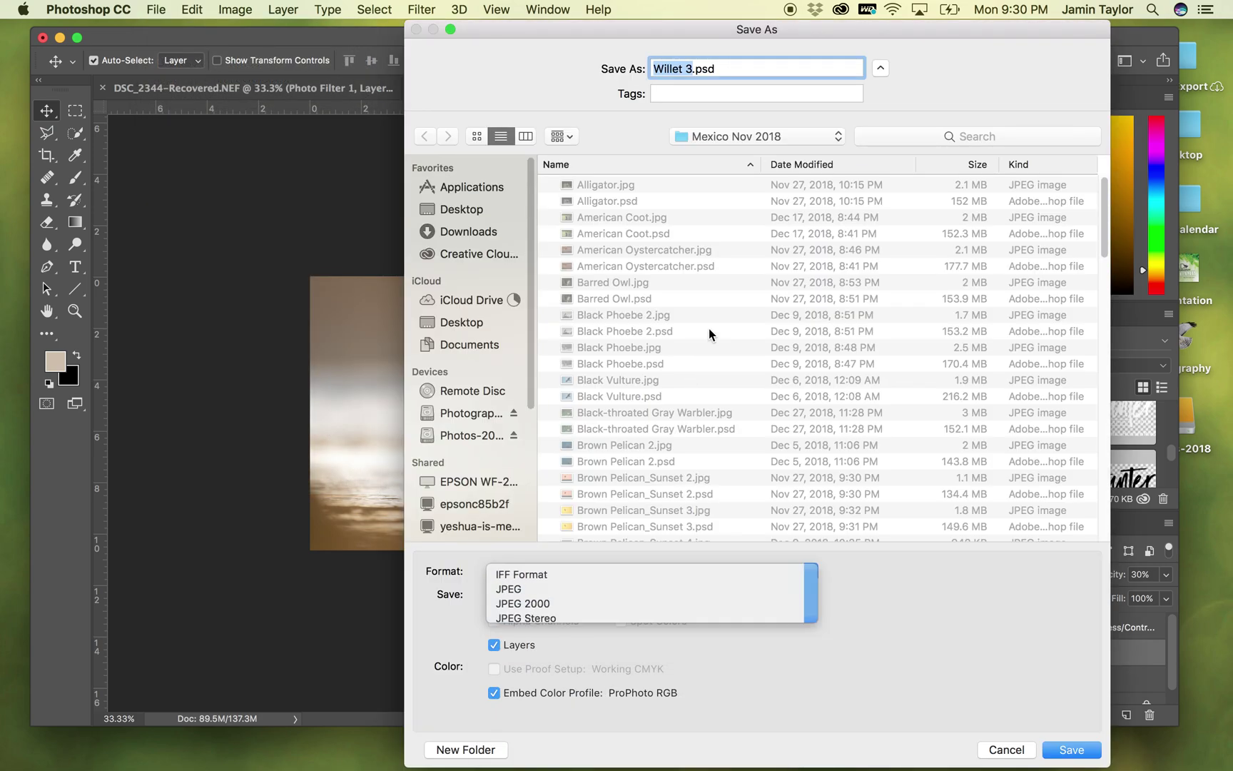
{"action": "left_click", "coordinate": [1072, 750]}
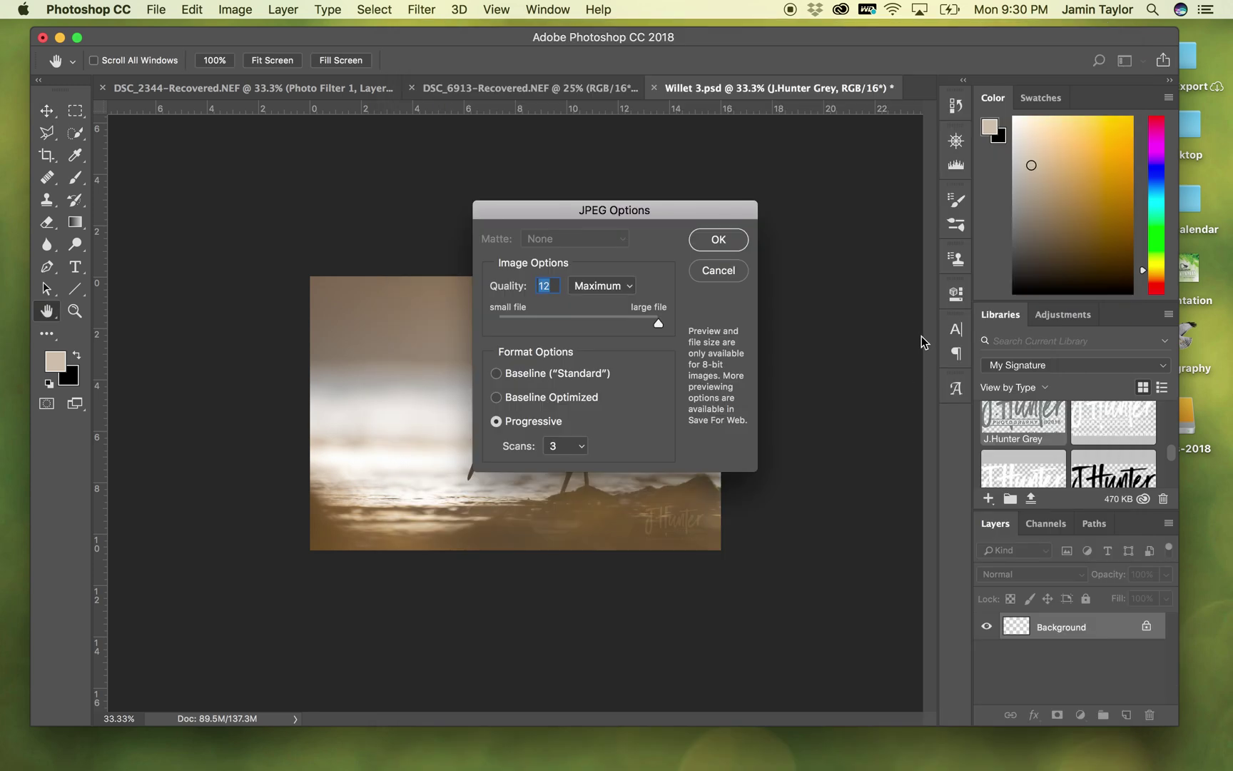
{"action": "left_click", "coordinate": [731, 251]}
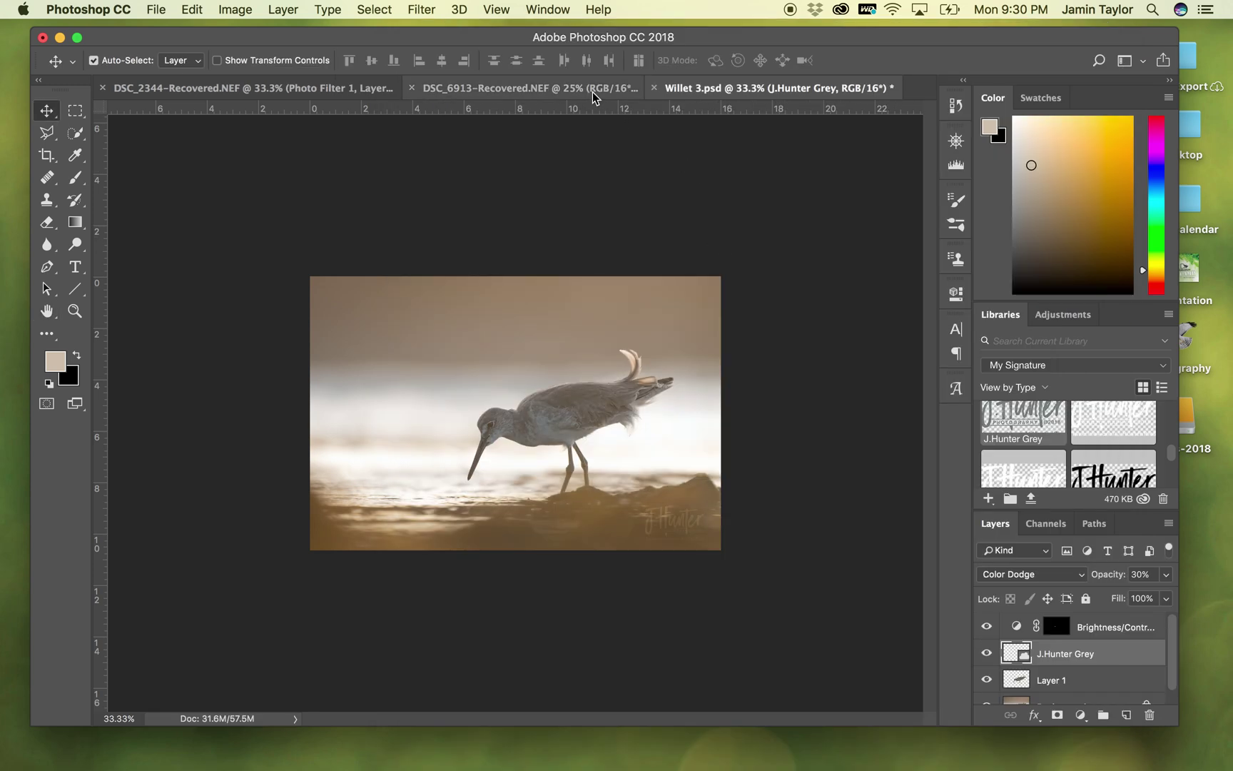
Close Willet 3.psd without saving the resize and minimize the Photoshop window.
{"action": "left_click", "coordinate": [653, 88]}
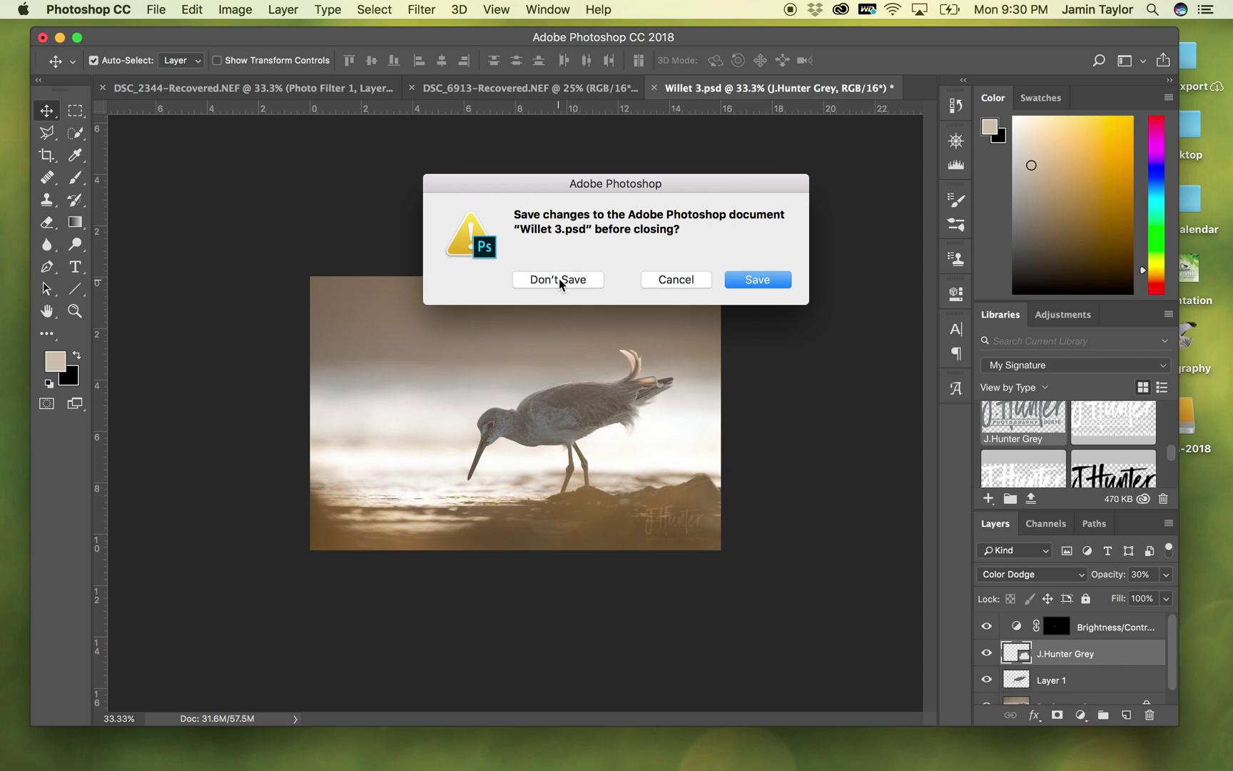
{"action": "left_click", "coordinate": [560, 280]}
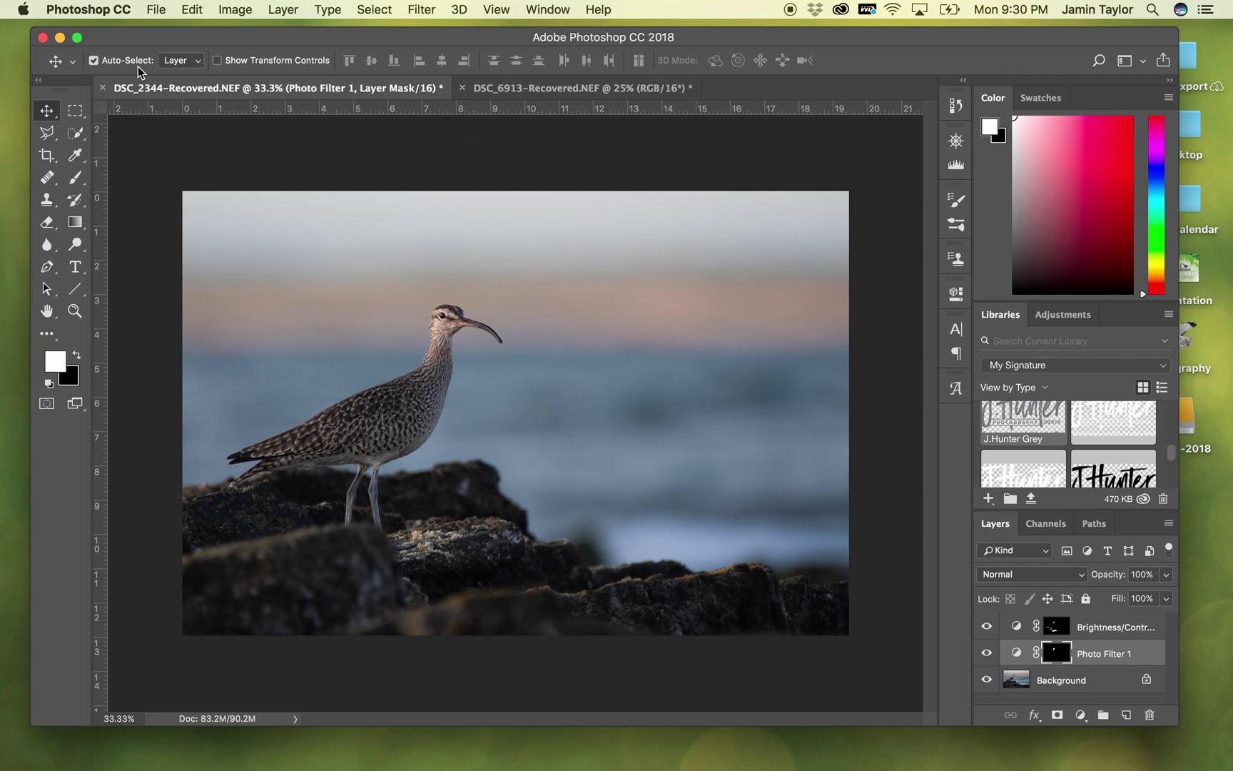
{"action": "left_click", "coordinate": [60, 39]}
{"action": "left_click", "coordinate": [60, 37]}
{"action": "left_click", "coordinate": [955, 122]}
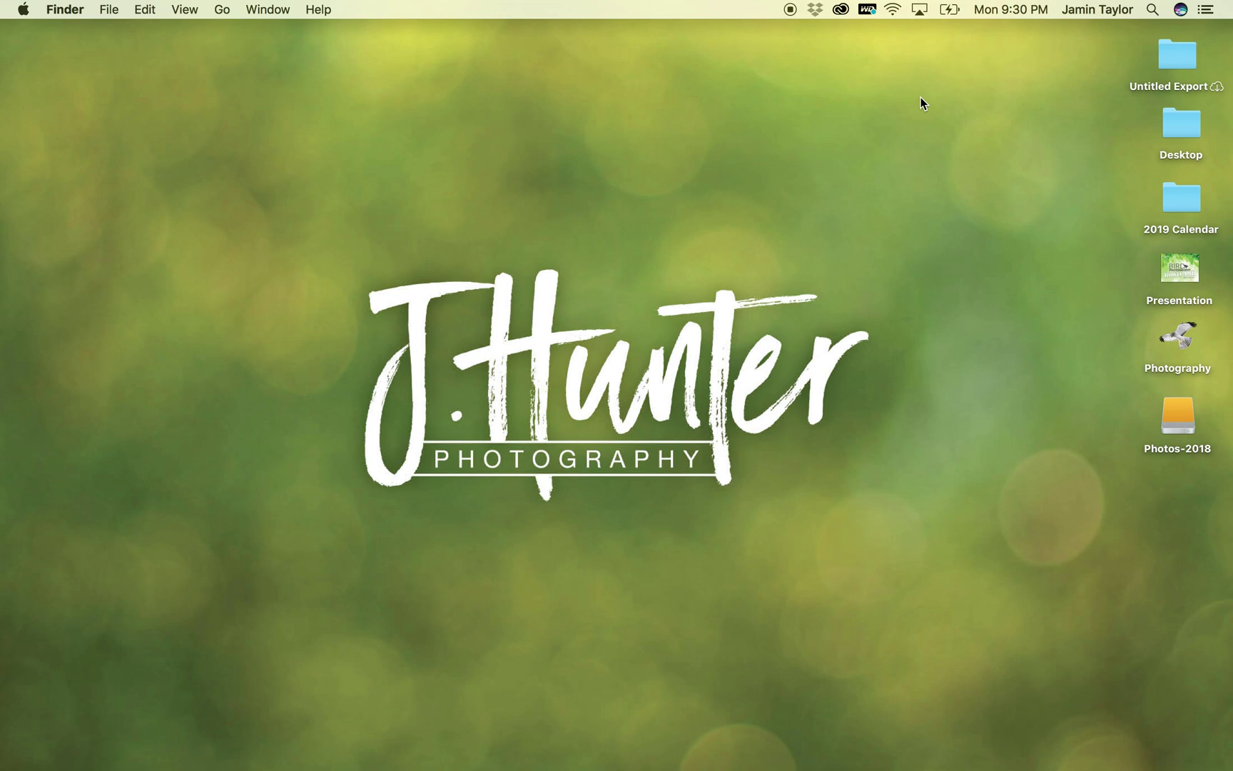
Switch to the minimized Safari window and open Flickr's photo upload page.
{"action": "mouse_move", "coordinate": [1153, 768]}
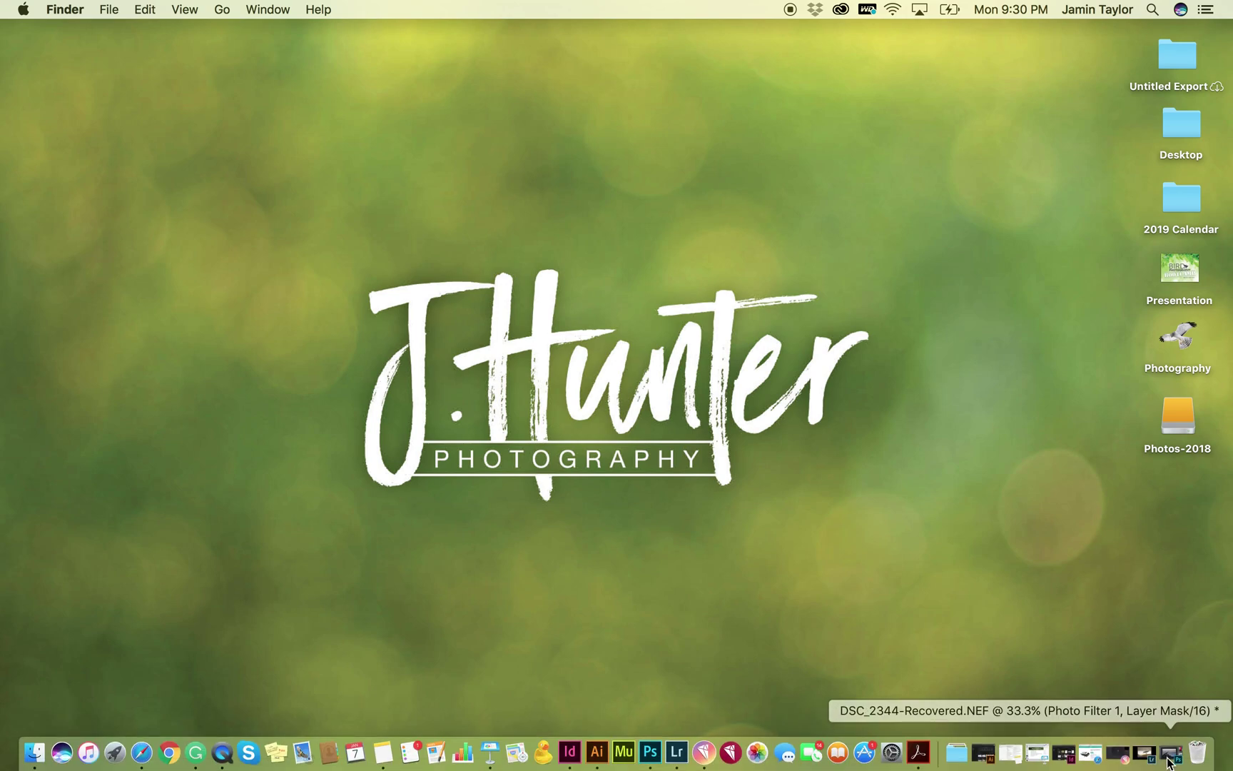
{"action": "left_click", "coordinate": [1090, 756]}
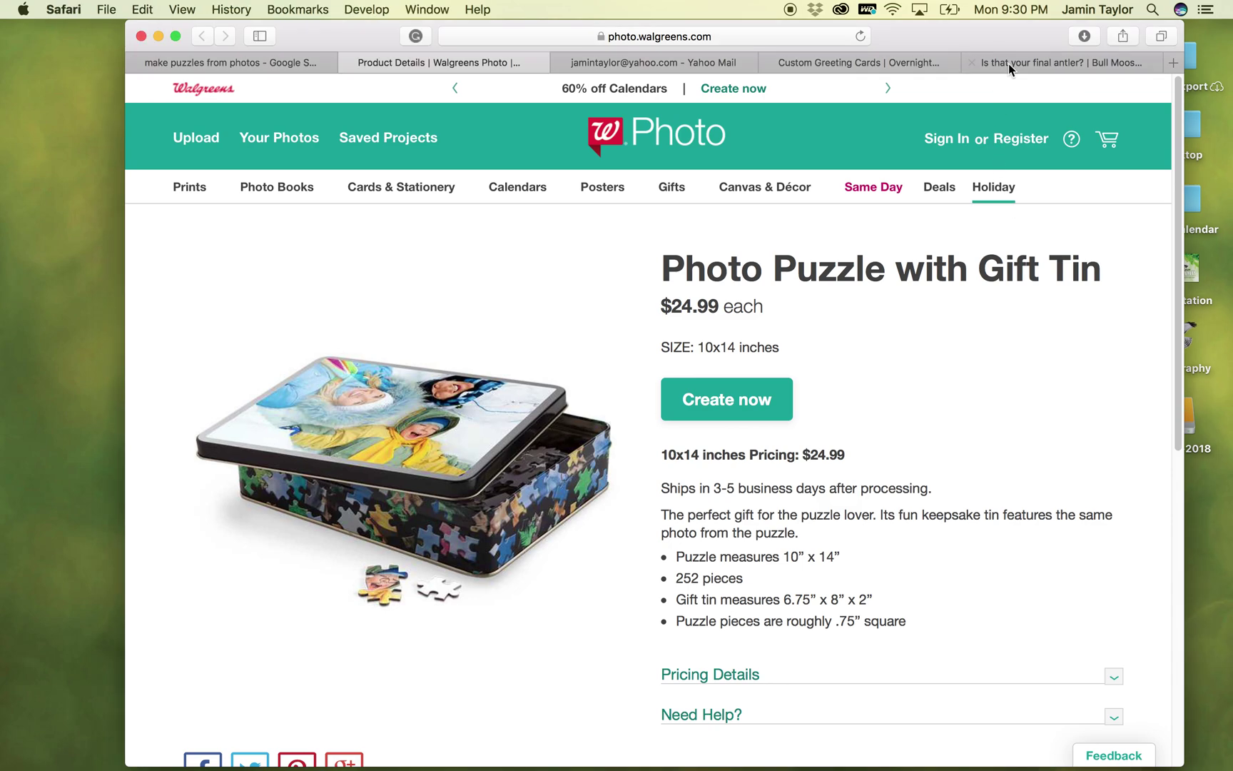
{"action": "left_click", "coordinate": [1073, 58]}
{"action": "left_click", "coordinate": [963, 98]}
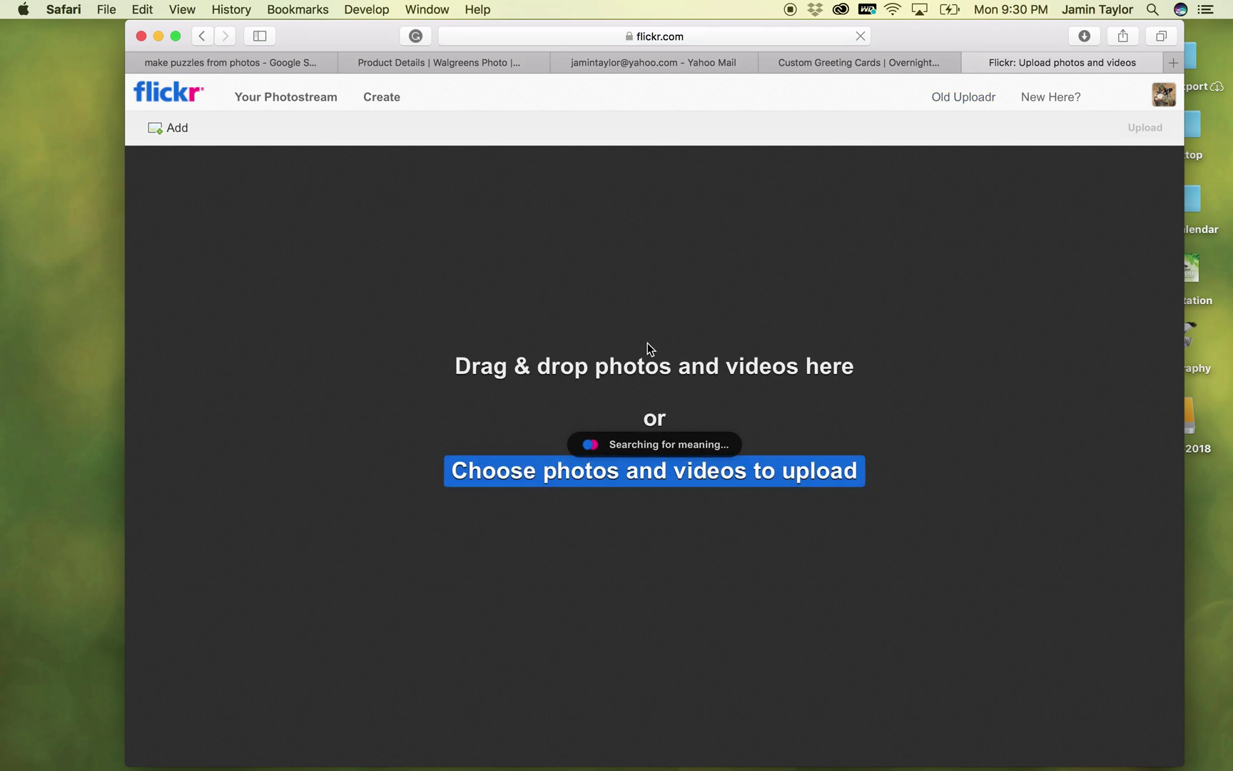
Choose Willet 3.jpg from the Mexico Nov 2018 folder for upload, sorting the files by newest modification date.
{"action": "left_click", "coordinate": [608, 474]}
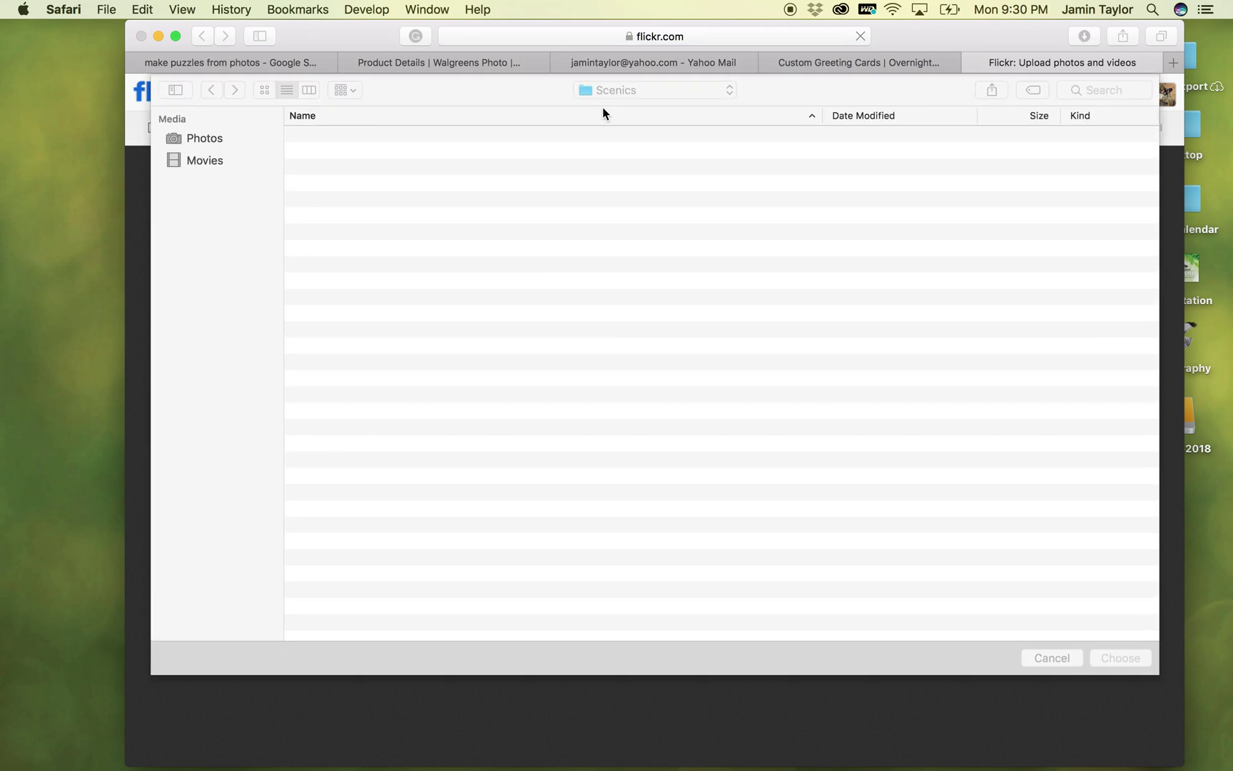
{"action": "left_click", "coordinate": [630, 99]}
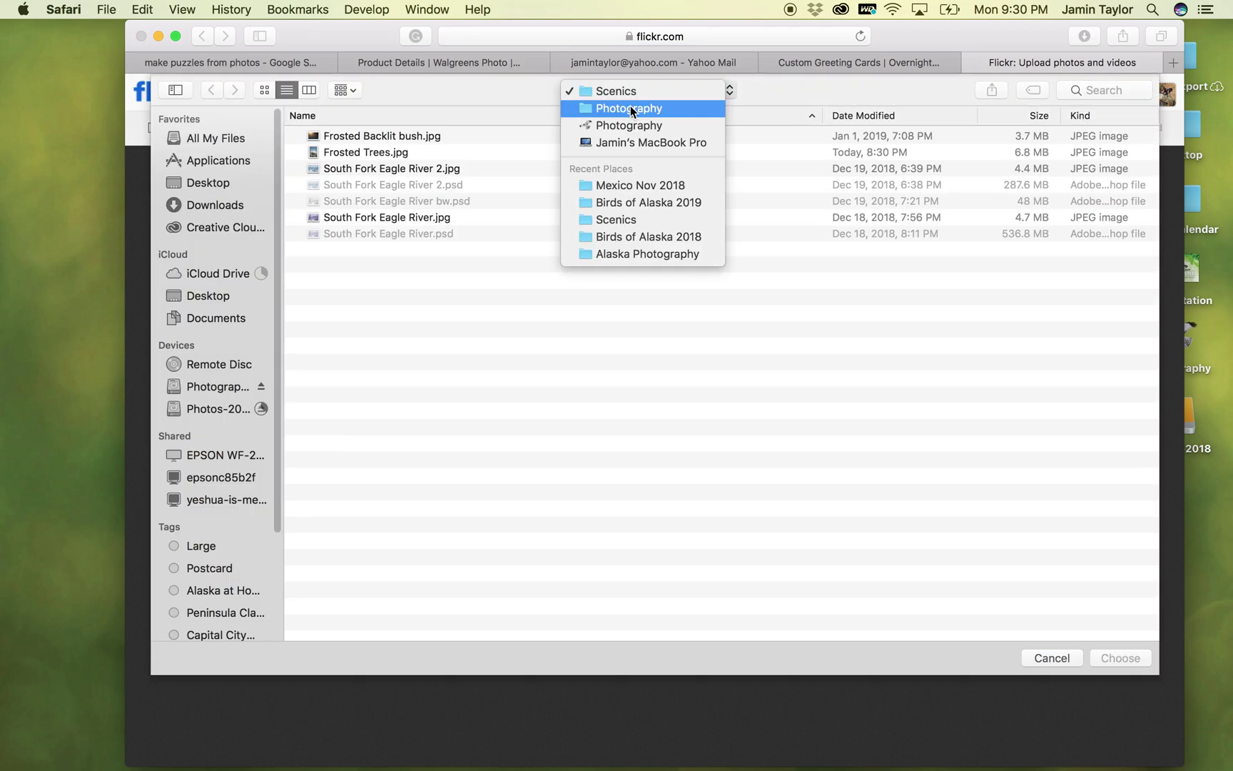
{"action": "left_click", "coordinate": [635, 182]}
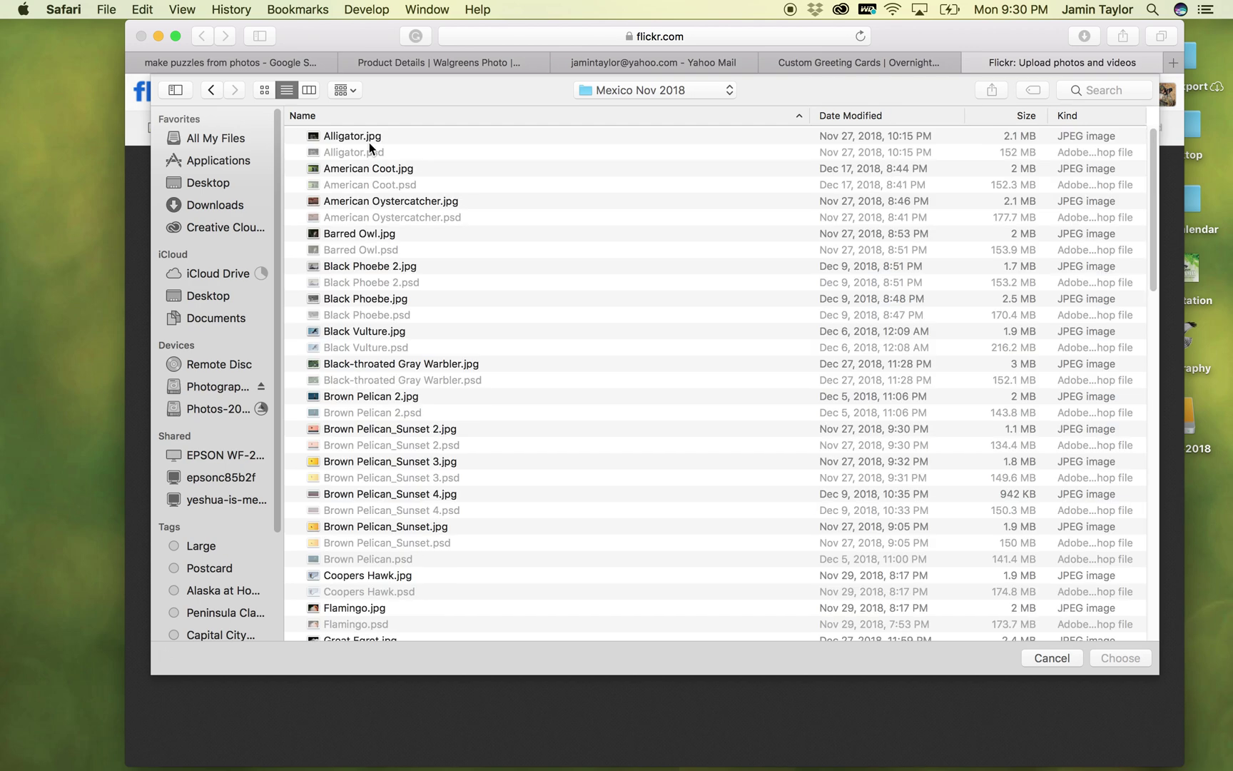
{"action": "left_click", "coordinate": [871, 114]}
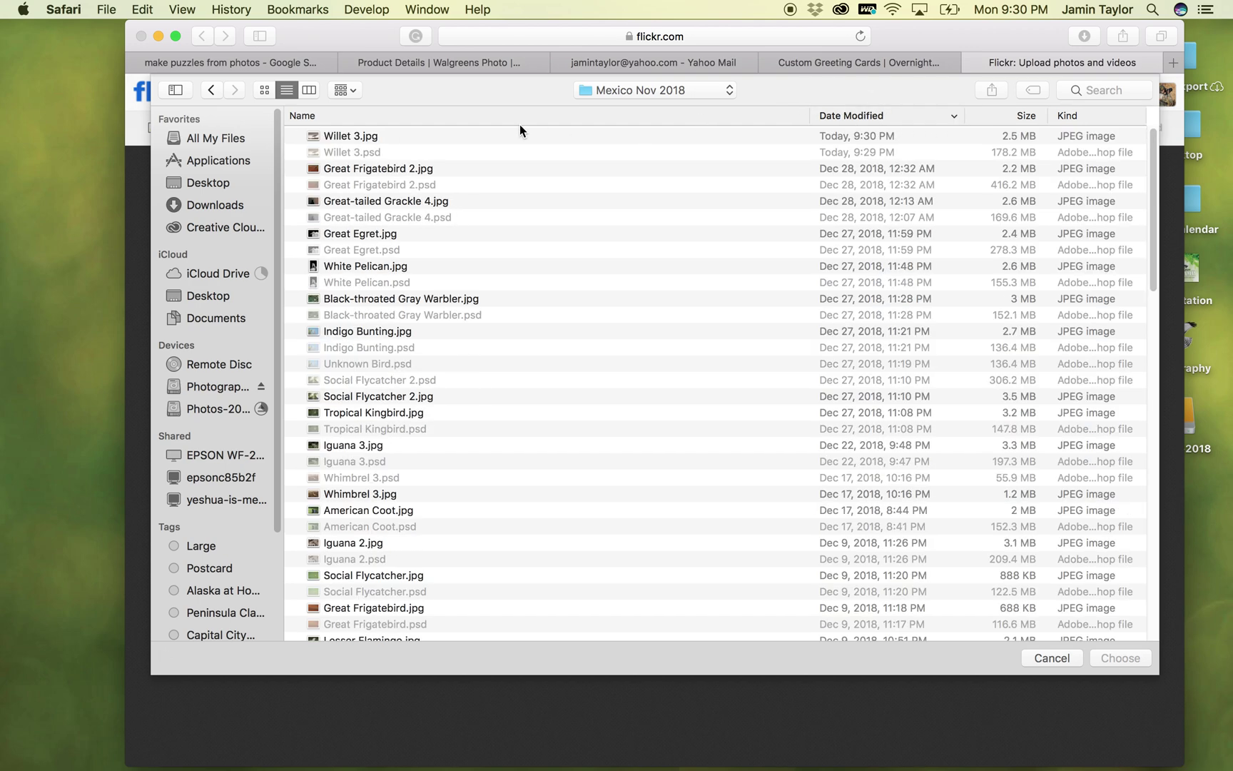
{"action": "double_click", "coordinate": [366, 136]}
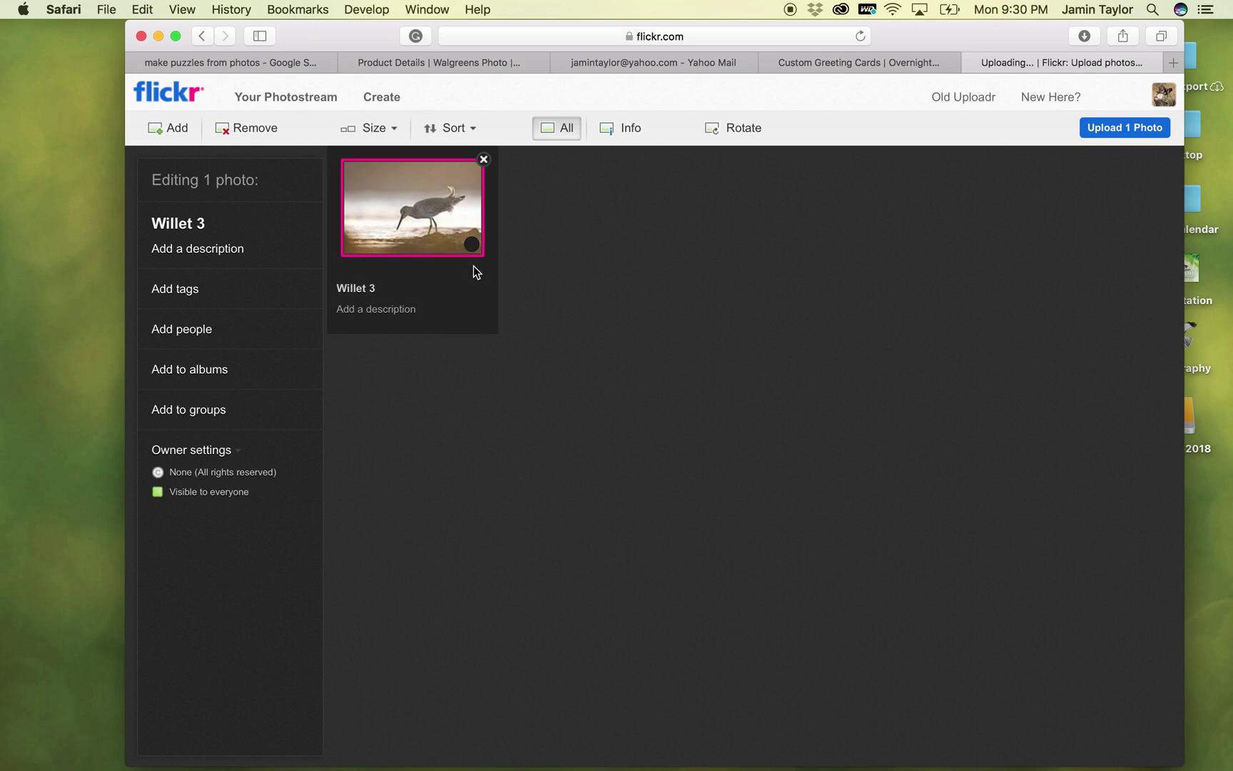
Shorten the photo's title to Willet.
{"action": "left_click", "coordinate": [383, 288]}
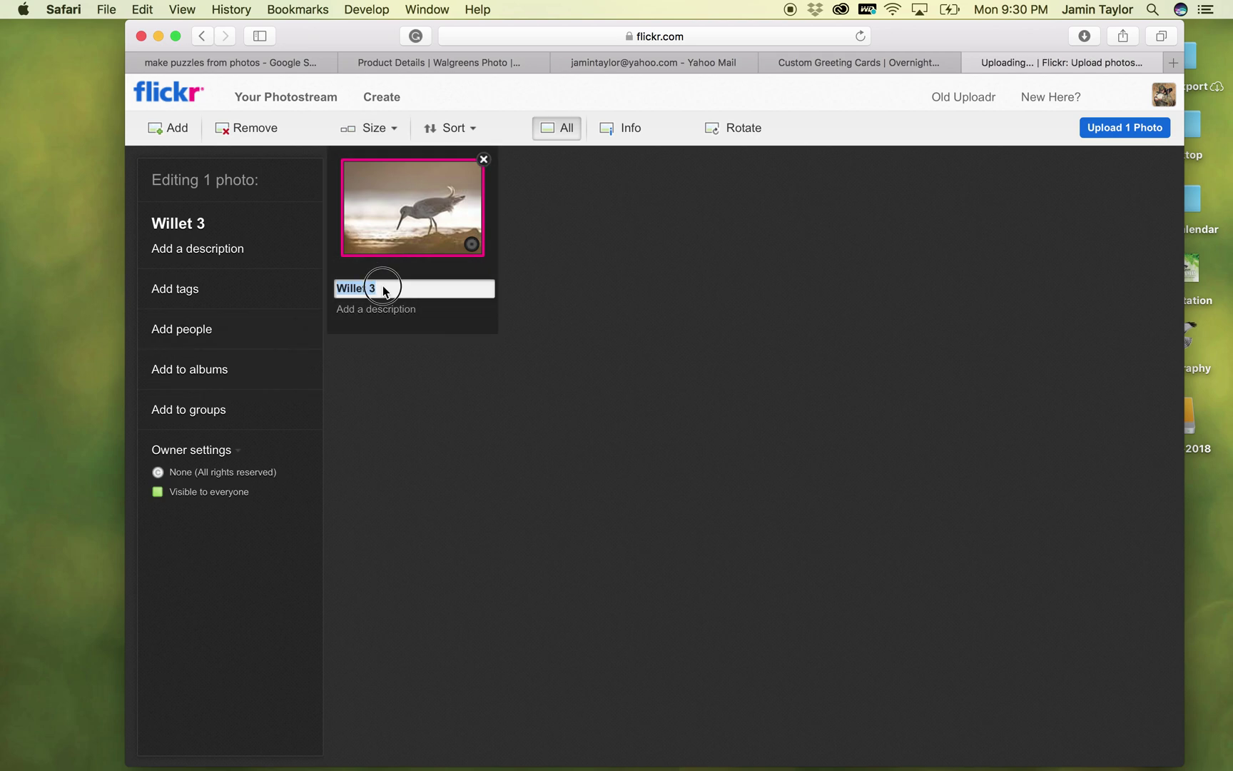
{"action": "left_click", "coordinate": [383, 288]}
{"action": "key", "text": "BackSpace"}
{"action": "key", "text": "BackSpace"}
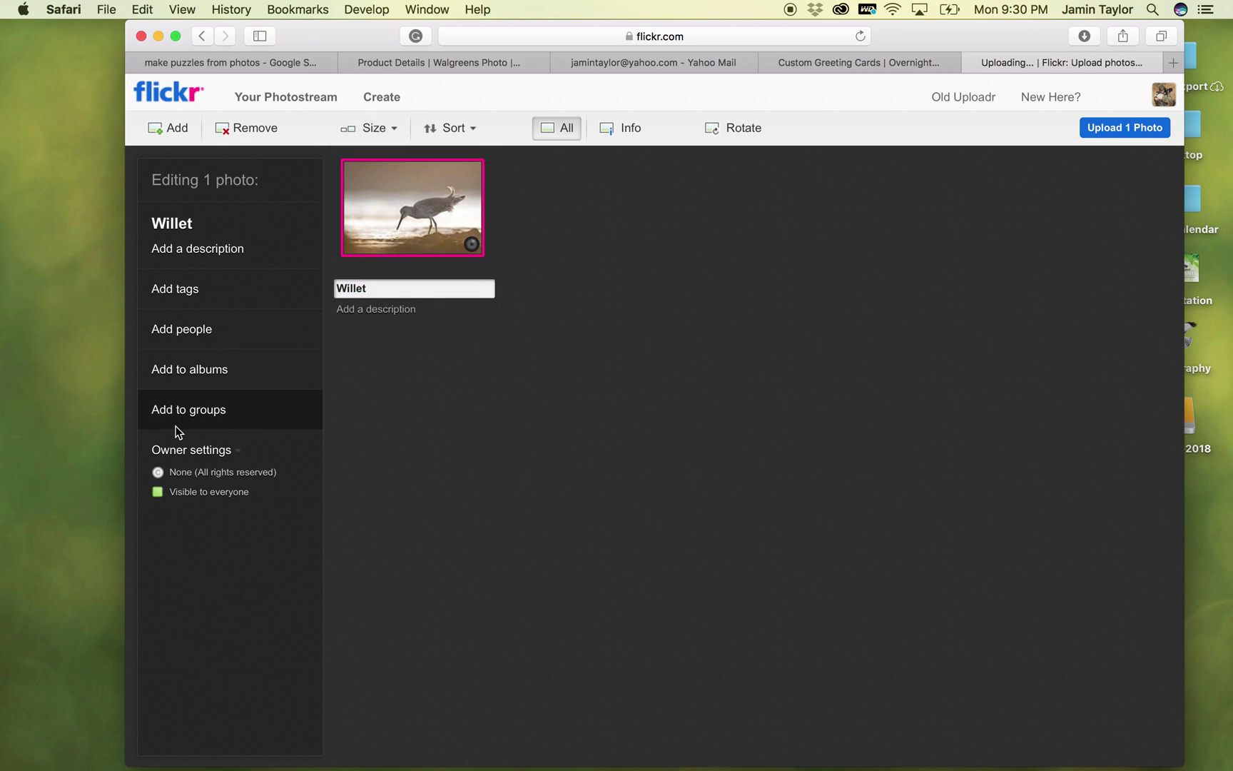
Add the photo to the Mexico 11/18 album and upload it to Flickr.
{"action": "left_click", "coordinate": [212, 380]}
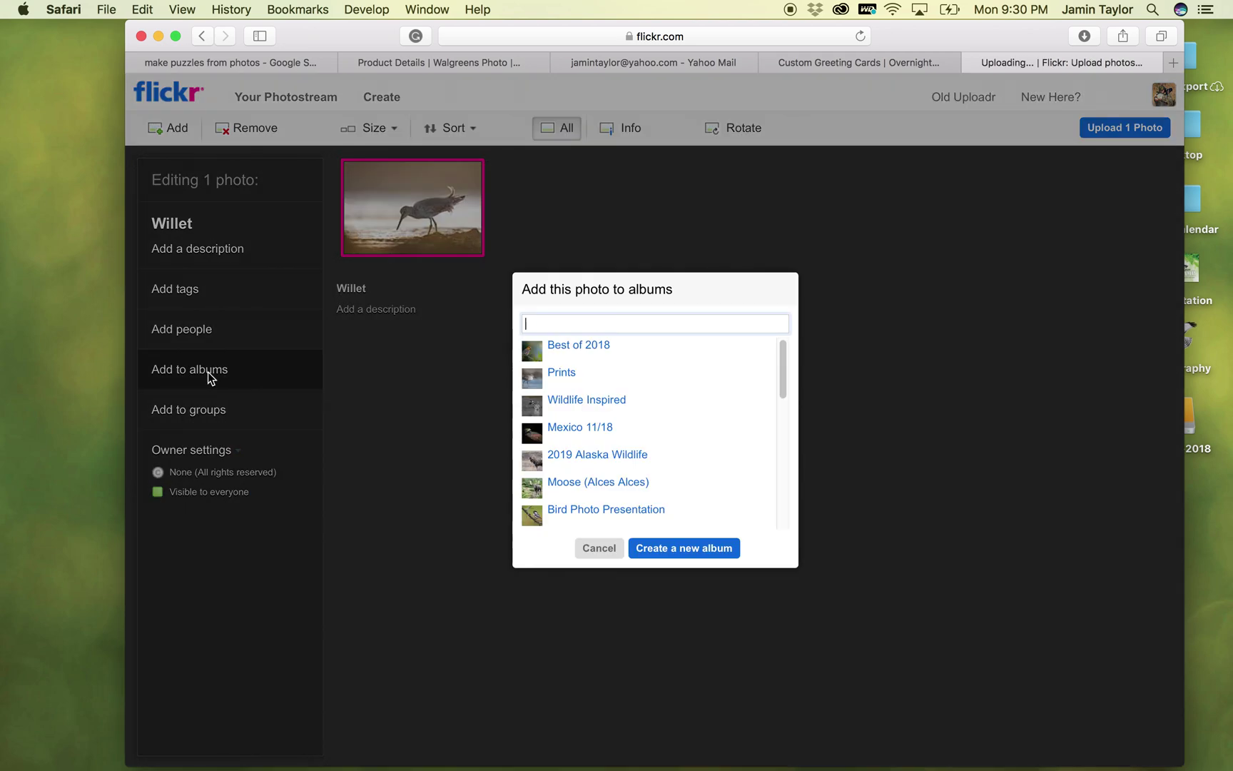
{"action": "left_click", "coordinate": [571, 431]}
{"action": "left_click", "coordinate": [593, 548]}
{"action": "left_click", "coordinate": [1105, 127]}
{"action": "left_click", "coordinate": [604, 469]}
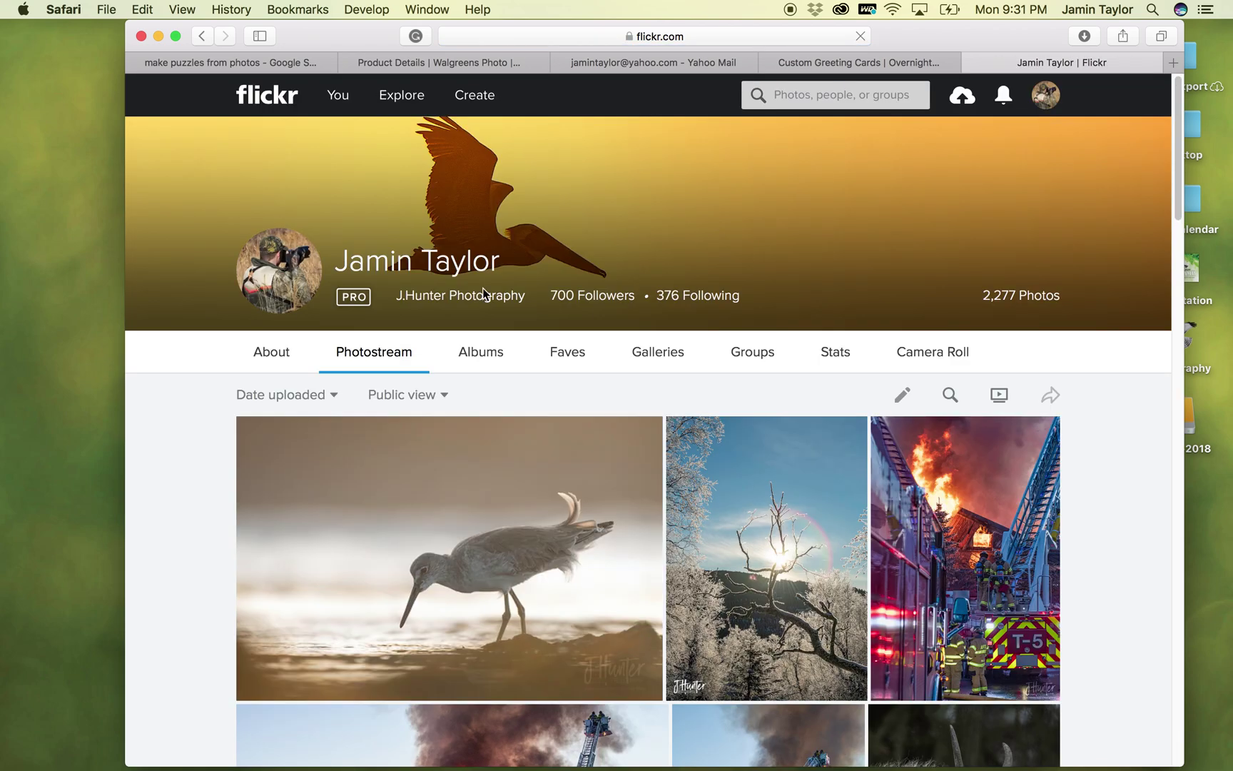
View the uploaded Willet photo on its page and enlarged, and return to the photostream.
{"action": "left_click", "coordinate": [463, 562]}
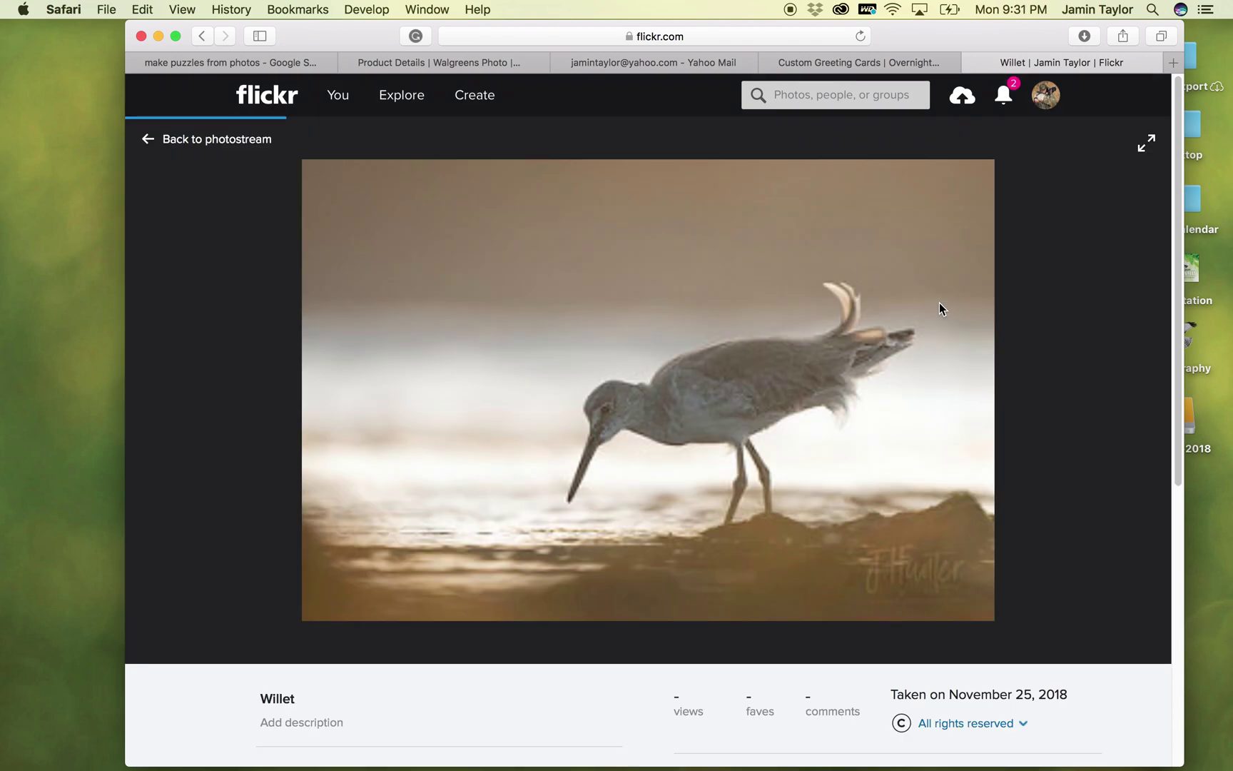
{"action": "left_click", "coordinate": [1146, 143]}
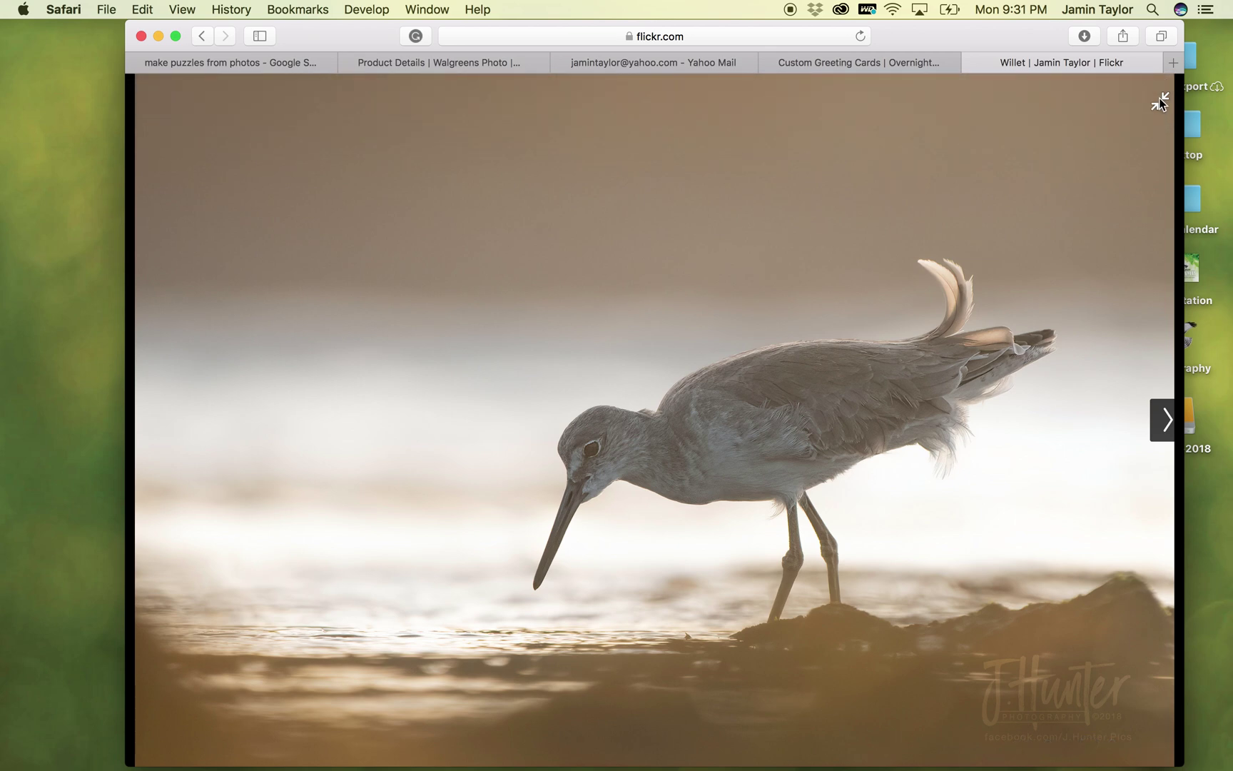
{"action": "left_click", "coordinate": [1160, 103]}
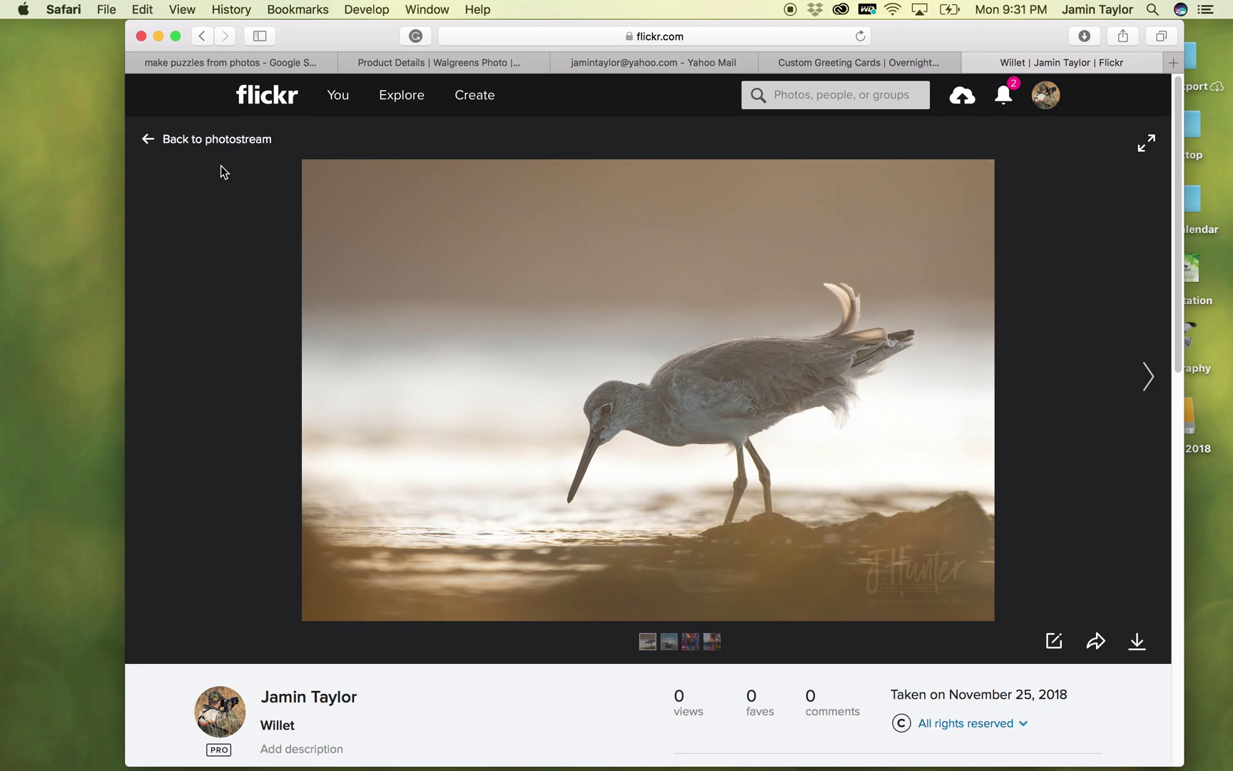
{"action": "left_click", "coordinate": [213, 143]}
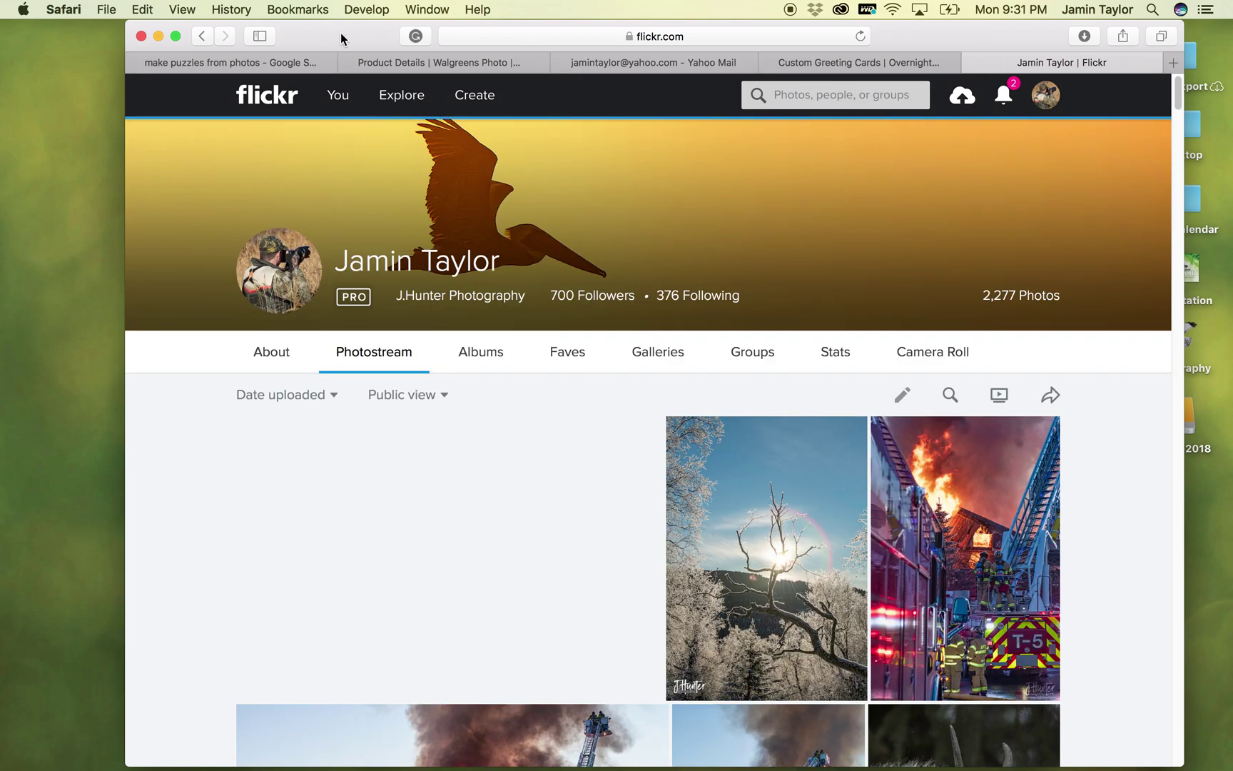
{"action": "left_click_drag", "start_coordinate": [339, 33], "coordinate": [330, 33]}
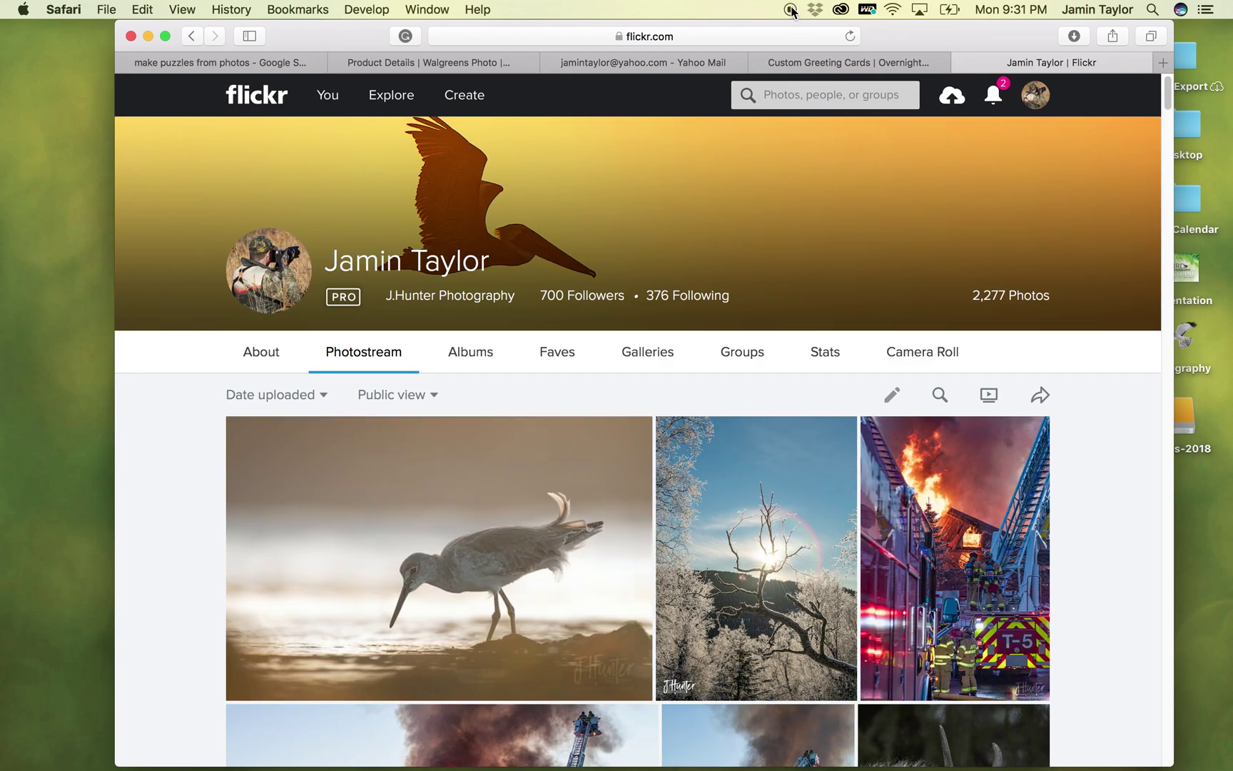